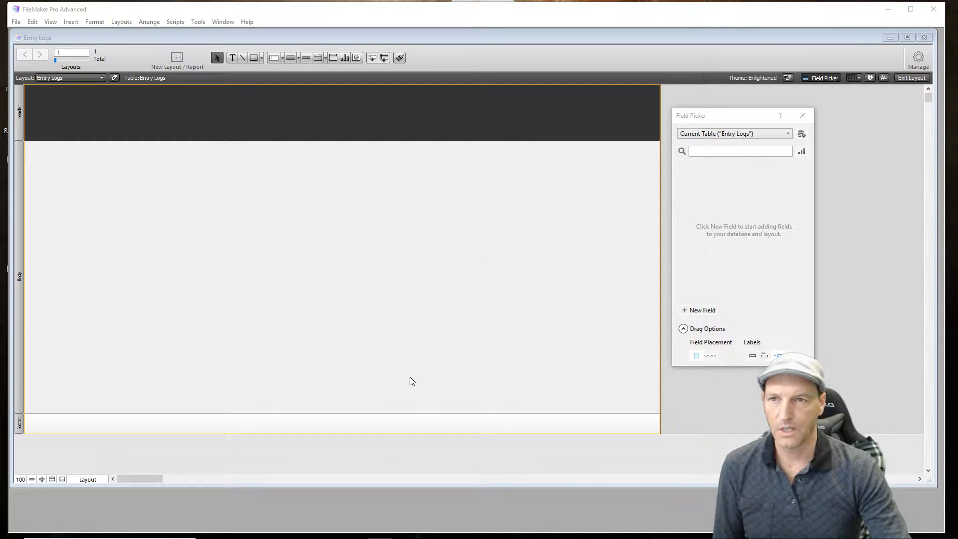
- Define a Number field named UserId in the Entry Logs table and save the database definition
click(918, 54)
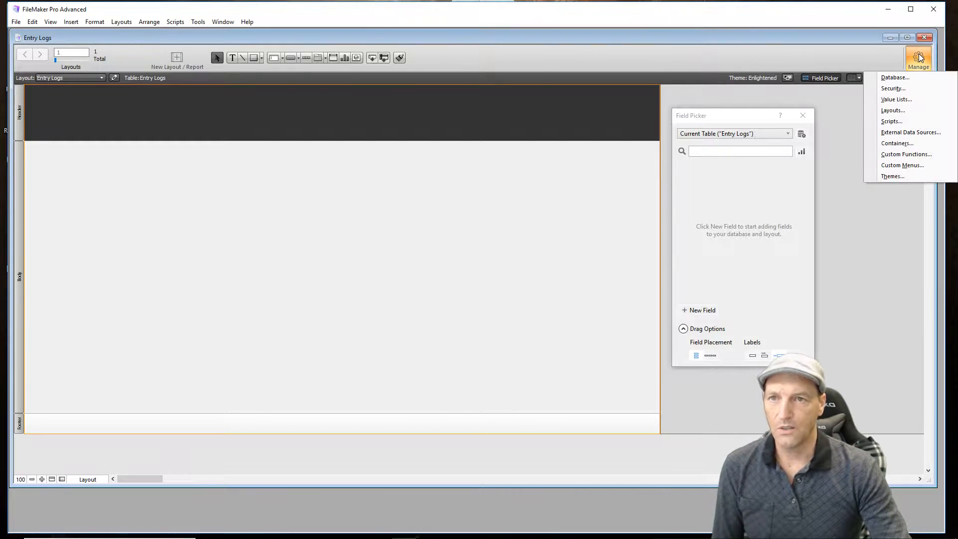
click(903, 77)
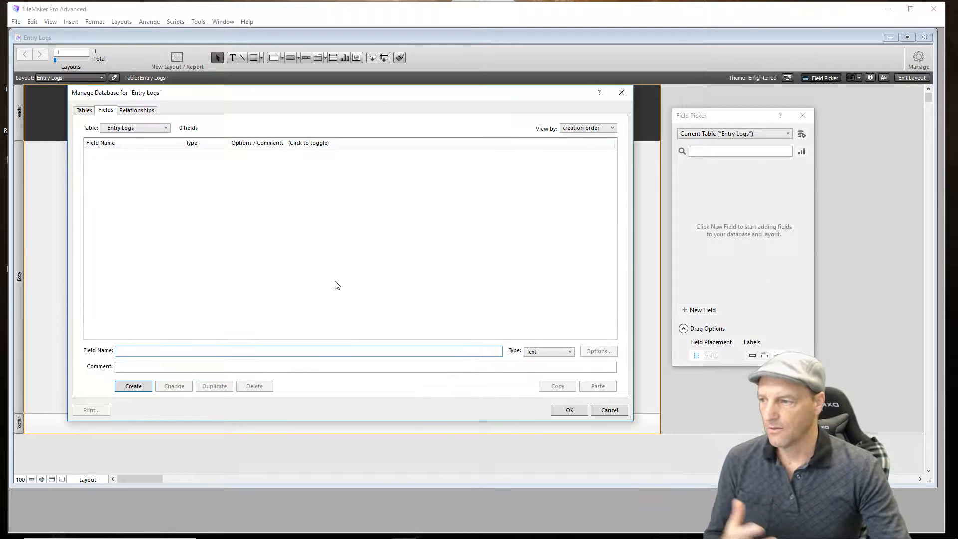
click(81, 113)
click(122, 166)
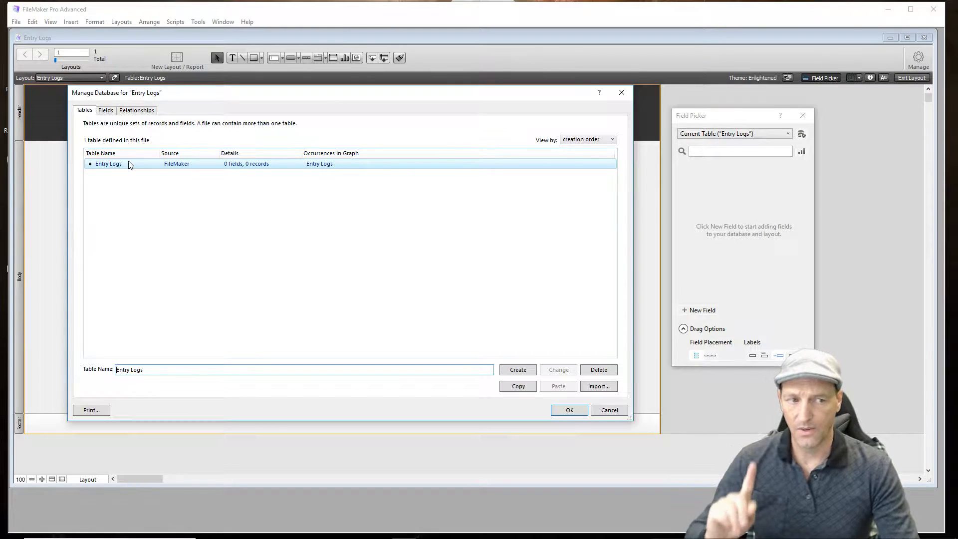
click(105, 110)
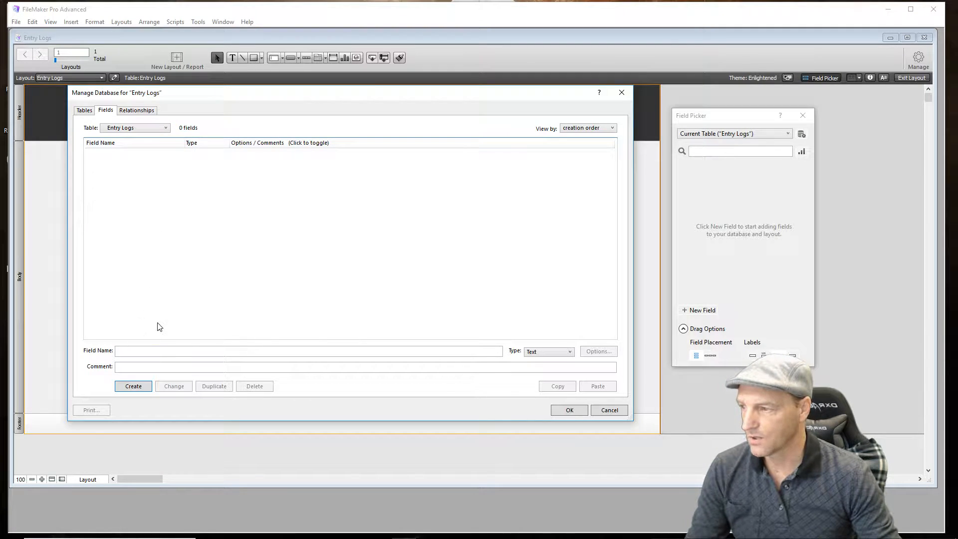
click(166, 355)
text(UserId)
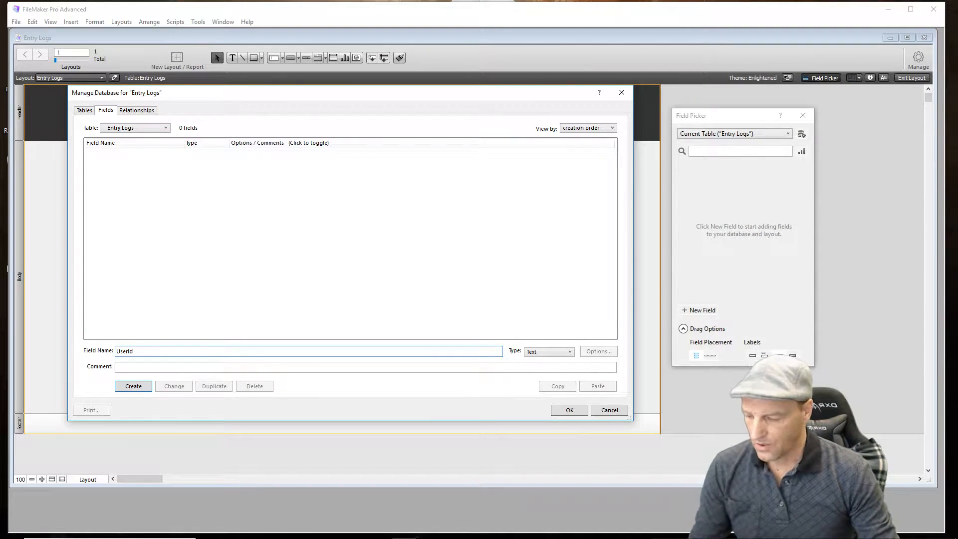
key(ctrl+n)
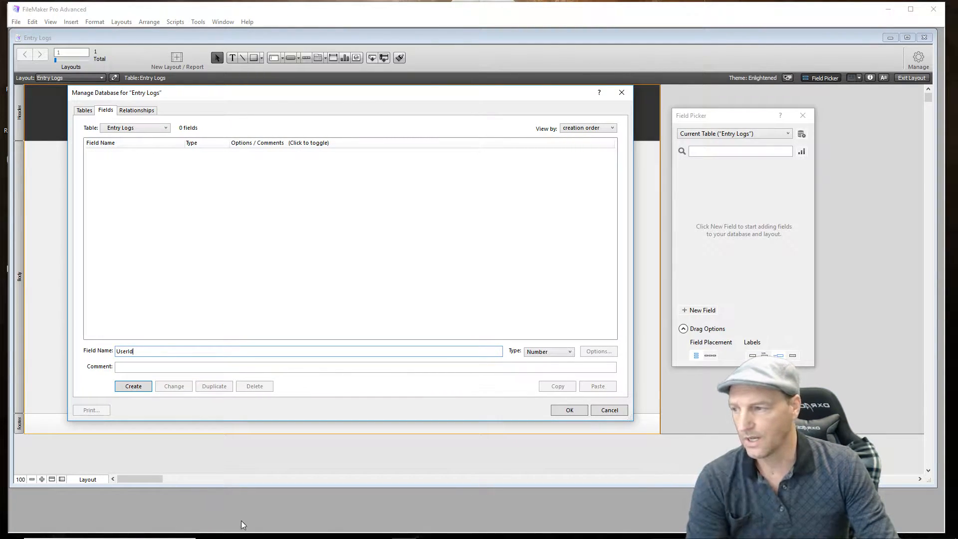
click(133, 387)
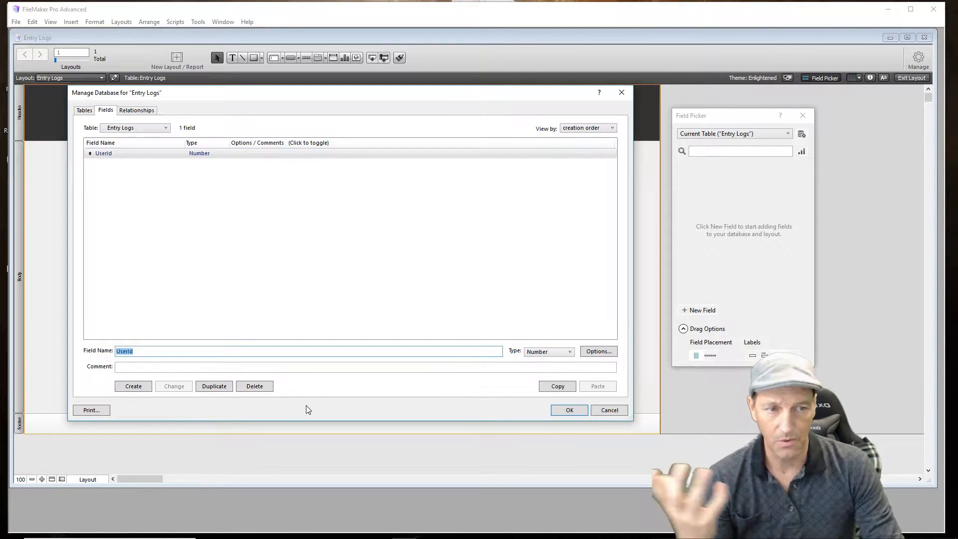
click(557, 413)
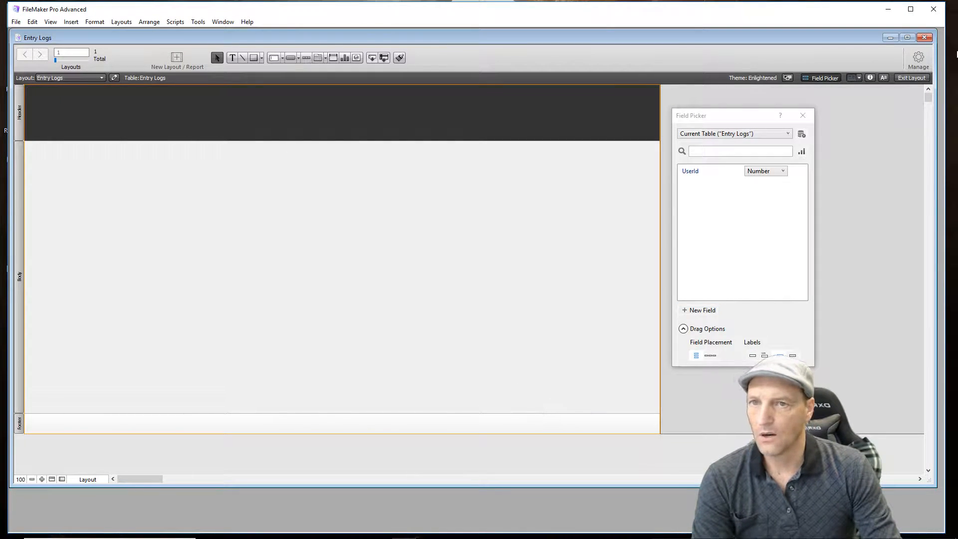
- Reopen the database definition and create a new table named UserData
click(926, 58)
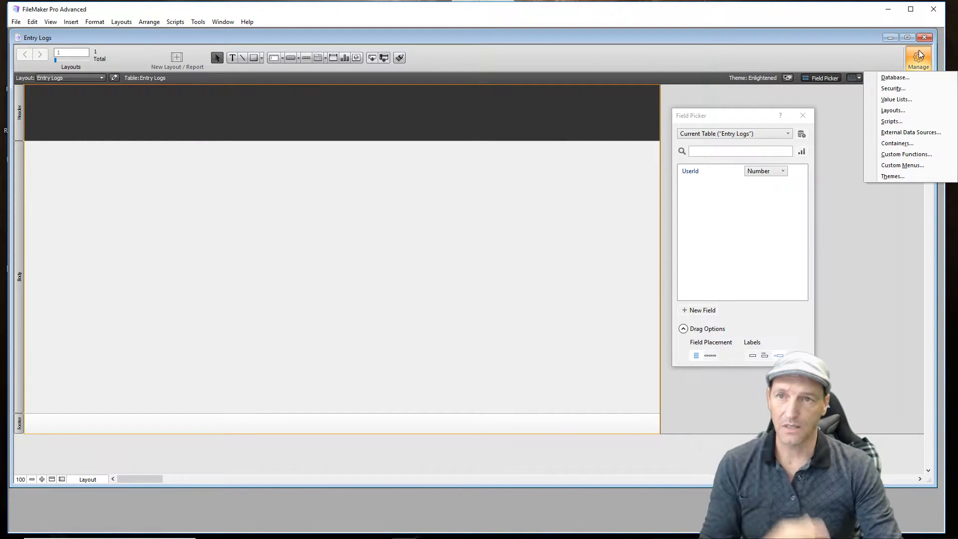
click(895, 78)
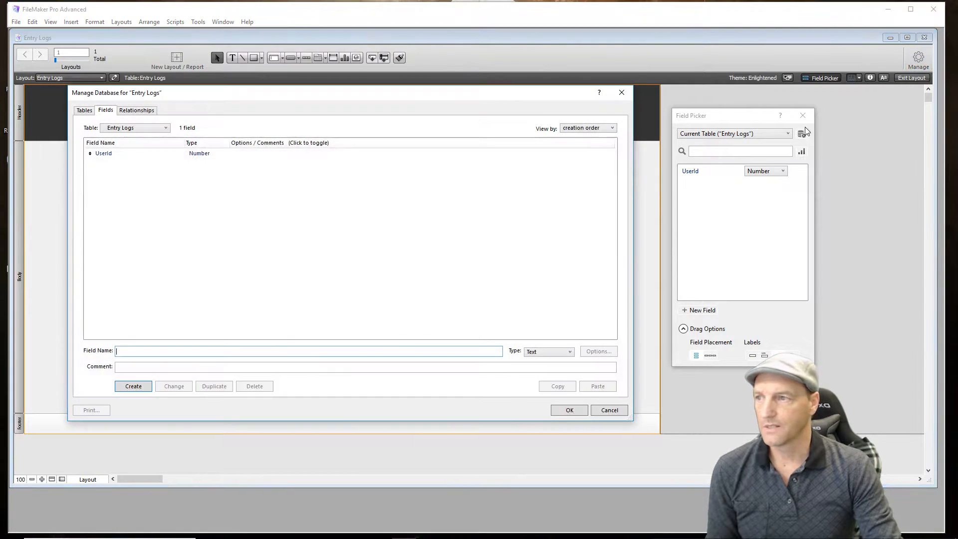
click(85, 110)
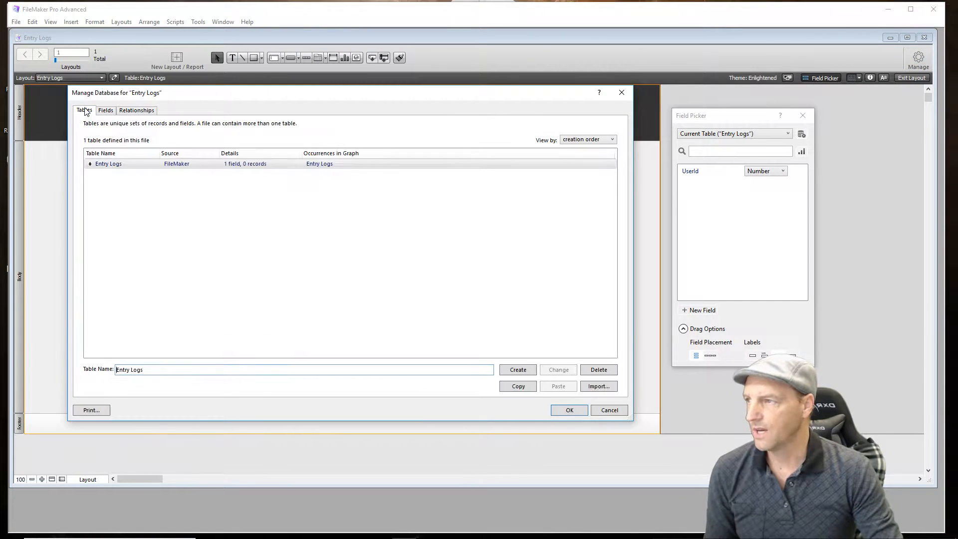
drag(158, 369, 111, 377)
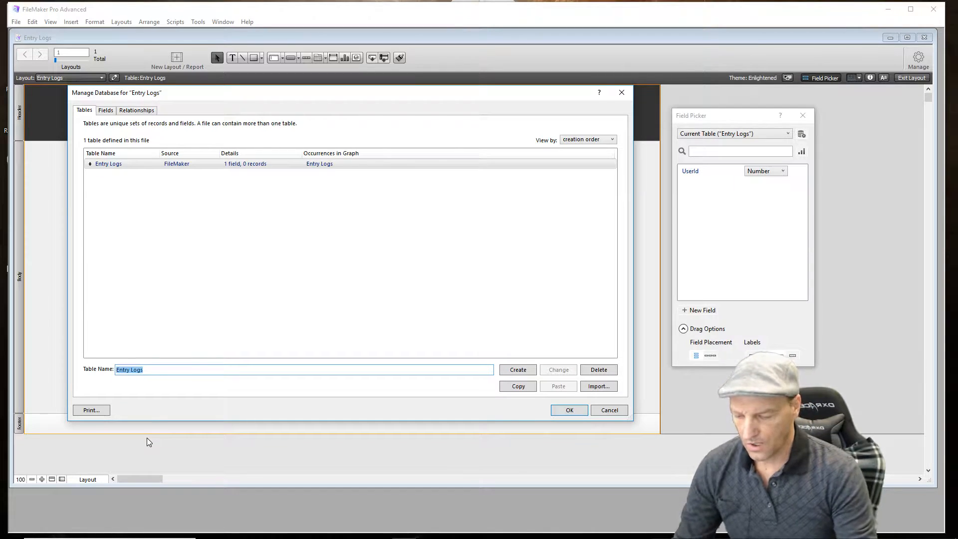
text(U)
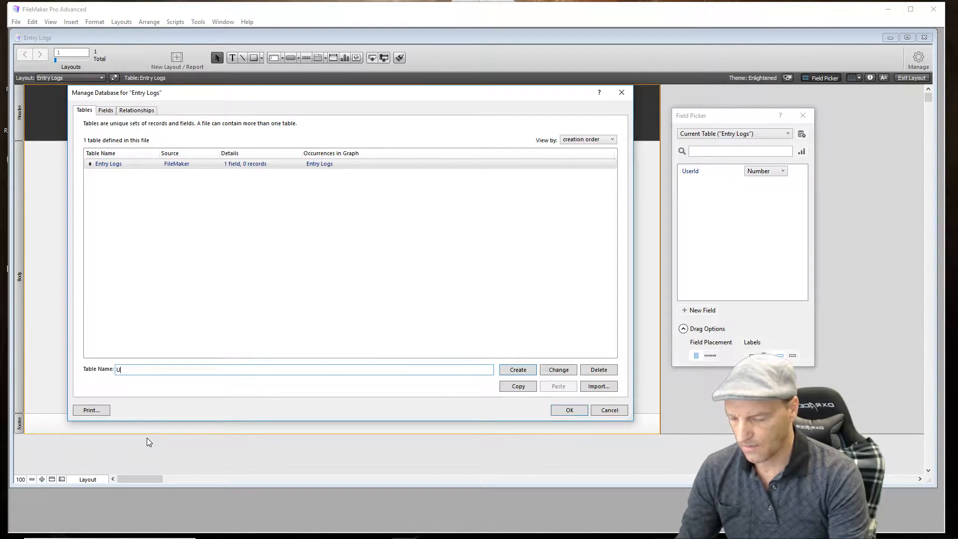
text(serData)
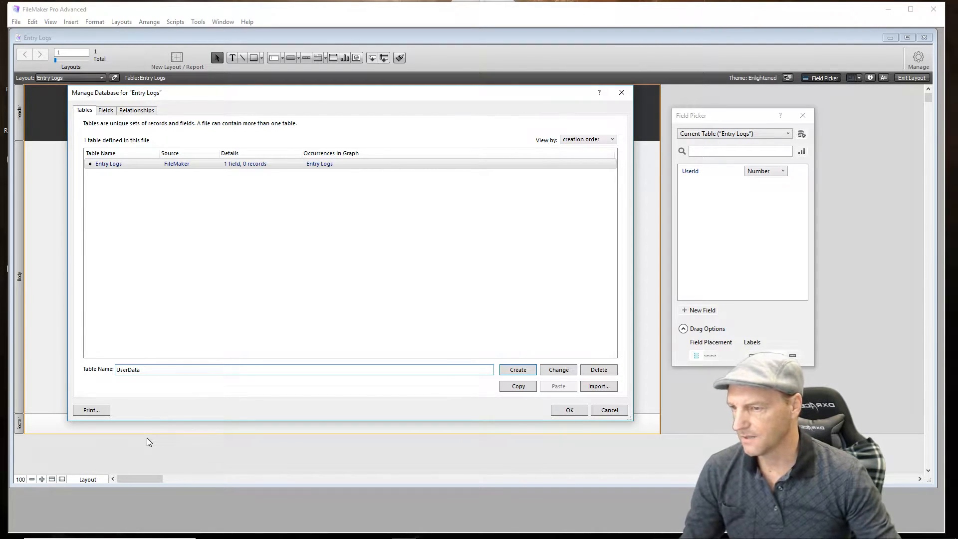
click(509, 369)
click(226, 286)
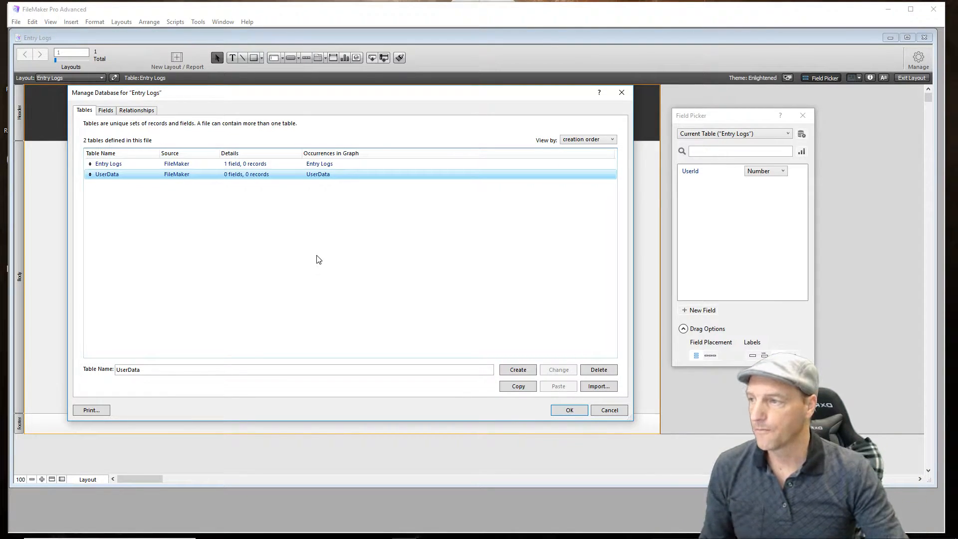
- Create two more tables in the database, named MenuOne and MenuTwo
click(191, 209)
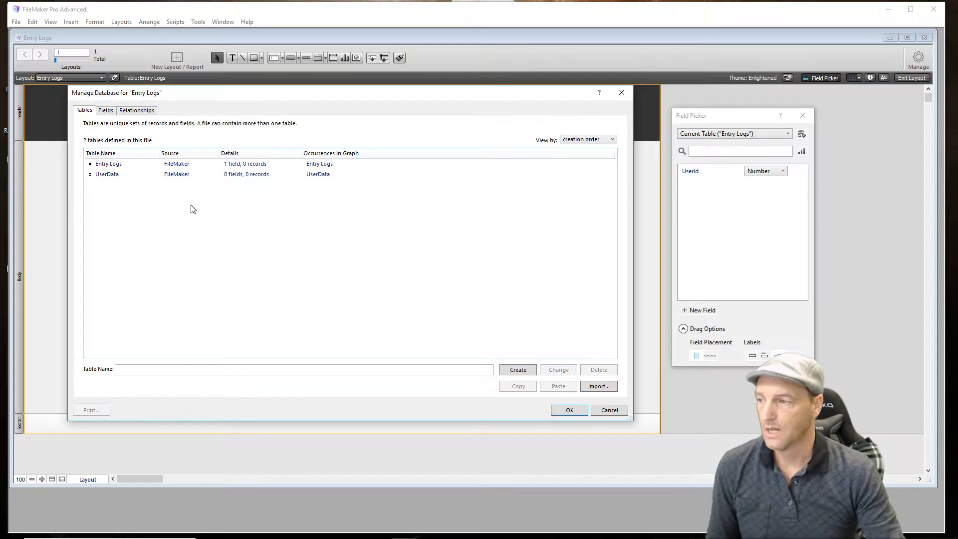
click(172, 369)
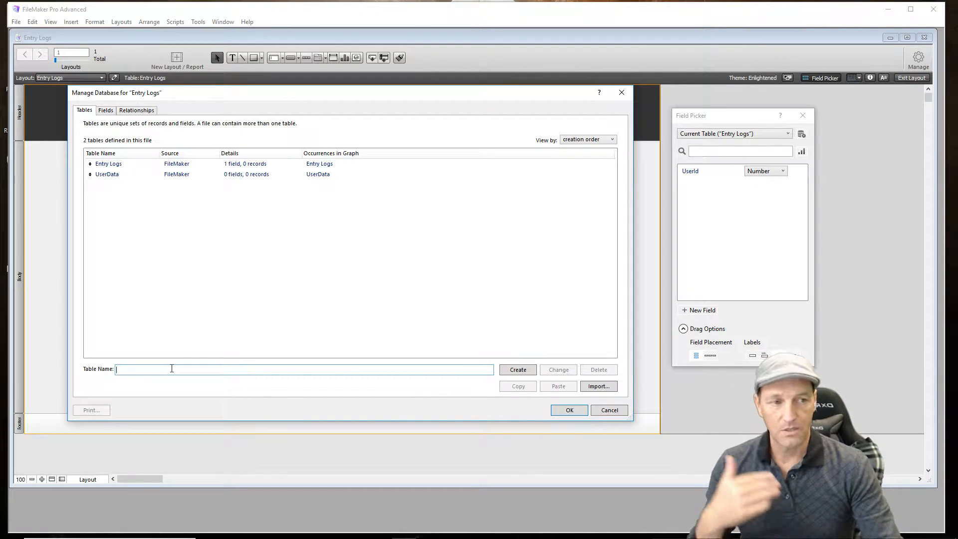
text(MenuOne)
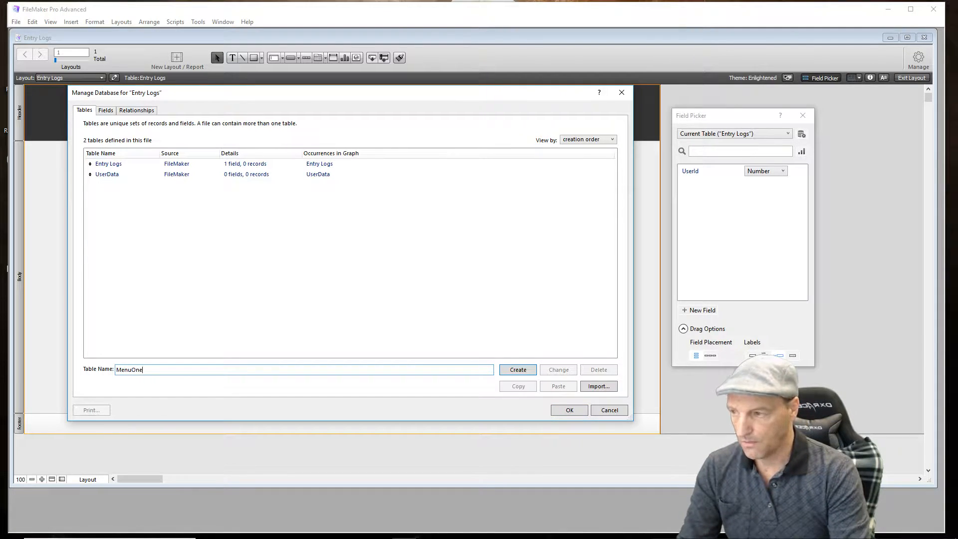
key(Return)
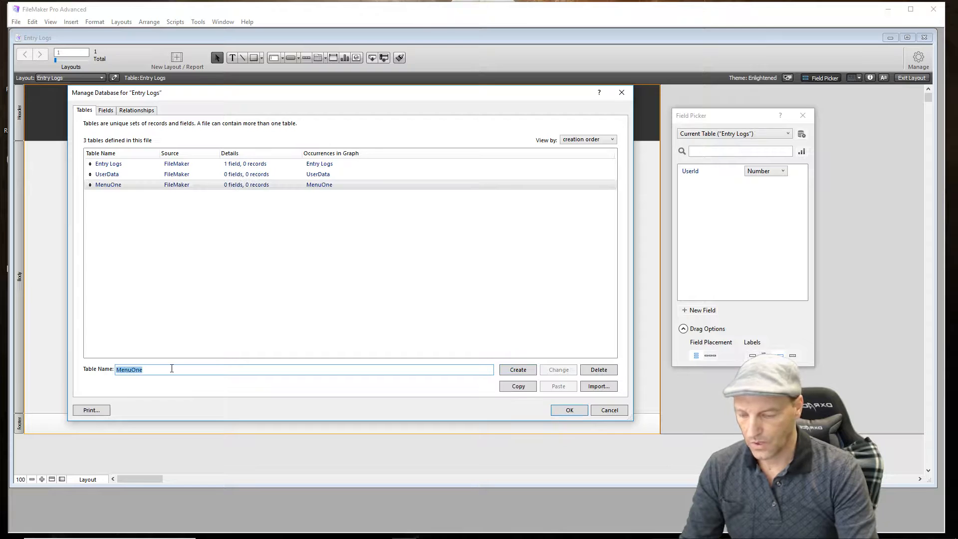
text(MenuTwo)
key(Return)
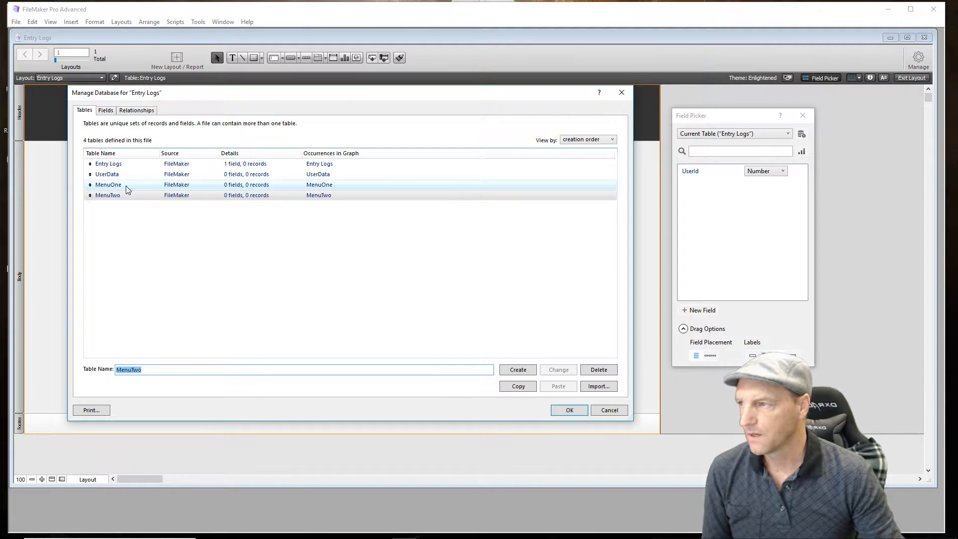
- Add a Number field named UserId to the UserData table
double_click(113, 175)
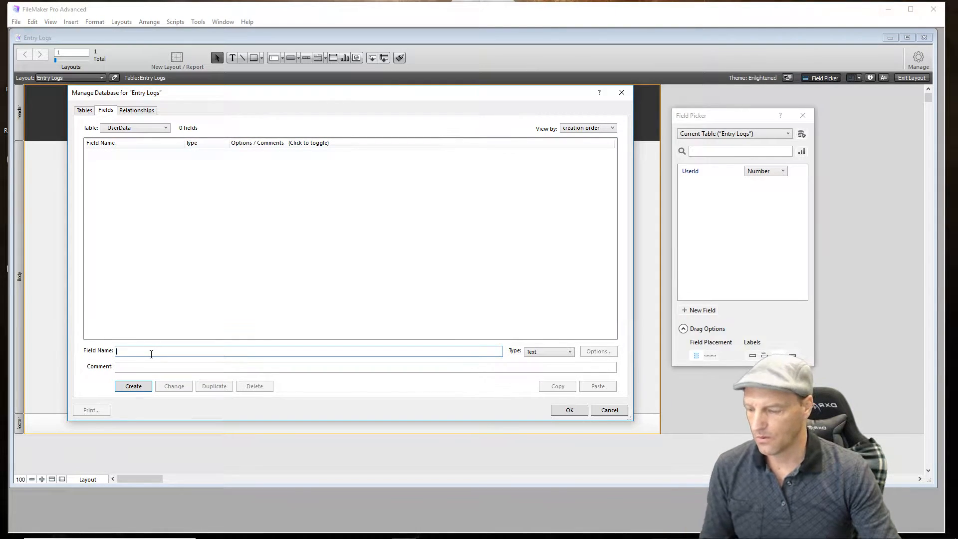
text(UserId)
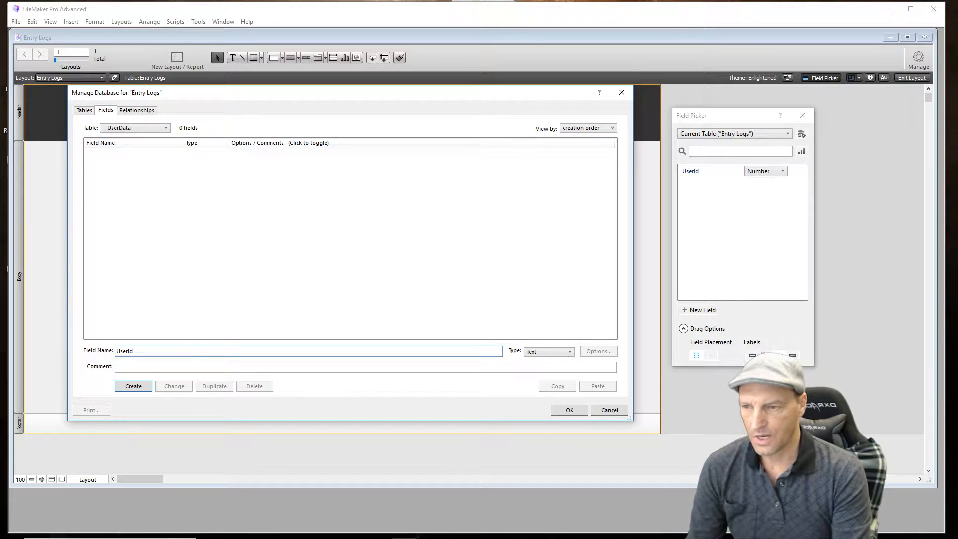
key(ctrl+n)
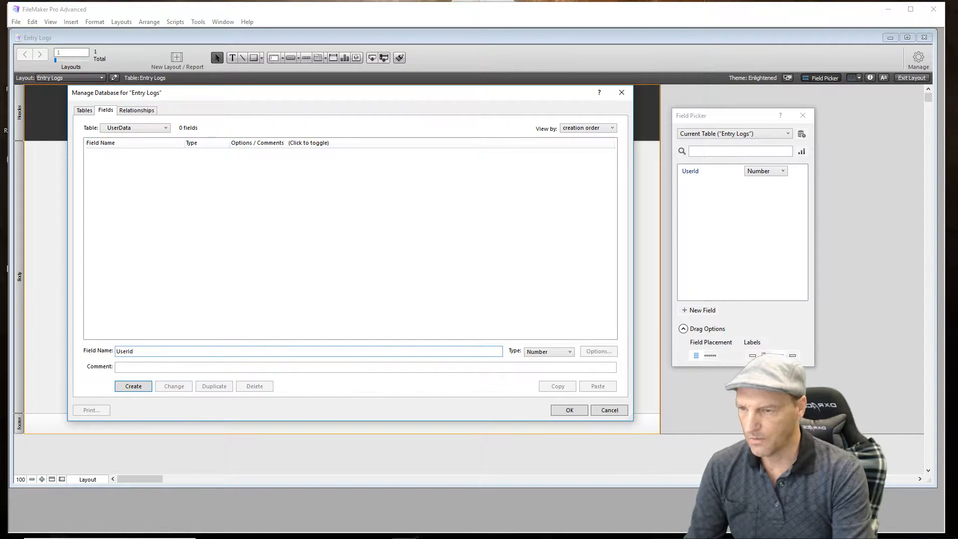
key(Return)
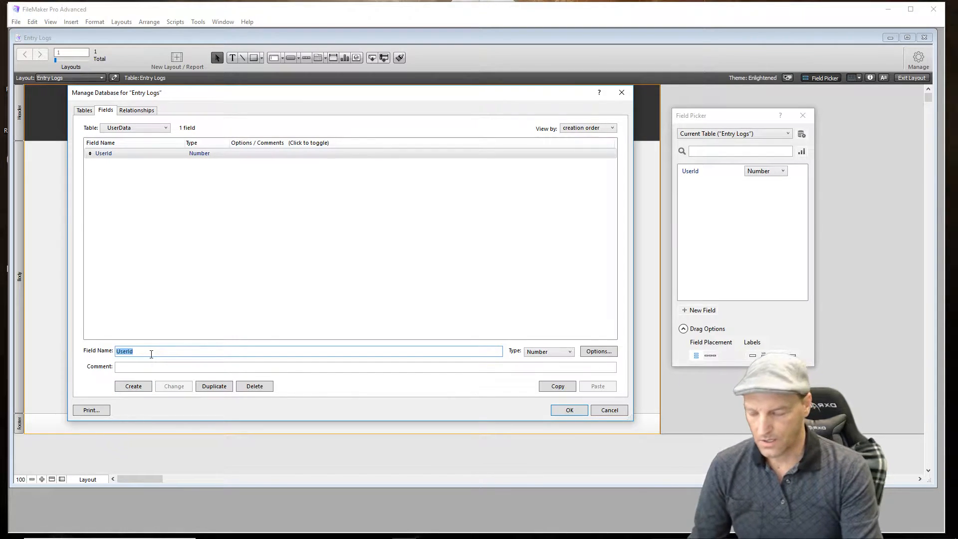
- Add two Text fields named UserName and Menu to the UserData table
text(Usesr )
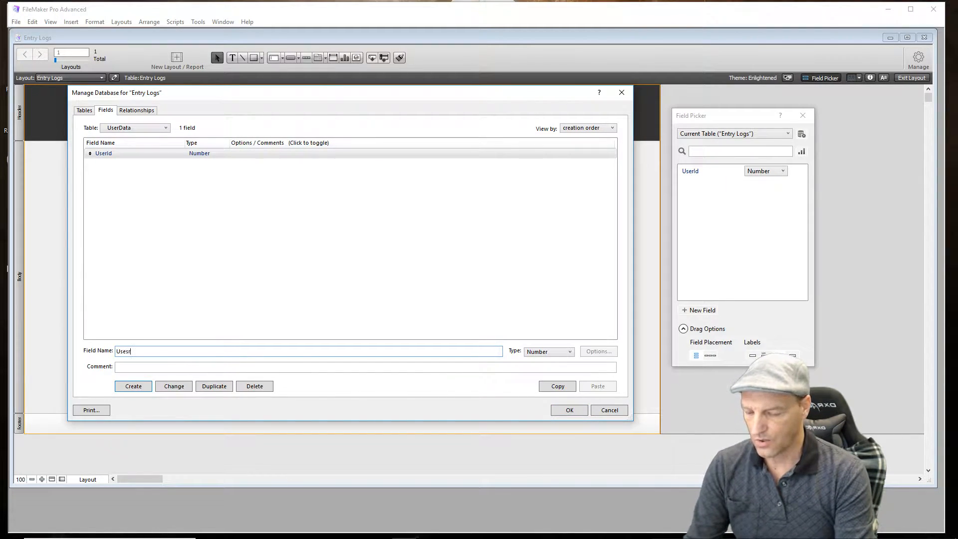
text(Name)
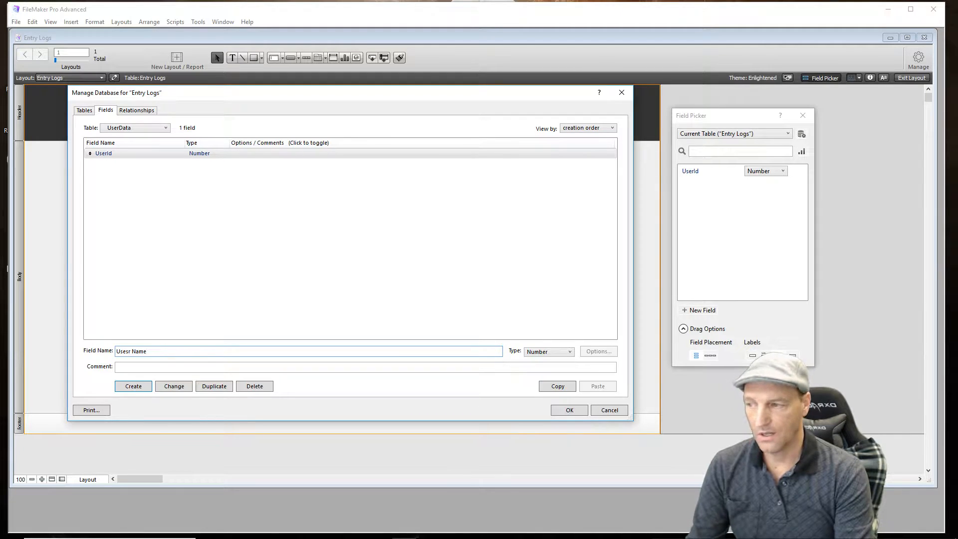
key(BackSpace)
key(BackSpace)
key(BackSpace)
key(BackSpace)
key(BackSpace)
key(BackSpace)
key(BackSpace)
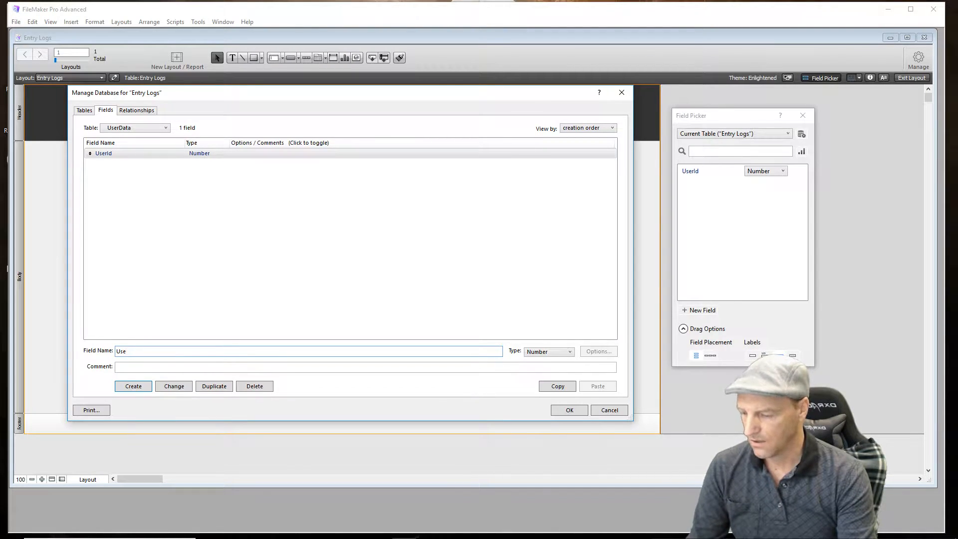
text(r Name)
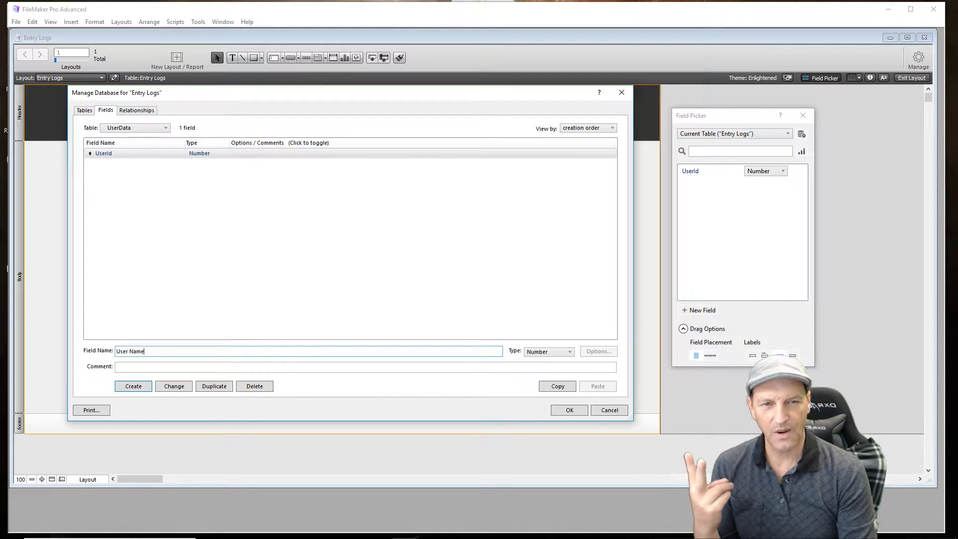
key(BackSpace)
key(BackSpace)
key(BackSpace)
key(BackSpace)
key(BackSpace)
text(rNam)
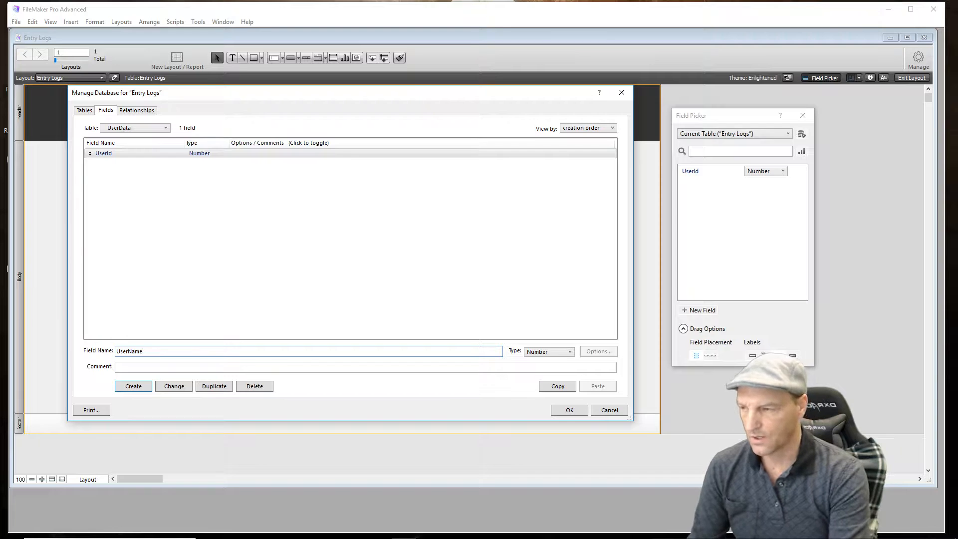
key(ctrl+t)
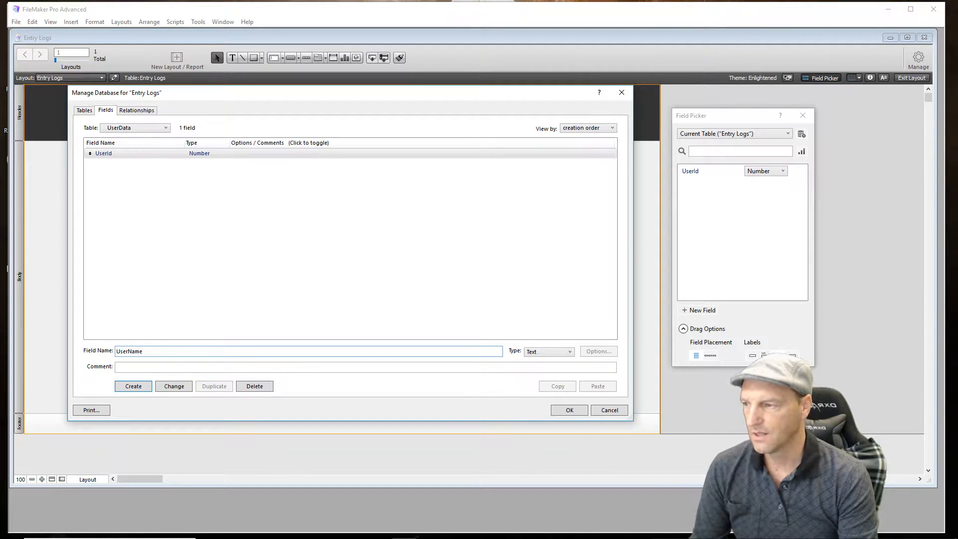
key(Return)
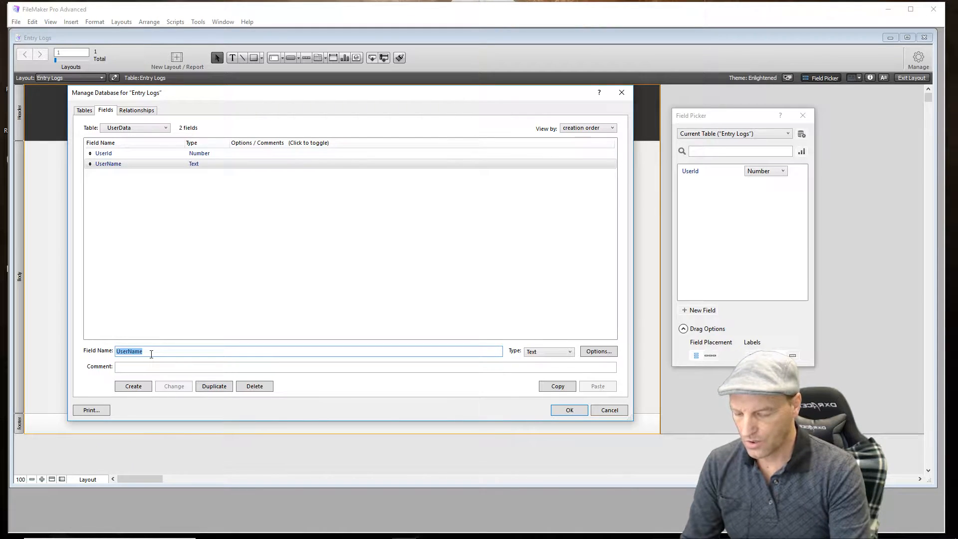
text(Menu)
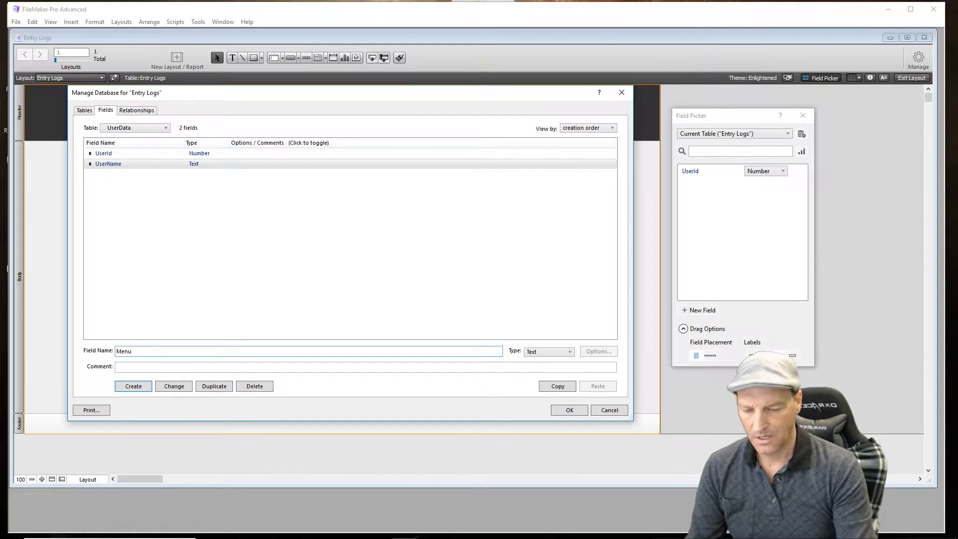
key(Return)
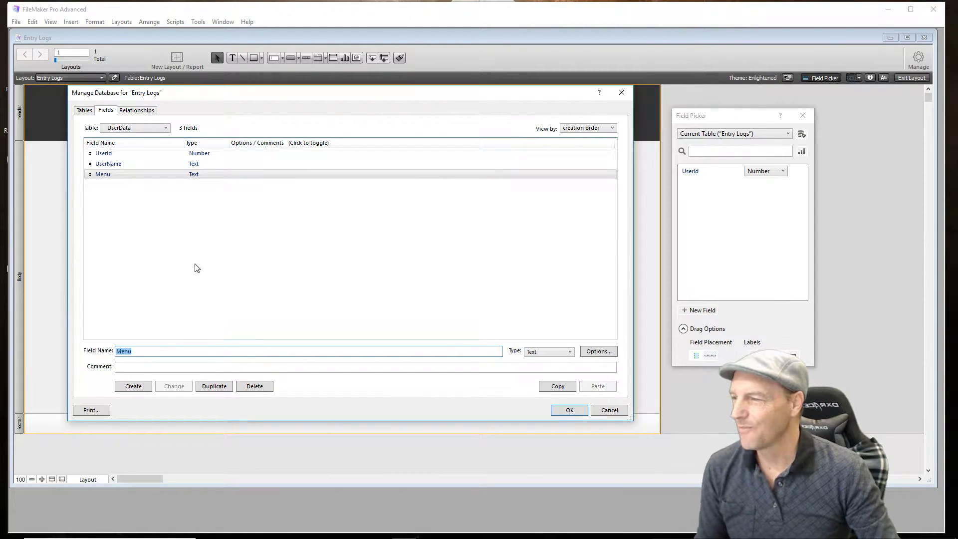
- Add a Number field named Id to the MenuOne table
click(84, 111)
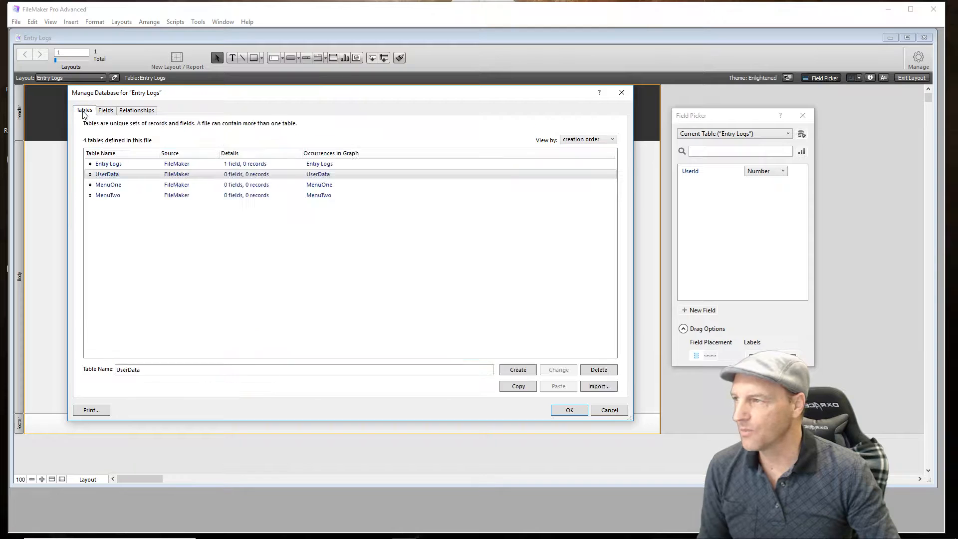
double_click(186, 187)
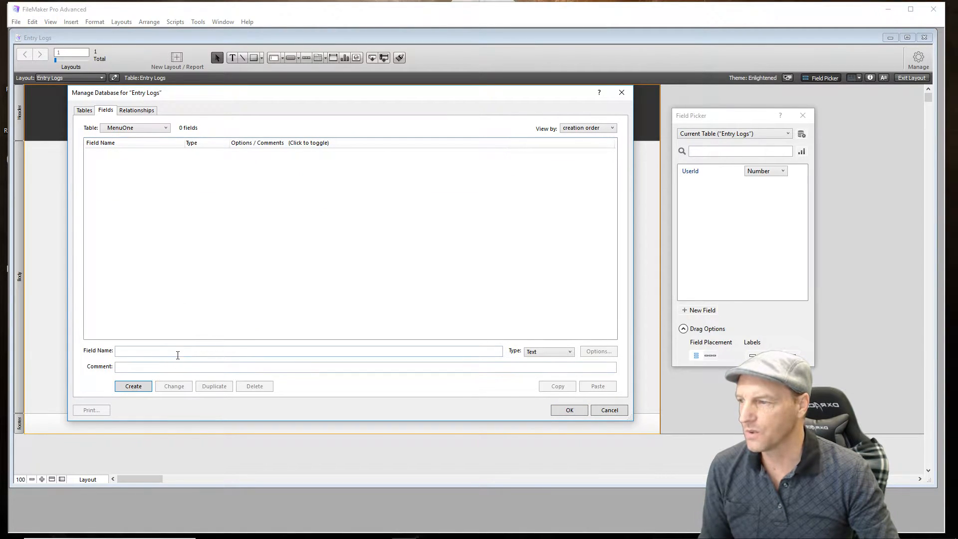
click(177, 349)
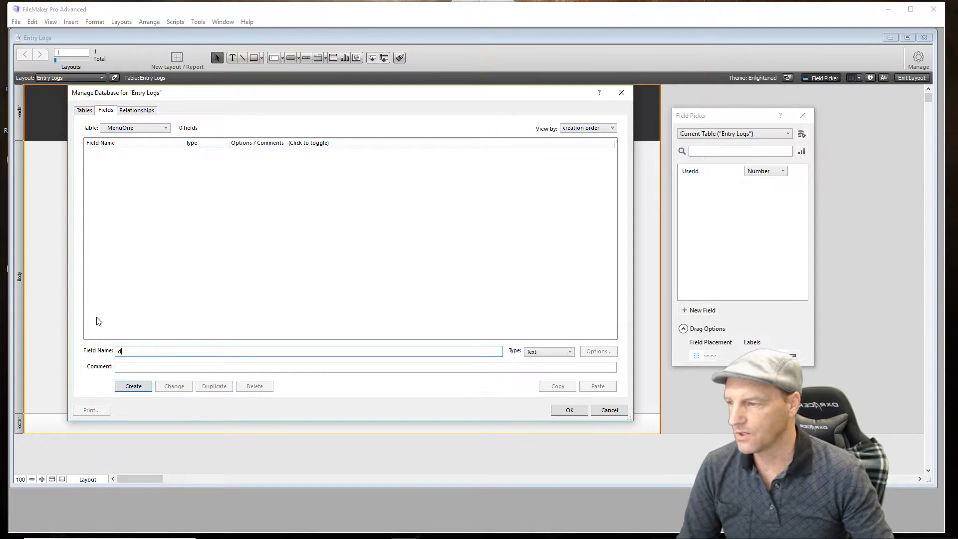
click(569, 352)
click(560, 370)
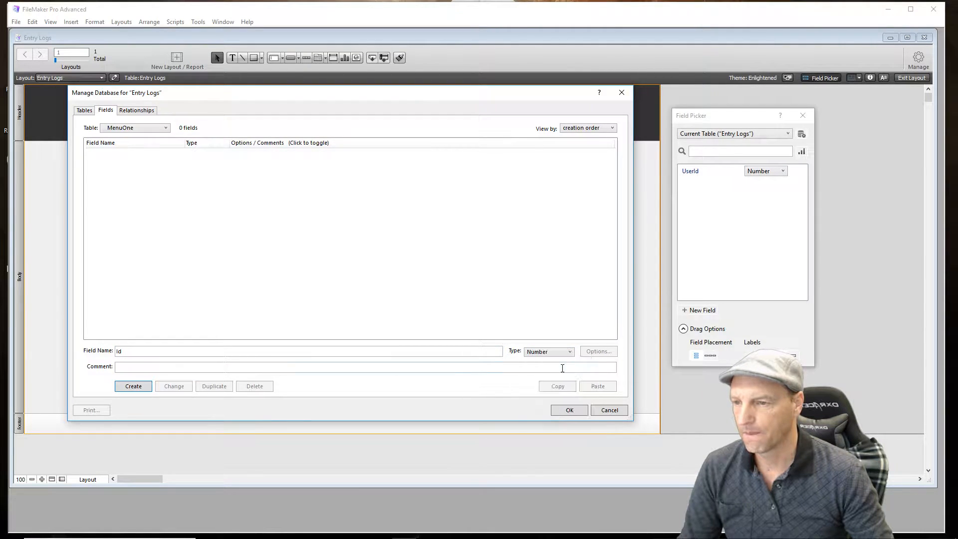
click(131, 385)
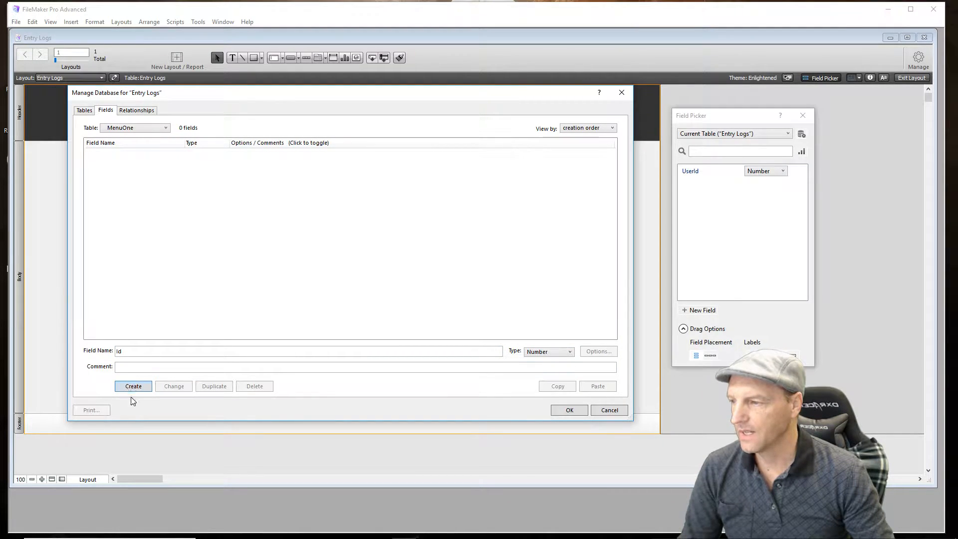
click(133, 387)
- Add a Number field named Id to the MenuTwo table and save the database definition
click(81, 110)
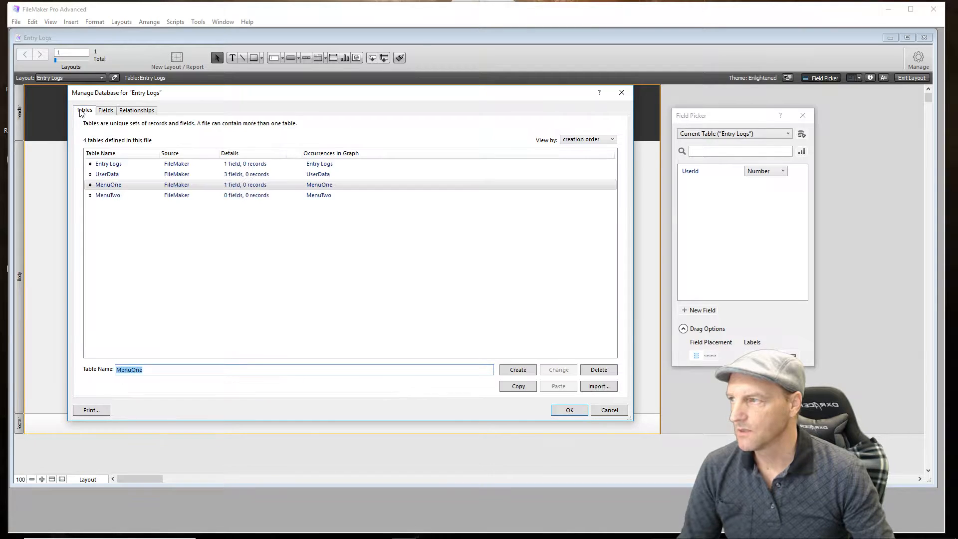
click(117, 195)
double_click(118, 196)
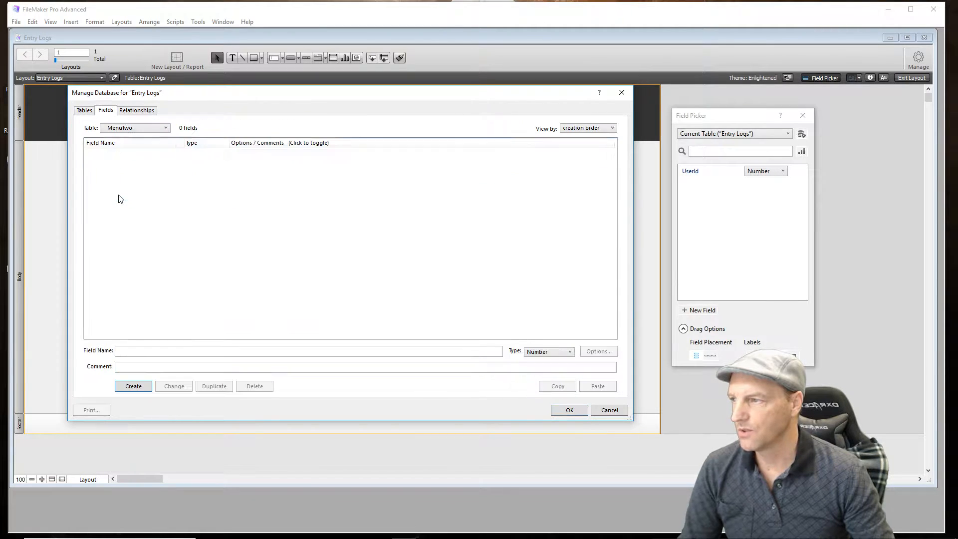
click(160, 349)
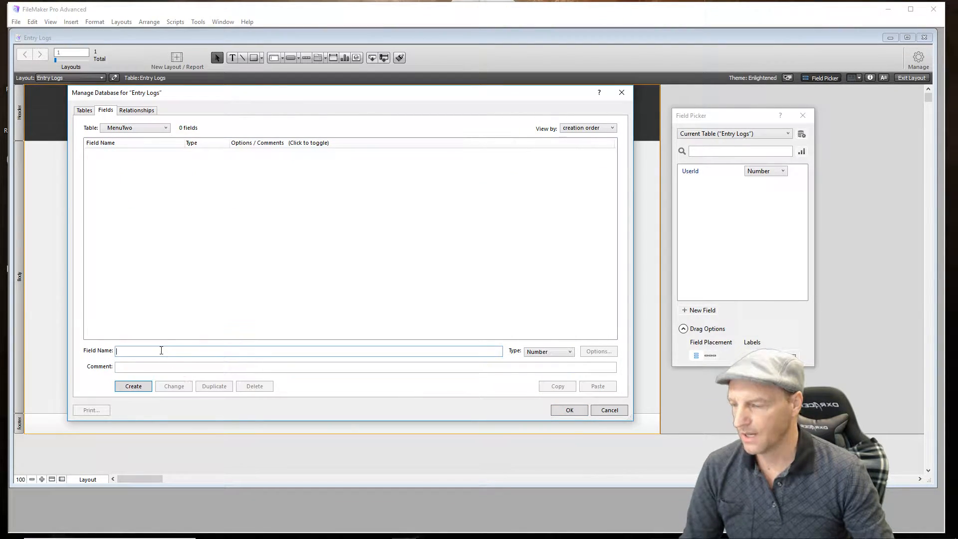
text(Id)
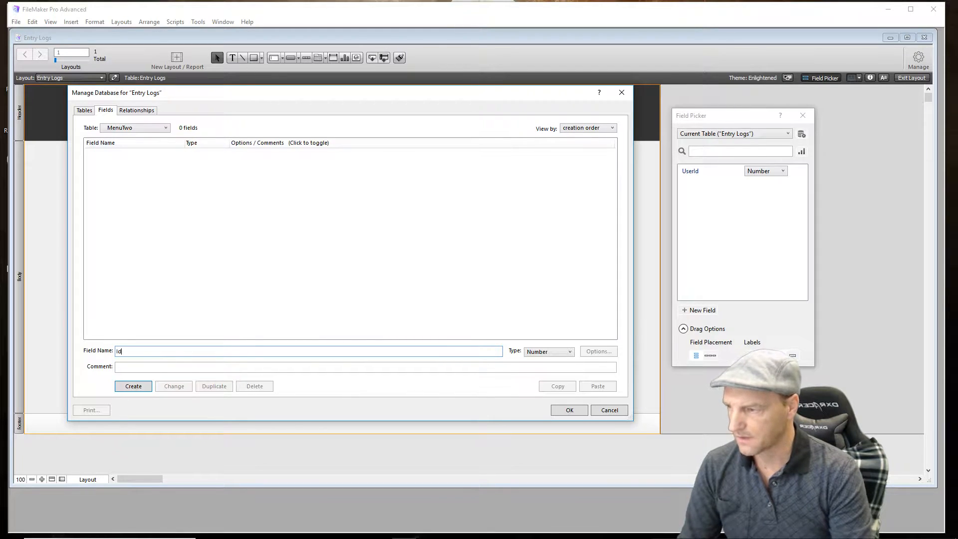
click(140, 387)
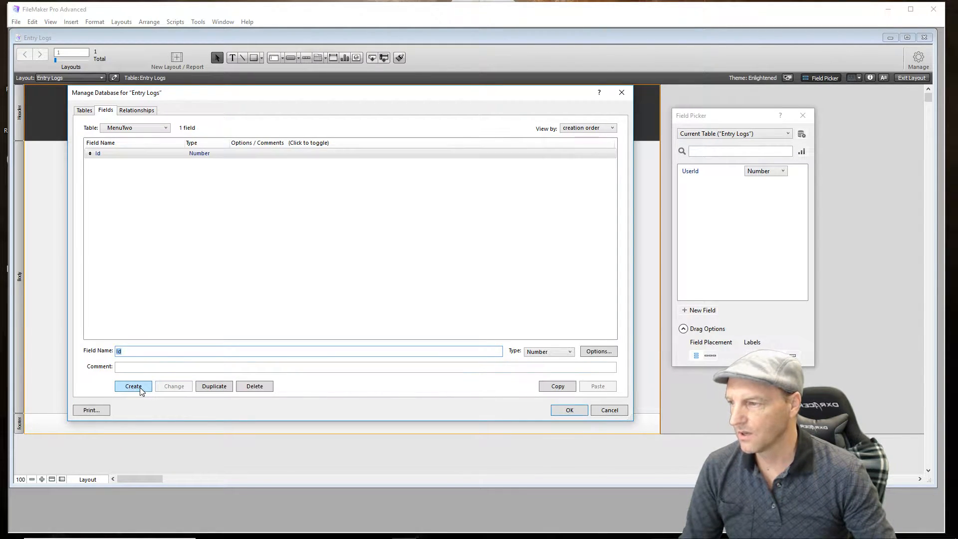
click(560, 414)
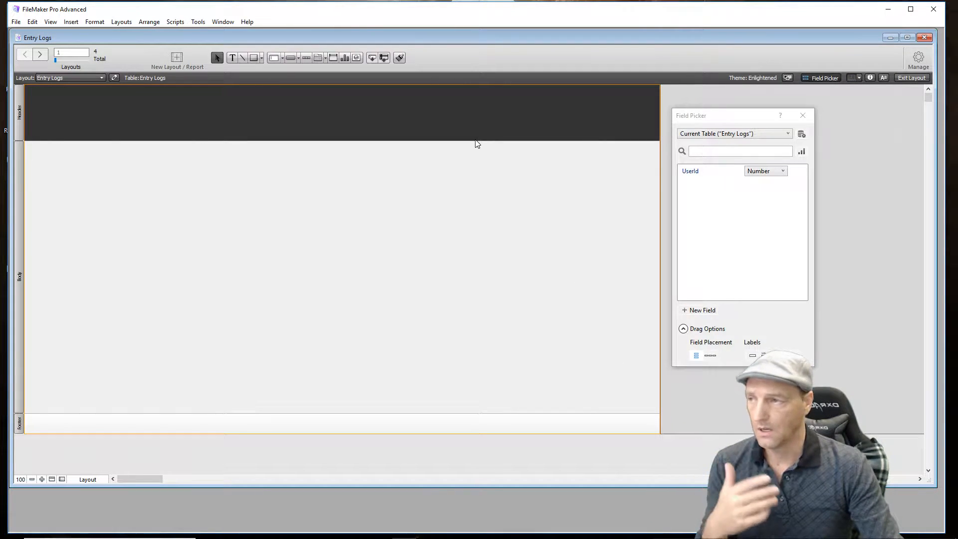
- Place the UserId field without a label in the upper middle of the Entry Logs layout body and close the Field Picker
click(100, 79)
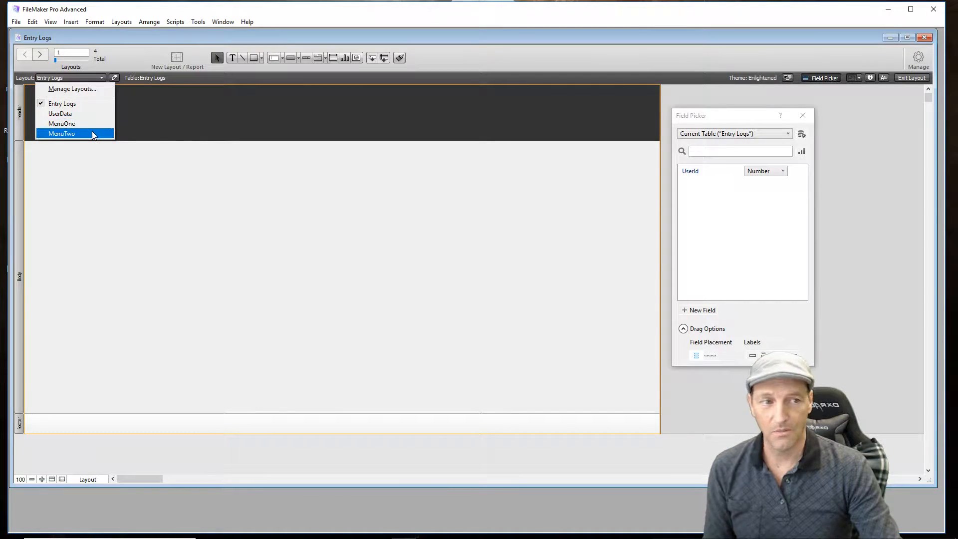
click(309, 269)
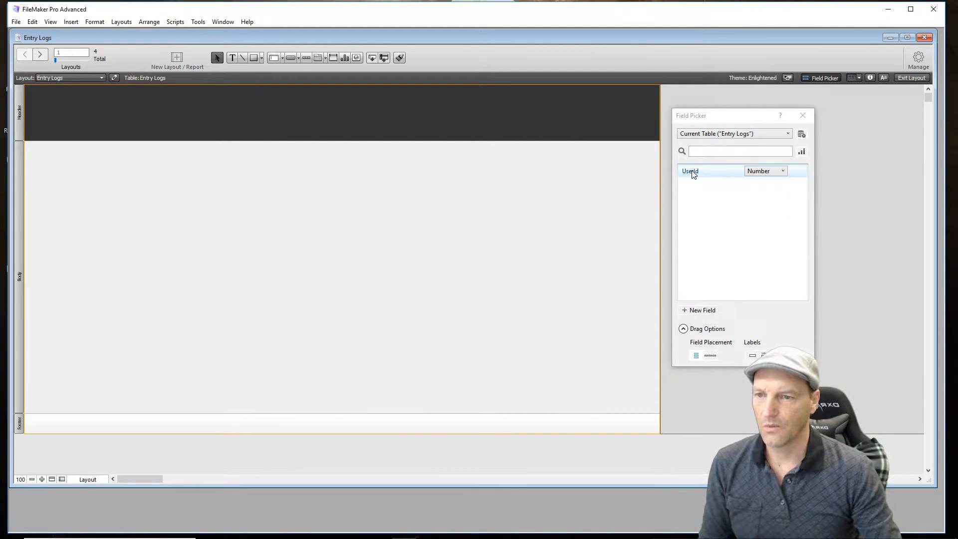
click(752, 356)
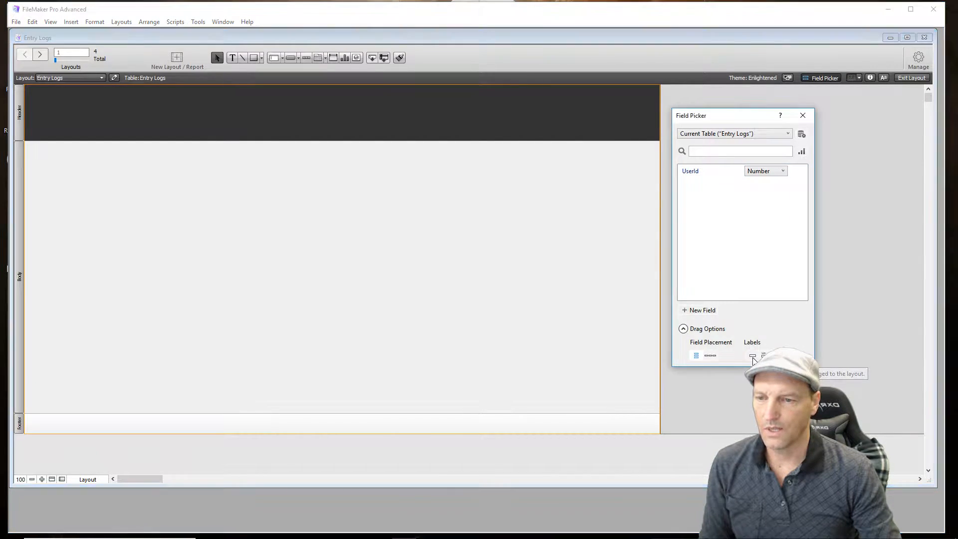
drag(691, 174, 323, 198)
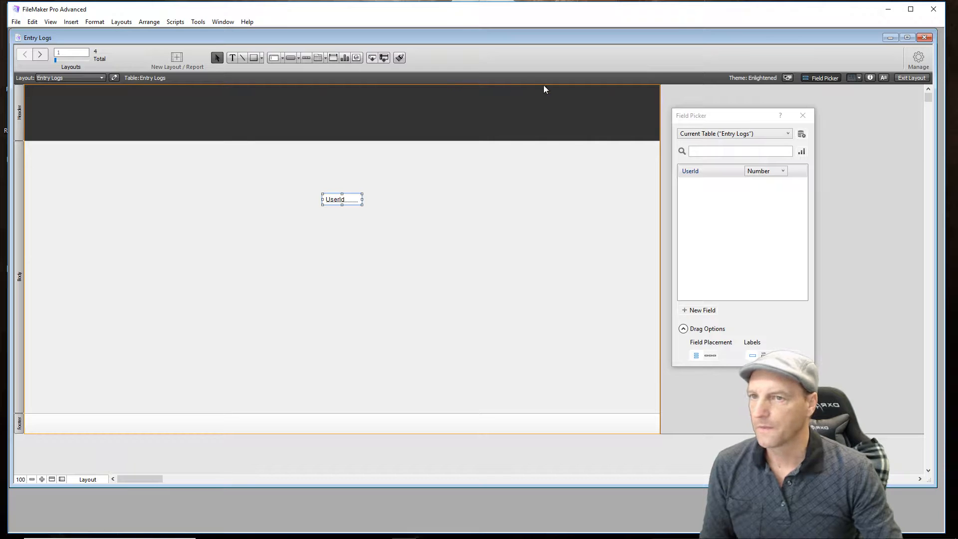
click(803, 120)
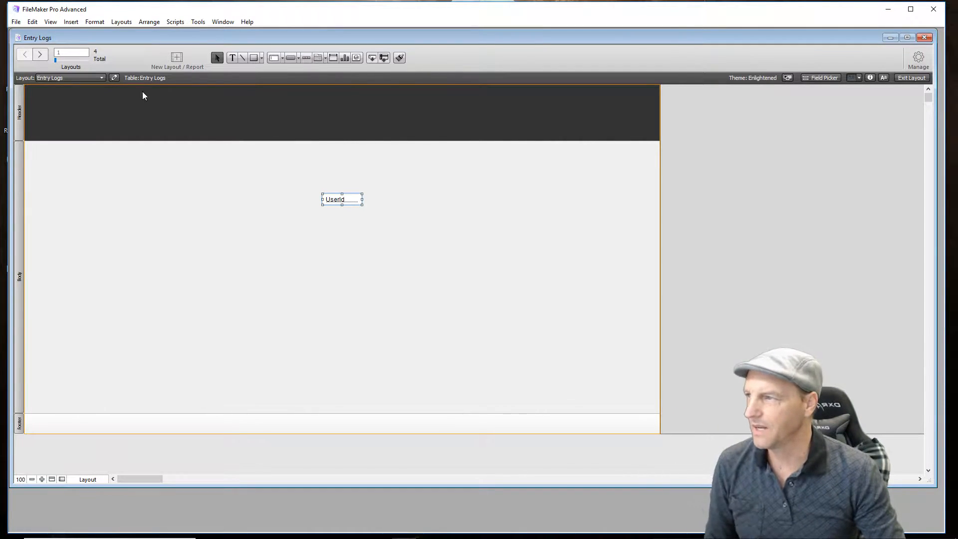
- Add a text object reading "You Store Name" to the layout body
click(233, 58)
click(210, 223)
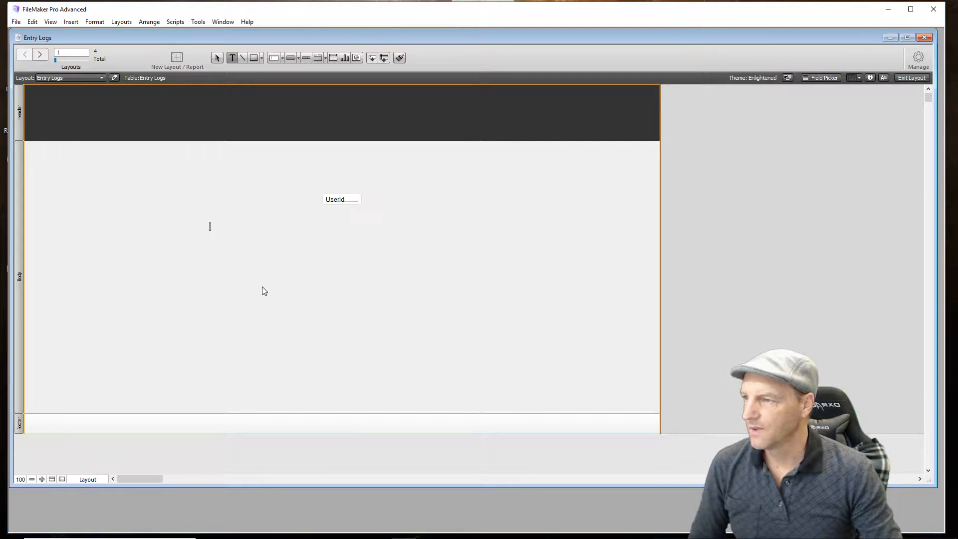
text(You)
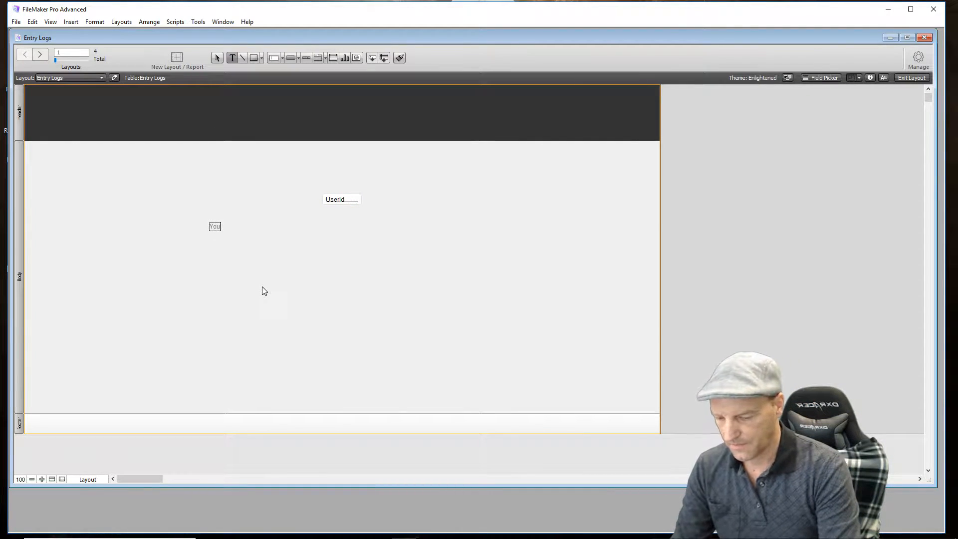
text( Store Name)
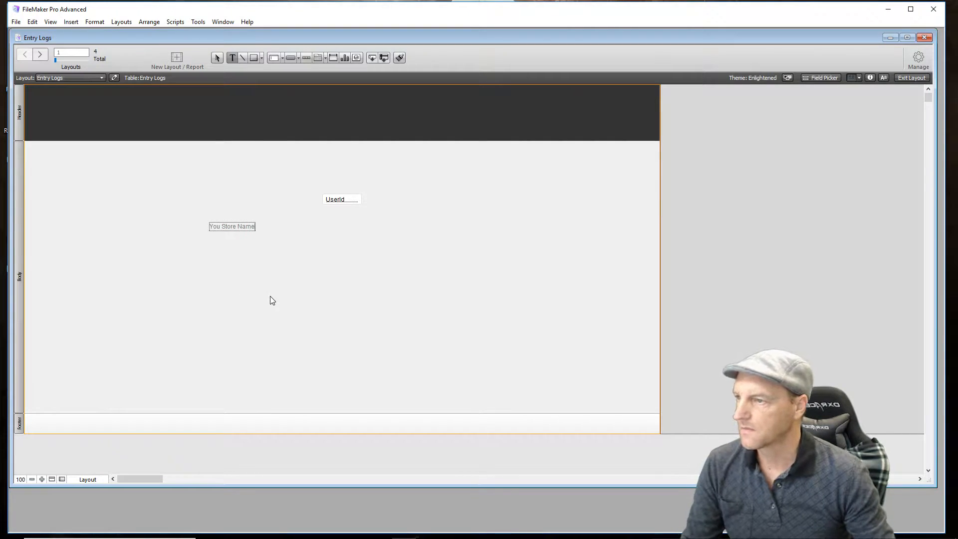
key(Escape)
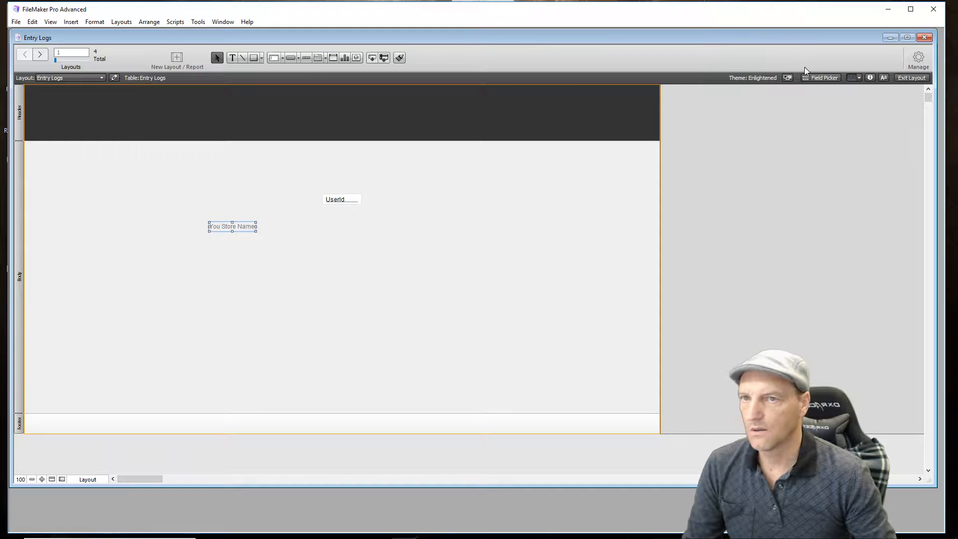
- Format the "You Store Name" text at 36 pt in yellow and move it to the left end of the header
click(884, 78)
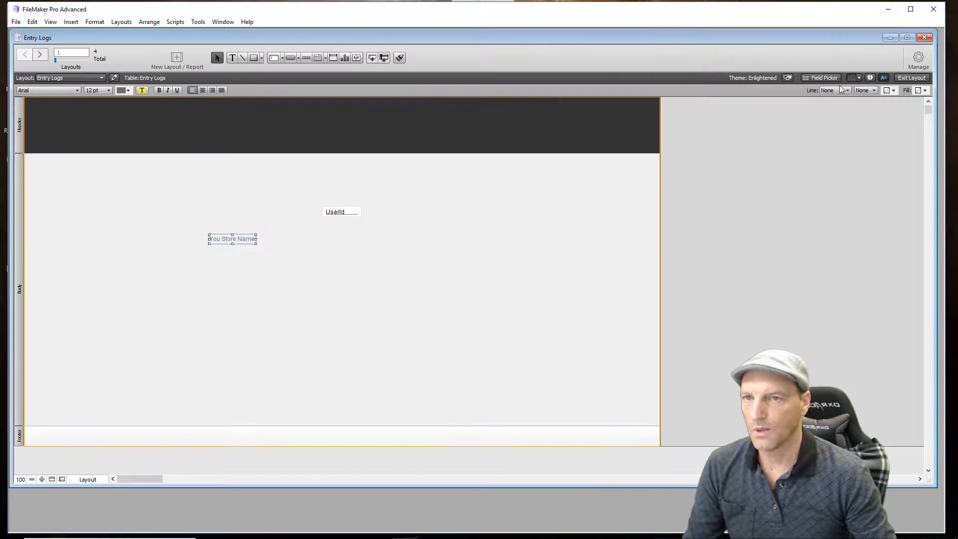
click(109, 91)
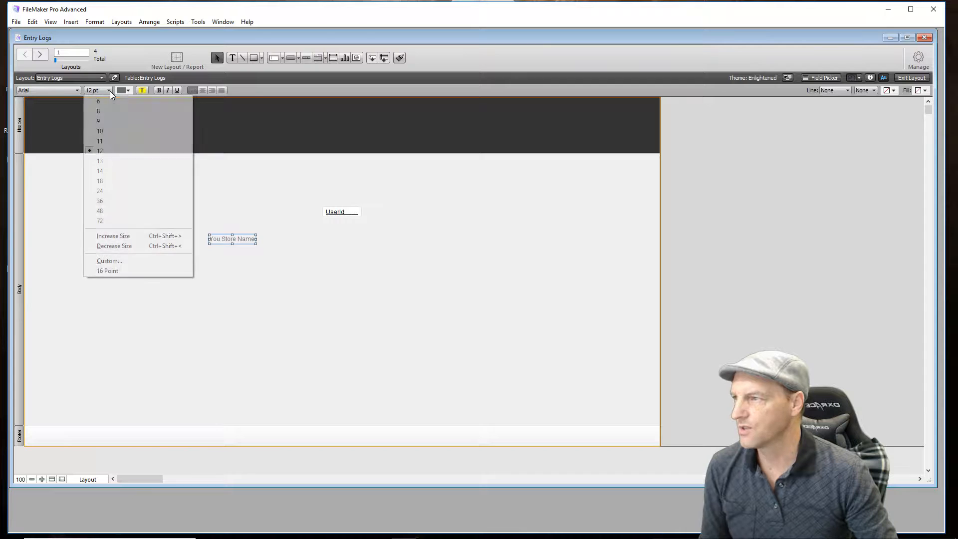
click(124, 201)
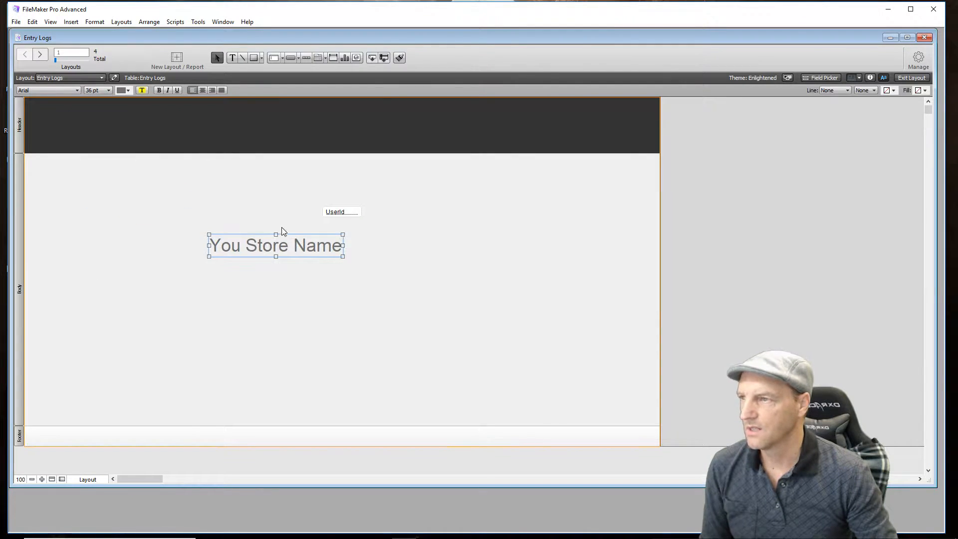
click(128, 91)
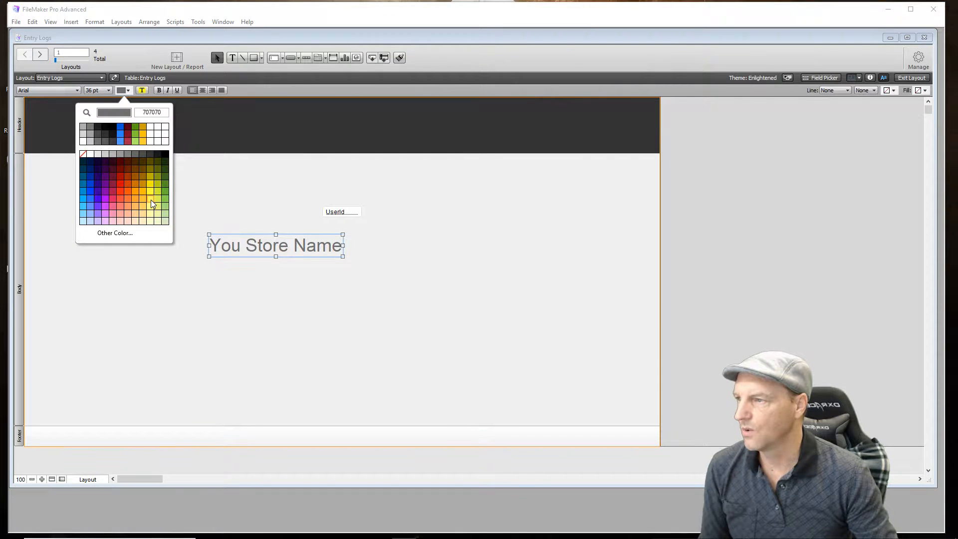
click(150, 189)
drag(307, 253, 131, 128)
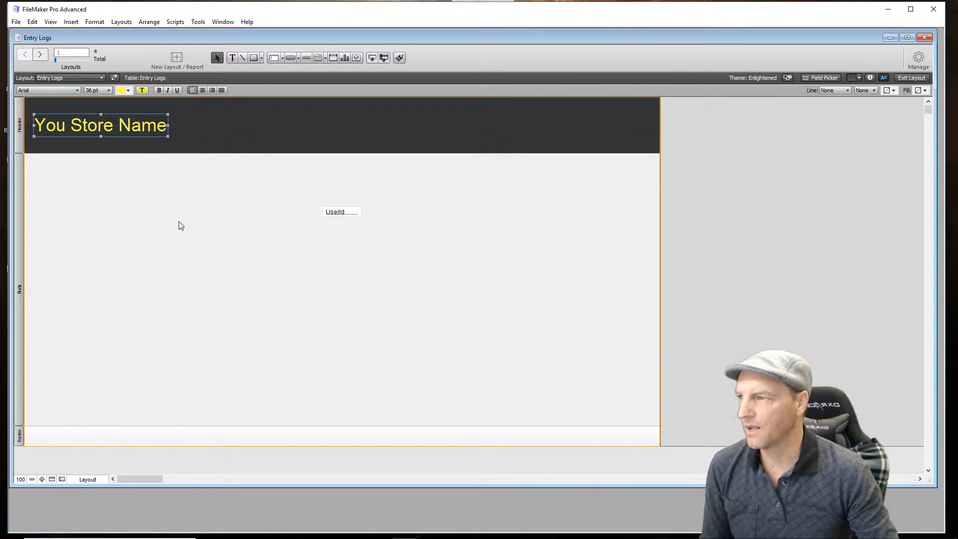
click(181, 226)
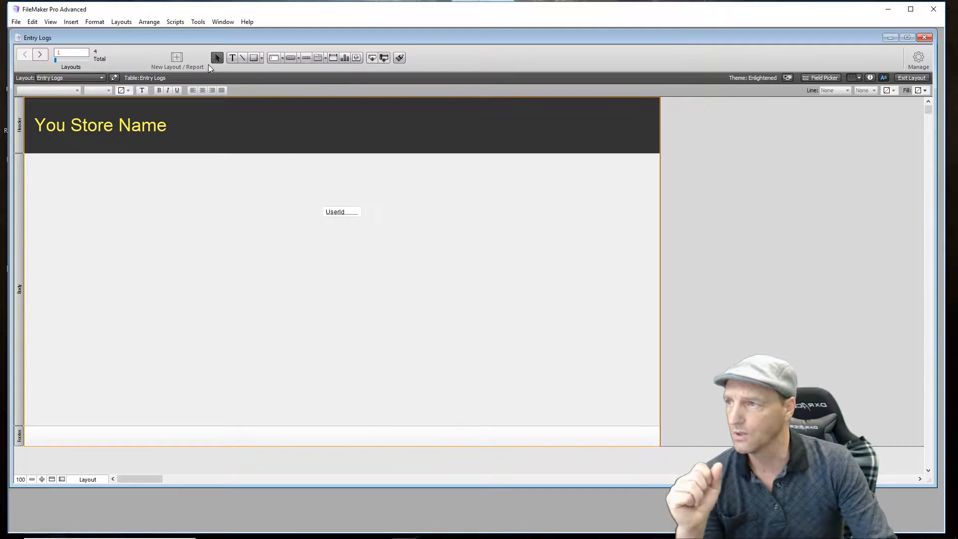
- Add a text object reading "Enter User Number Here" to the layout body
click(258, 271)
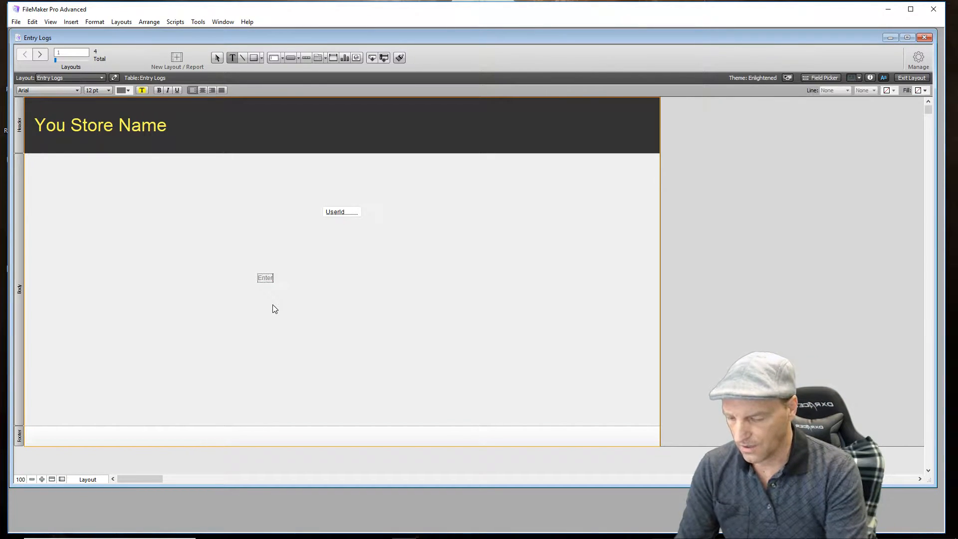
text(Enter User Number Here)
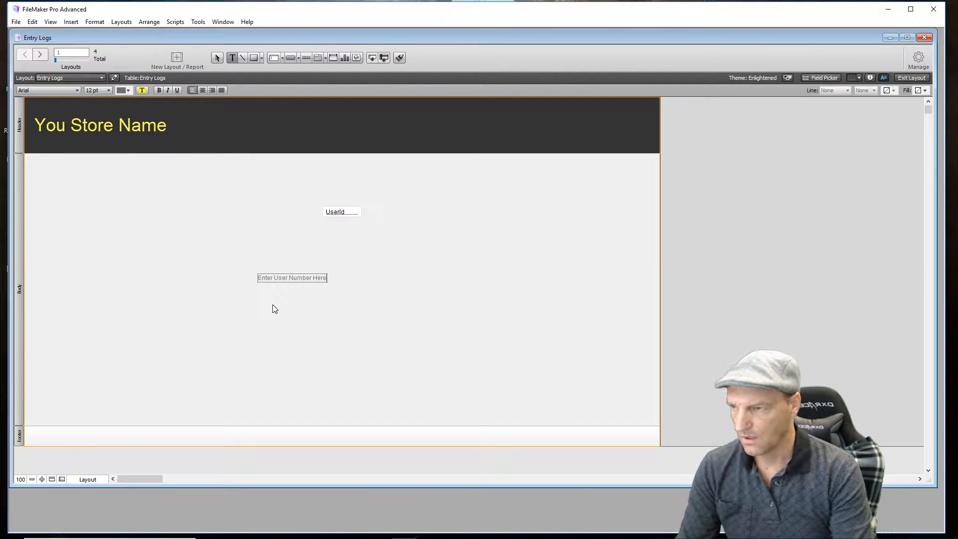
key(Escape)
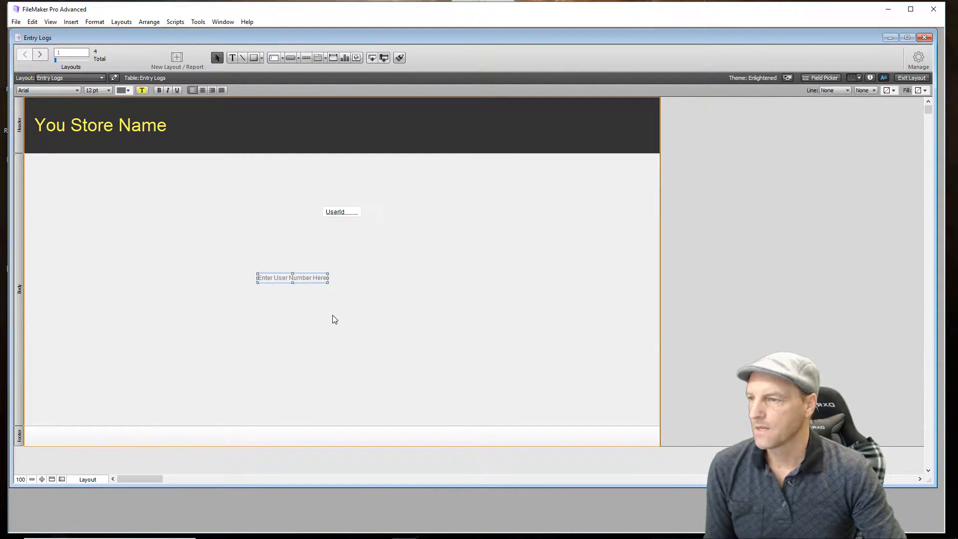
- Make the "Enter User Number Here" text dark blue, bold and 18 pt, and center it just below the UserId field
click(128, 90)
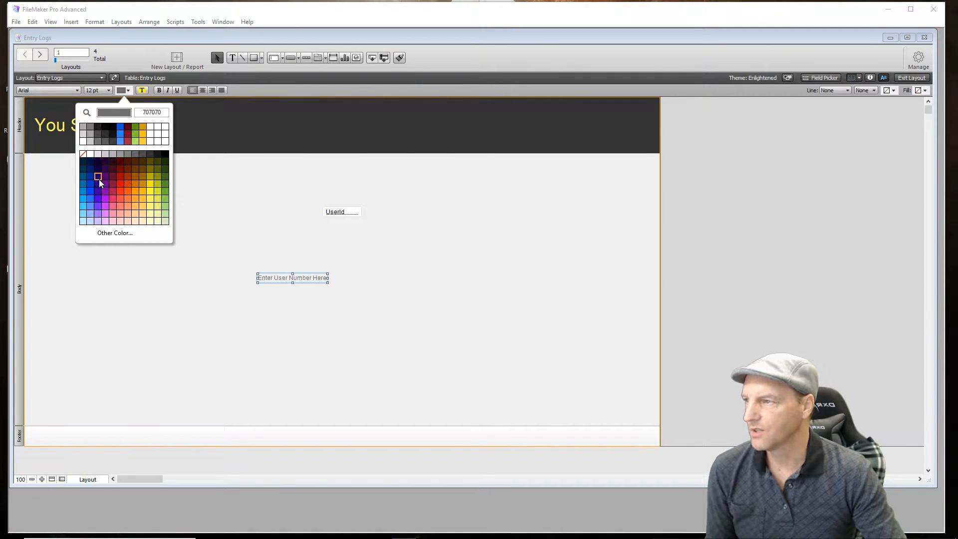
click(99, 180)
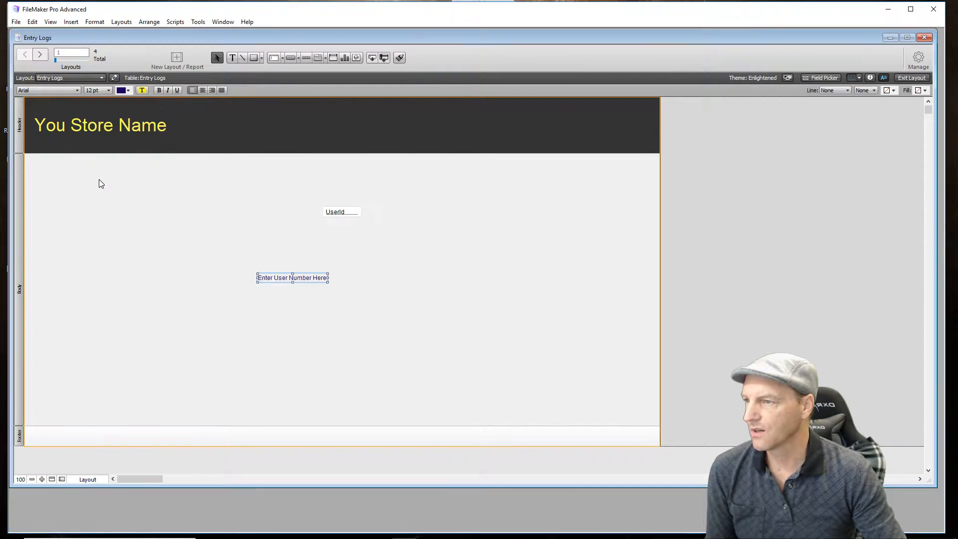
click(159, 90)
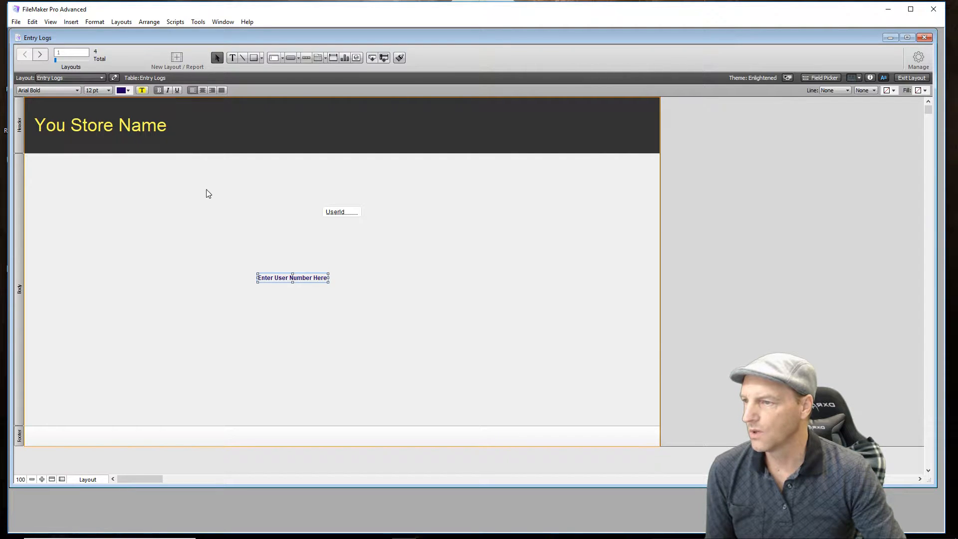
click(107, 92)
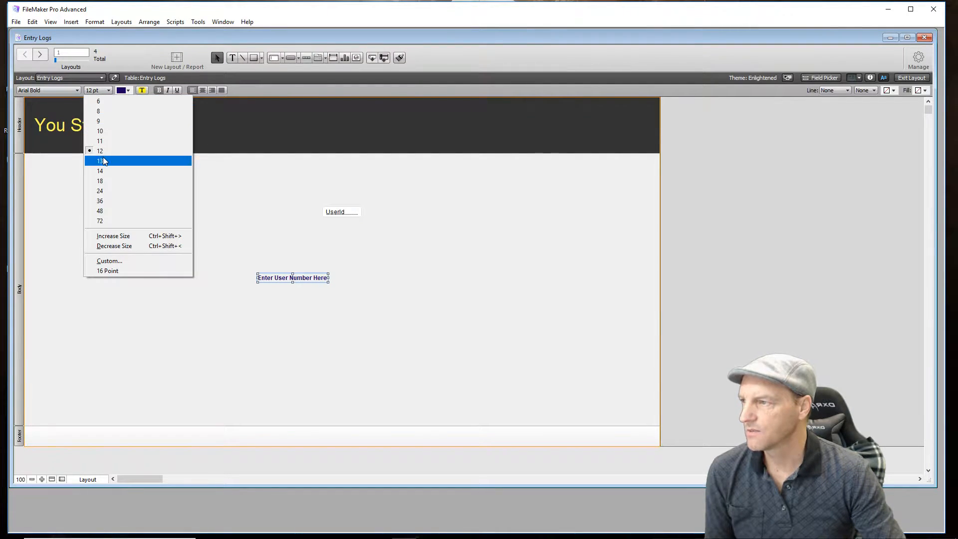
click(100, 181)
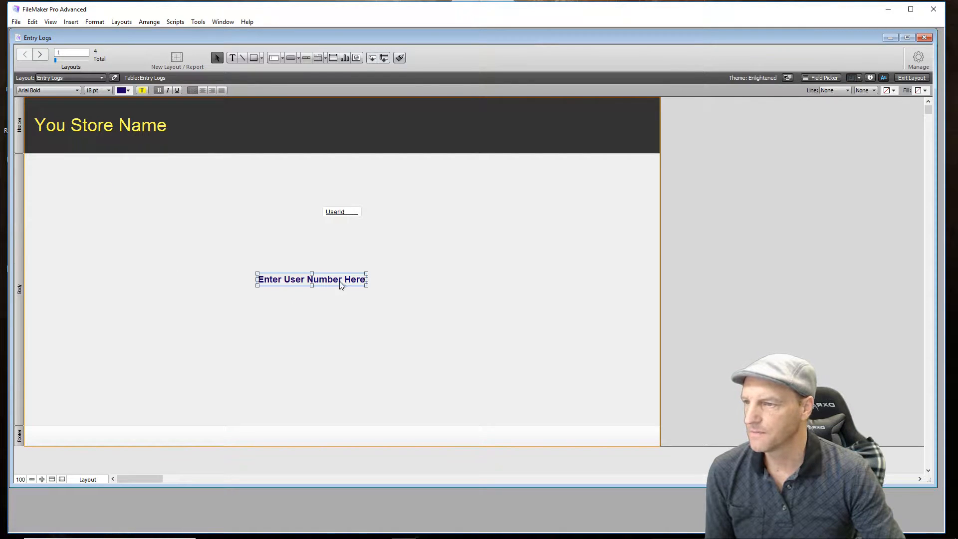
drag(327, 281, 357, 238)
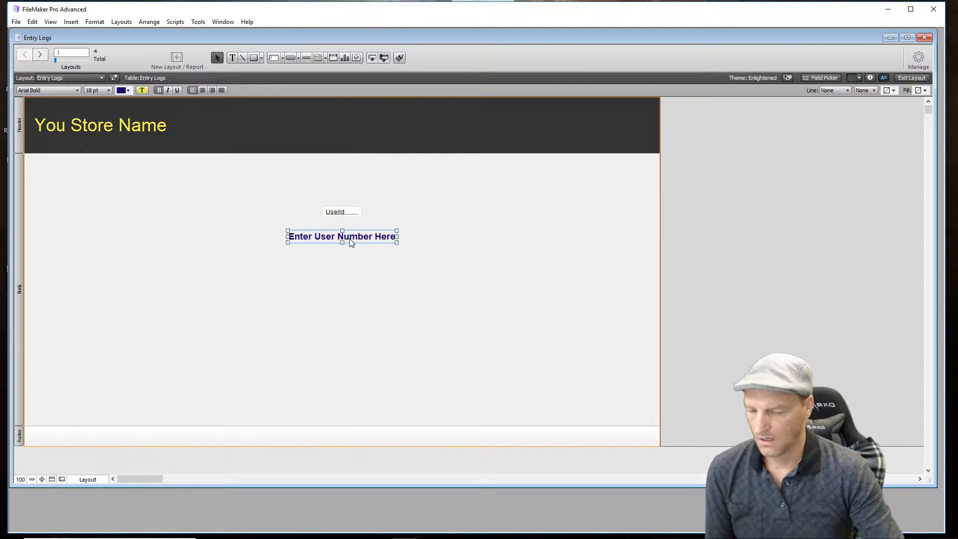
- Move the "Enter User Number Here" text above the UserId field, leaving a small gap between them
key(Up)
key(Up)
key(Up)
key(Up)
key(Up)
key(Up)
key(Up)
key(Up)
key(Up)
key(Up)
key(Up)
key(Up)
key(Up)
key(Up)
key(Up)
key(Up)
key(Up)
key(Up)
key(Up)
key(Up)
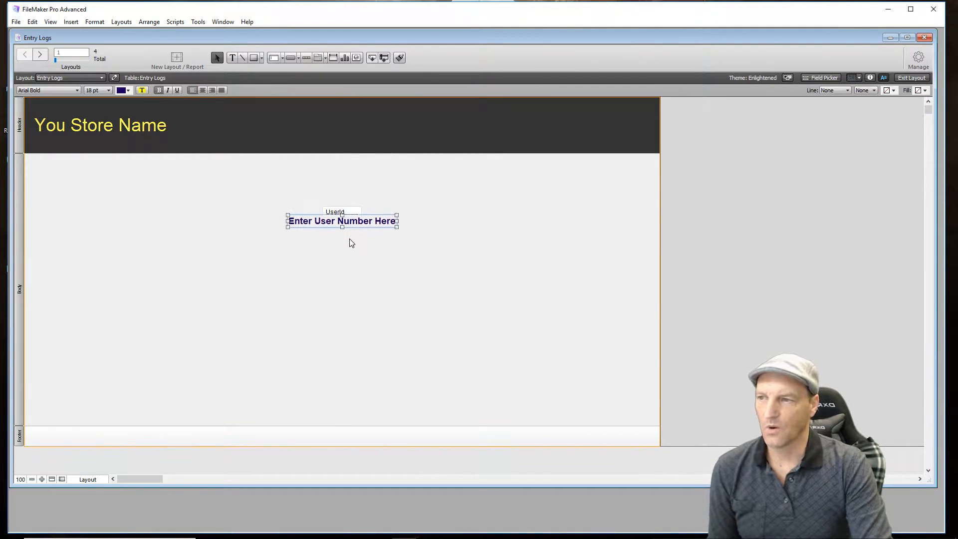
key(Up)
key(Up)
key(Up)
key(Up)
key(Up)
key(Up)
key(Up)
key(Up)
key(Up)
key(Up)
key(Up)
key(Up)
key(Up)
key(Up)
key(Up)
key(Up)
key(Up)
key(Up)
key(Up)
key(Up)
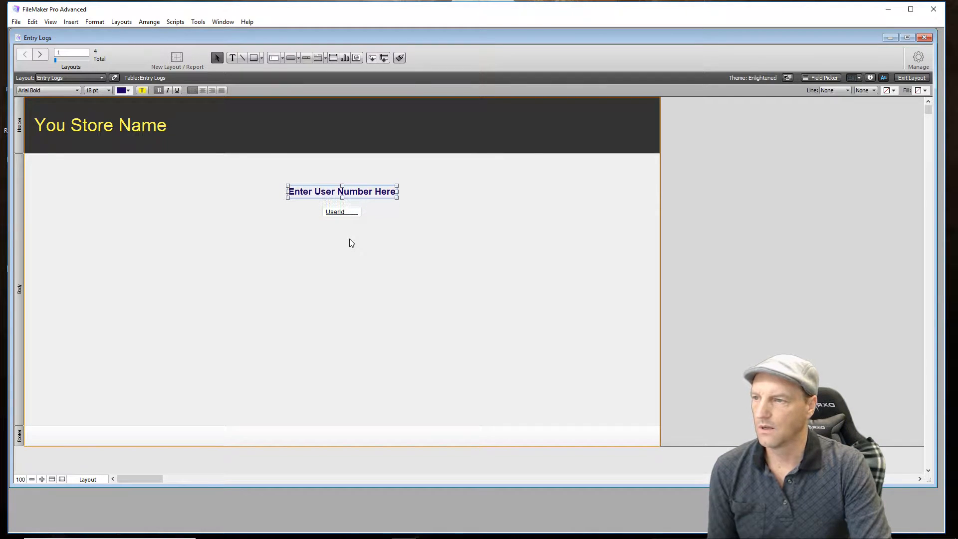
key(Down)
key(Down)
key(Down)
key(Down)
key(Down)
key(Down)
key(Down)
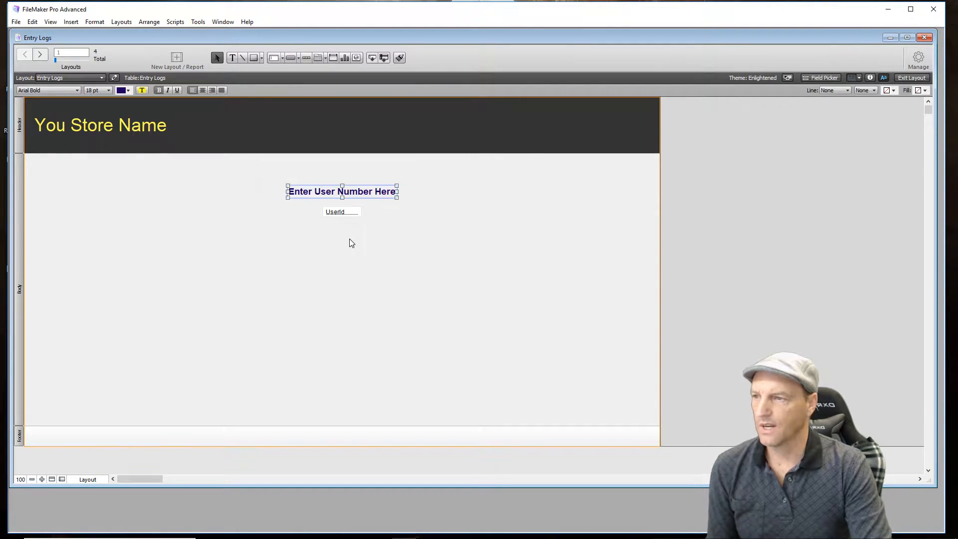
- Format the UserId field at 24 pt with centered text, widen it to fit, and center it under the "Enter User Number Here" label
click(355, 217)
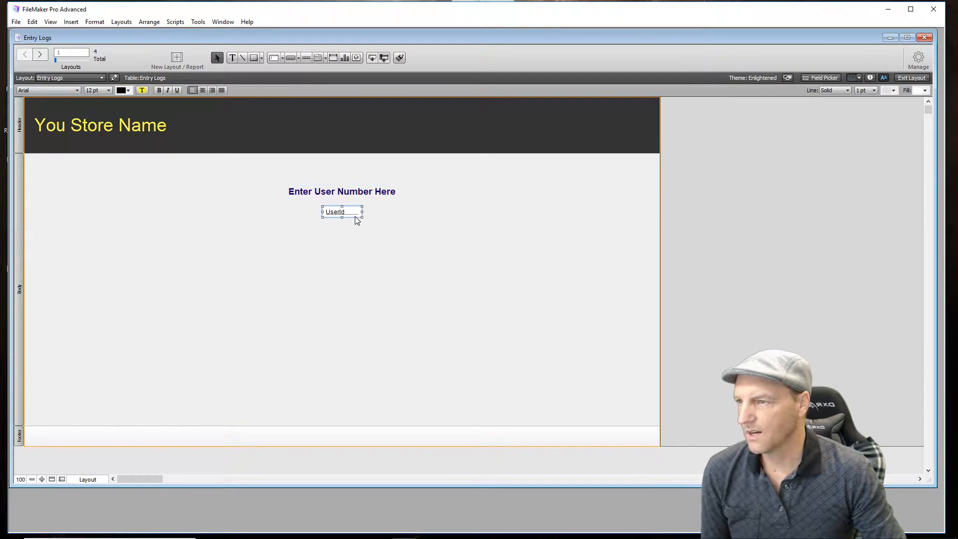
click(108, 91)
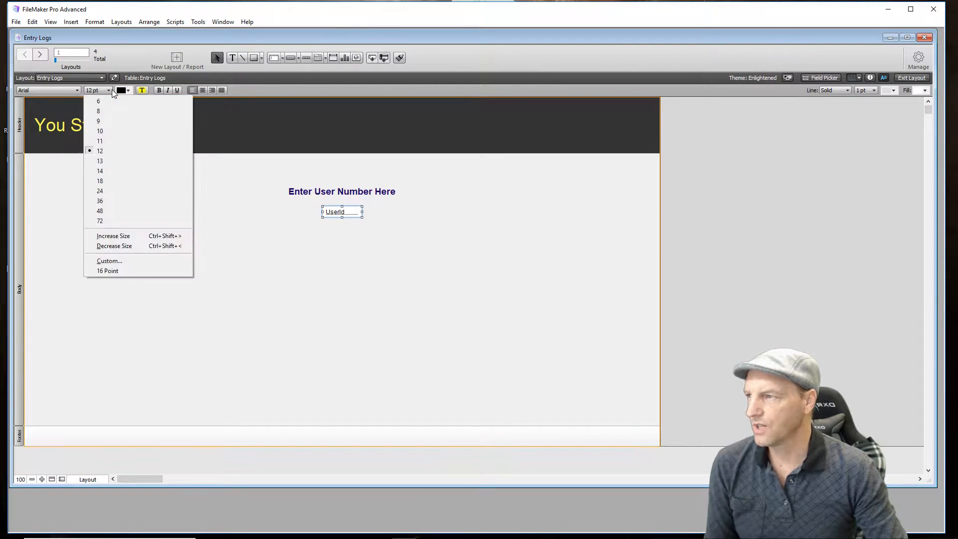
click(109, 188)
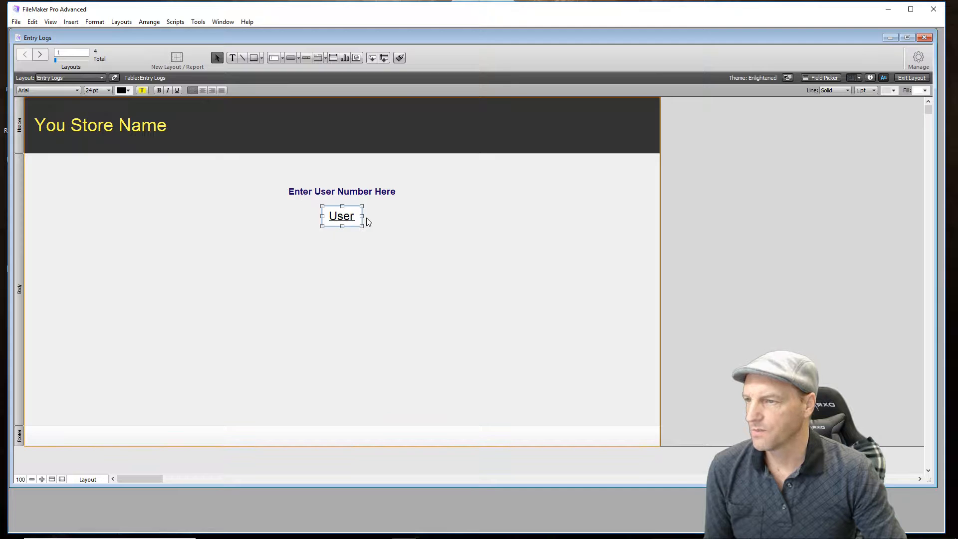
drag(363, 216, 394, 217)
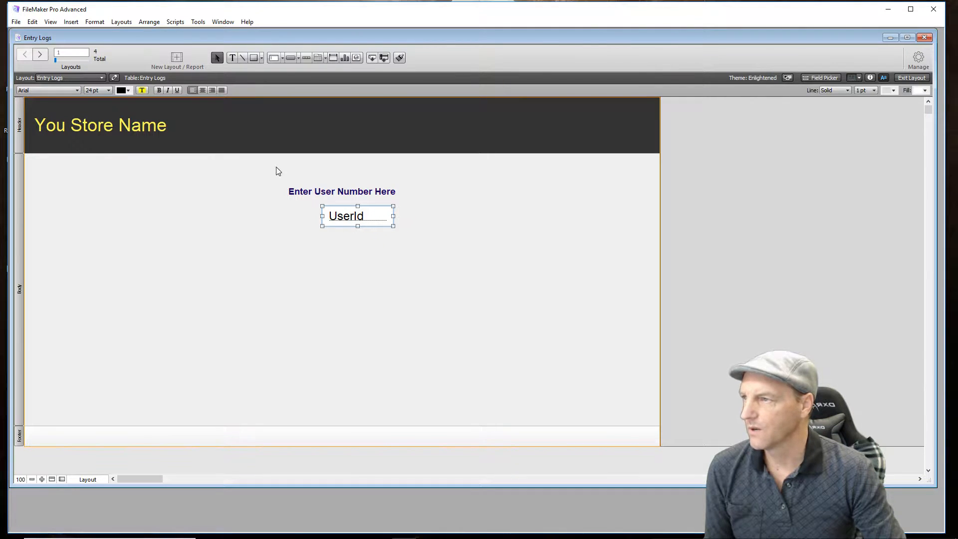
click(203, 90)
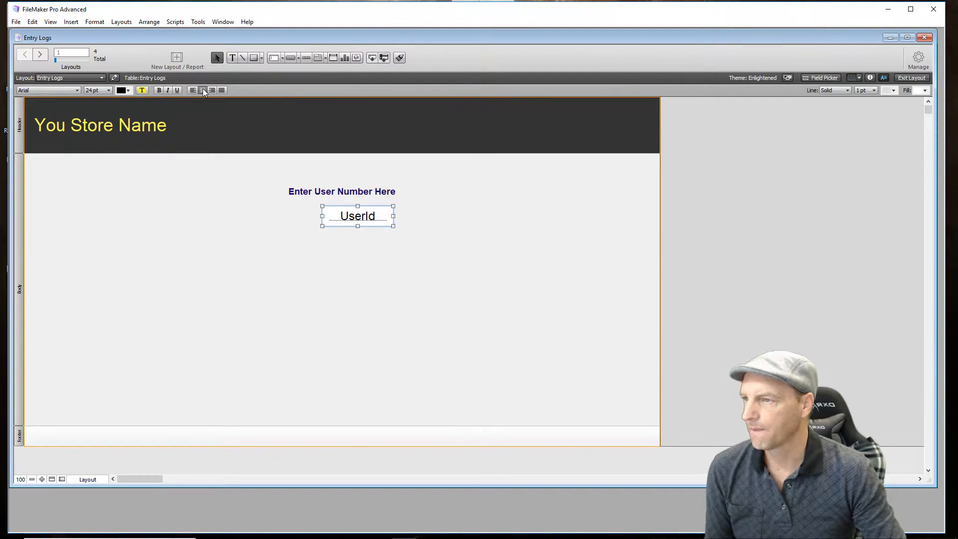
click(462, 245)
click(369, 218)
drag(369, 218, 352, 221)
click(395, 277)
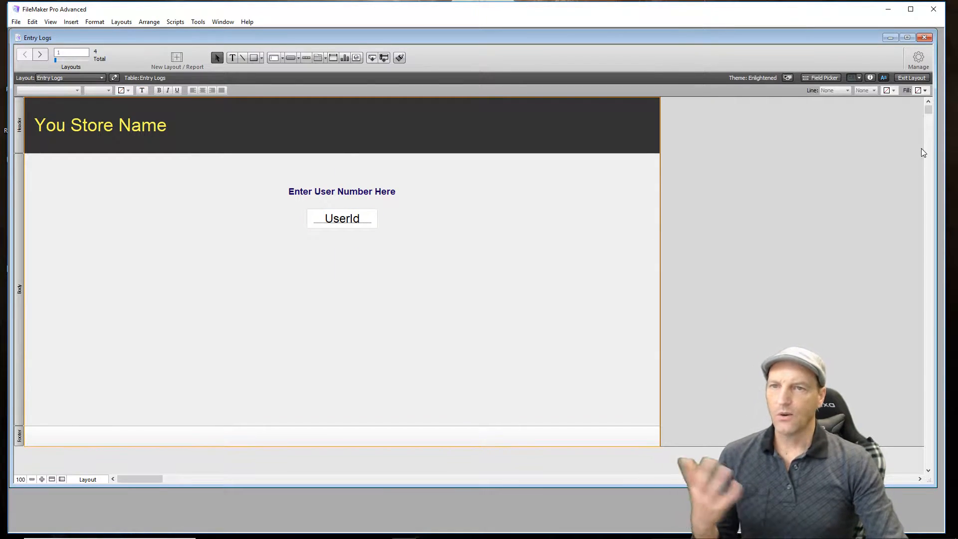
- Switch to Browse mode, create a new record and enter a sample user number in the UserId field
click(910, 78)
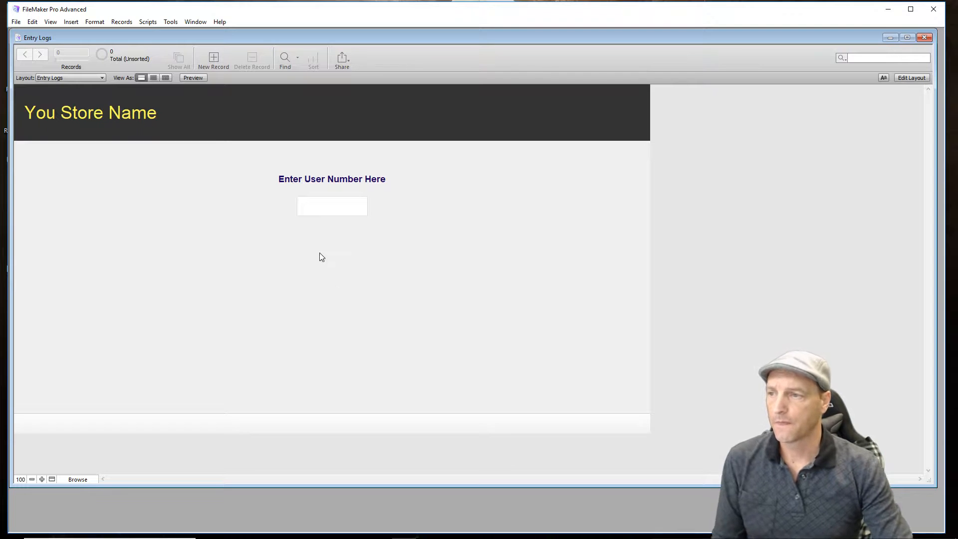
click(352, 213)
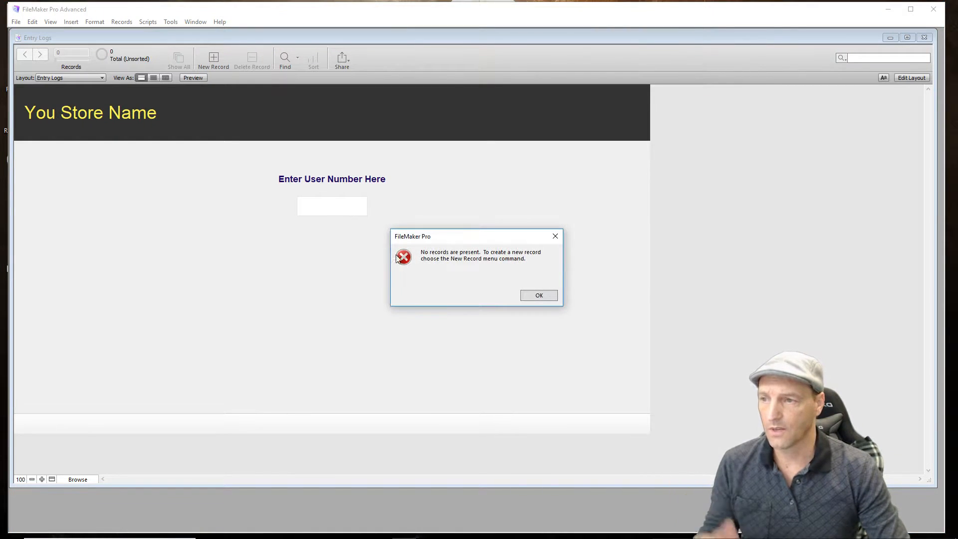
click(527, 297)
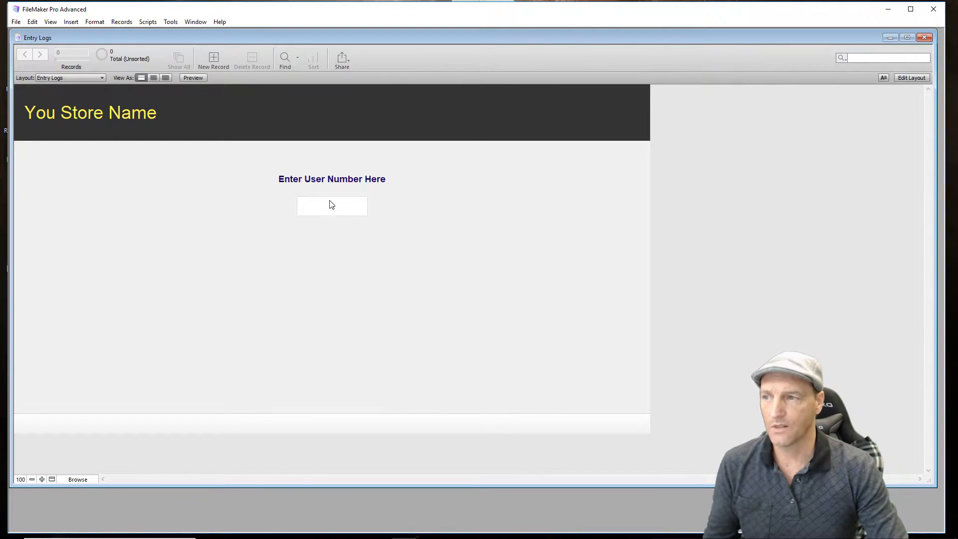
click(214, 58)
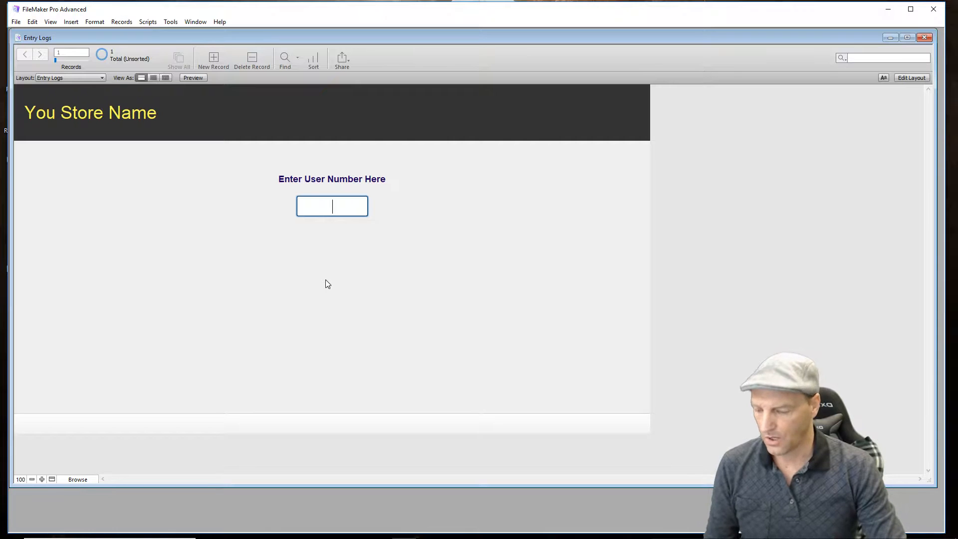
text(1231231)
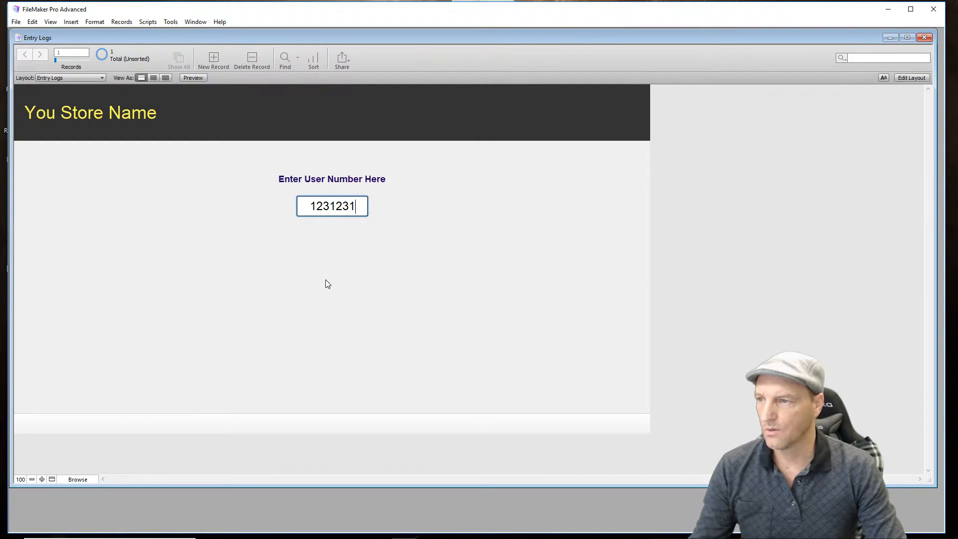
click(361, 269)
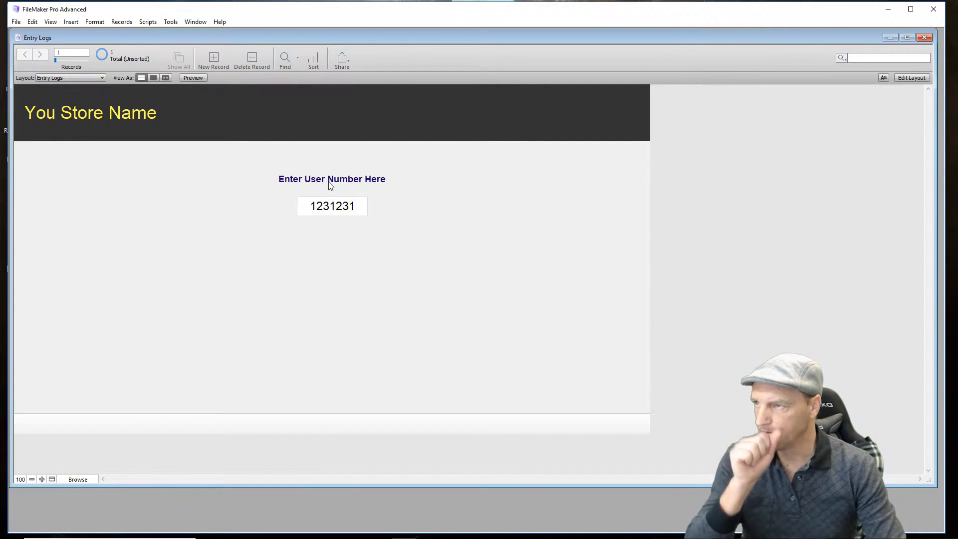
- Return to Layout mode and draw a button labeled "Enter Portal" below the UserId field
click(913, 78)
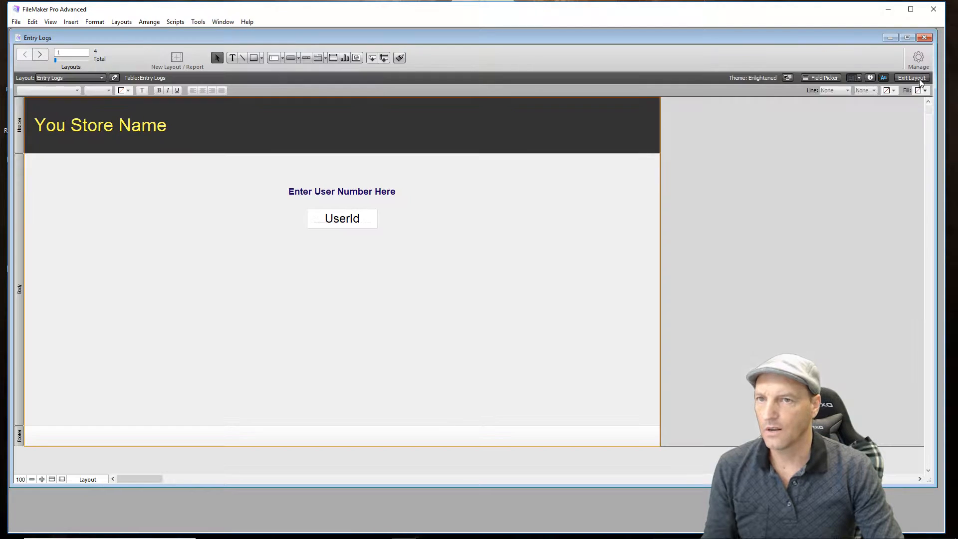
click(290, 57)
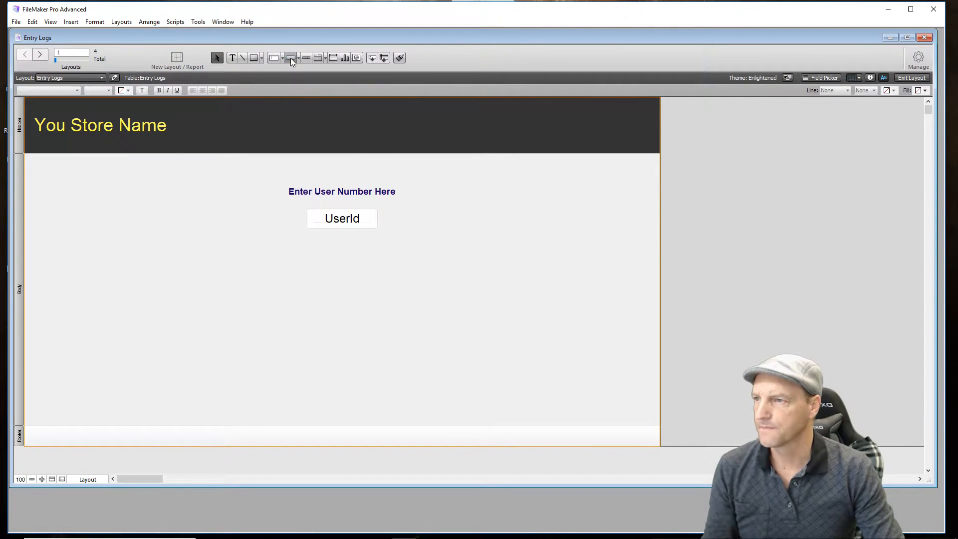
drag(311, 244, 402, 260)
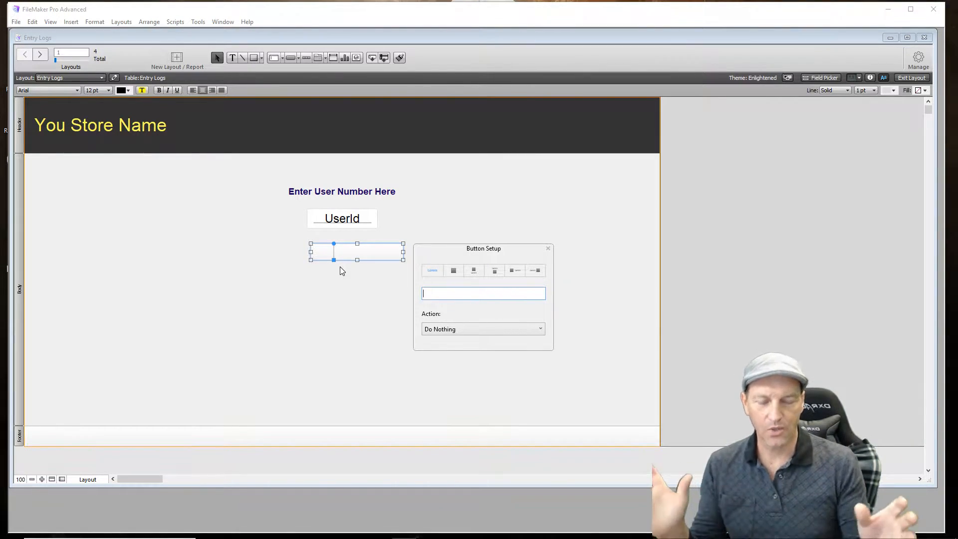
text(Enter Portal)
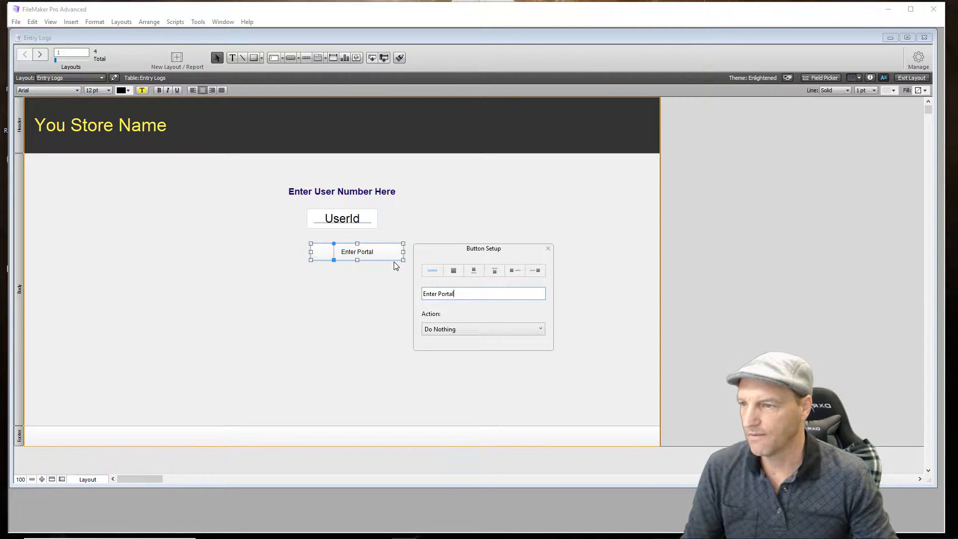
click(363, 309)
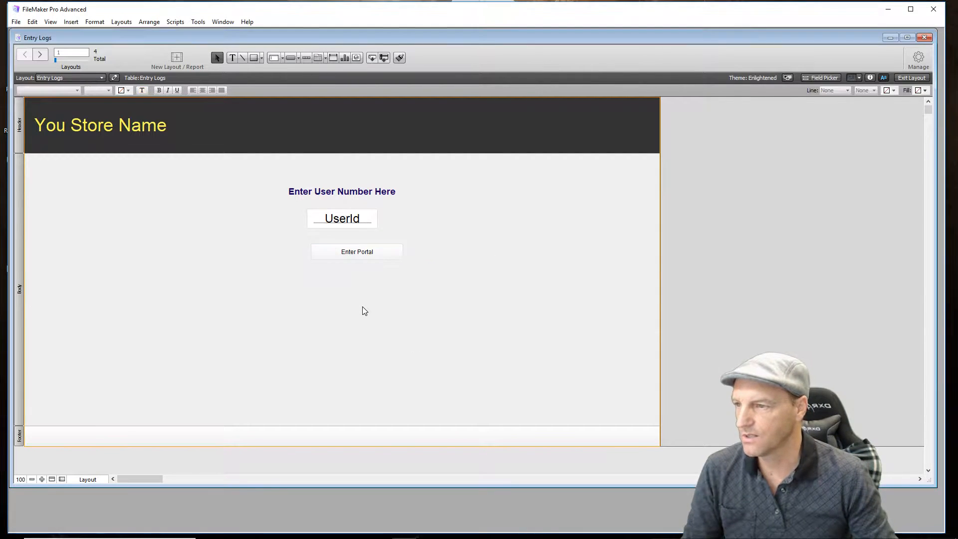
- Make the "Enter Portal" button text 18 pt bold and center the button just below the UserId field
click(374, 258)
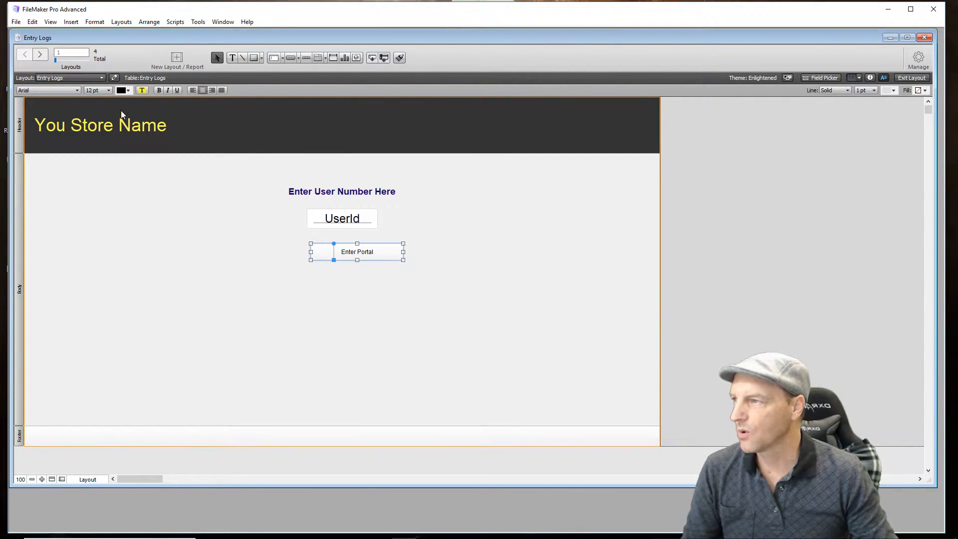
click(108, 90)
click(104, 181)
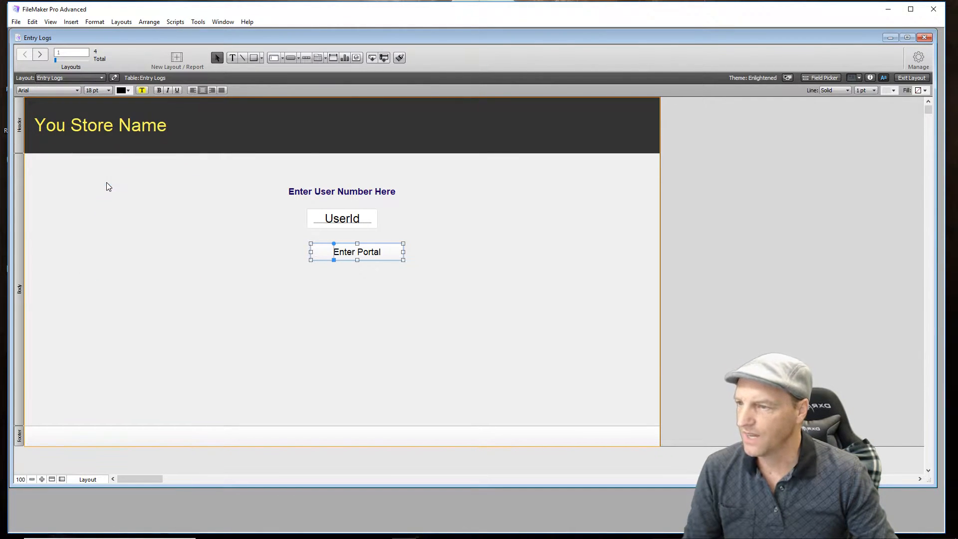
click(158, 89)
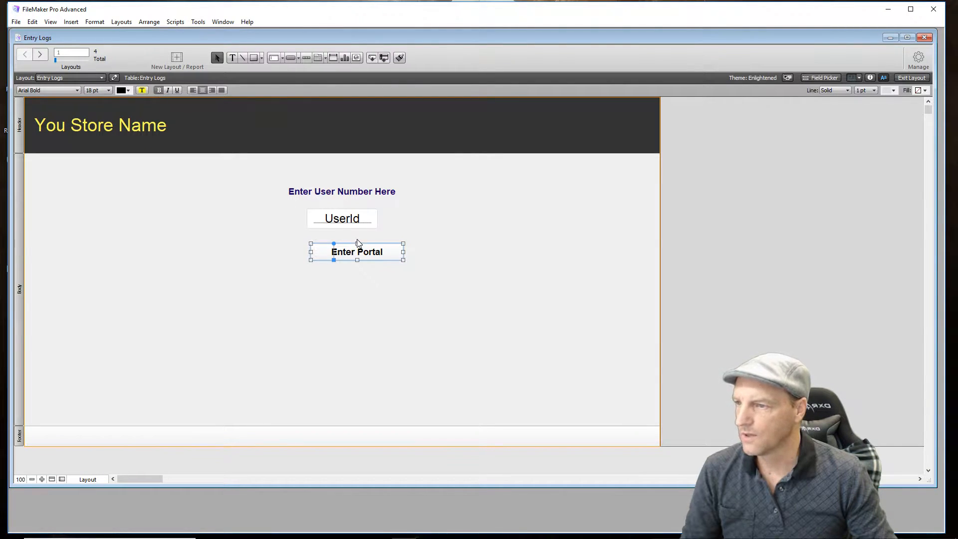
mouse_move(370, 257)
mouse_down()
mouse_move(358, 241)
mouse_move(354, 249)
mouse_up()
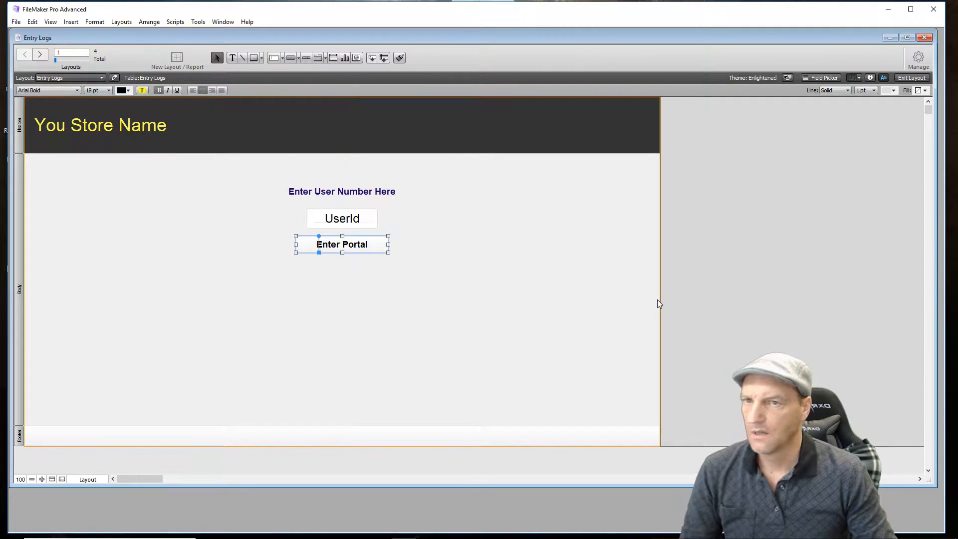
- Set the end color of the "Enter Portal" button's gradient fill to orange-red and its border line to dark red
click(870, 78)
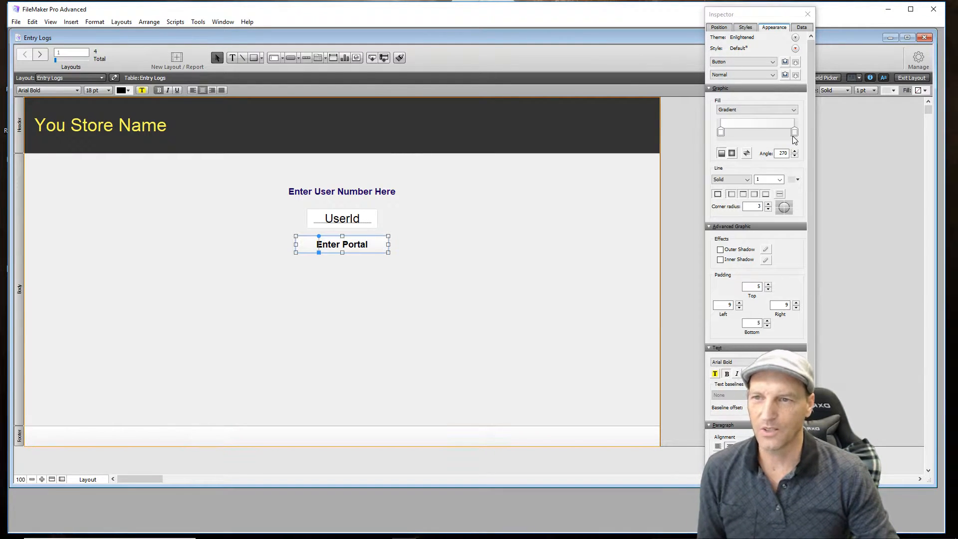
click(795, 134)
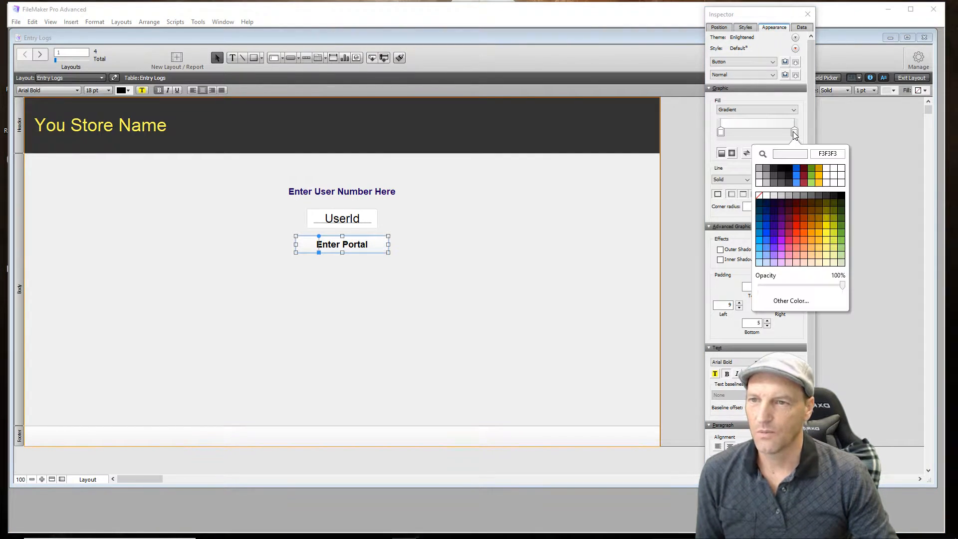
click(796, 234)
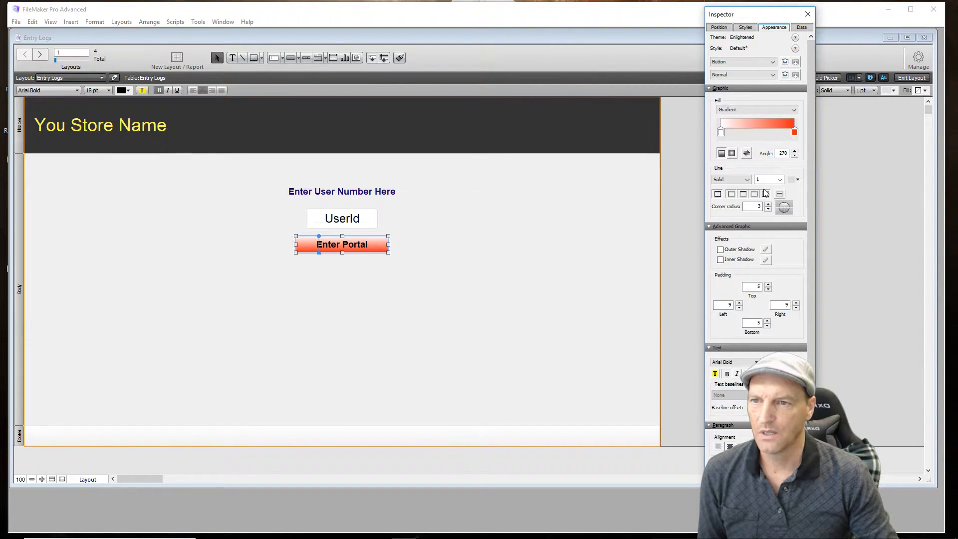
click(795, 180)
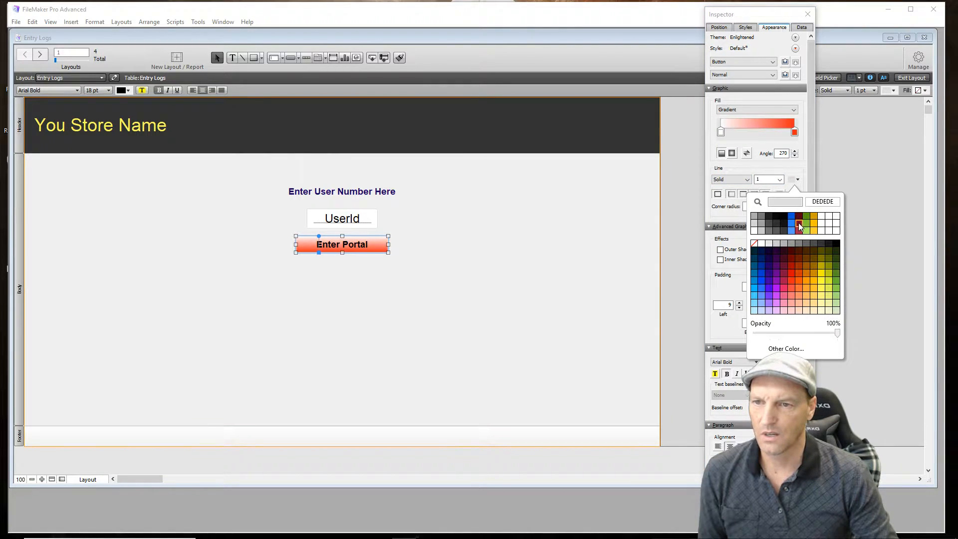
click(799, 226)
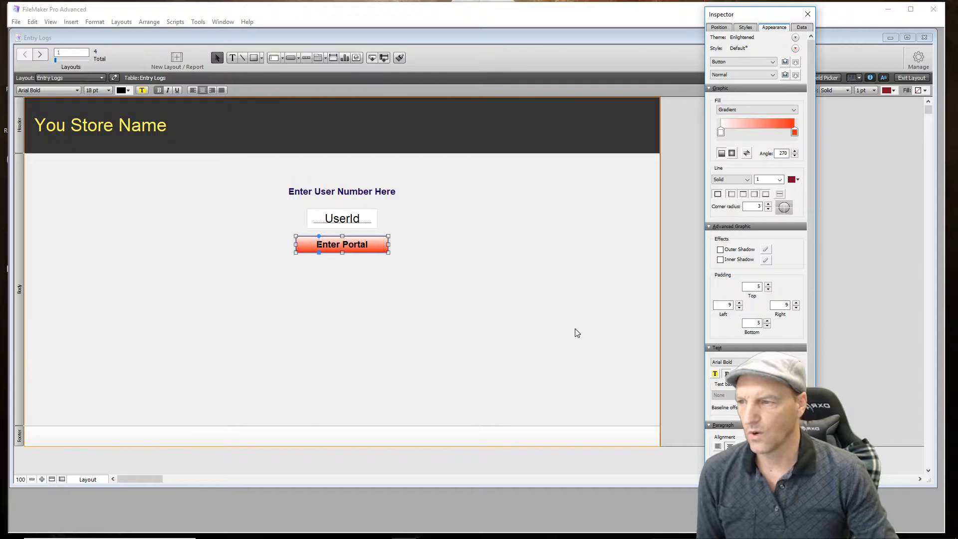
- Add two middle color stops to the "Enter Portal" button's gradient, one light gray and one dark gray
click(762, 127)
click(757, 128)
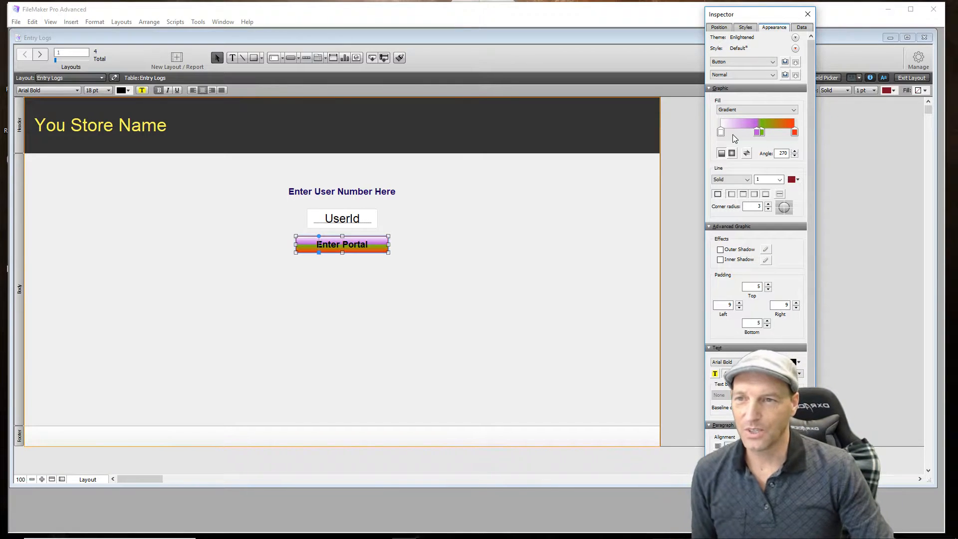
click(763, 132)
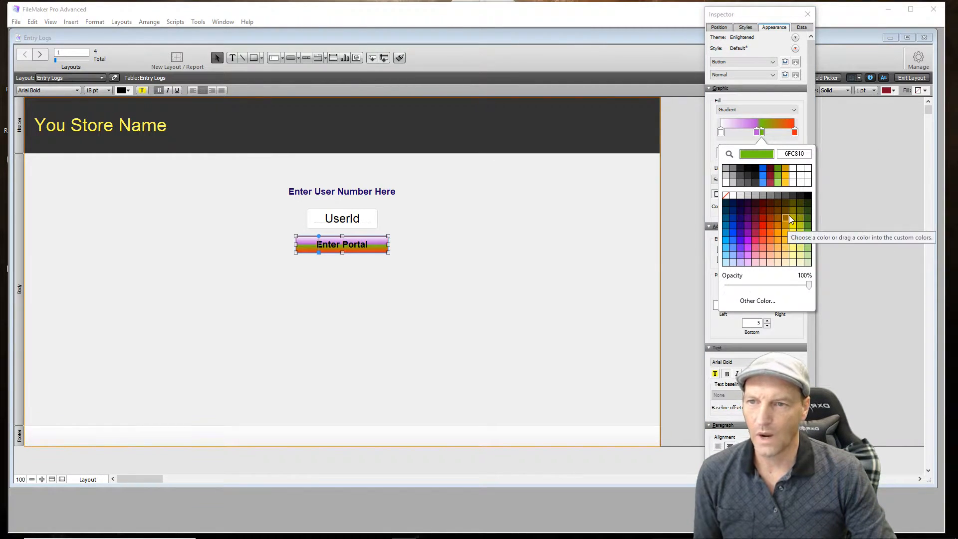
click(732, 181)
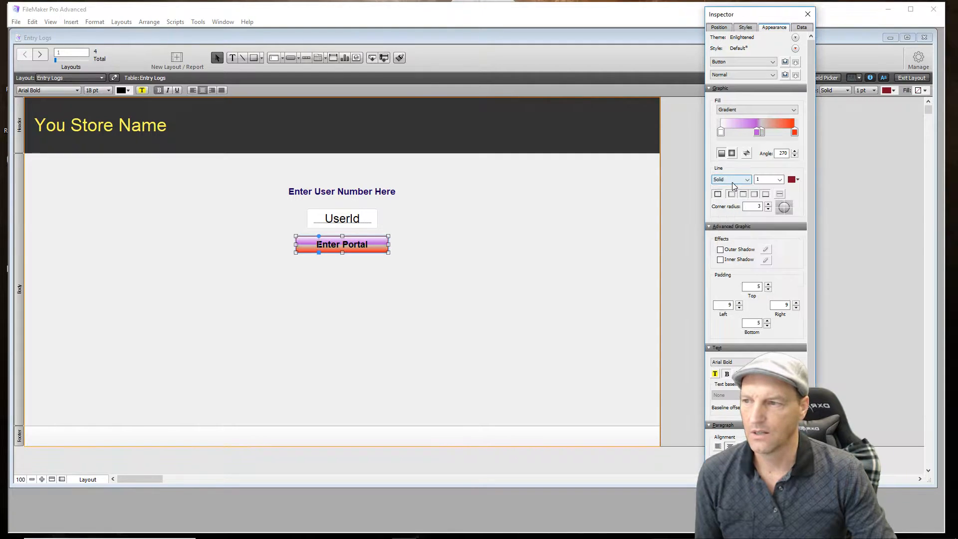
click(757, 133)
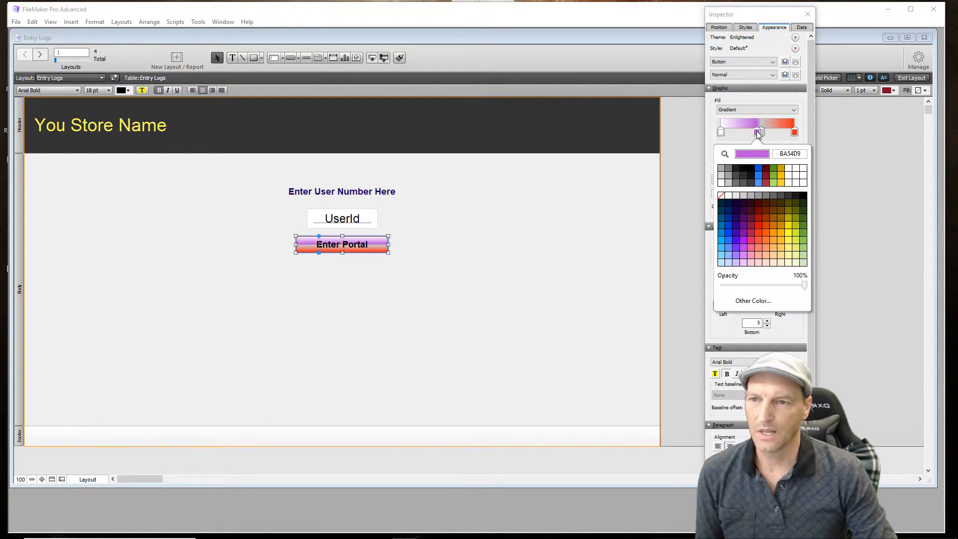
click(741, 184)
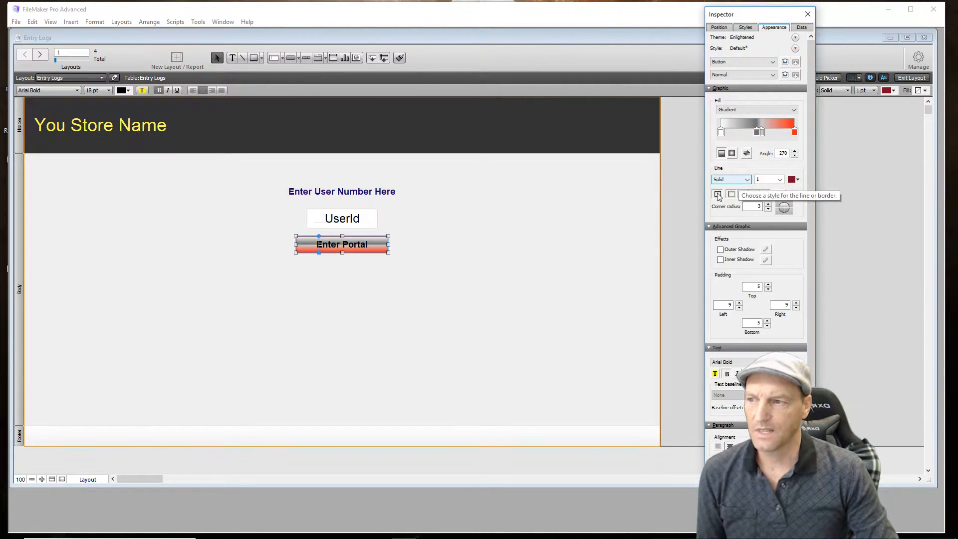
click(427, 291)
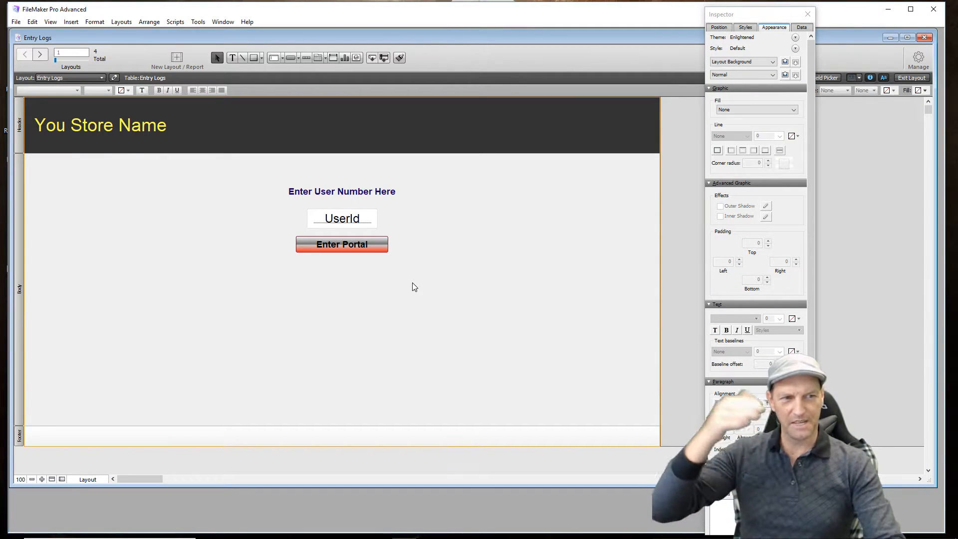
- Recolor the two middle color stops of the "Enter Portal" button's gradient to light grays
click(373, 251)
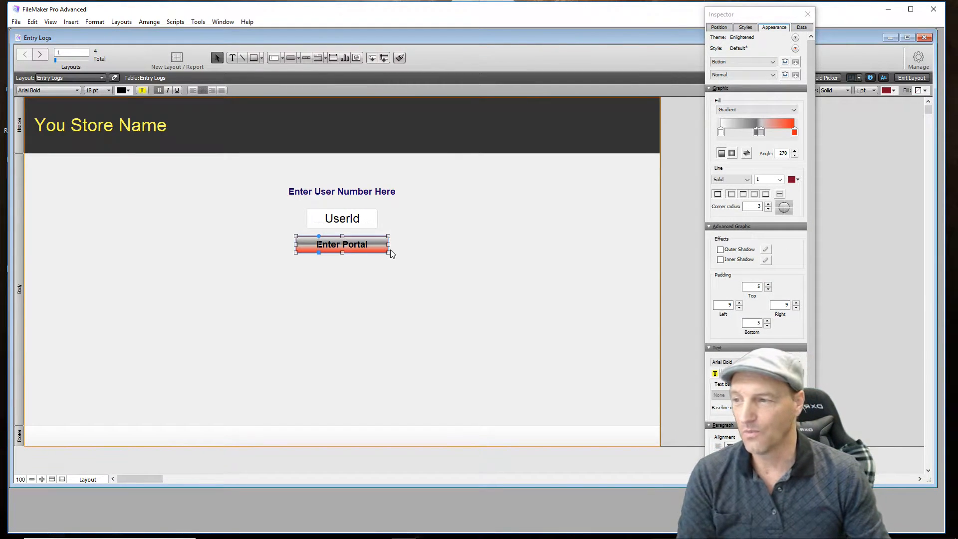
click(761, 133)
click(760, 132)
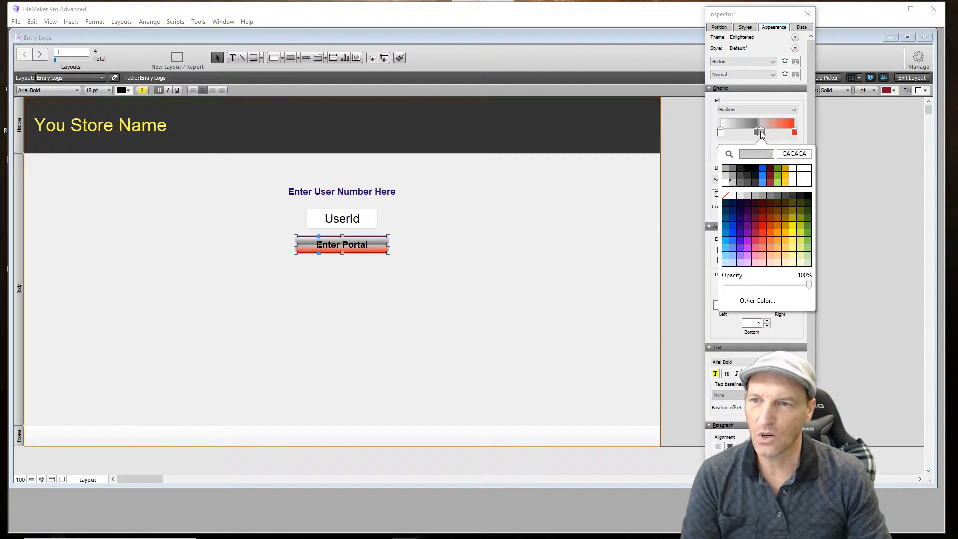
click(726, 177)
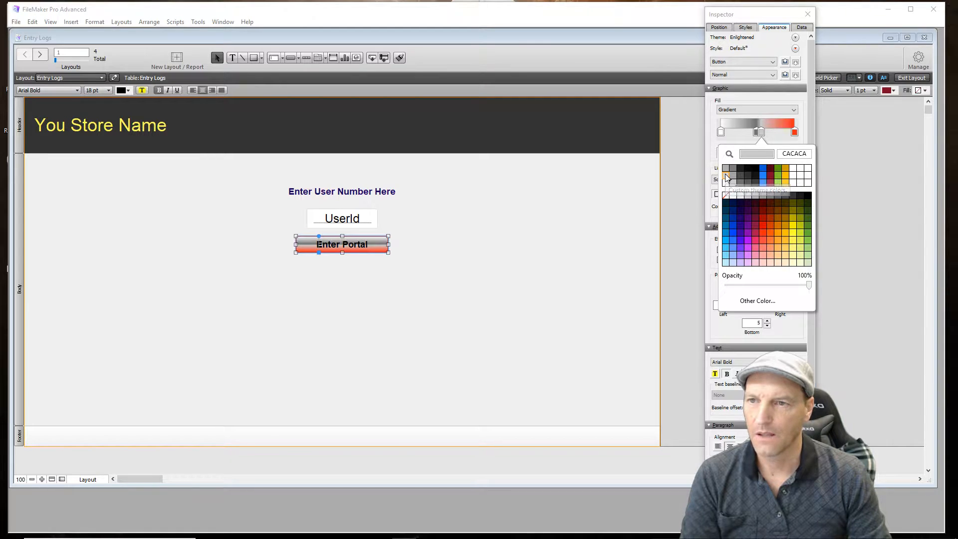
click(757, 133)
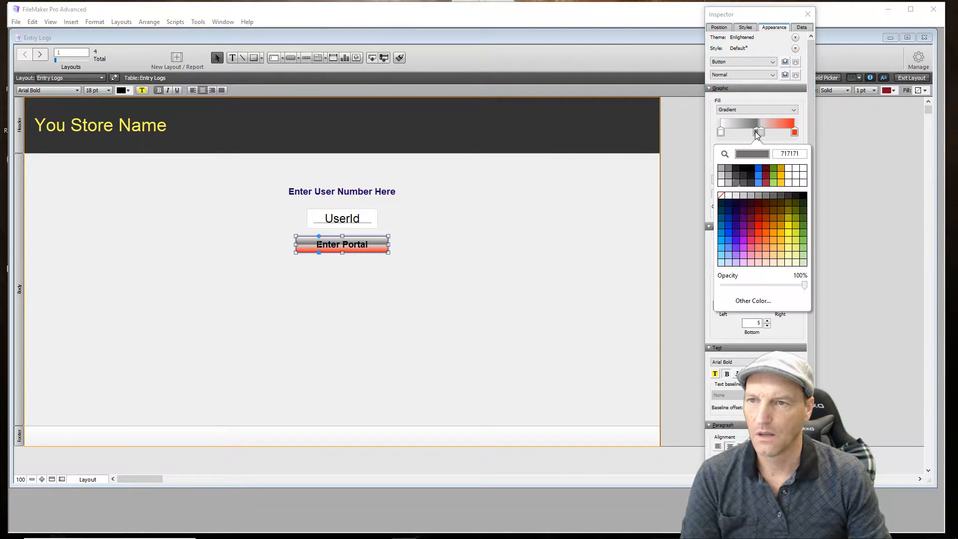
click(740, 198)
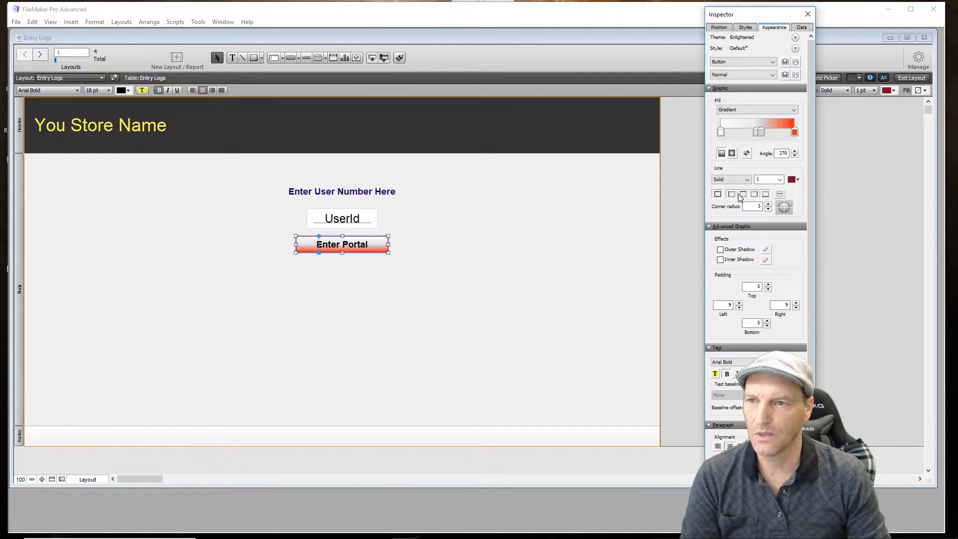
click(505, 269)
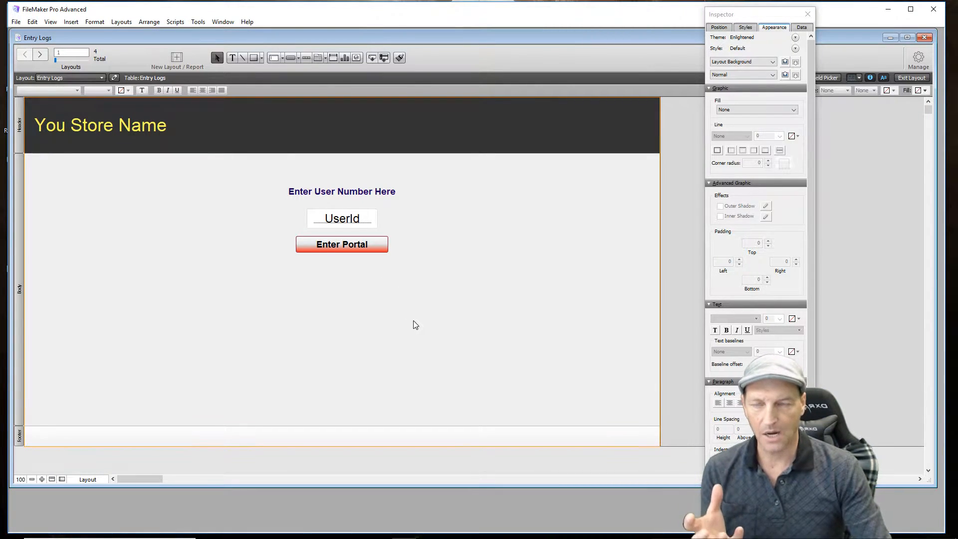
- Draw a rectangle in the body below the "Enter Portal" button and fill it with the light-background portrait picture from the Documents folder
click(254, 58)
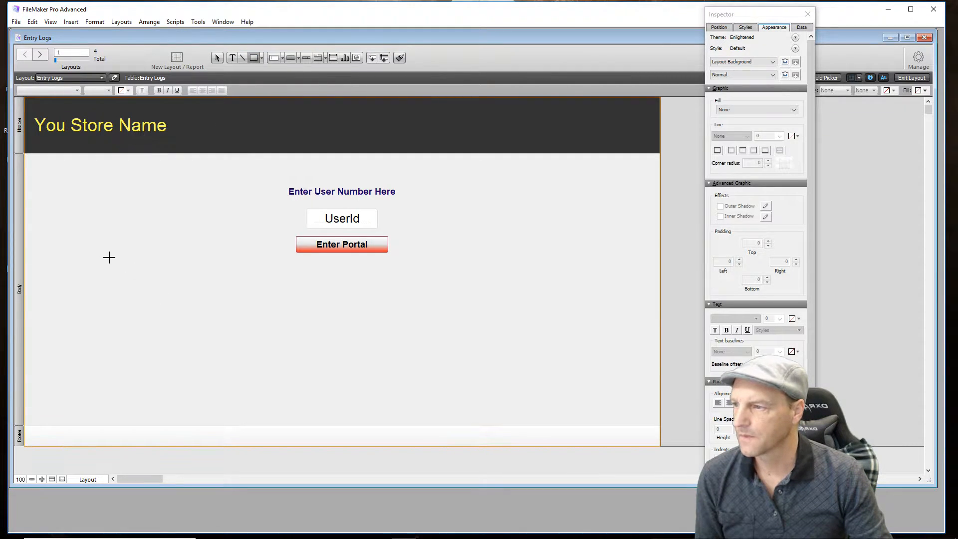
drag(118, 276, 262, 379)
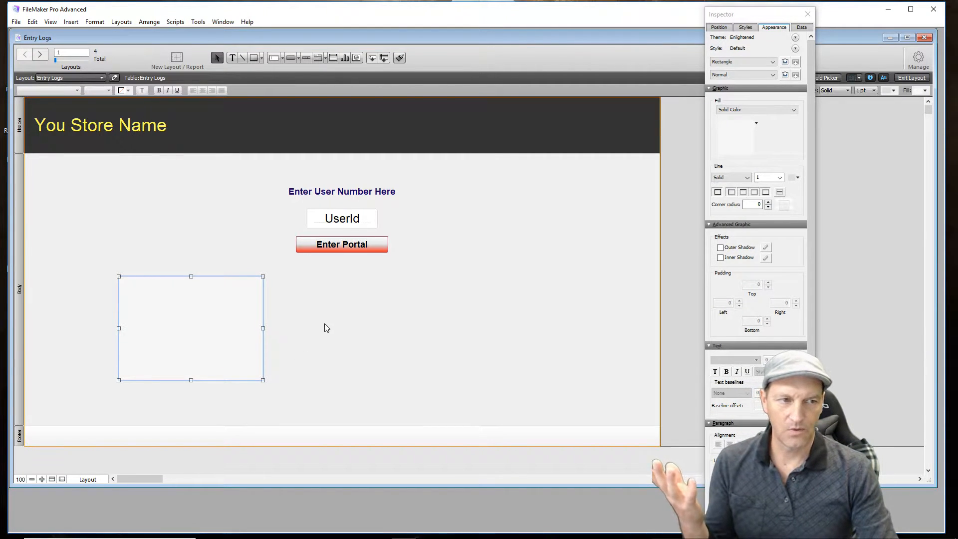
click(765, 111)
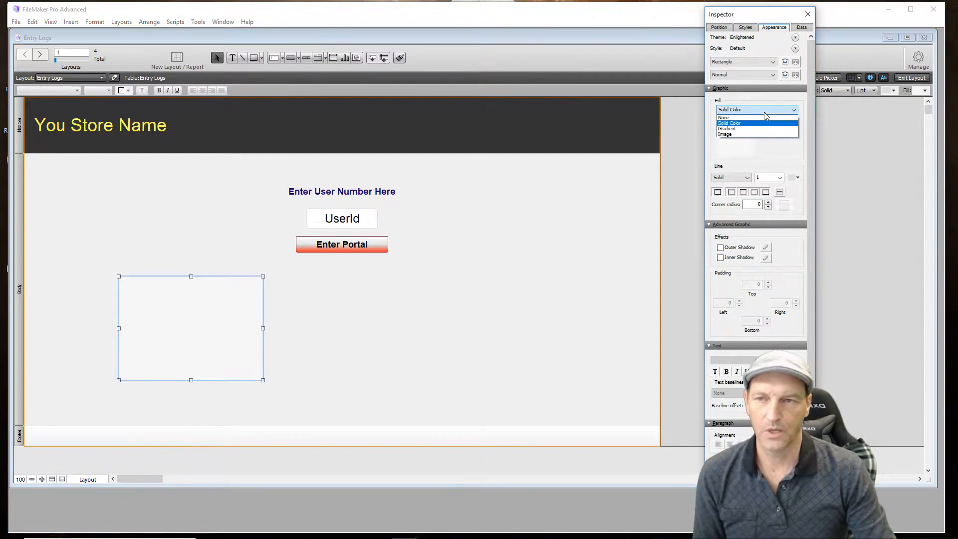
click(733, 135)
scroll(782, 266, down, 2)
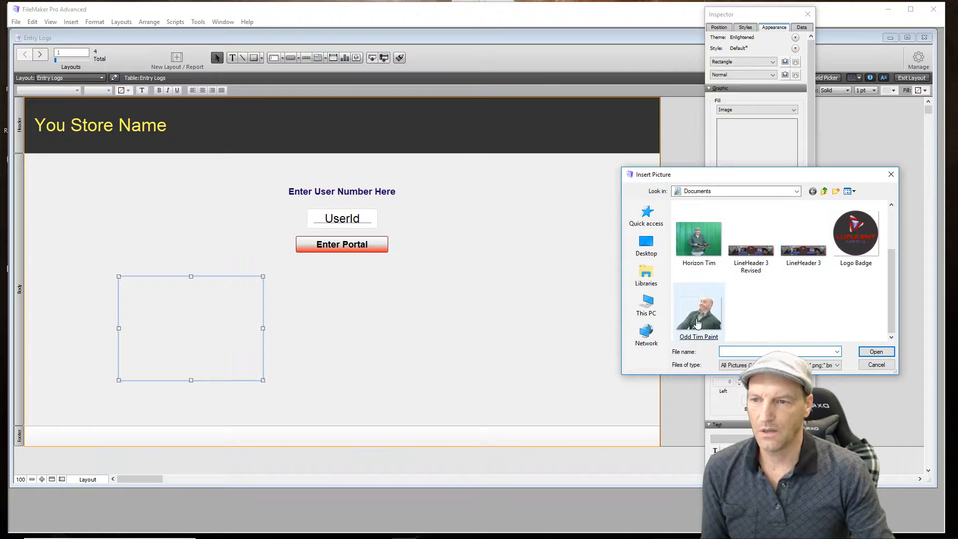
click(702, 312)
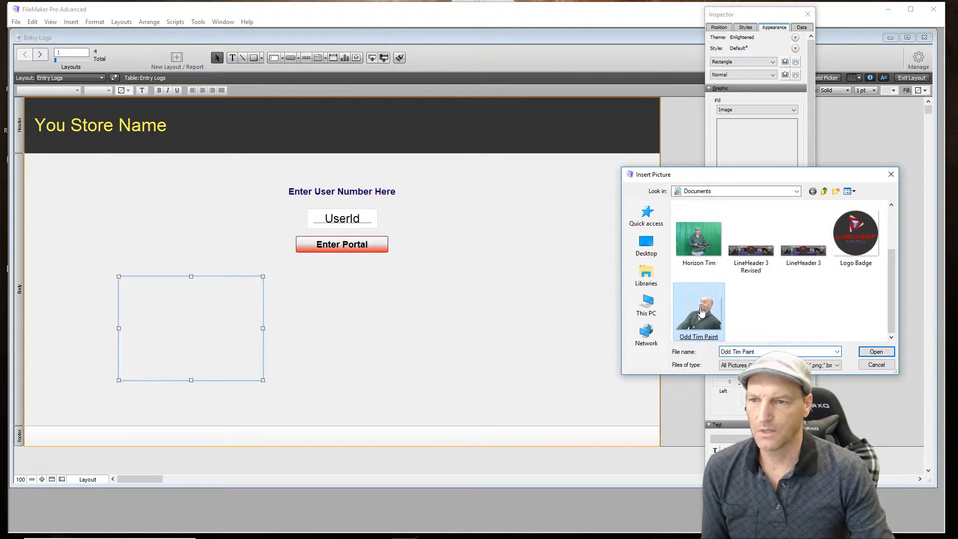
double_click(702, 312)
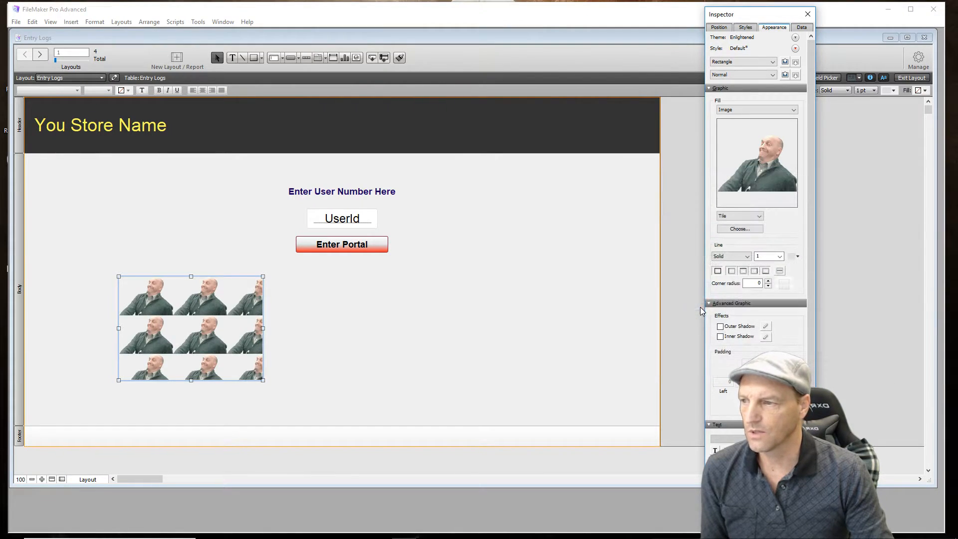
- Set the rectangle's picture fill to Scale to Fit, center the rectangle below the "Enter Portal" button and close the Inspector
click(760, 217)
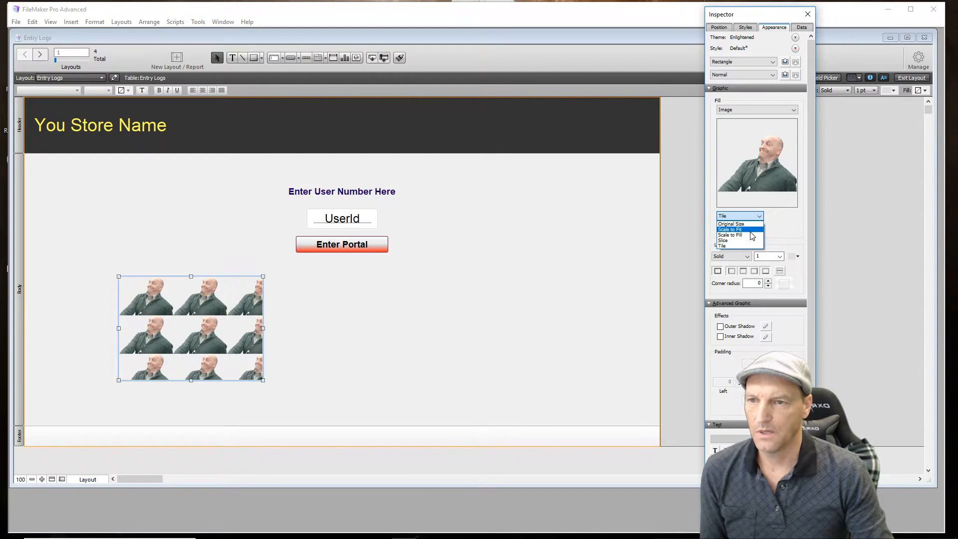
click(751, 230)
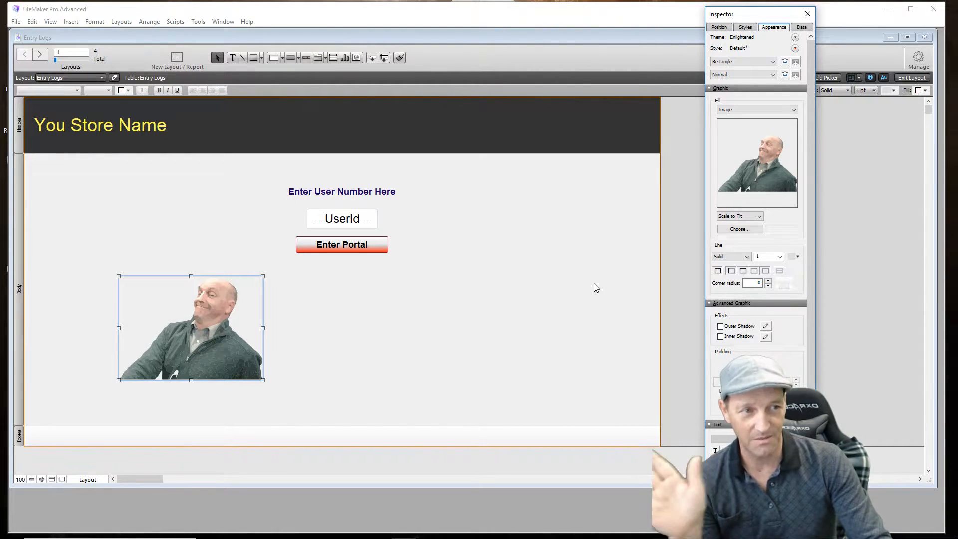
click(577, 301)
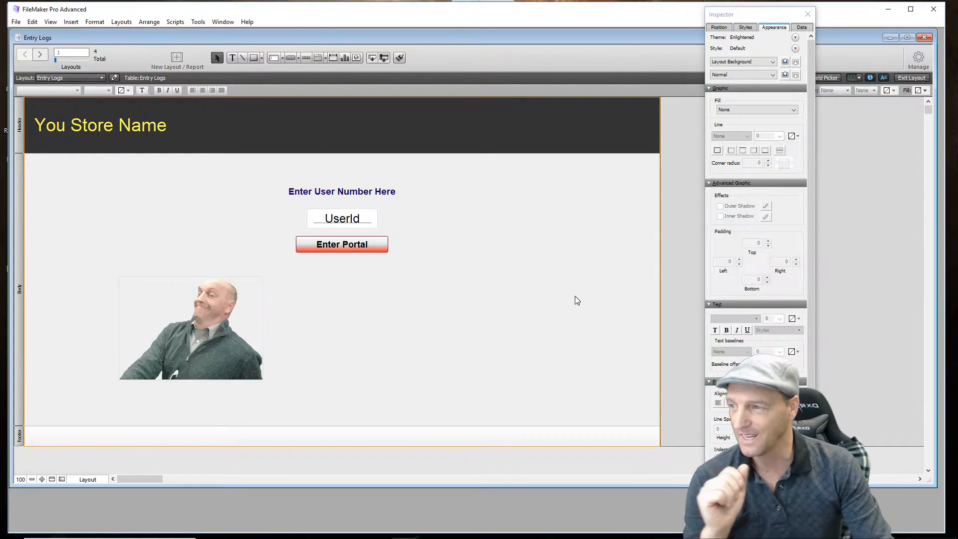
click(231, 350)
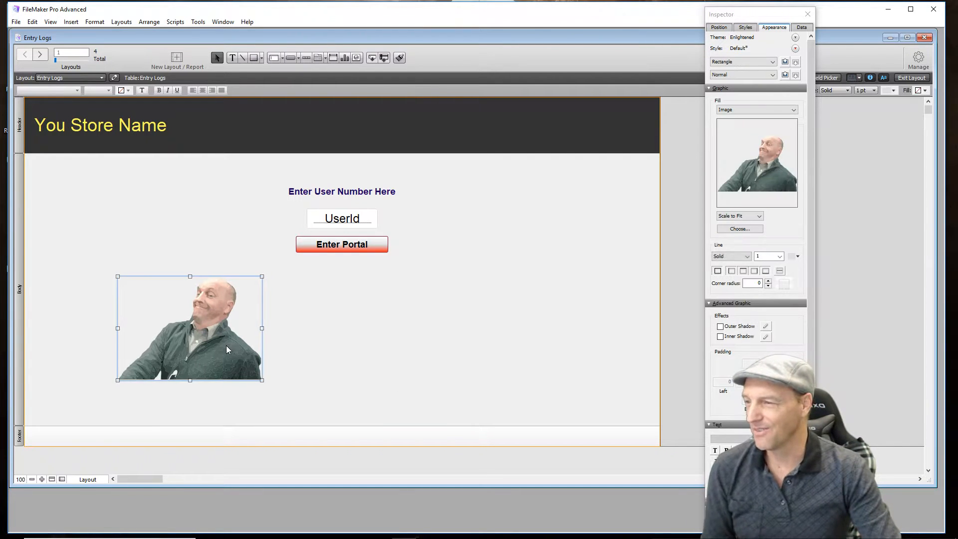
drag(231, 349, 378, 348)
click(500, 286)
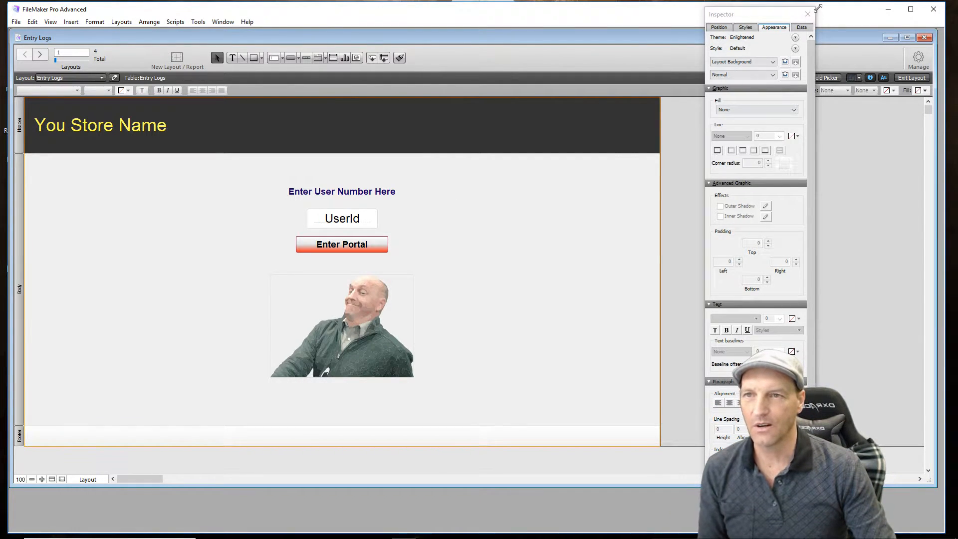
click(809, 15)
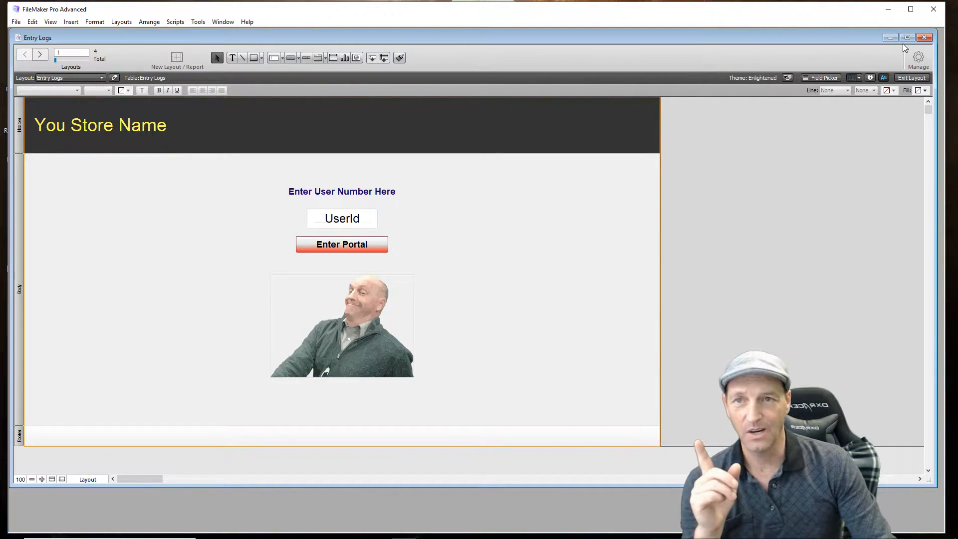
- Open the UserData layout in a new window through the layout manager and display it as a list
click(918, 67)
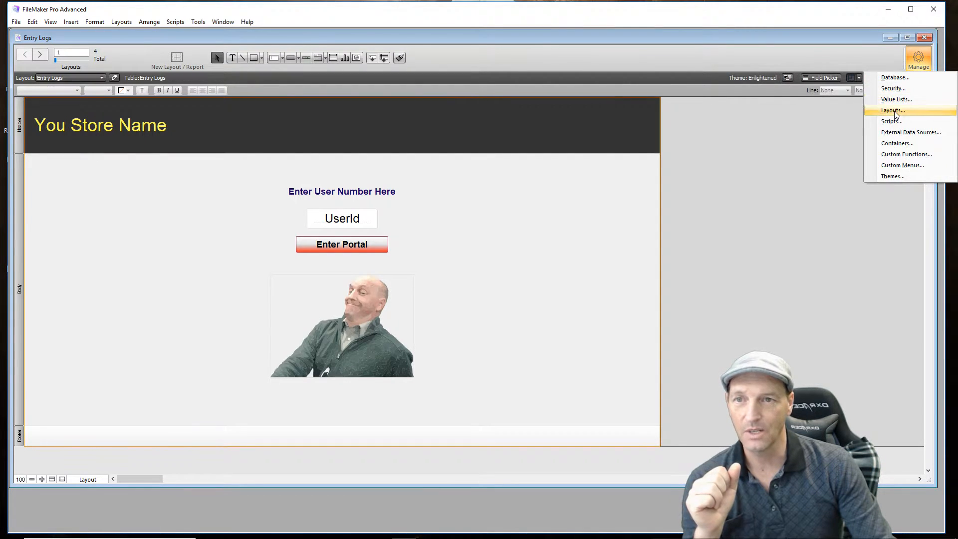
click(893, 111)
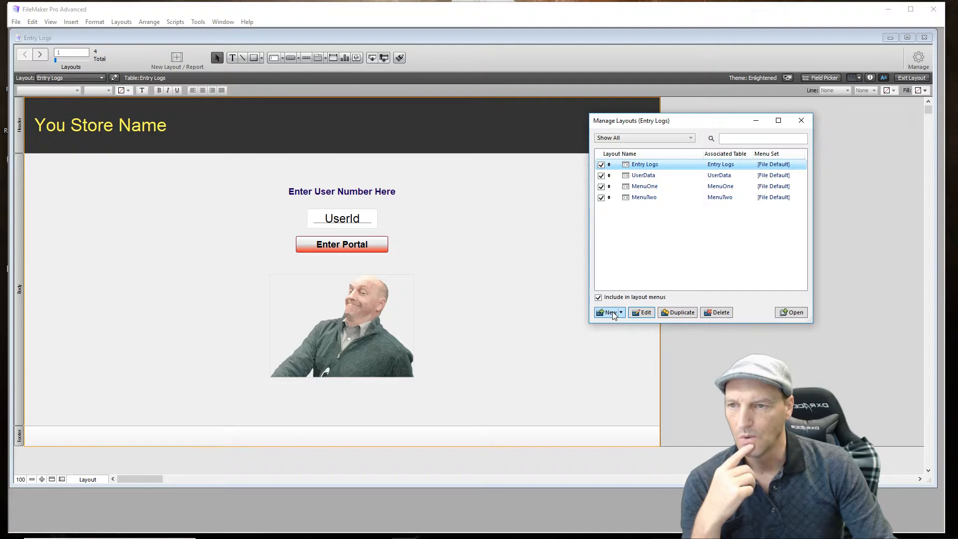
click(650, 178)
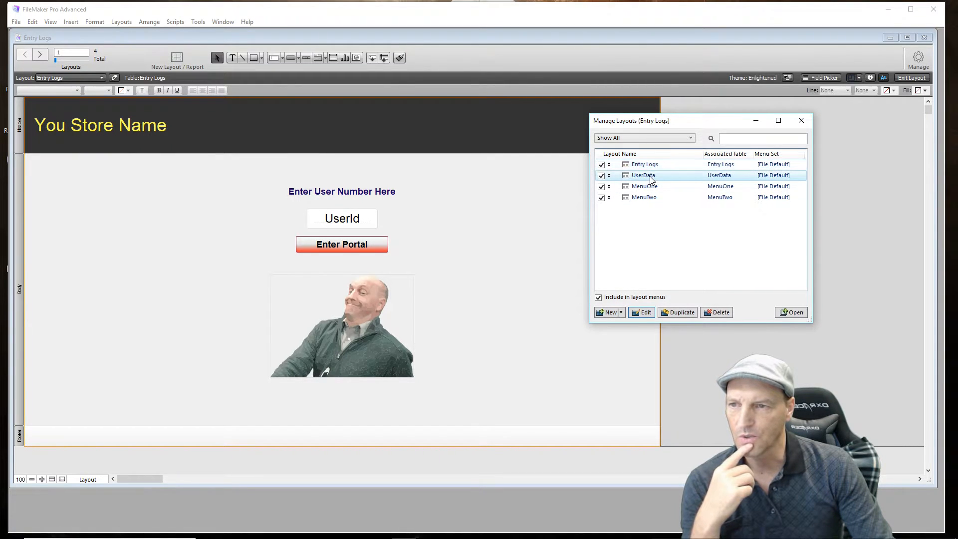
double_click(650, 178)
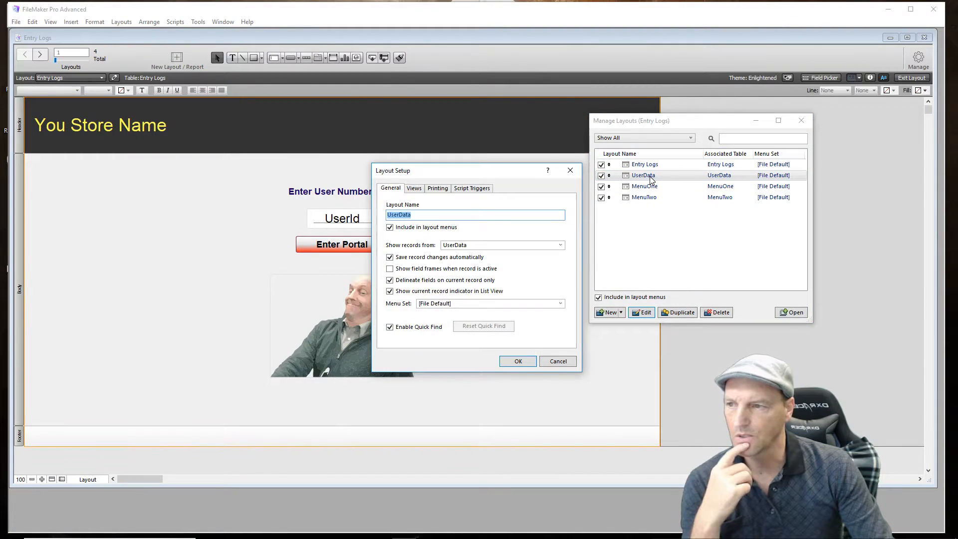
click(525, 364)
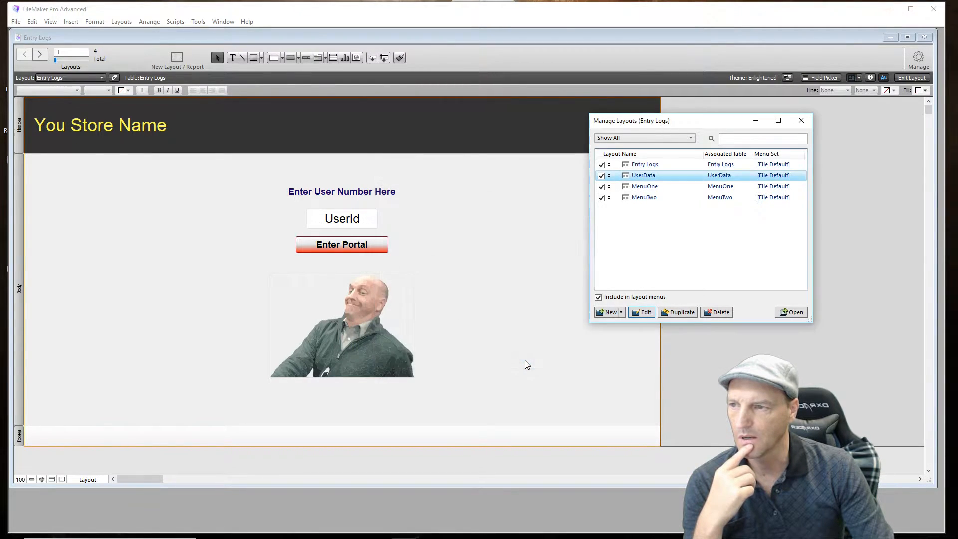
click(651, 177)
click(794, 315)
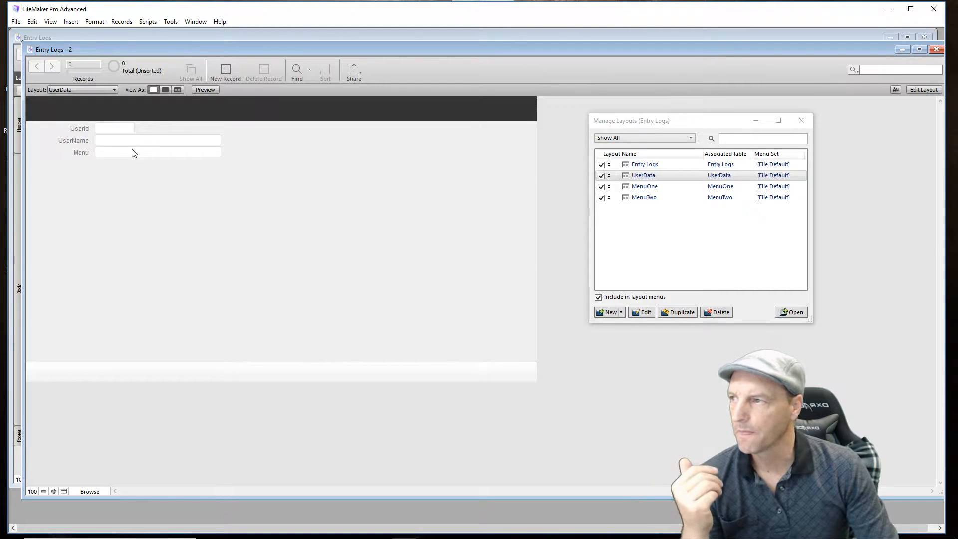
click(166, 90)
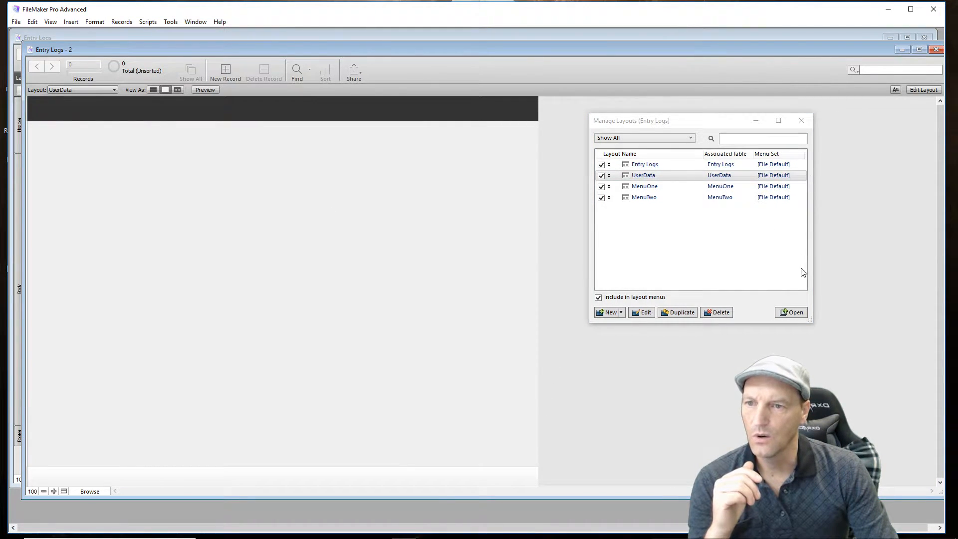
click(804, 122)
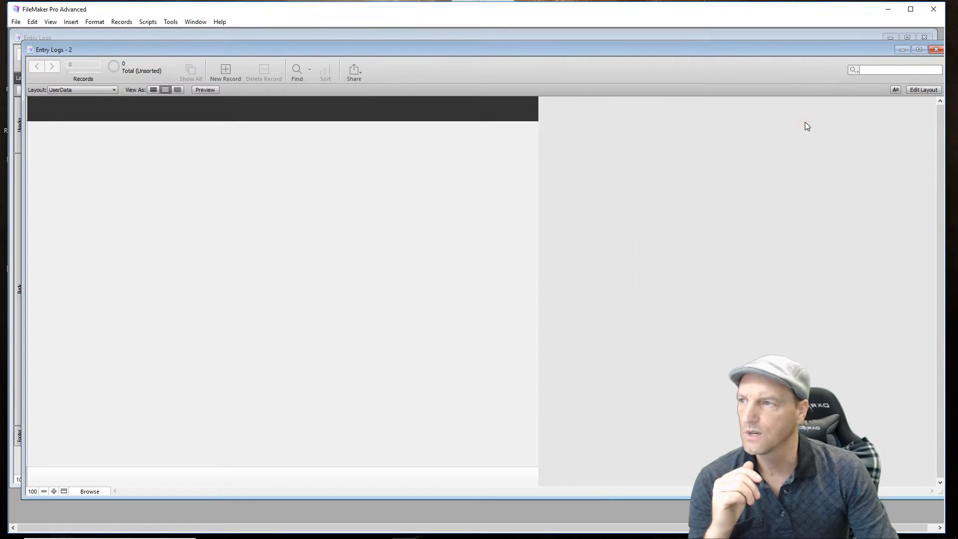
- Switch to Layout mode and create a computer List layout named UserDataLO that shows records from UserData
click(921, 90)
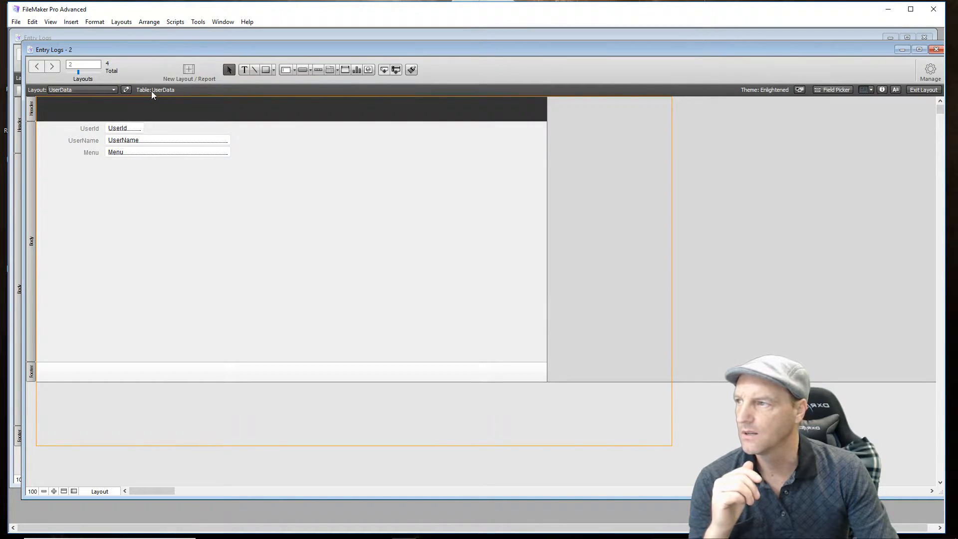
click(121, 22)
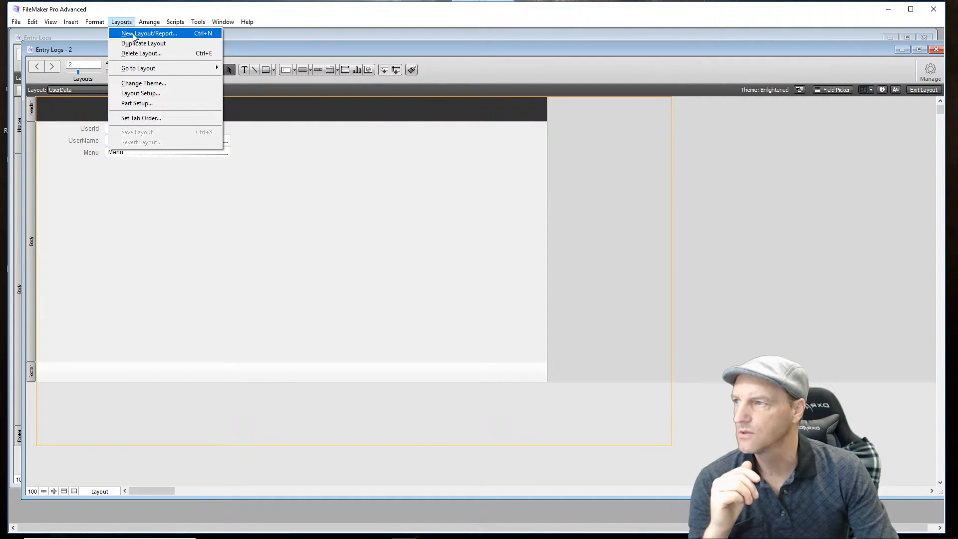
click(134, 35)
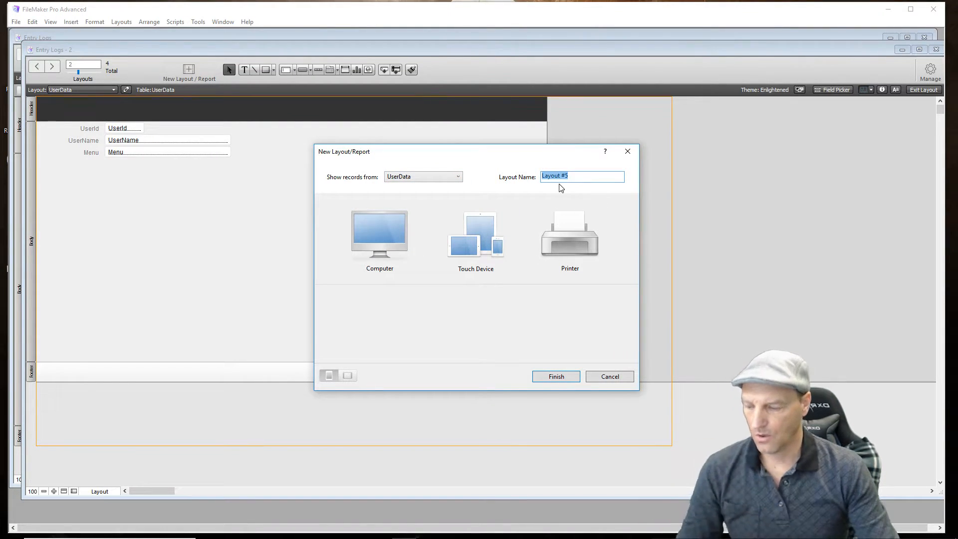
text(UserDataLO)
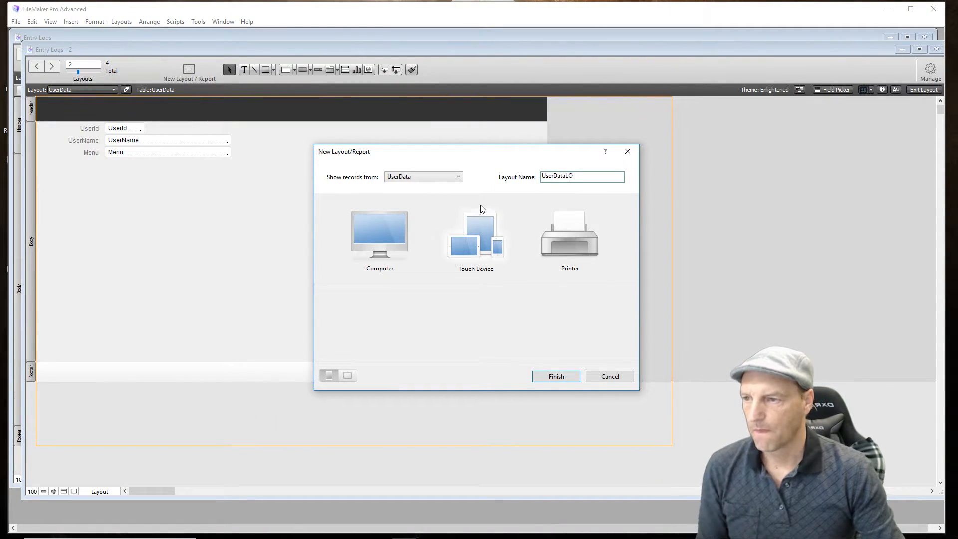
click(389, 241)
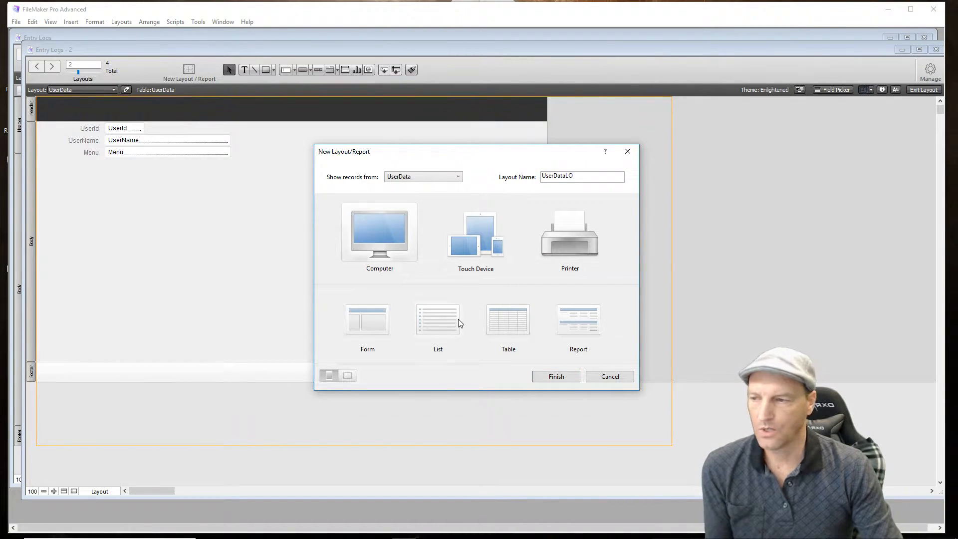
click(445, 327)
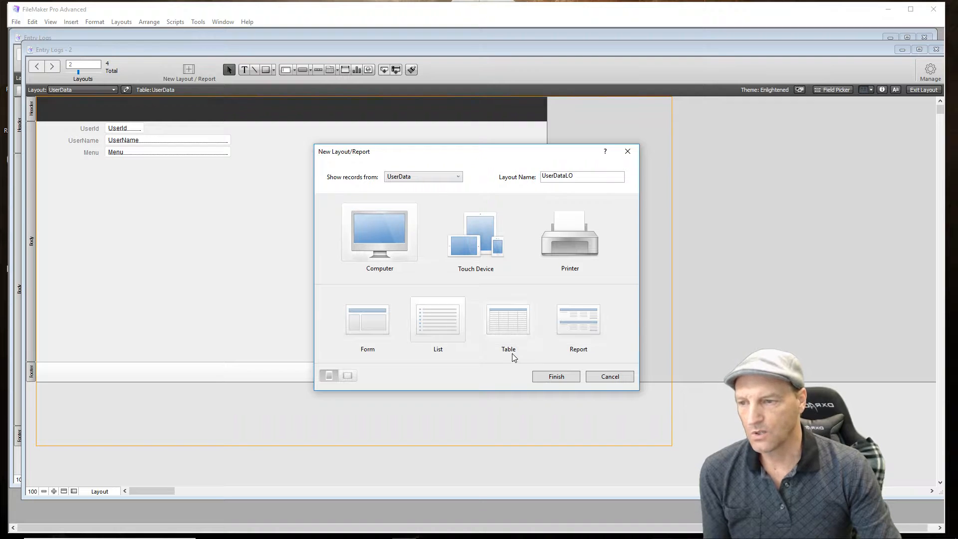
click(554, 378)
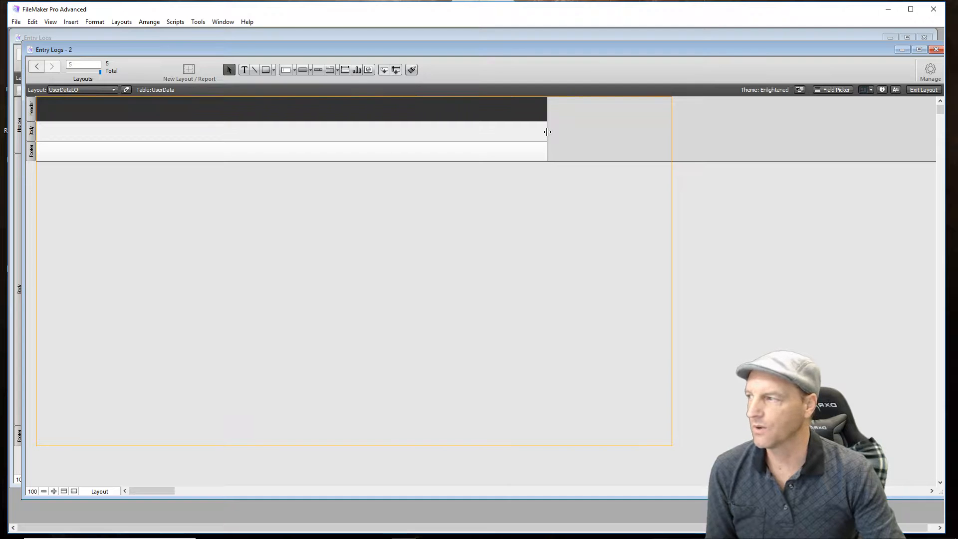
- Widen the layout to the page guide and place the UserId, UserName and Menu fields without labels side by side in the body
drag(547, 131, 672, 131)
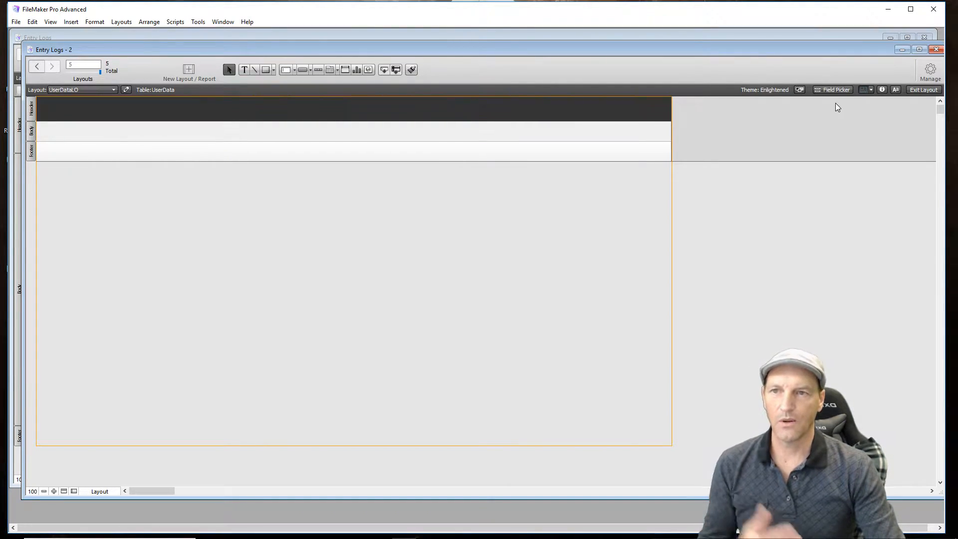
click(844, 92)
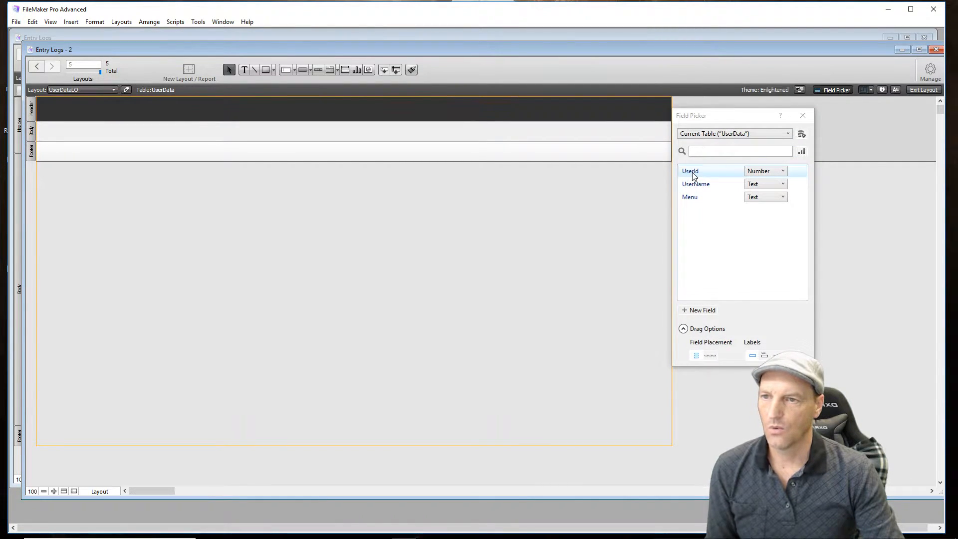
drag(693, 176, 62, 128)
drag(40, 134, 56, 131)
drag(683, 185, 110, 131)
drag(691, 200, 246, 132)
click(362, 239)
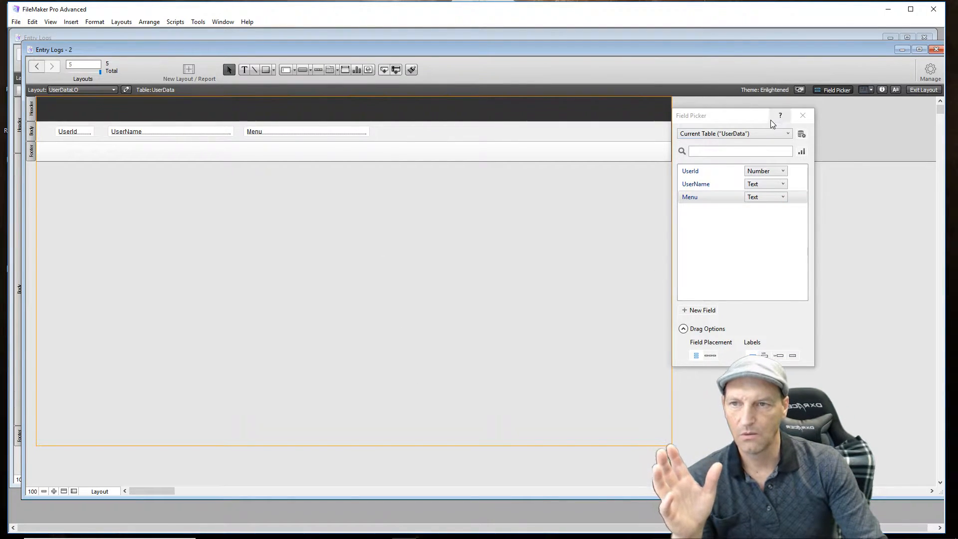
click(802, 115)
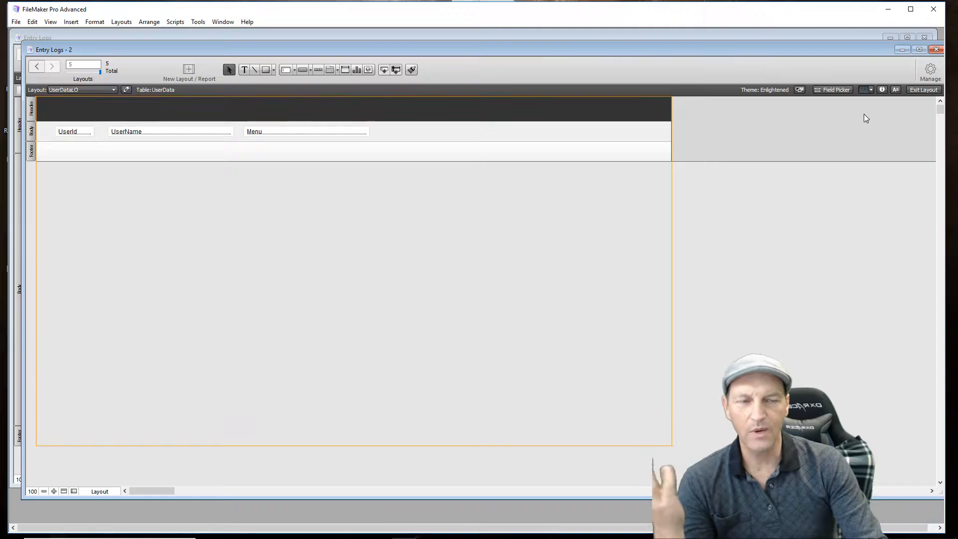
- Return to Browse mode and create a first UserData record with the user ID, the user's name and MenuOne as the menu
click(925, 93)
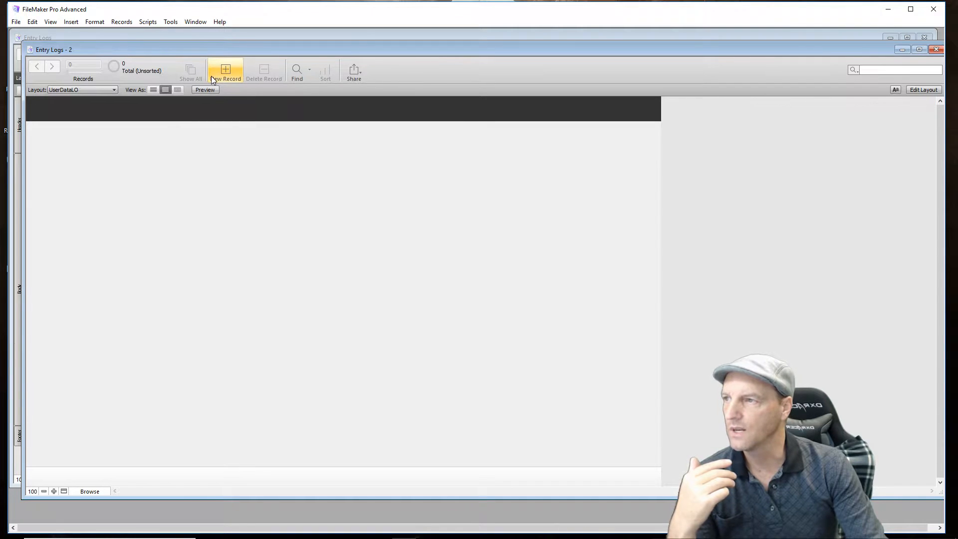
click(233, 64)
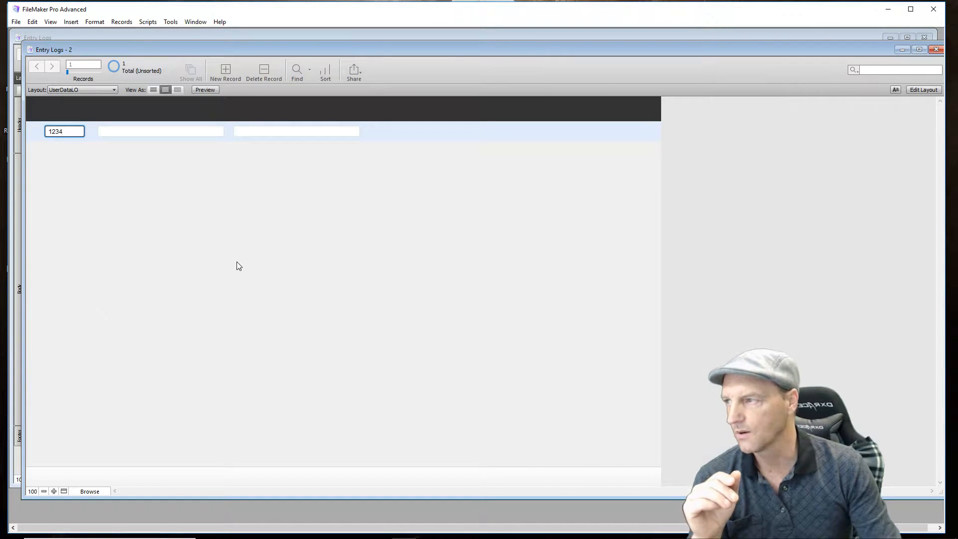
click(165, 130)
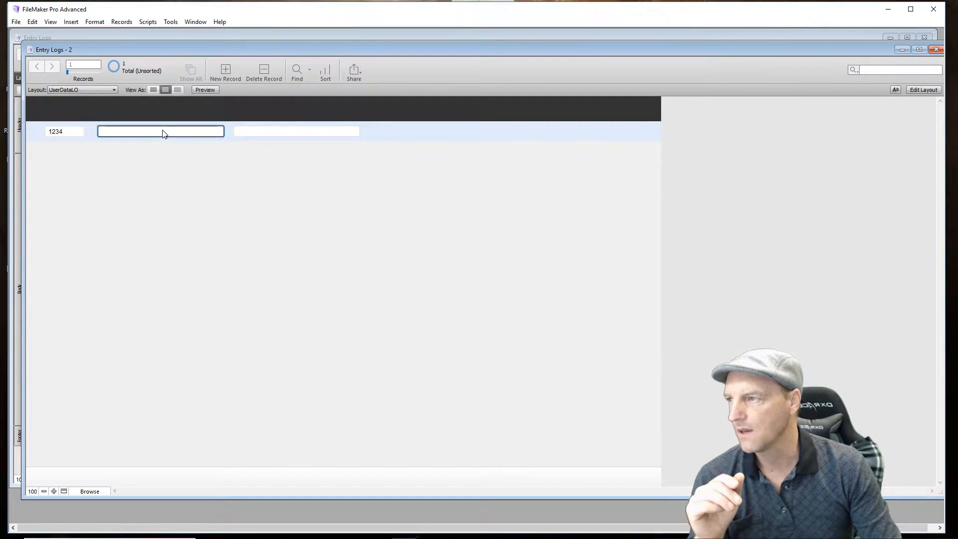
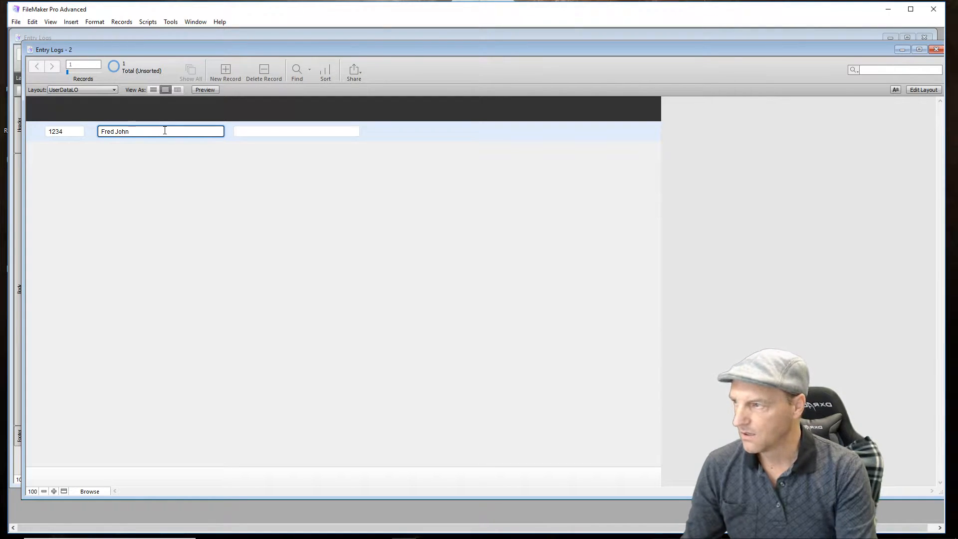
click(295, 131)
text(Menu)
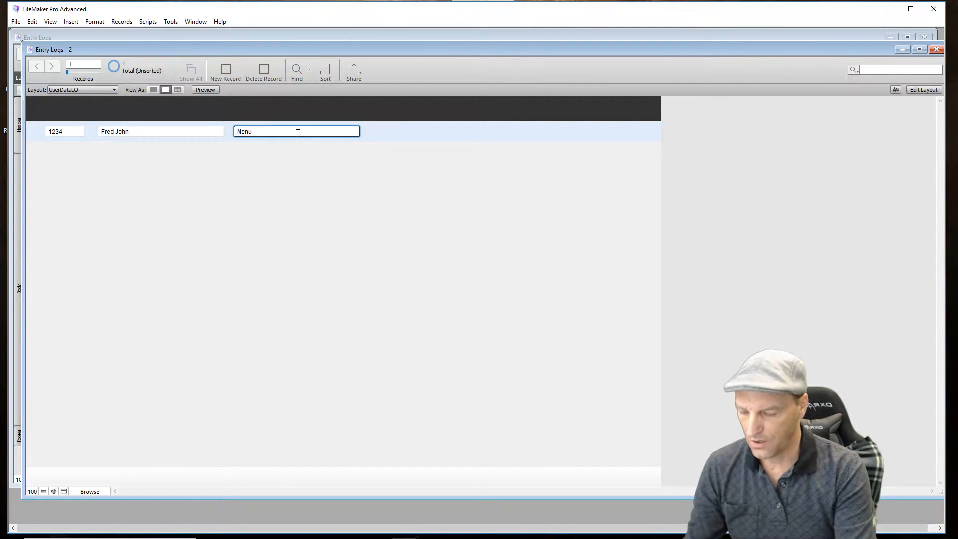
text(One)
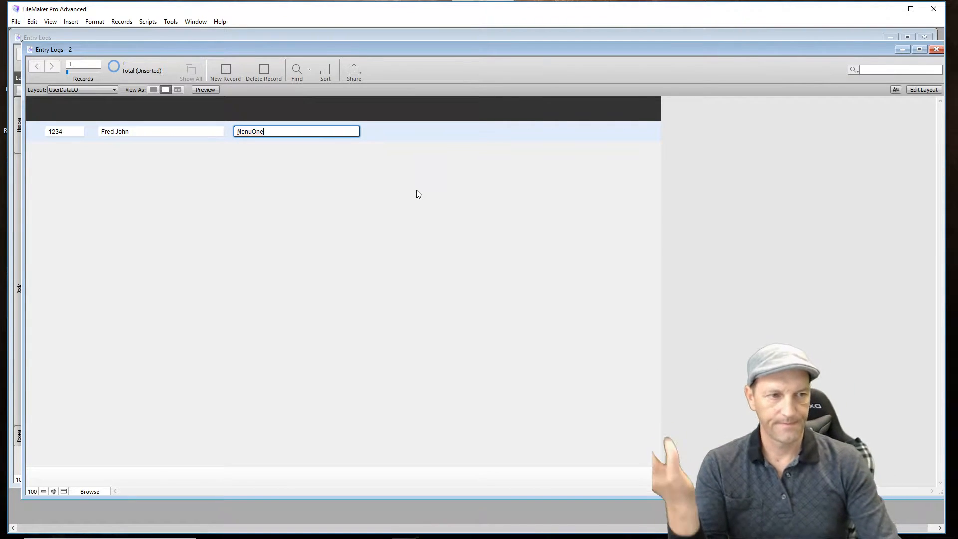
click(408, 237)
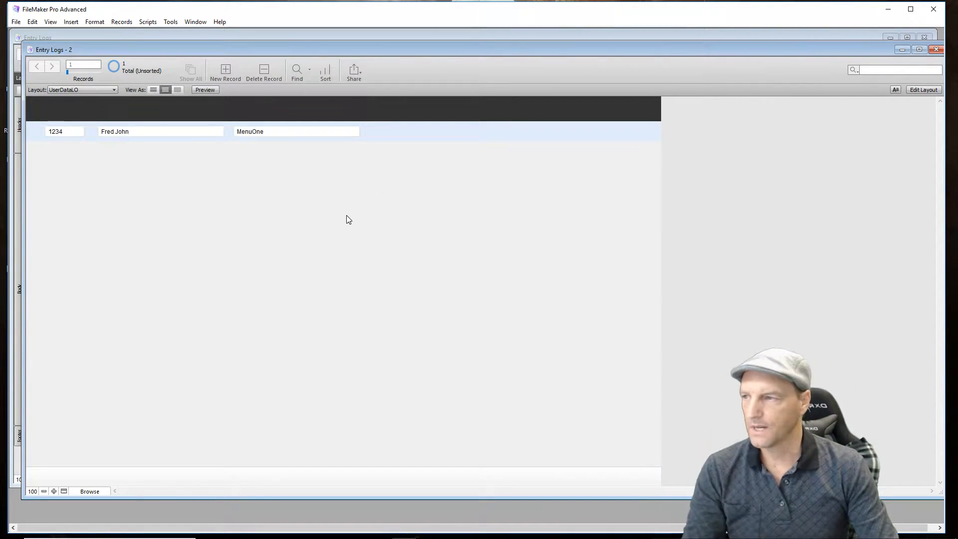
- Add a second UserData record with its own user ID, the second user's name and MenuTwo as the menu
click(224, 71)
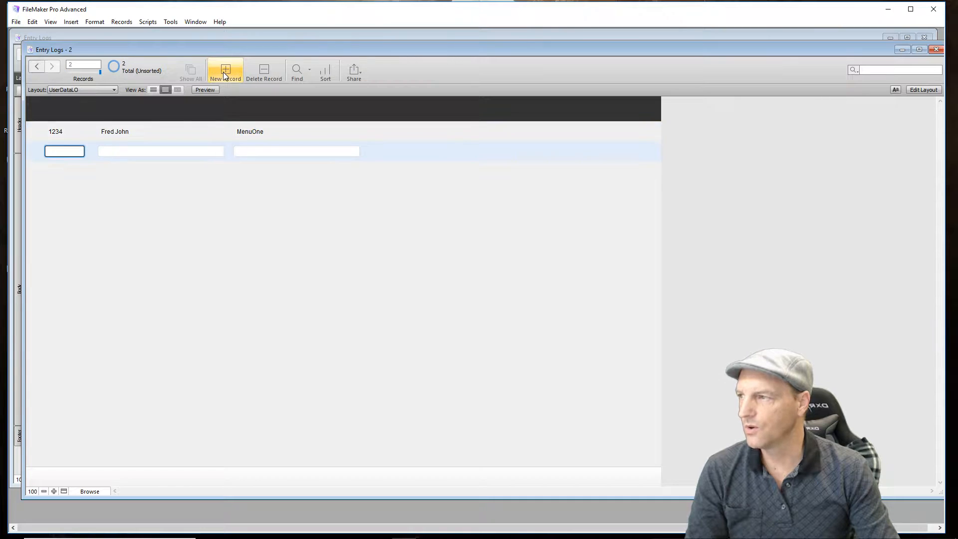
text(1)
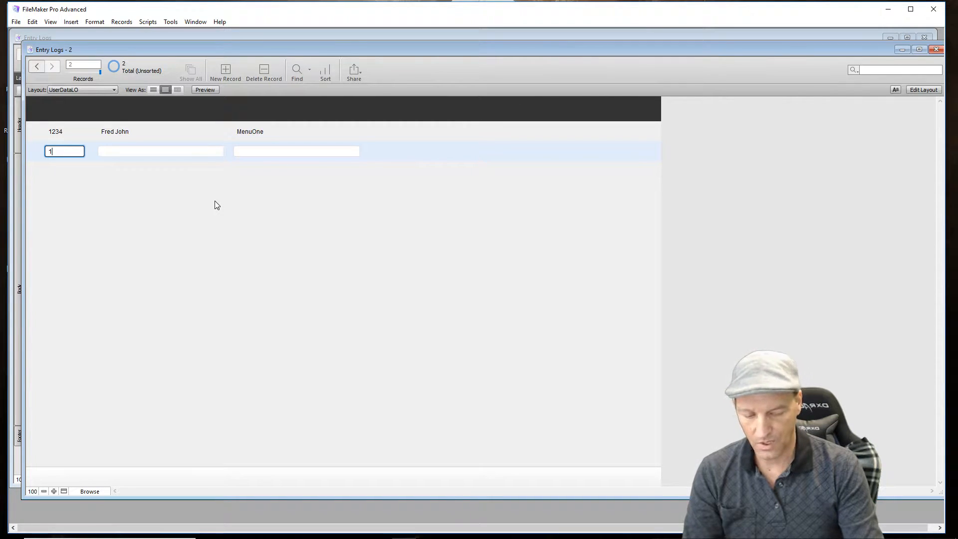
text(54235)
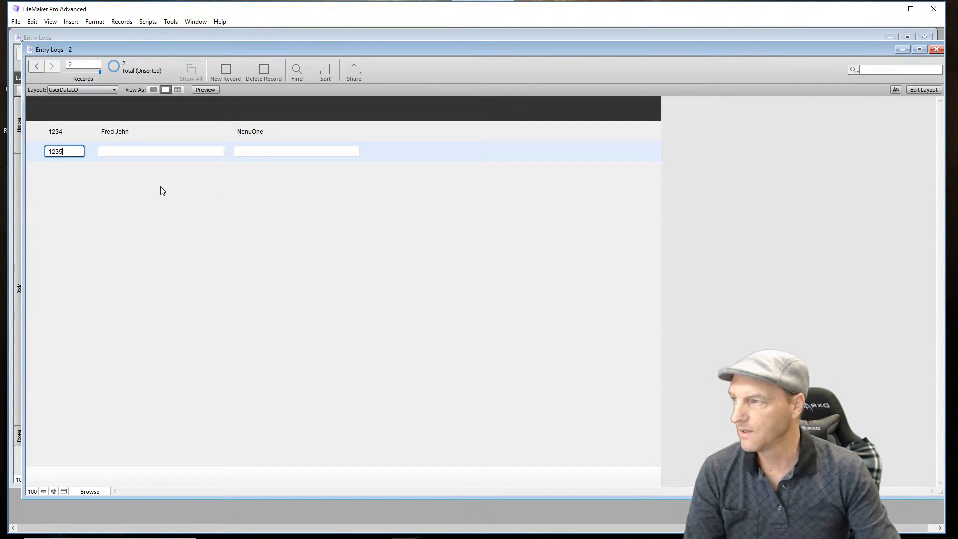
click(141, 152)
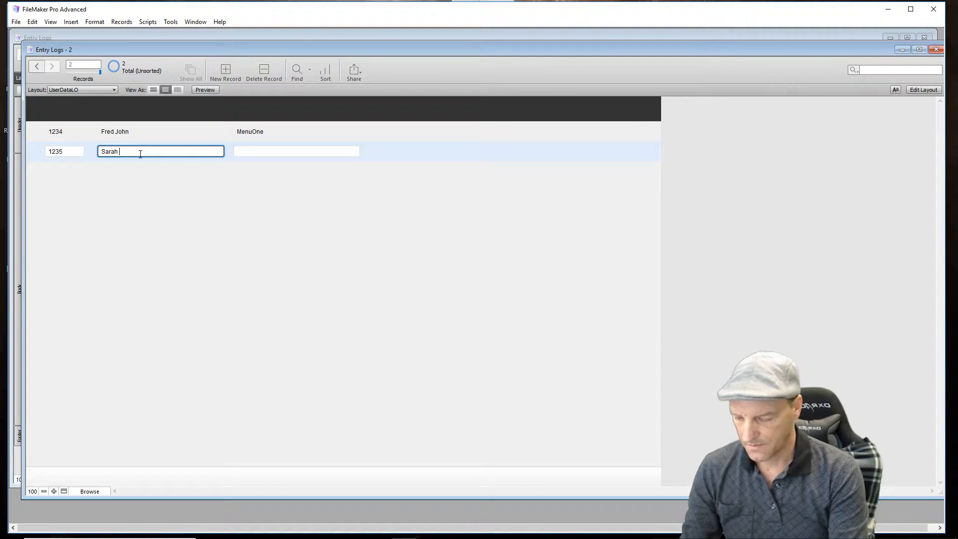
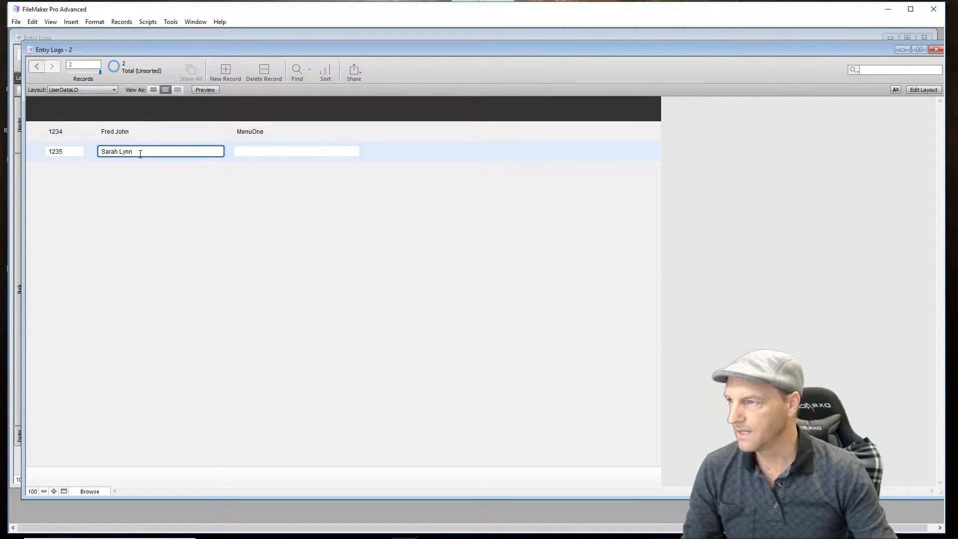
click(265, 152)
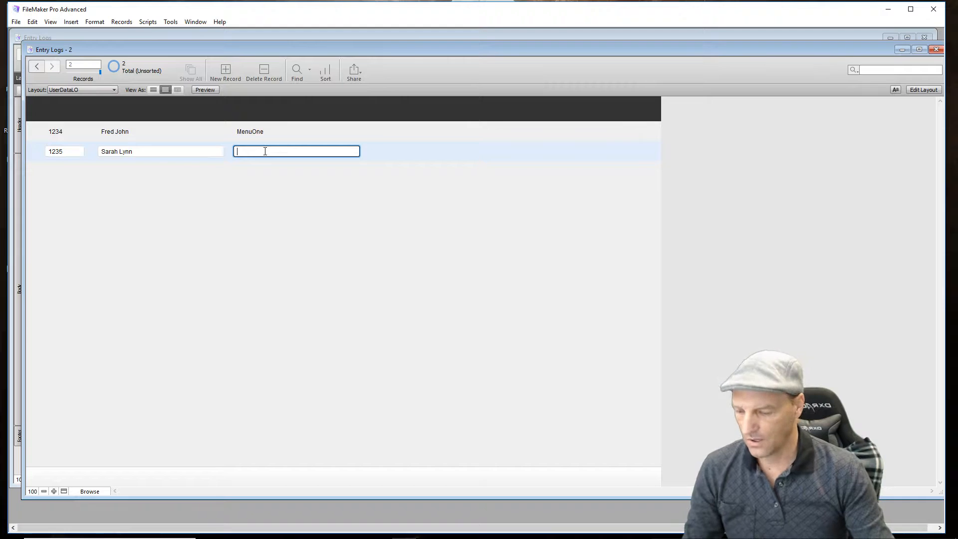
text(MenuTwo)
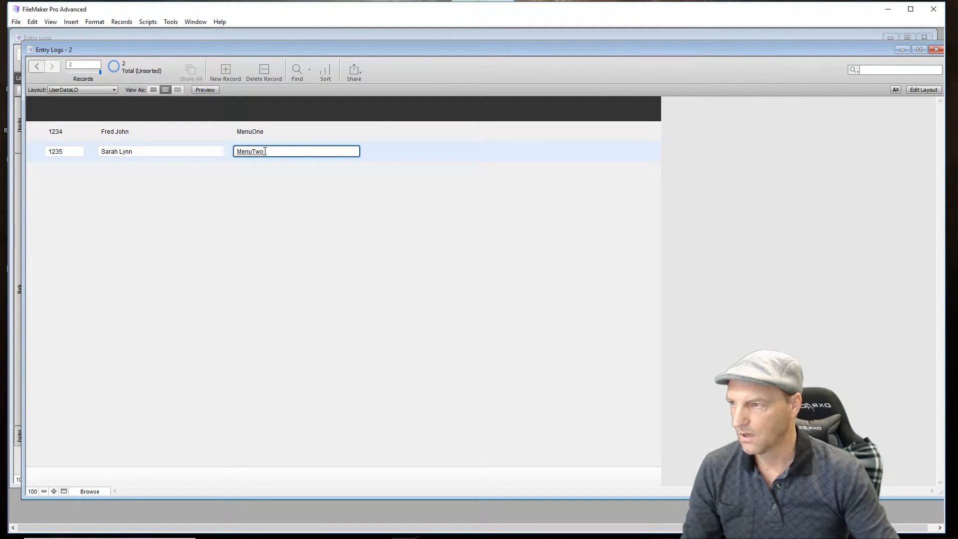
click(344, 236)
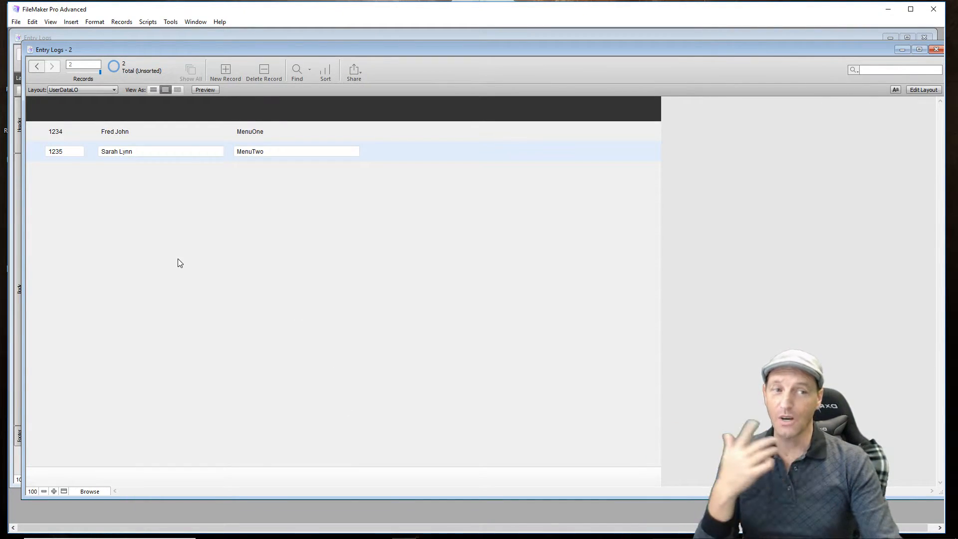
- Switch the second window to the Entry Logs layout and close that window
click(114, 90)
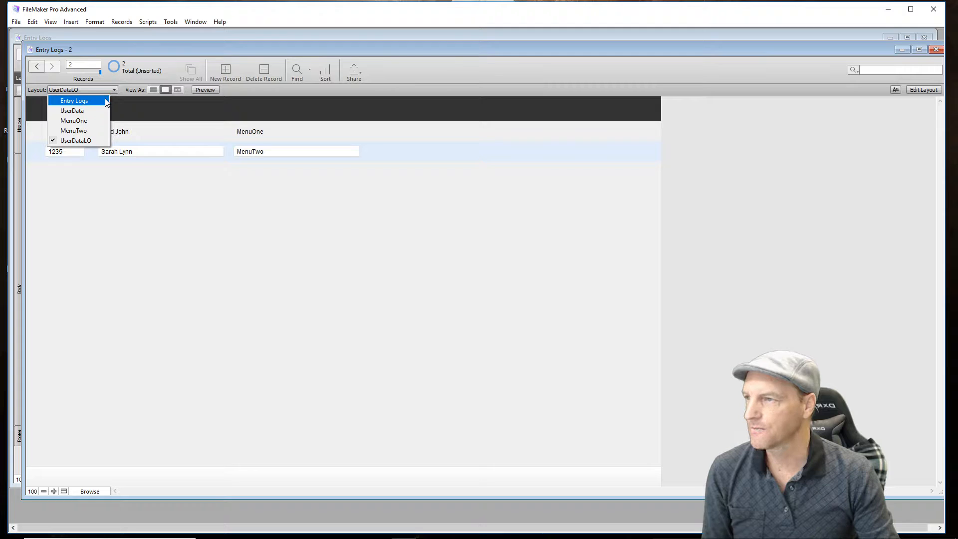
click(80, 100)
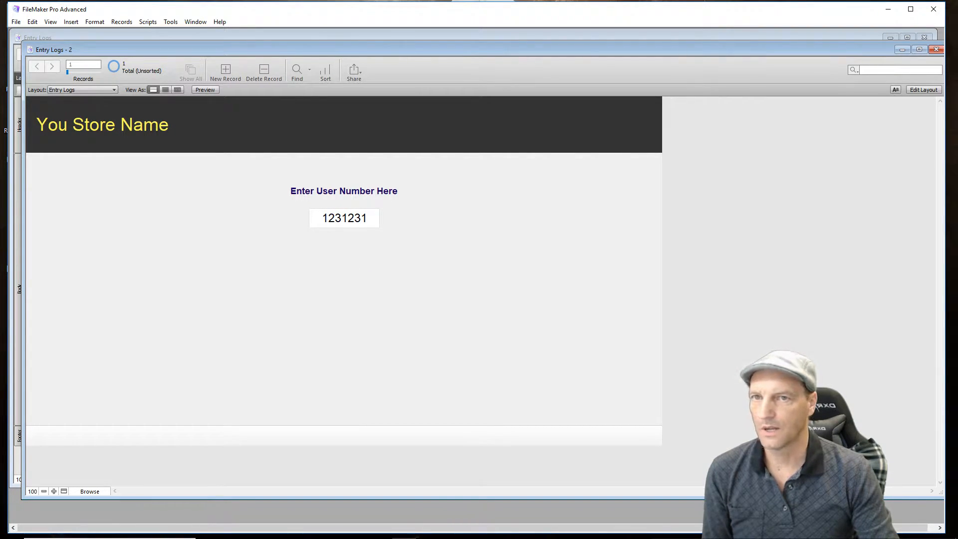
click(937, 49)
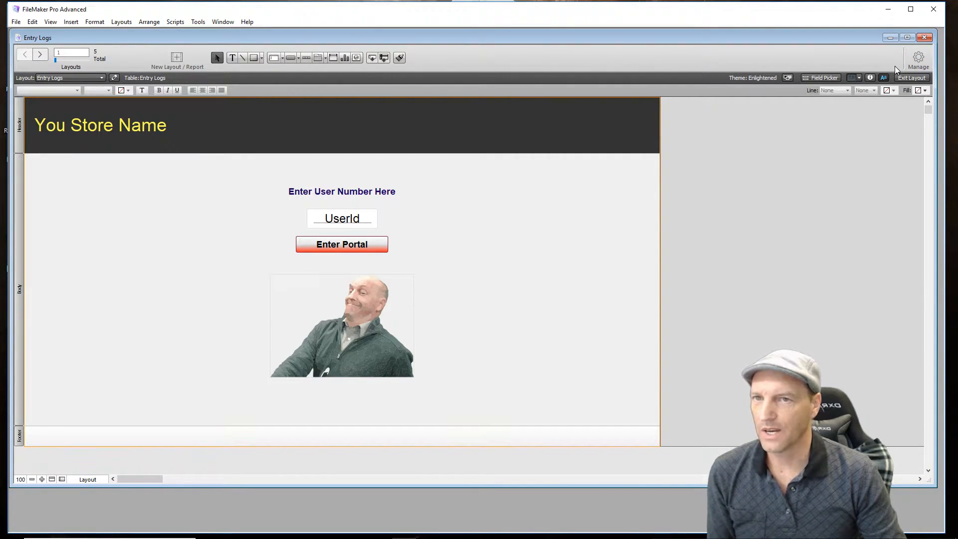
- Exit Layout mode in the Entry Logs window, clear the user number field and commit the record
click(912, 78)
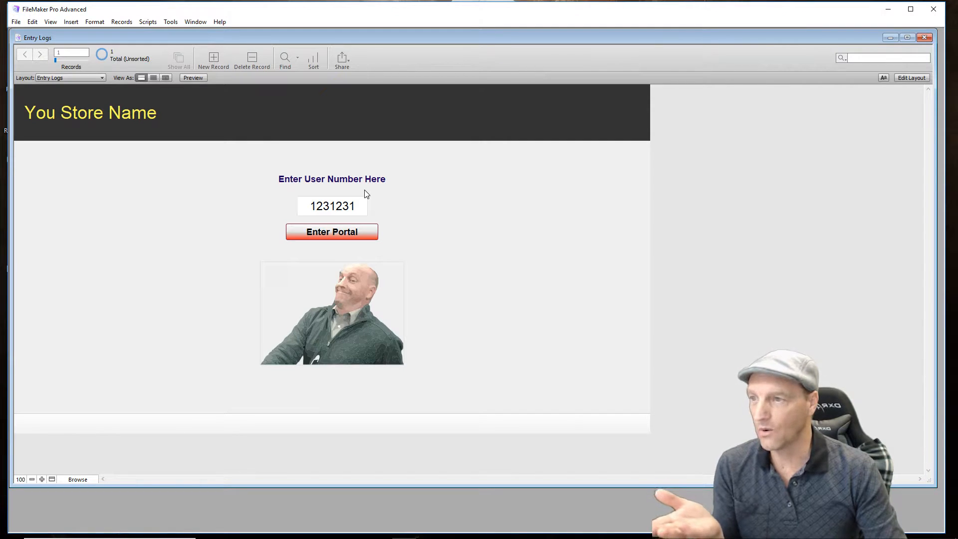
click(362, 205)
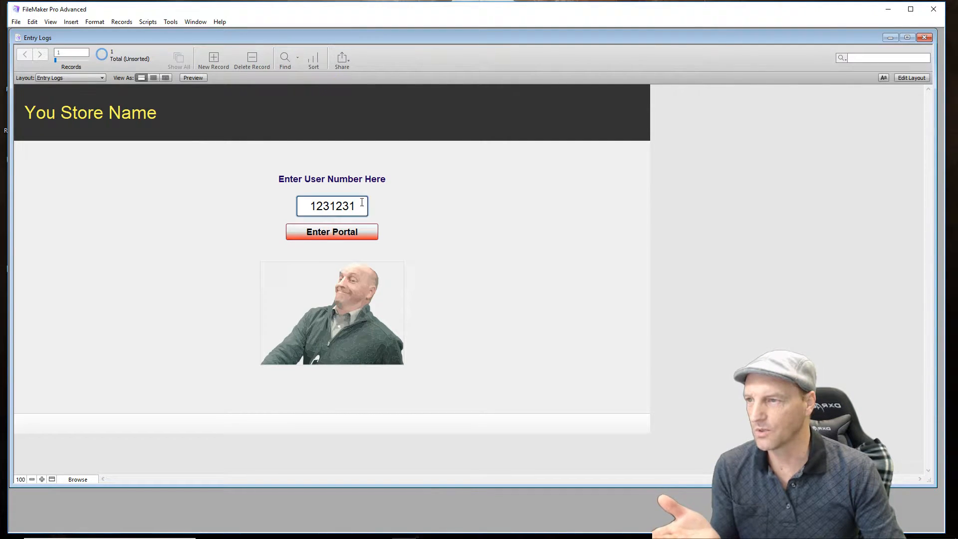
double_click(352, 207)
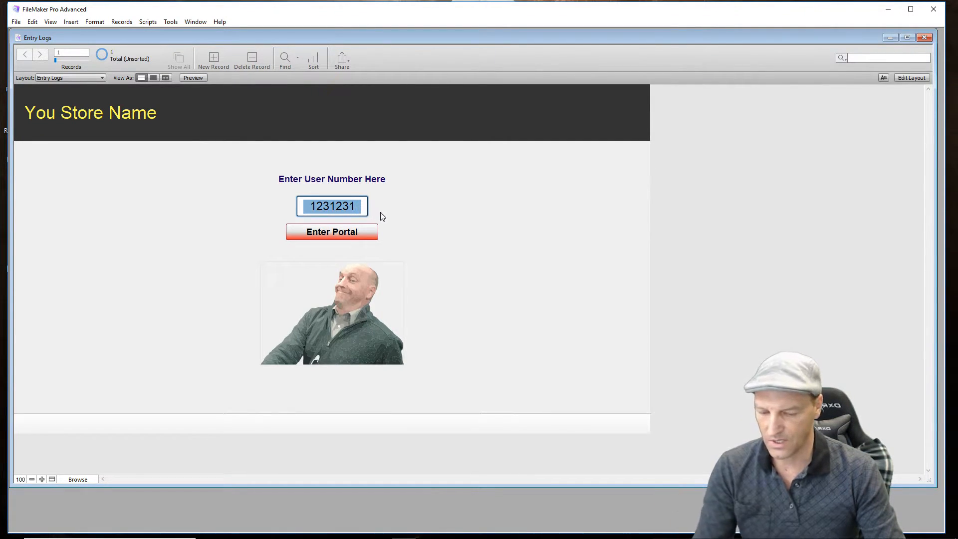
key(BackSpace)
click(412, 210)
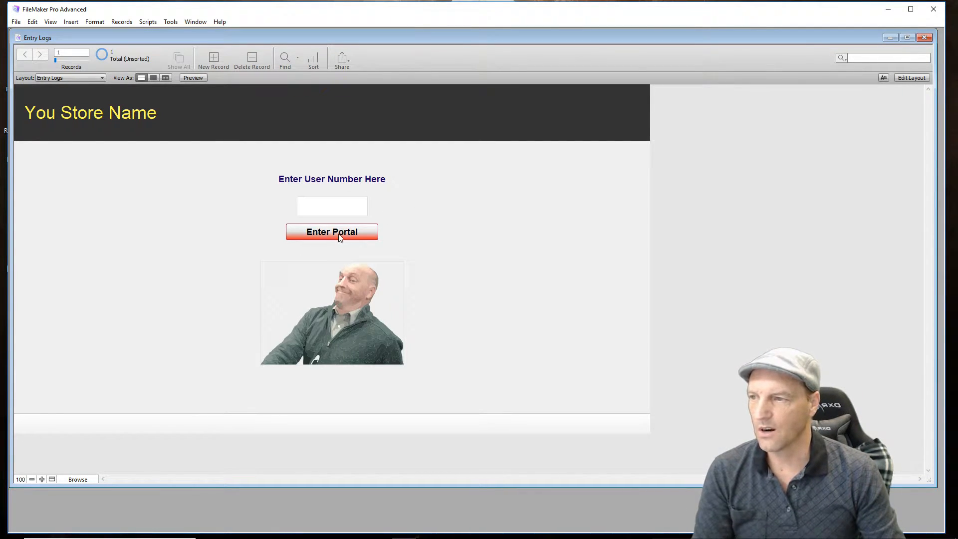
- Edit the Entry Logs layout and choose Perform Script as the action of the "Enter Portal" button
click(909, 79)
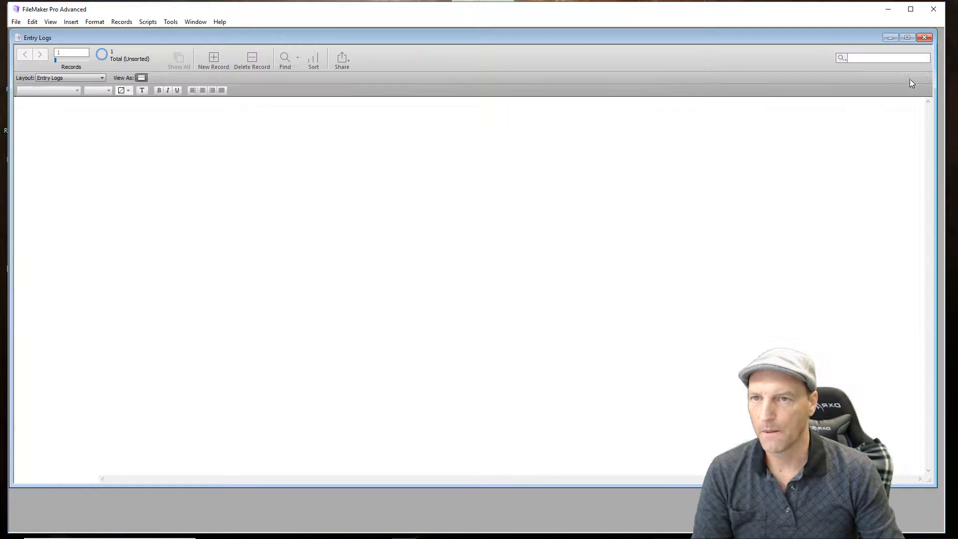
click(361, 249)
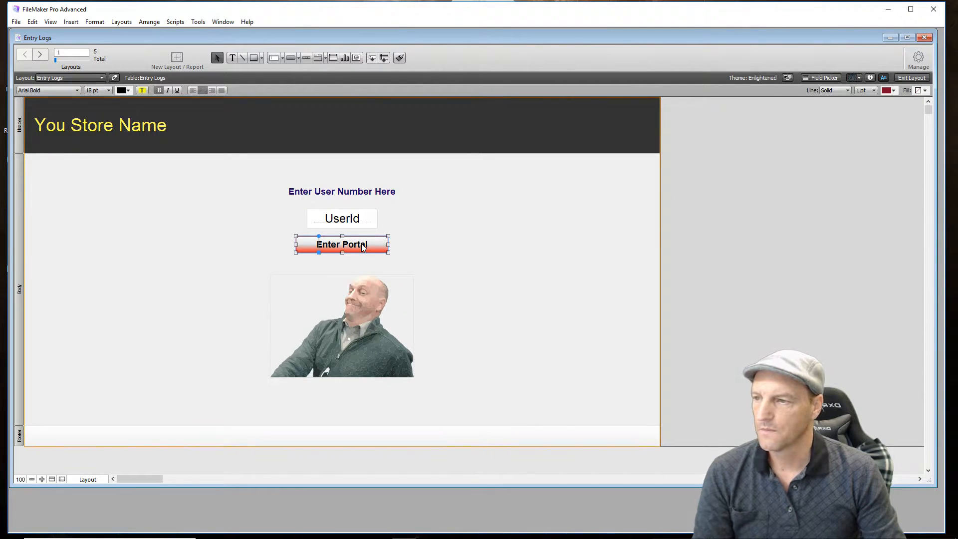
drag(363, 248, 375, 245)
right_click(375, 245)
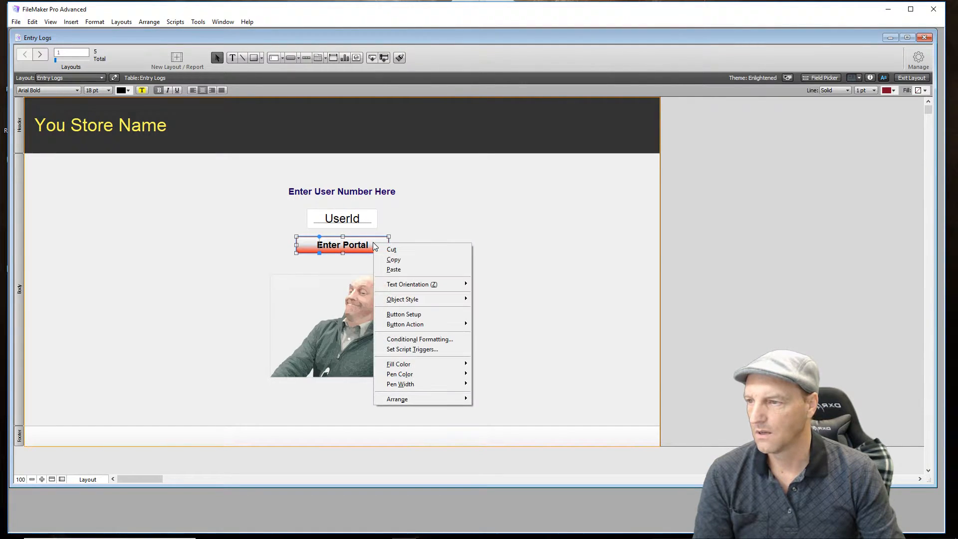
click(400, 315)
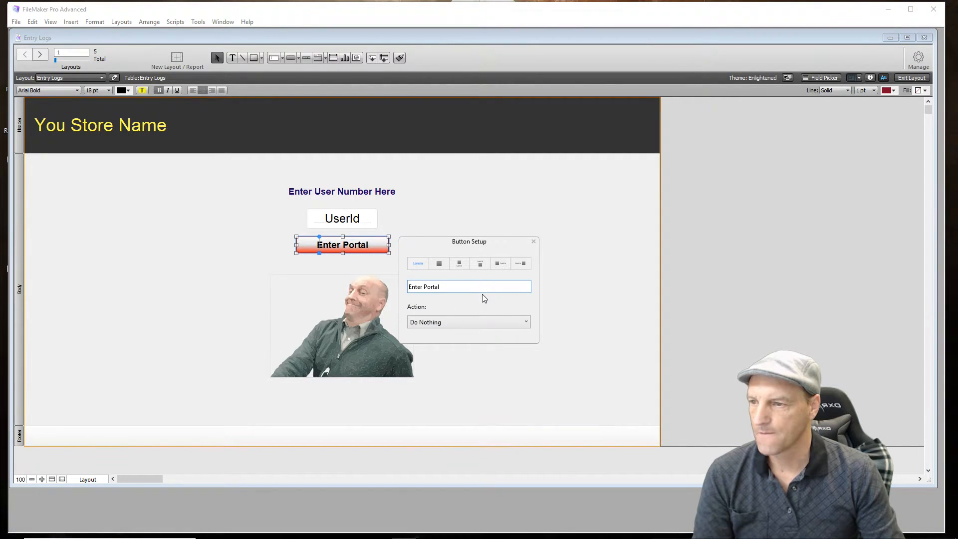
click(474, 327)
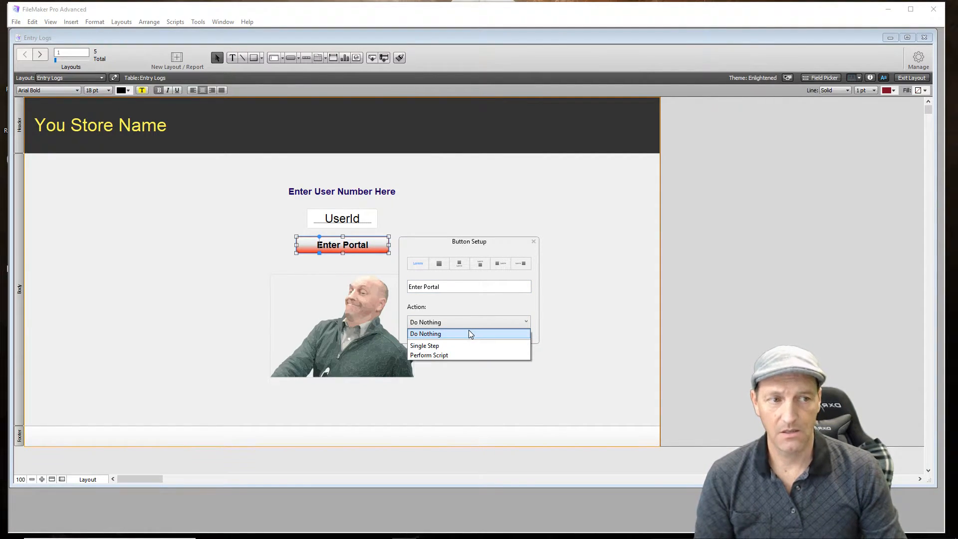
click(456, 356)
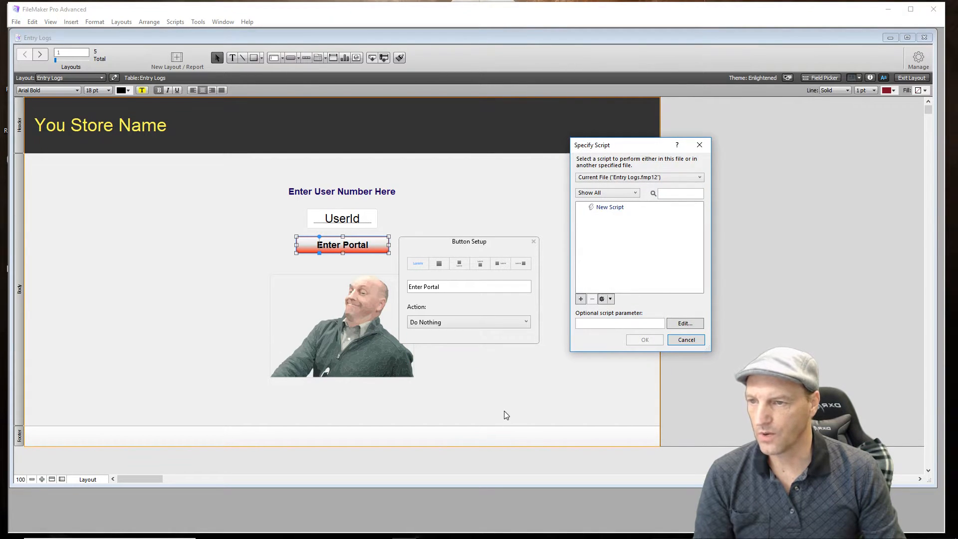
- Create a new script named UserPortalData for the button
click(581, 299)
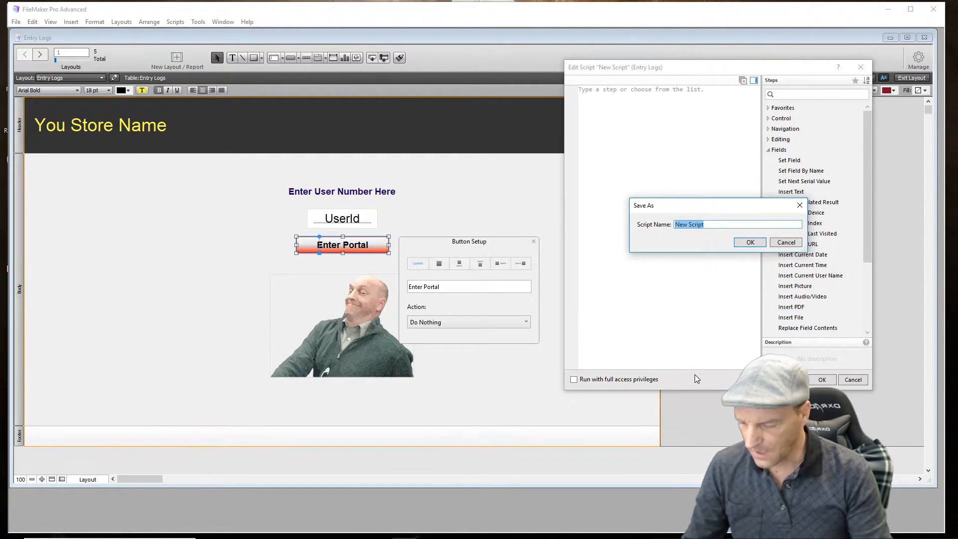
text(User)
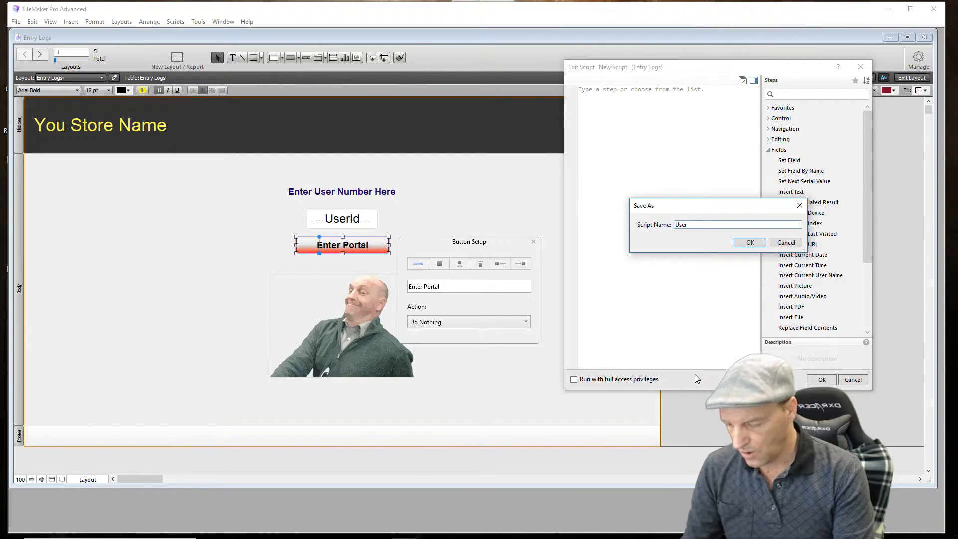
text(PortalData)
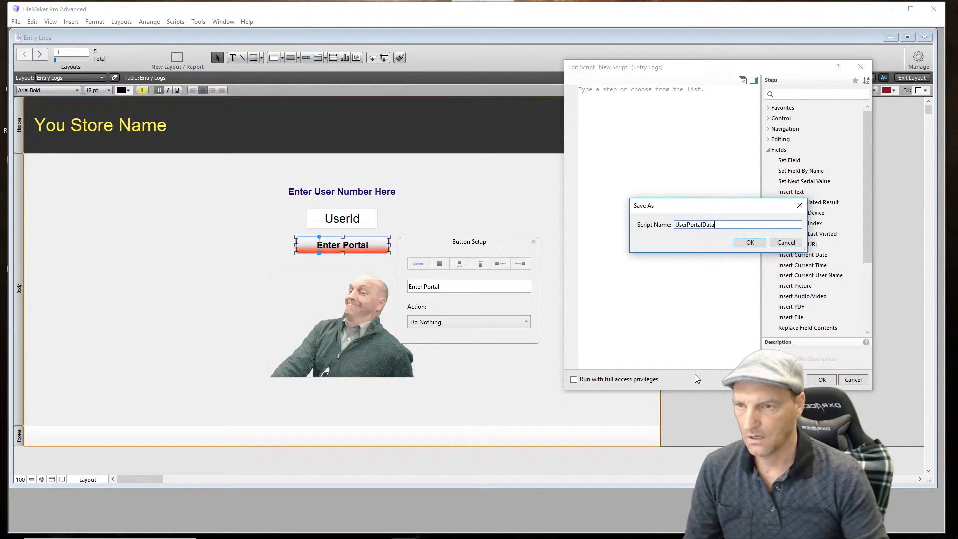
click(740, 244)
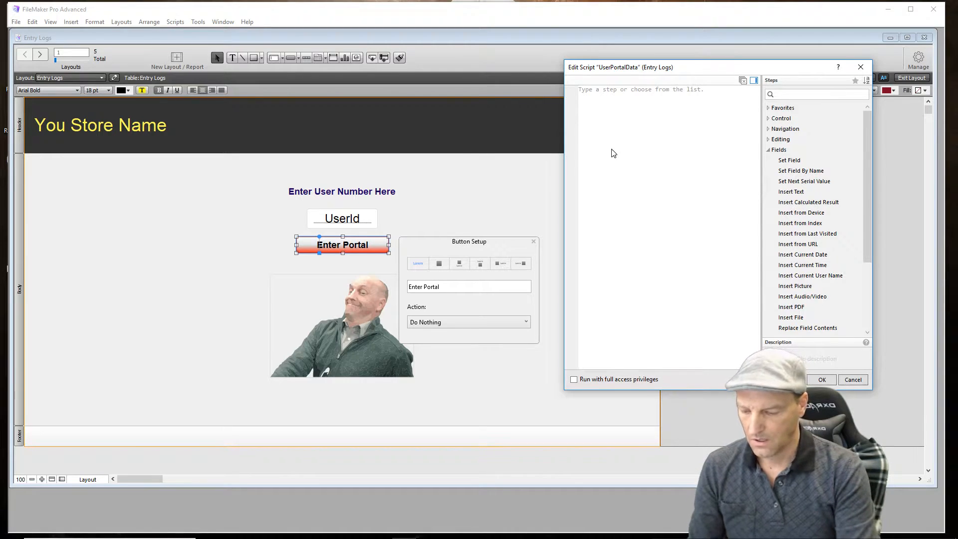
- Add an If step to the script with the condition IsEmpty ( Entry Logs::UserId )
text(If)
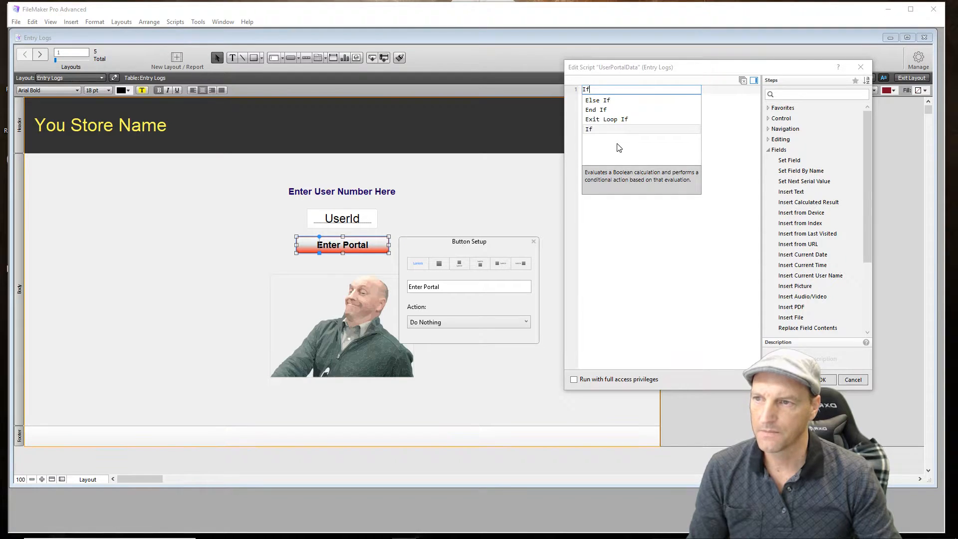
click(607, 130)
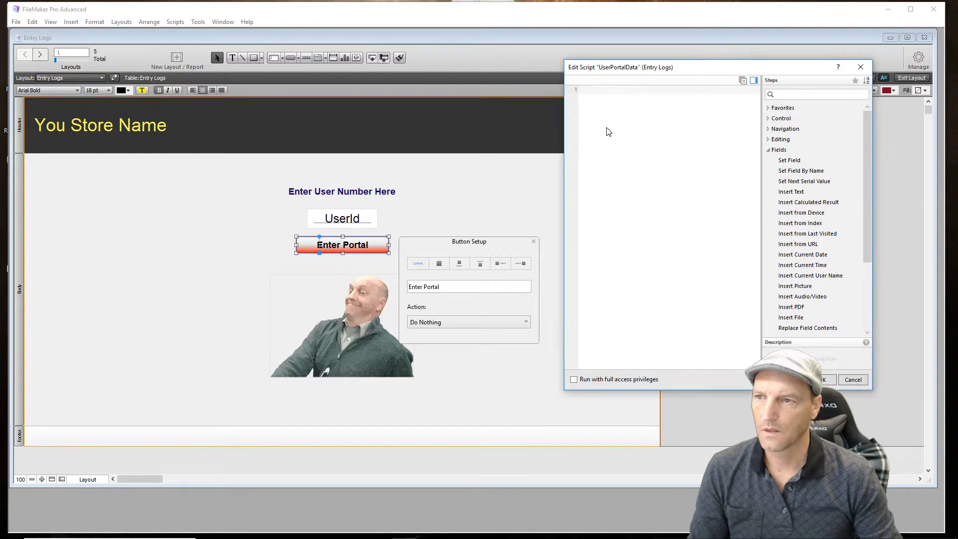
click(754, 90)
click(615, 90)
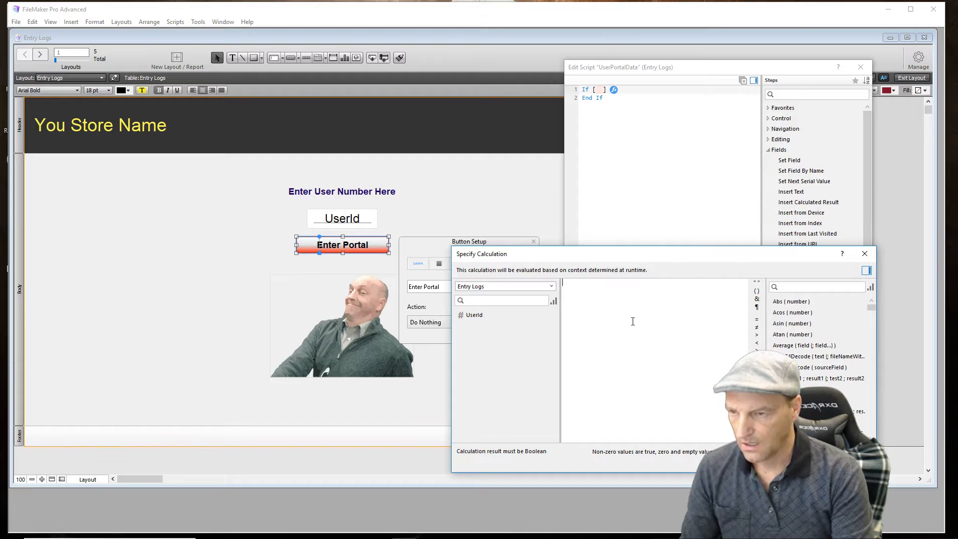
text(is)
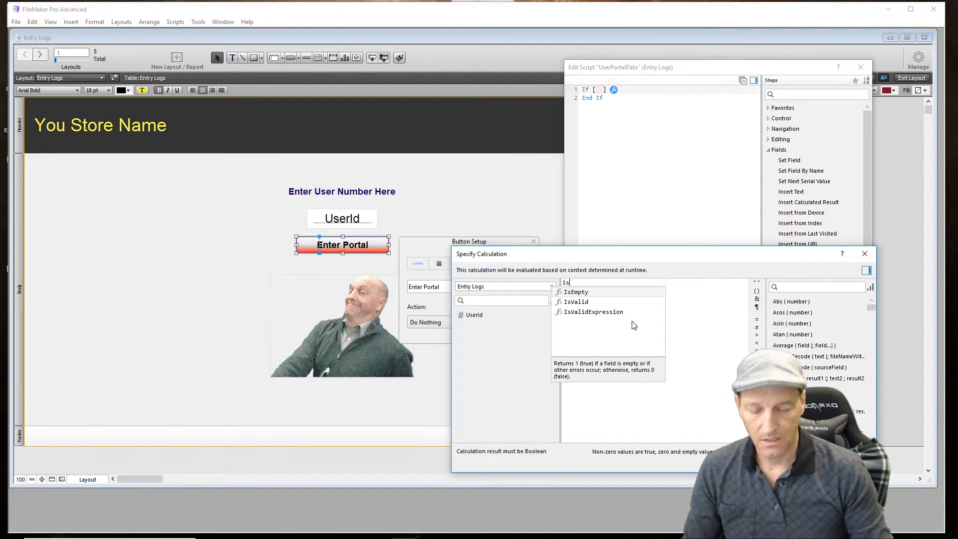
key(Return)
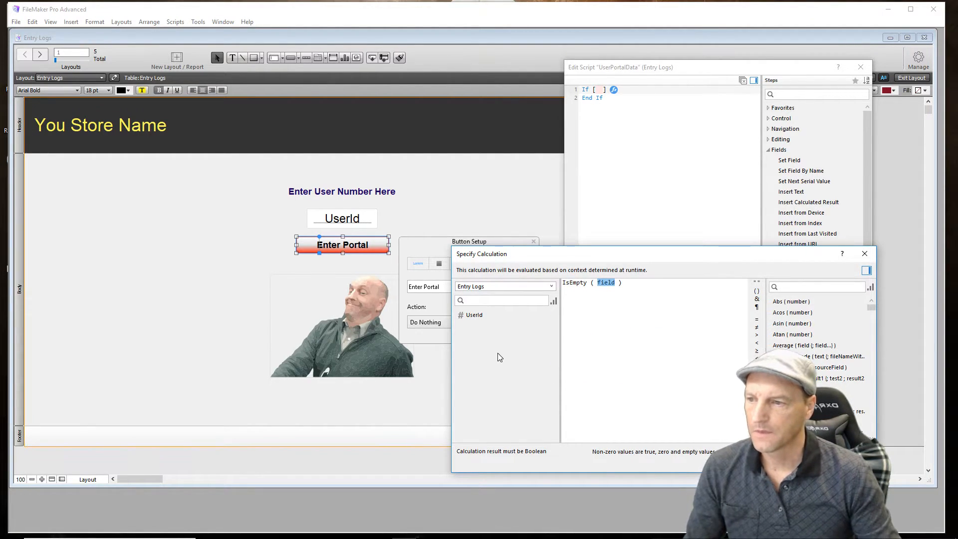
double_click(473, 316)
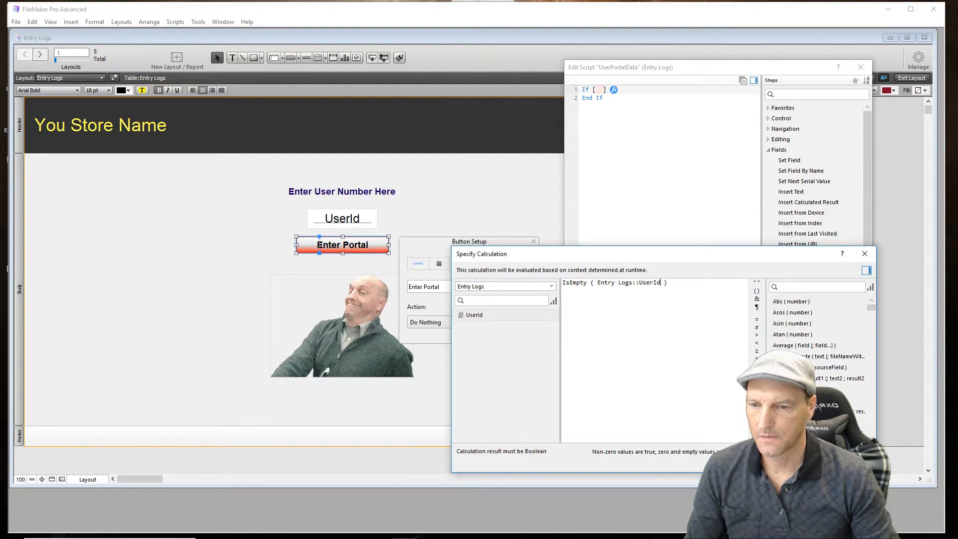
click(827, 462)
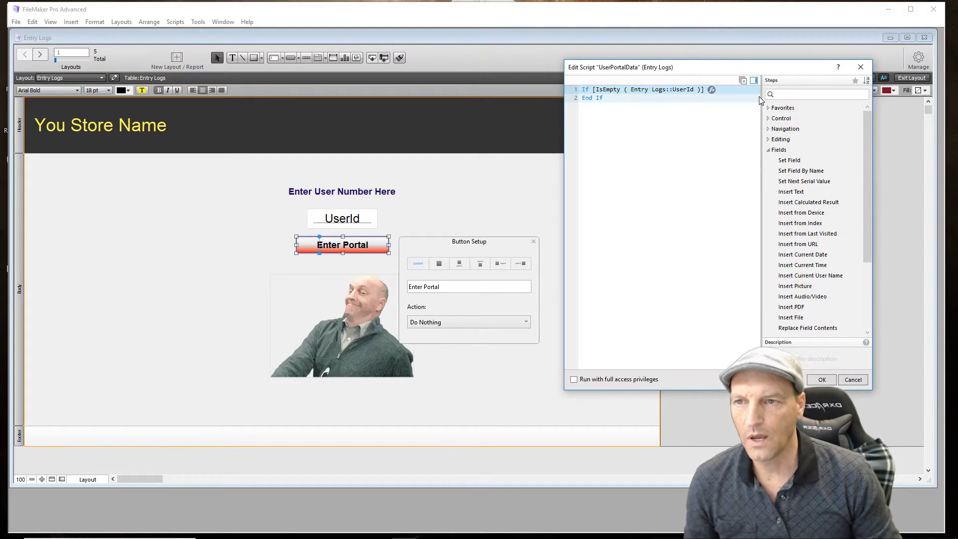
- Add a Show Custom Dialog step inside the If block and title it "Invalid Entry"
click(768, 108)
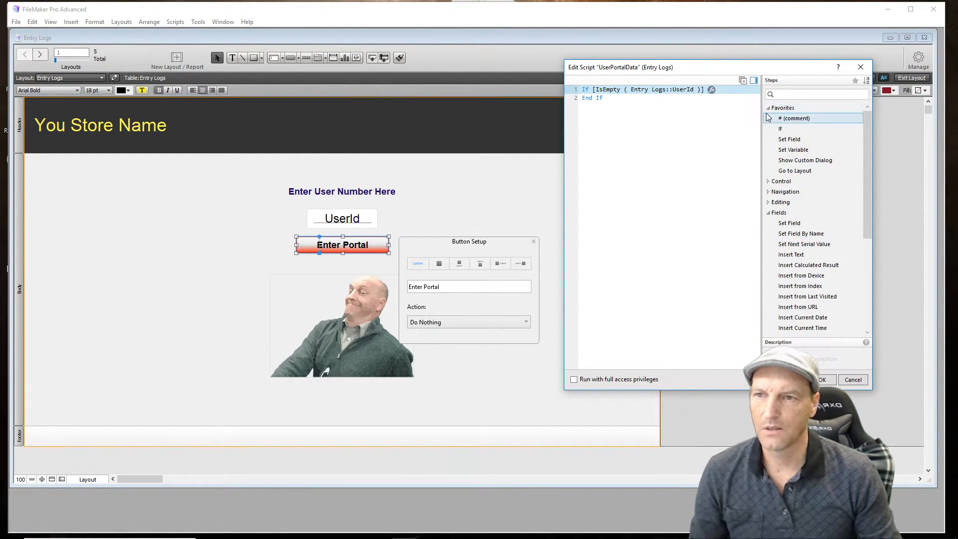
click(791, 160)
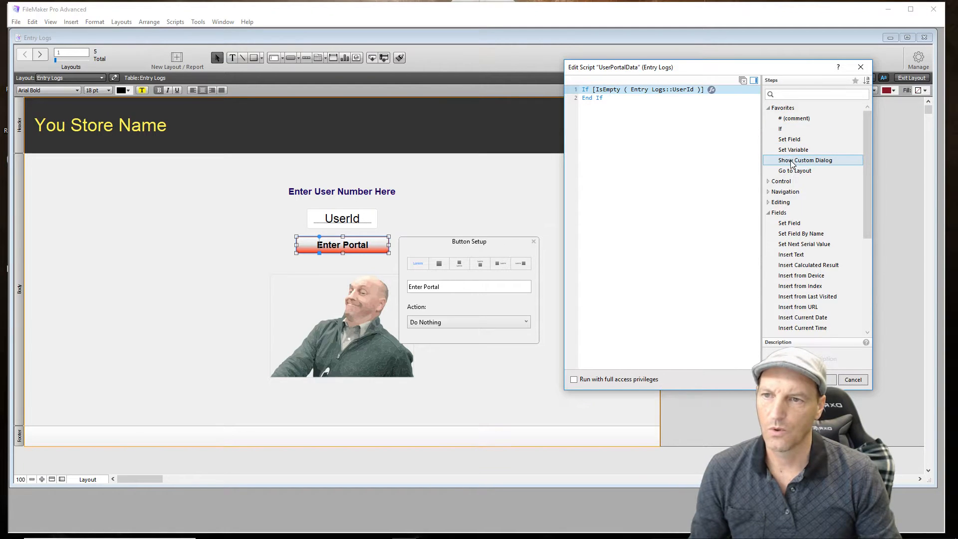
double_click(793, 162)
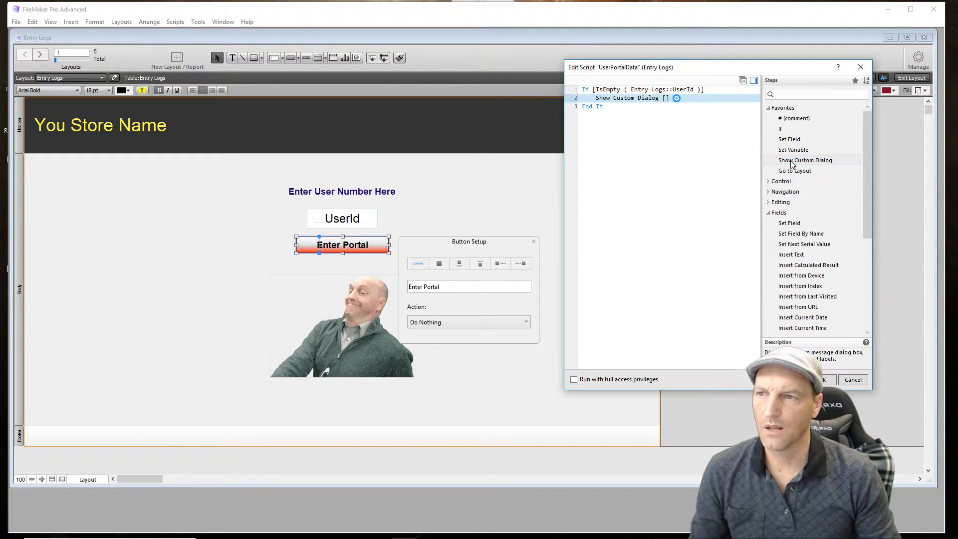
click(676, 99)
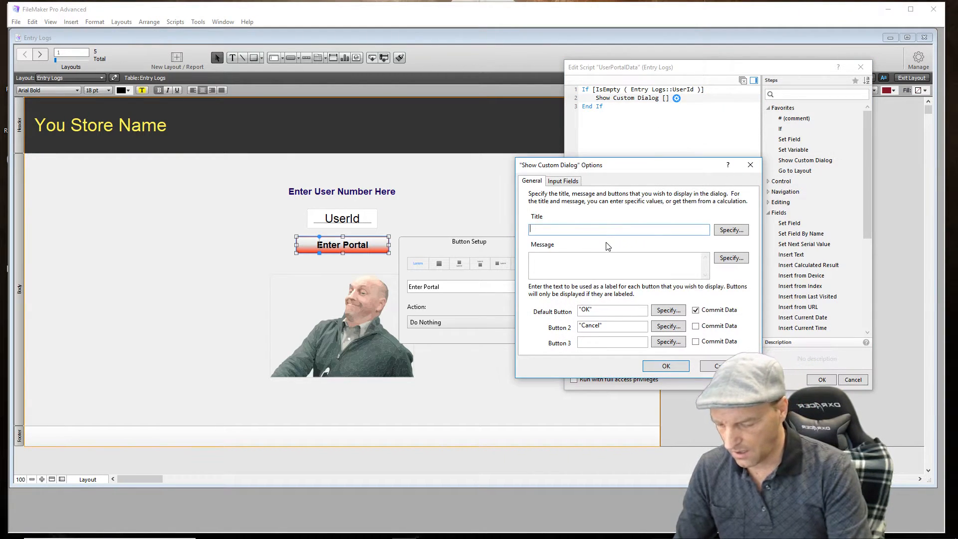
text(Inva)
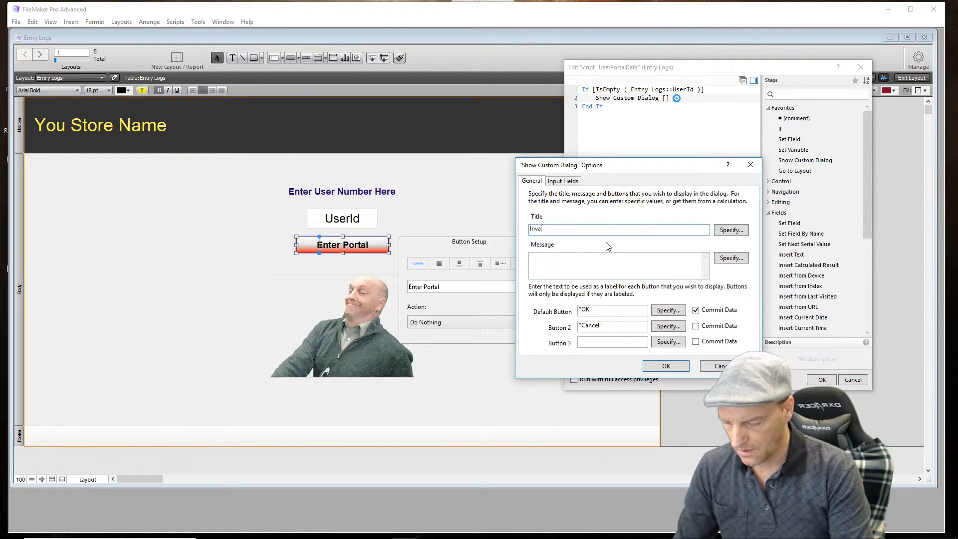
text(lid Entry)
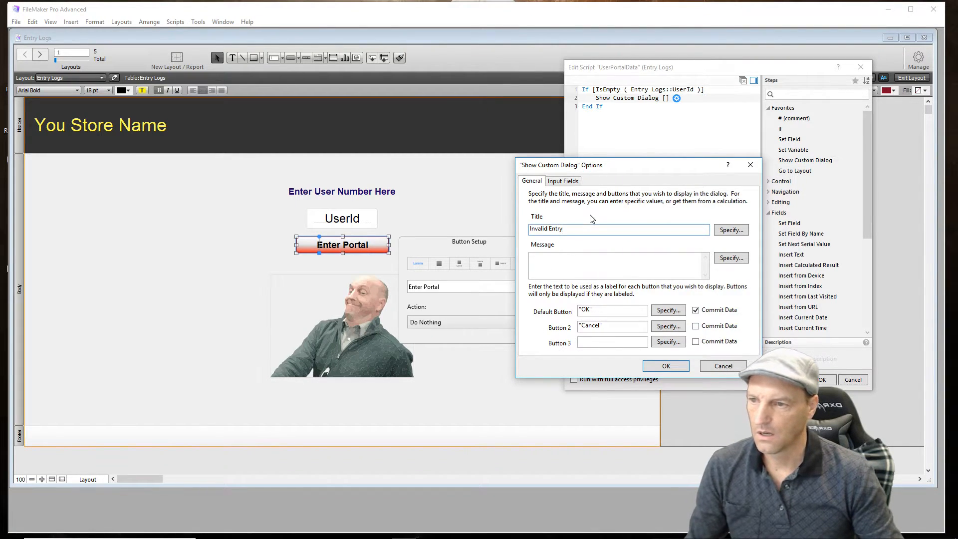
- Set the dialog message to "No Data was found" and remove the Cancel label from its second button
click(562, 264)
text(N)
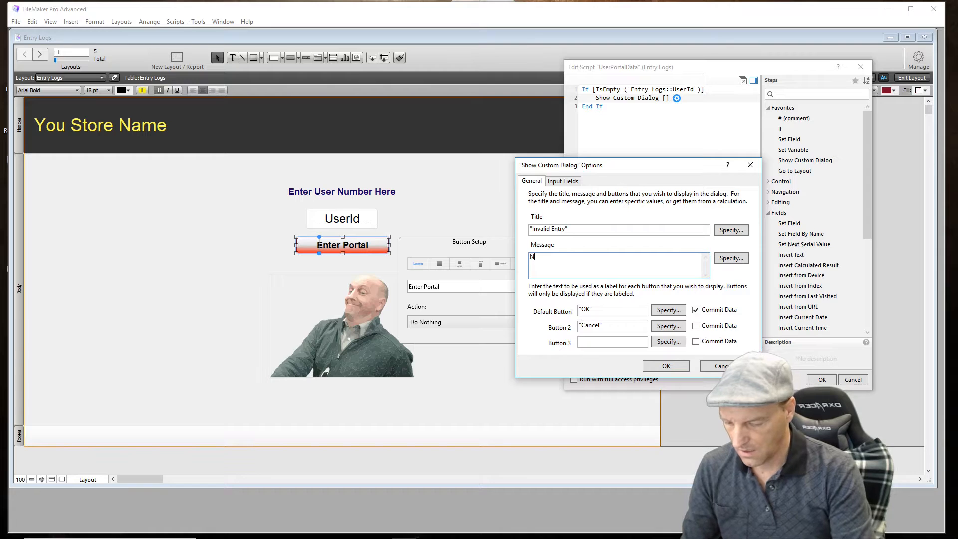
text(o Data was)
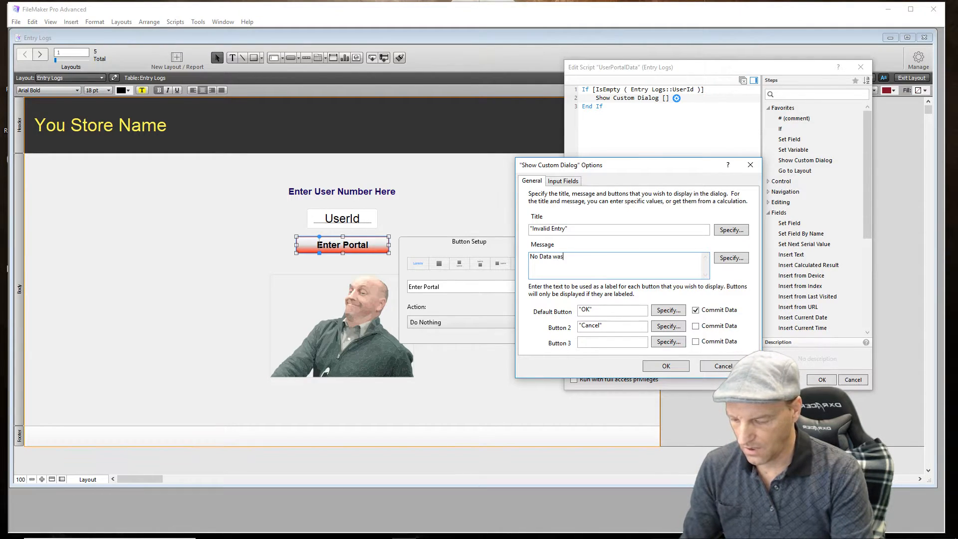
text( found)
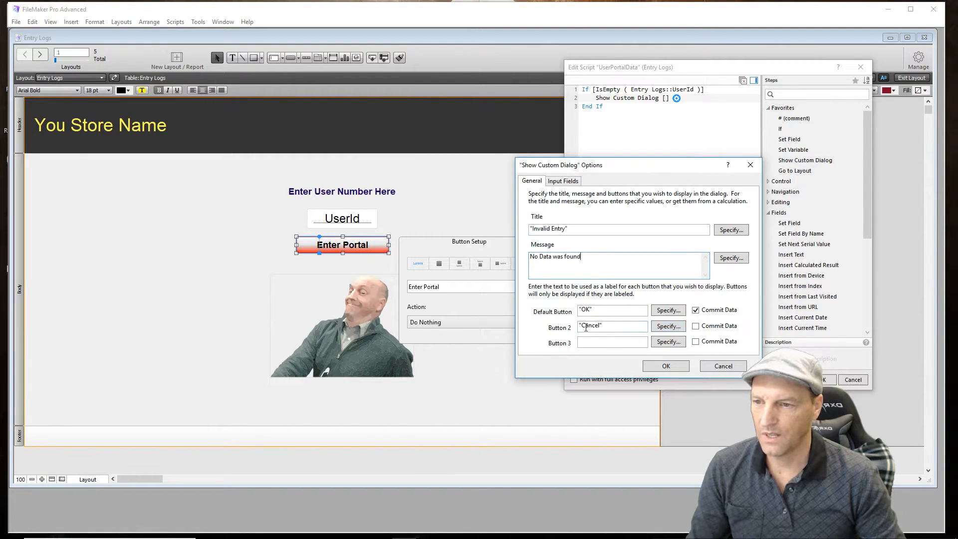
drag(604, 326, 573, 332)
key(BackSpace)
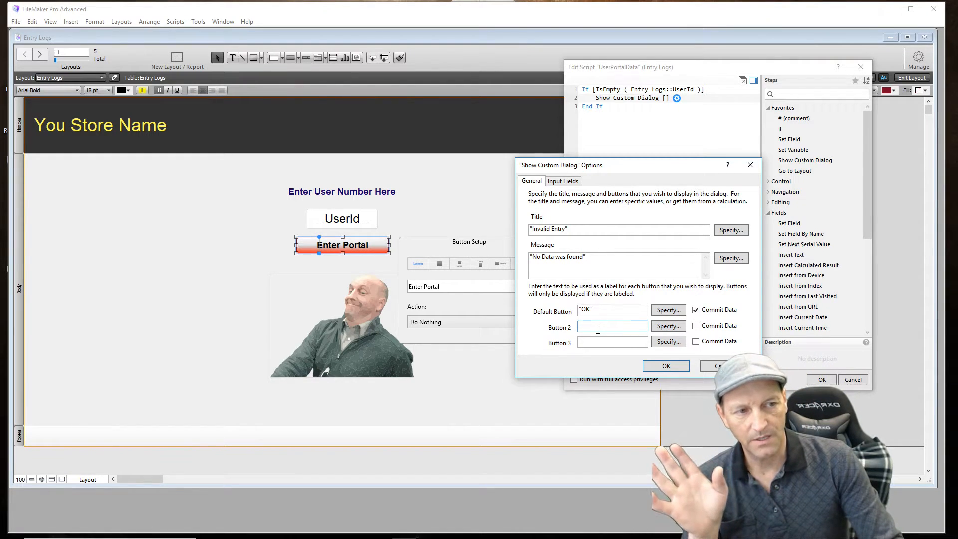
click(659, 368)
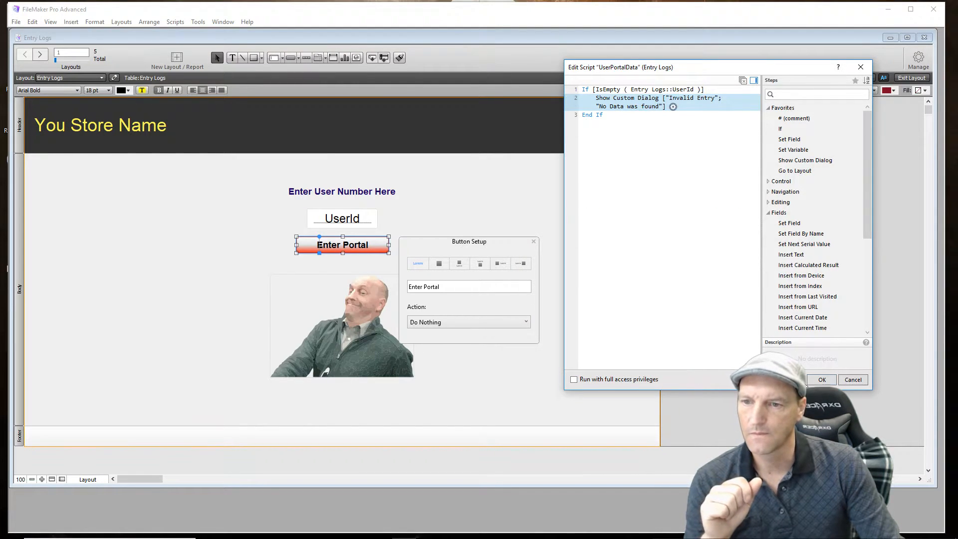
- Add a Halt Script step and place it inside the If block, after the custom dialog
click(672, 131)
text(Halt)
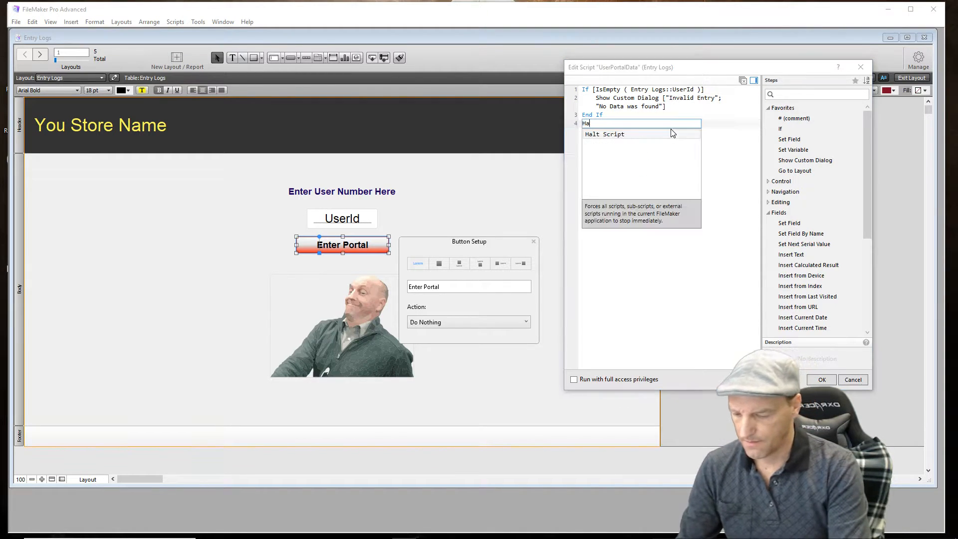
click(618, 136)
drag(612, 125, 613, 115)
click(610, 180)
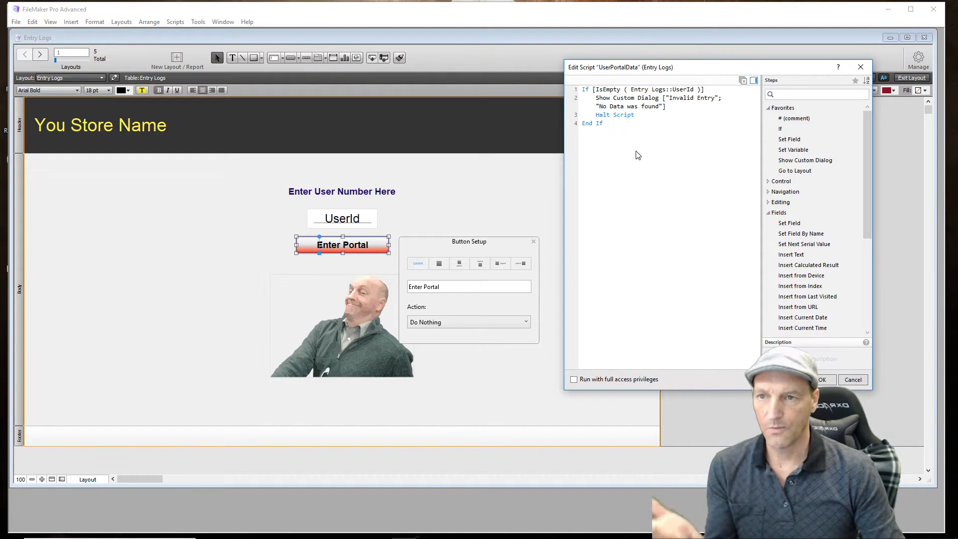
- Add a Set Variable step after End If that stores Entry Logs::UserId in the variable $User
double_click(794, 149)
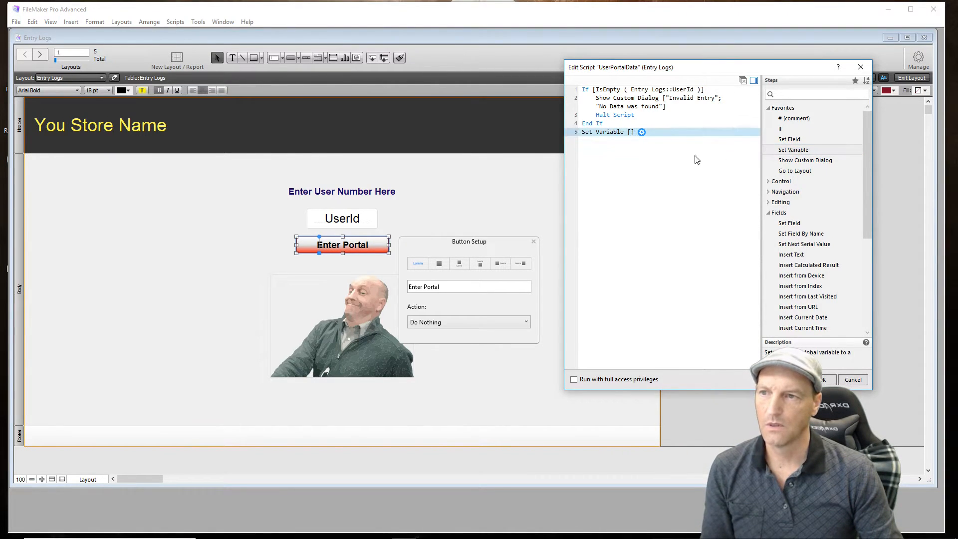
click(642, 132)
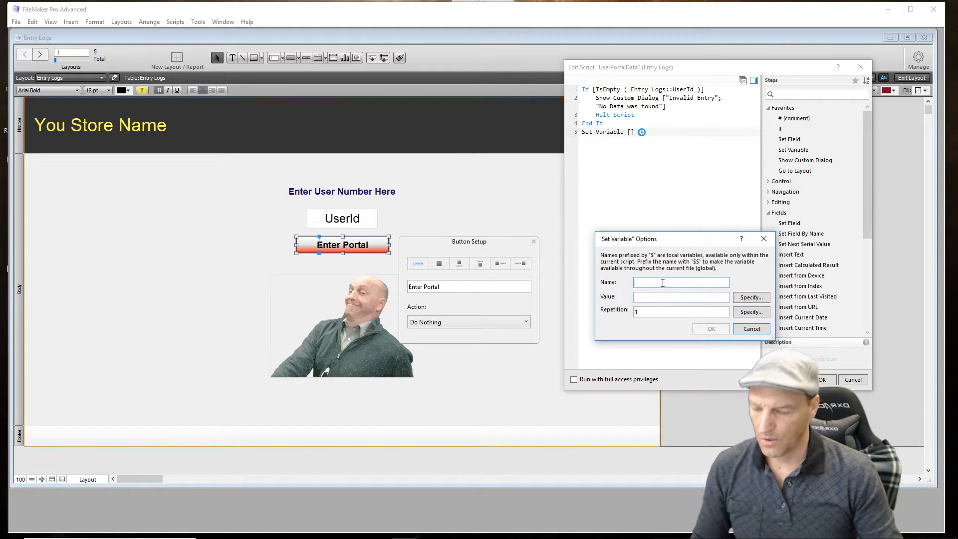
text(User)
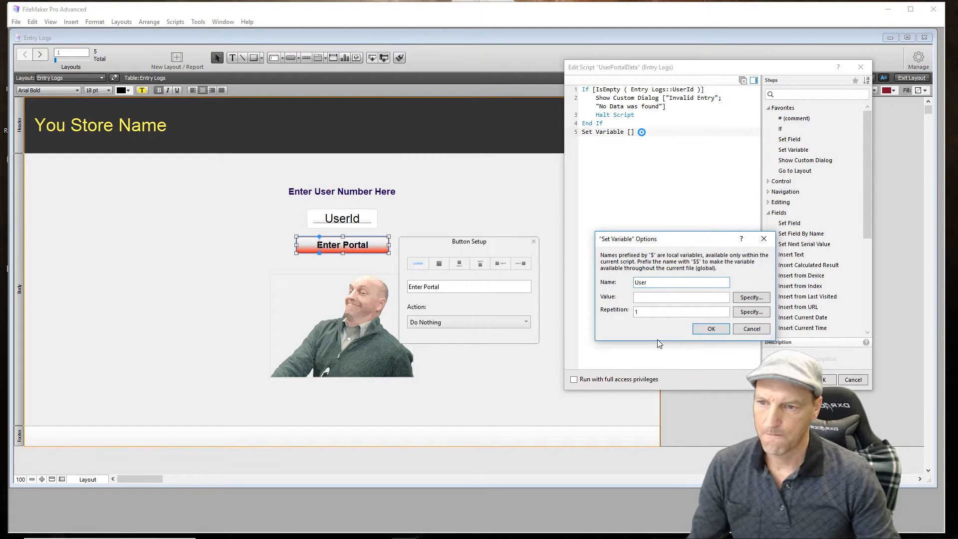
click(746, 299)
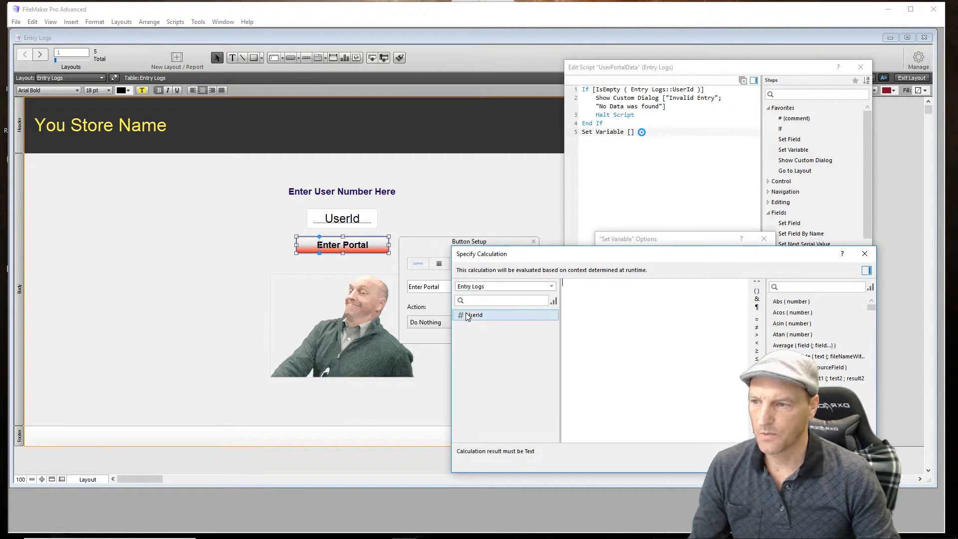
double_click(469, 315)
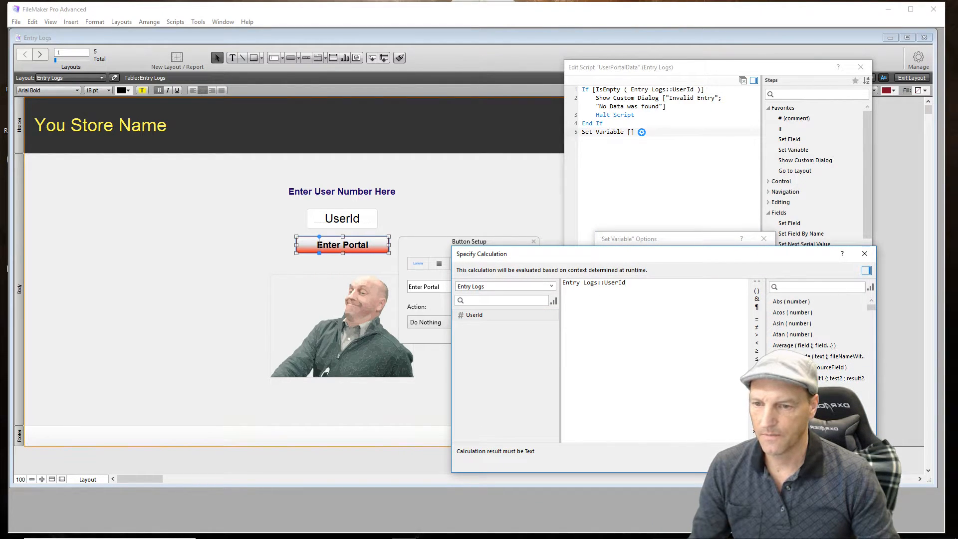
key(Return)
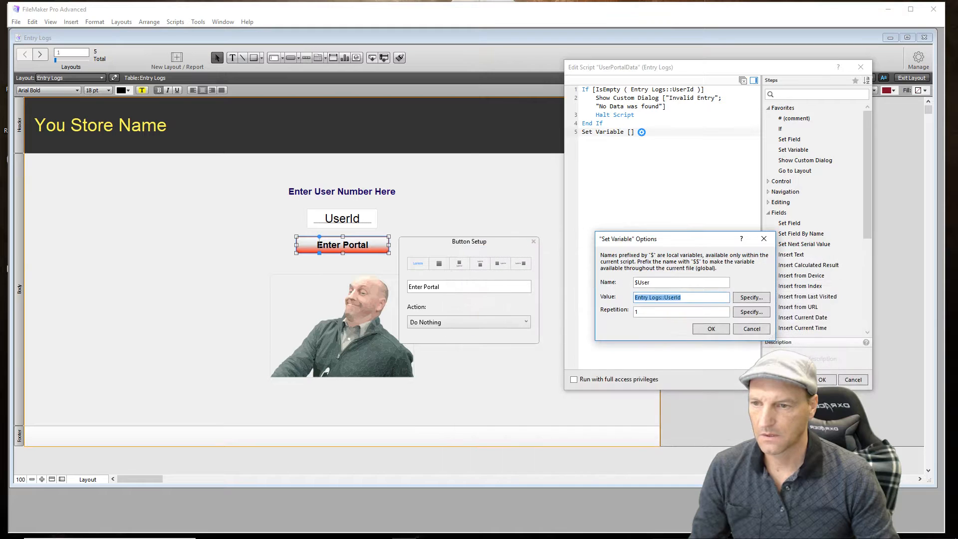
click(711, 329)
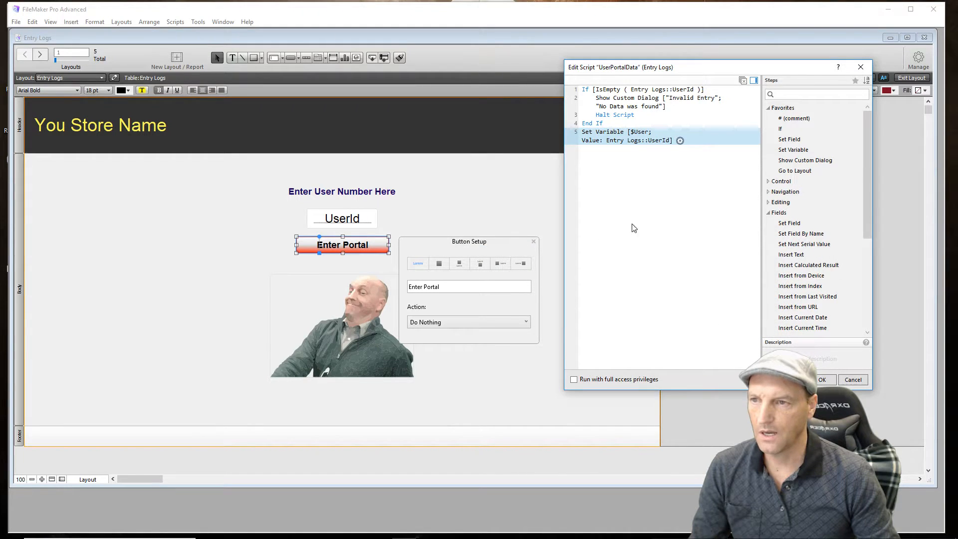
- Add a Set Field step after the $User variable that sets Entry Logs::UserId to an empty string ("")
click(621, 163)
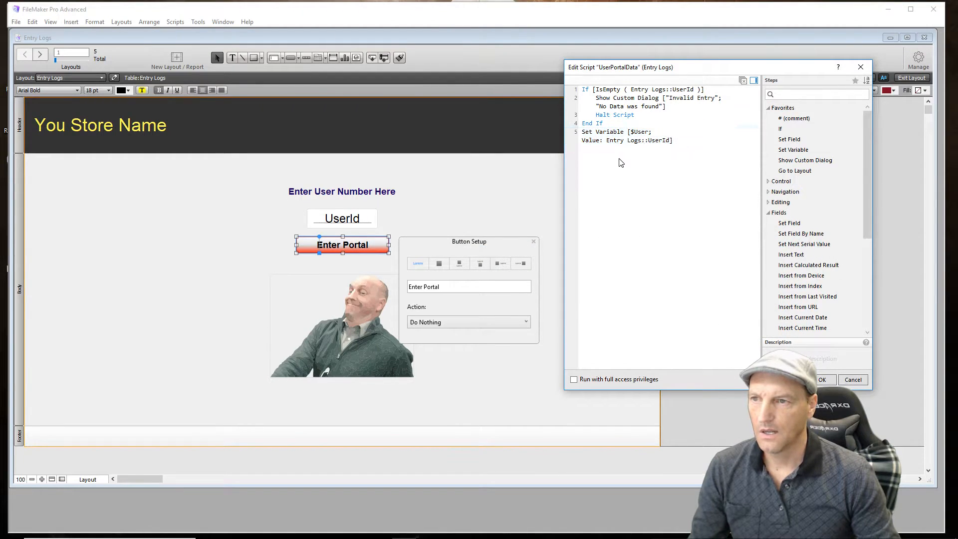
double_click(792, 140)
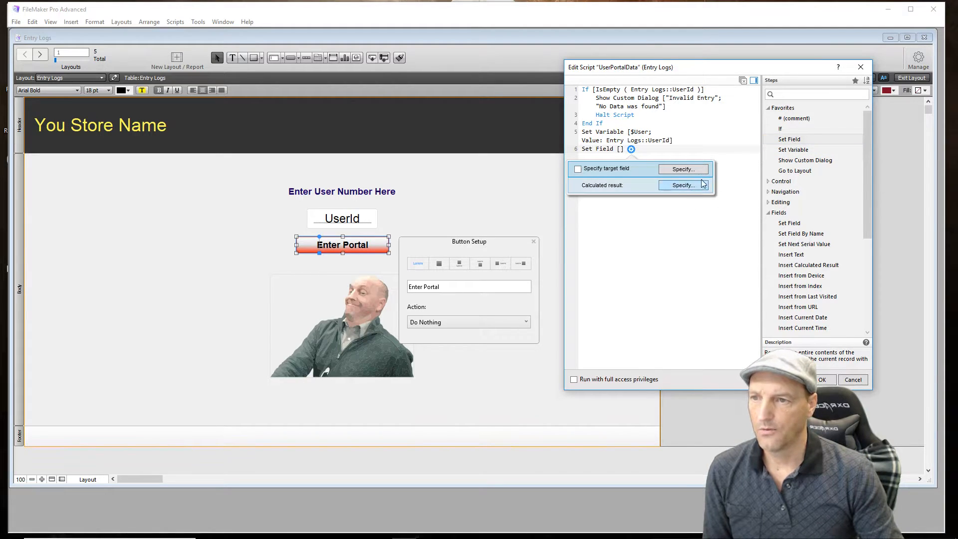
click(697, 171)
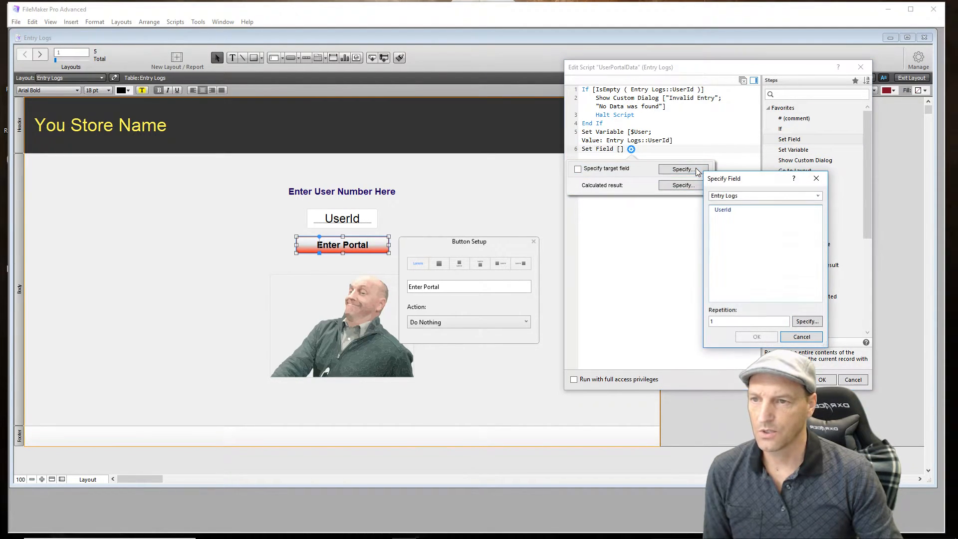
double_click(730, 211)
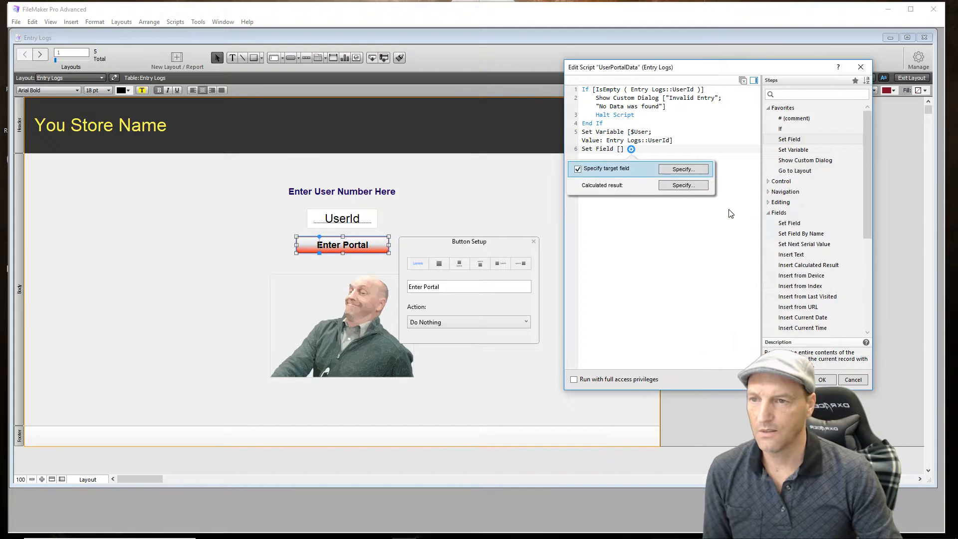
click(701, 186)
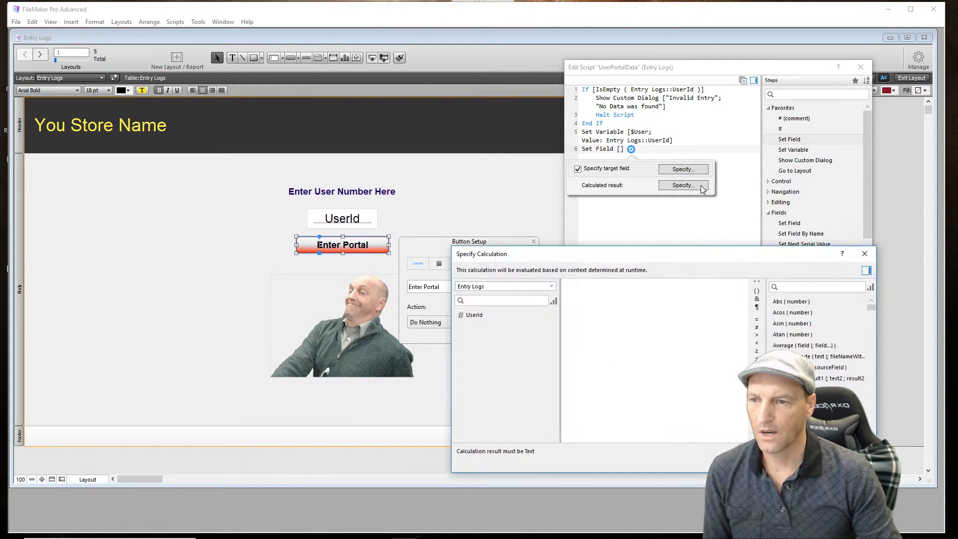
click(757, 282)
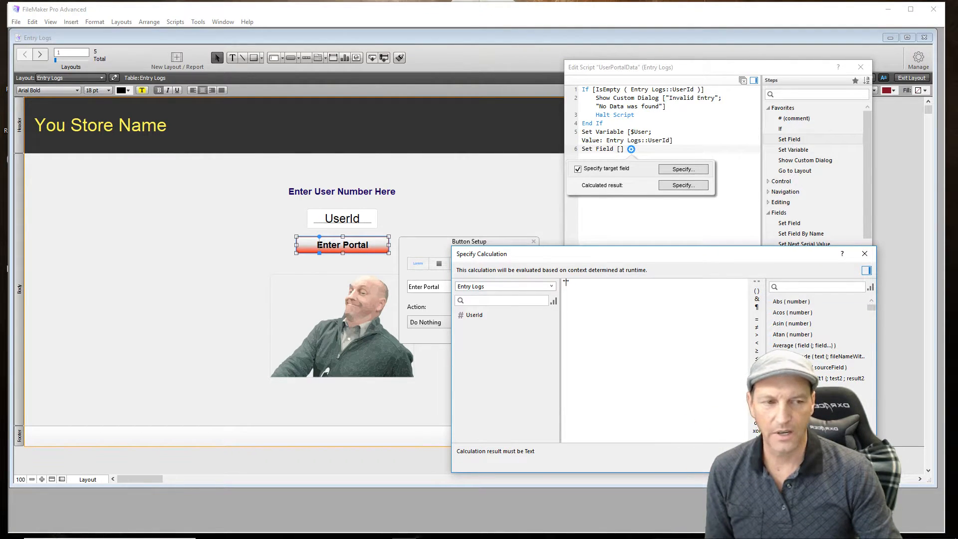
click(857, 462)
click(685, 332)
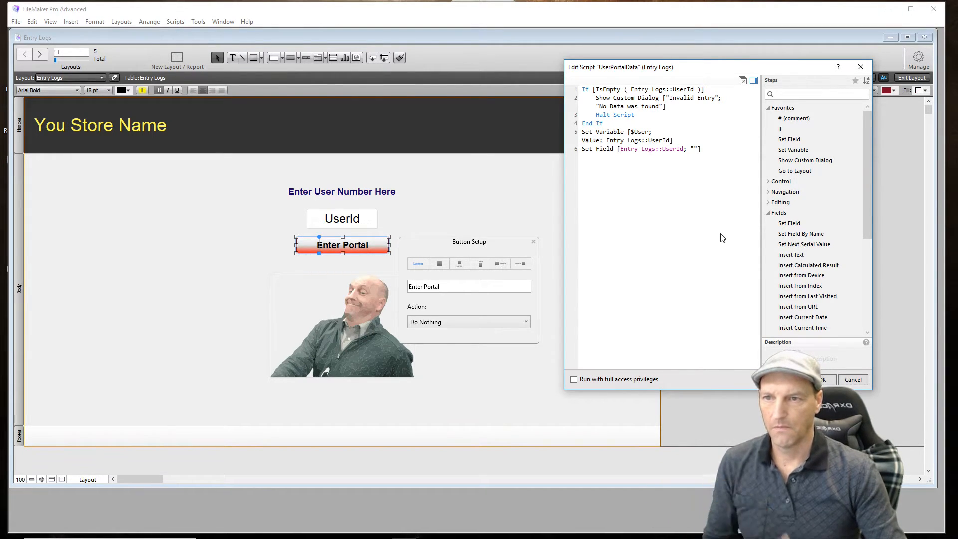
- Add a Go to Layout step at the end of the script that targets the UserData layout
double_click(783, 173)
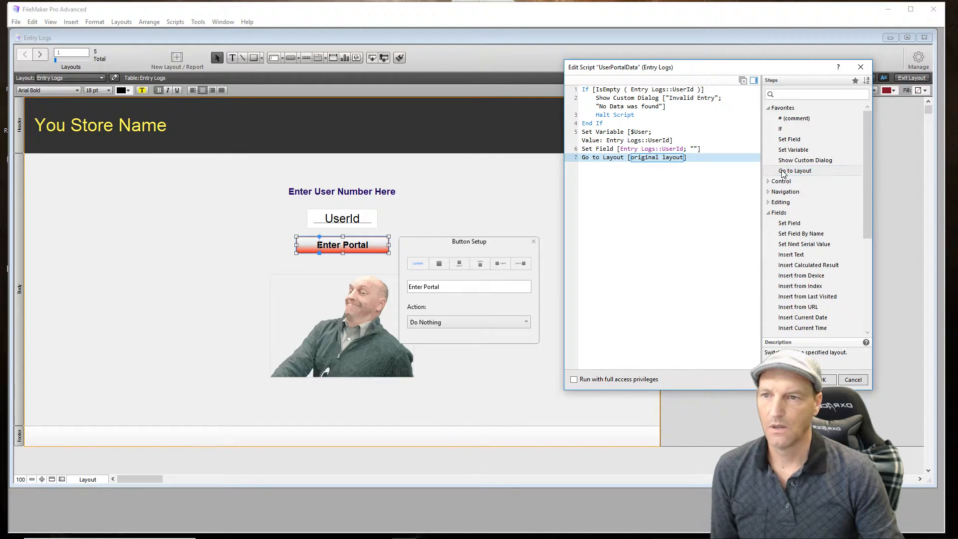
click(676, 159)
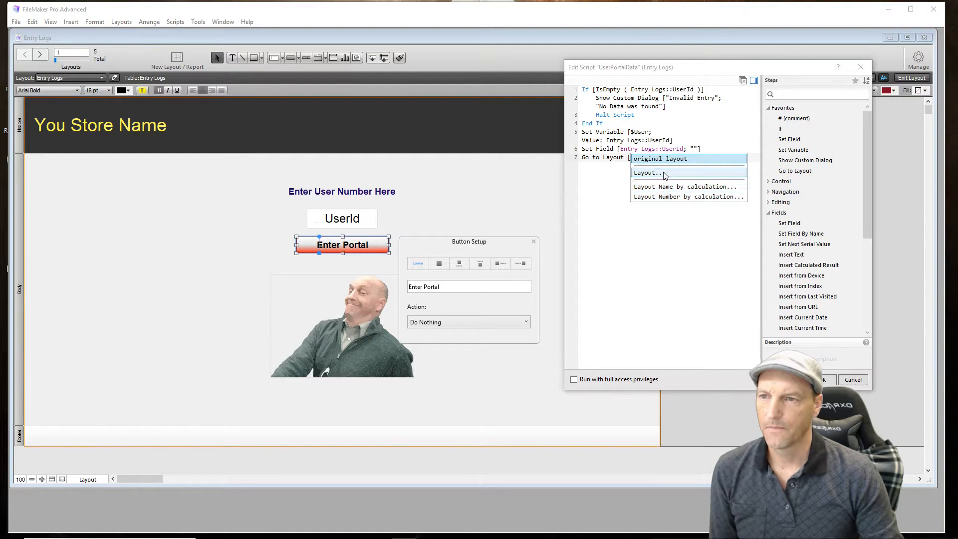
click(665, 173)
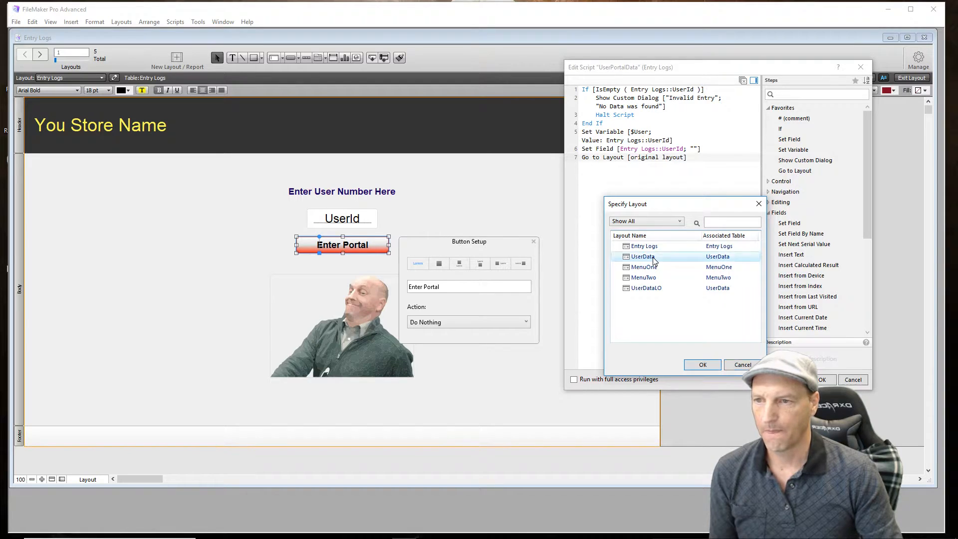
double_click(644, 256)
click(656, 262)
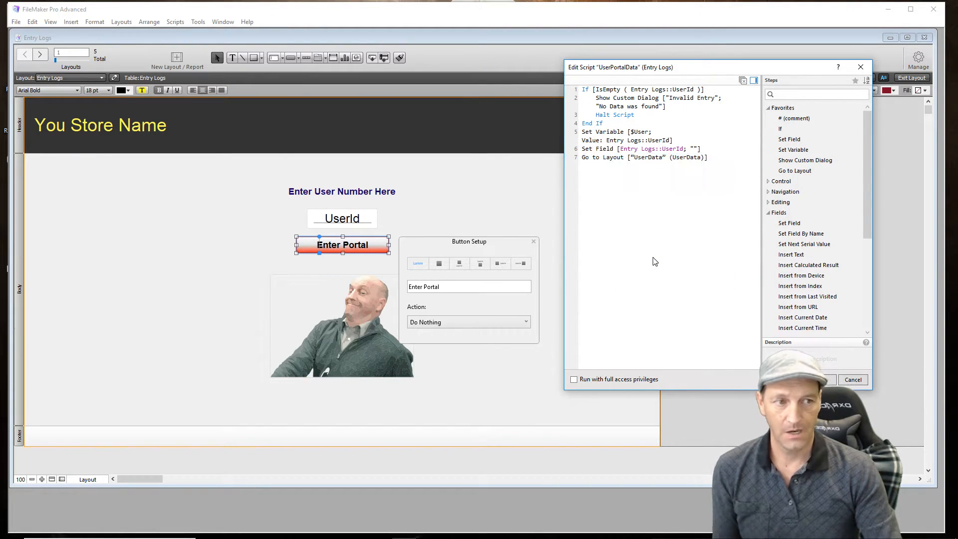
- Add a Freeze Window step and place it directly before the Go to Layout step
click(632, 188)
text(Free)
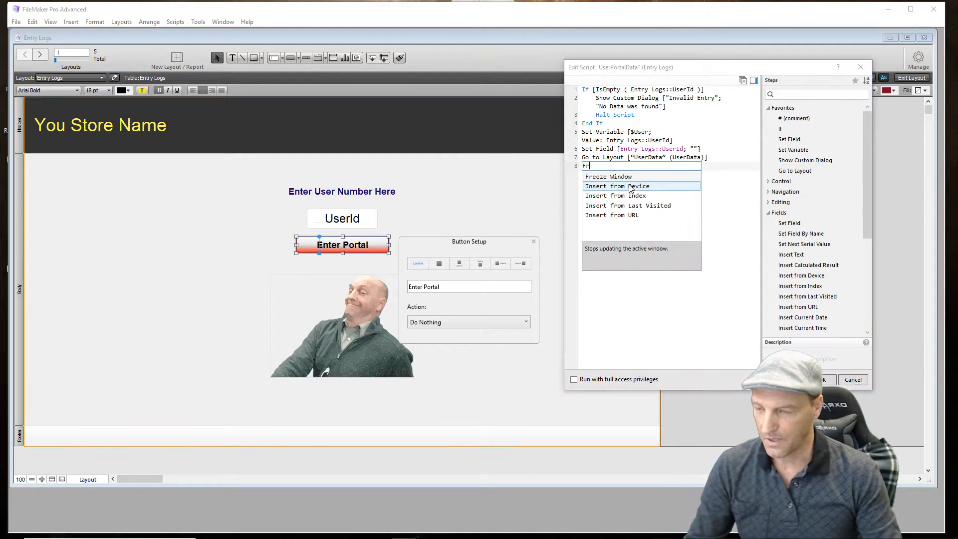
click(602, 177)
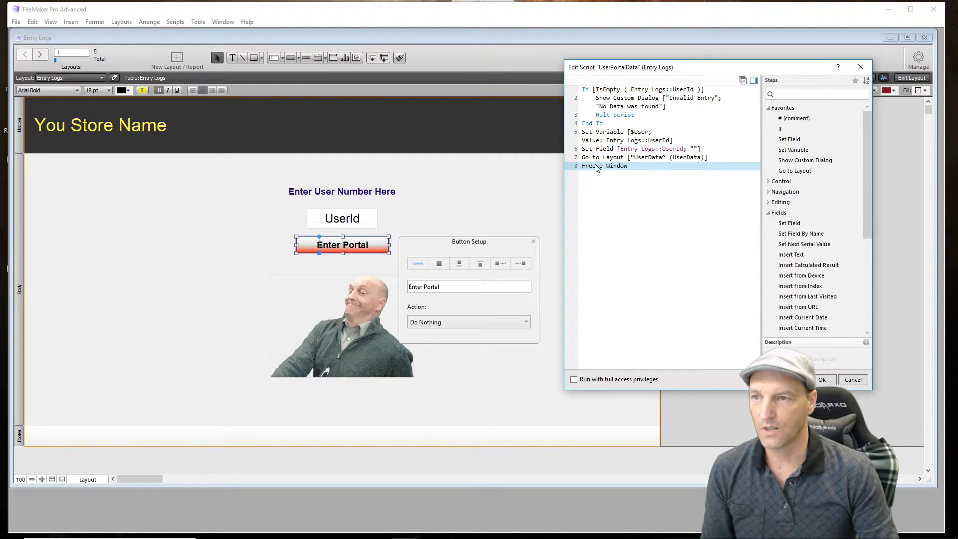
key(ctrl+Up)
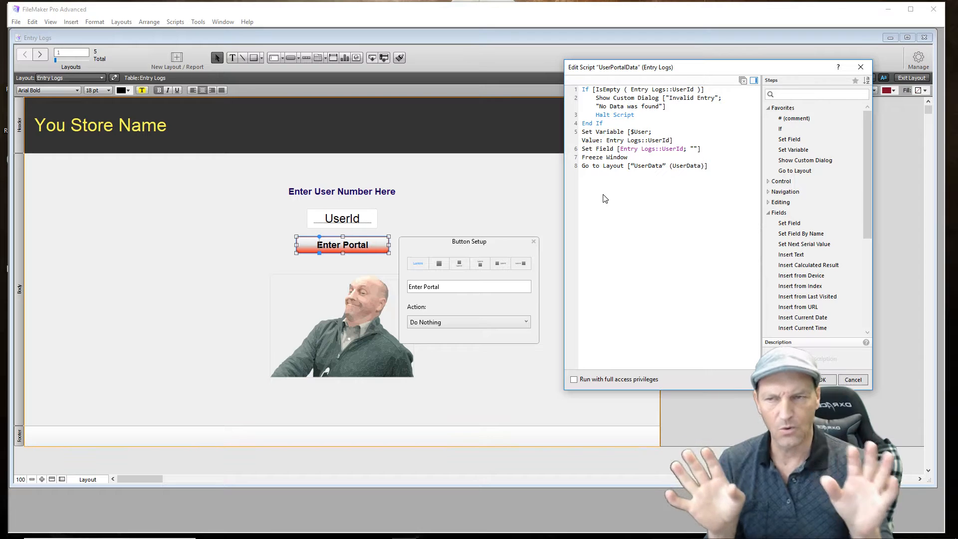
click(603, 168)
- Add an Enter Find Mode step after Go to Layout with its Pause option turned off
click(659, 192)
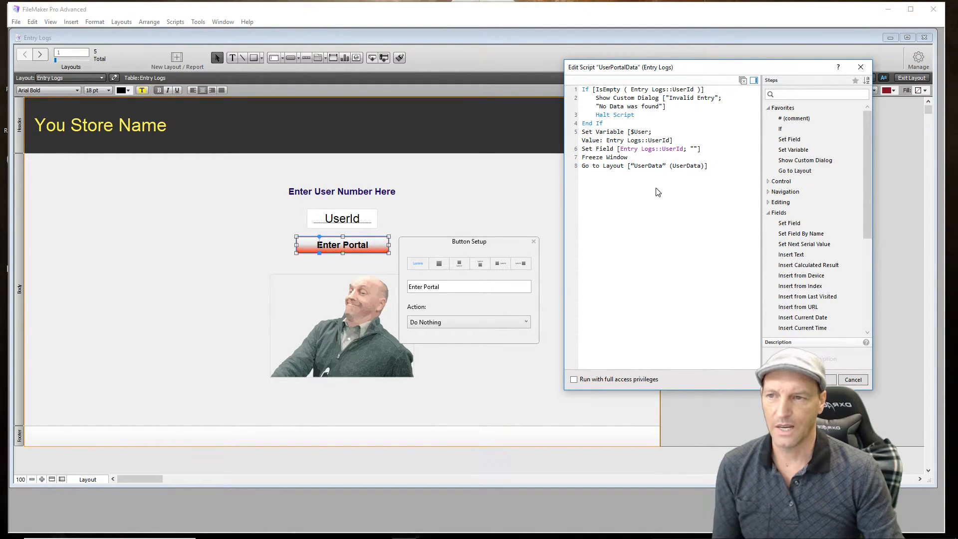
text(Enter)
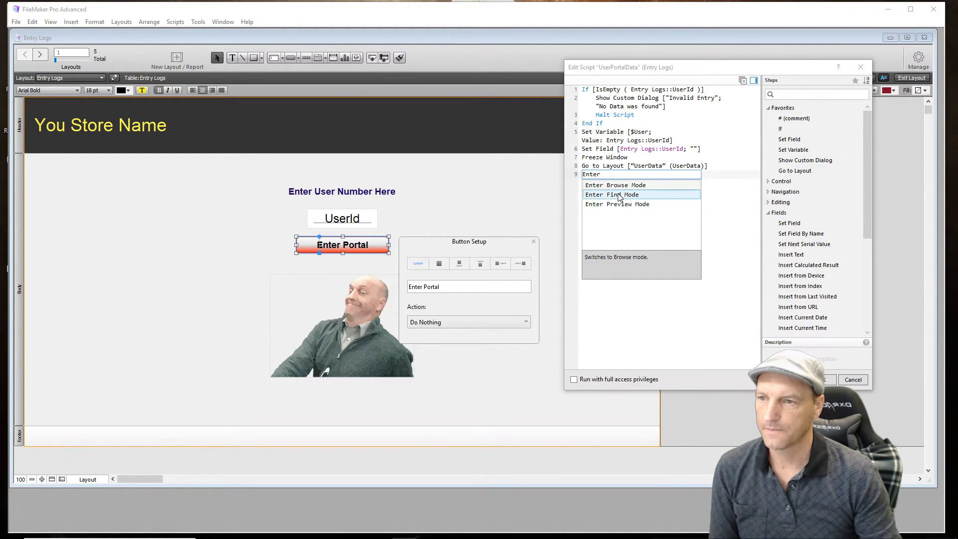
click(631, 196)
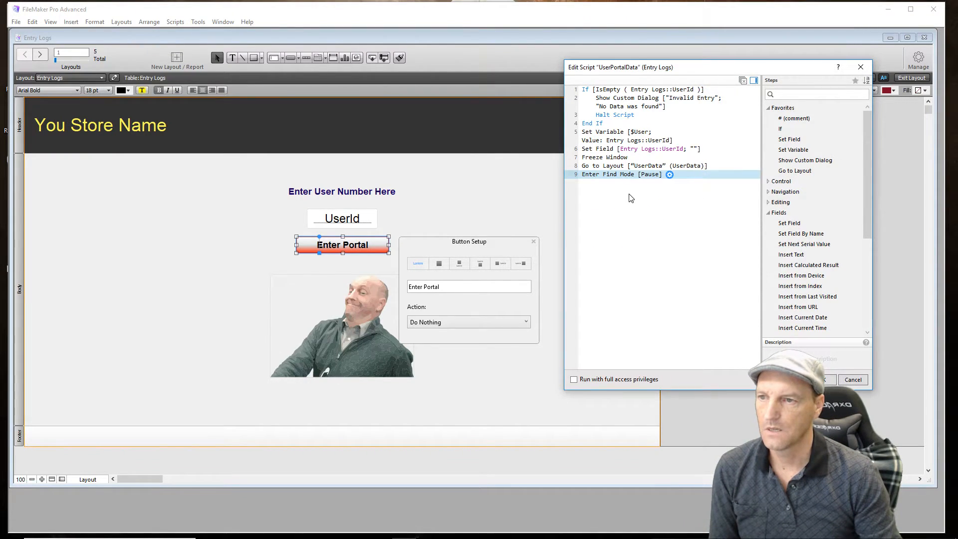
click(670, 176)
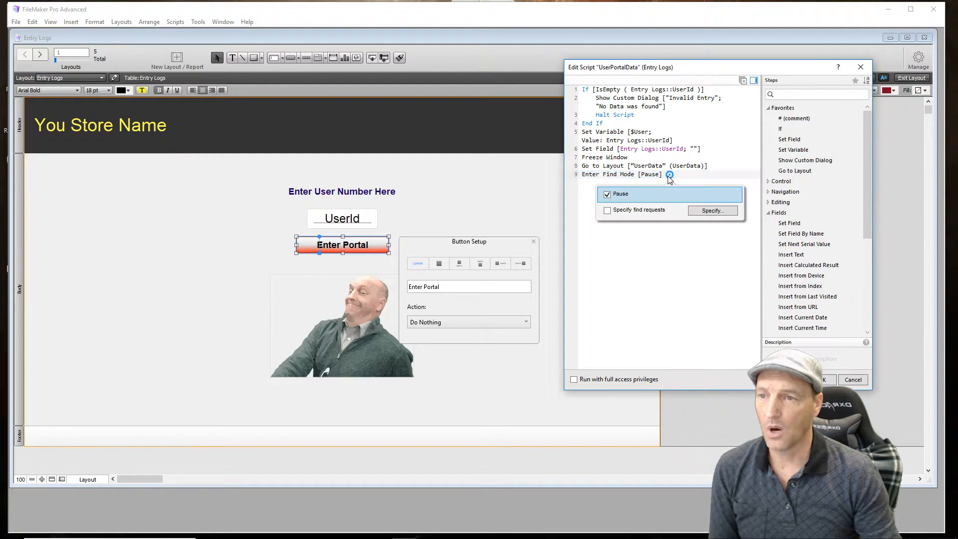
click(607, 195)
click(625, 231)
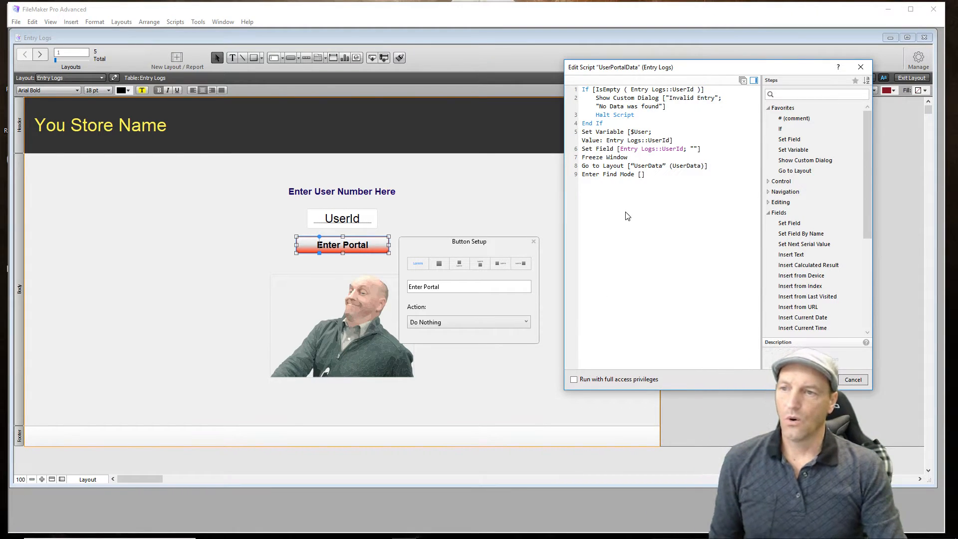
- Add a Set Field step after Enter Find Mode that sets UserData::UserId to $User
double_click(792, 140)
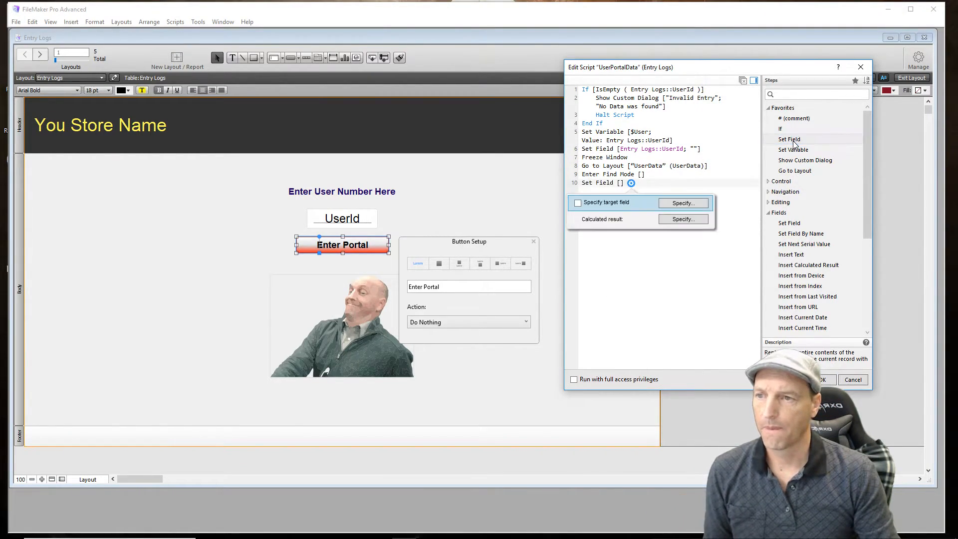
click(703, 204)
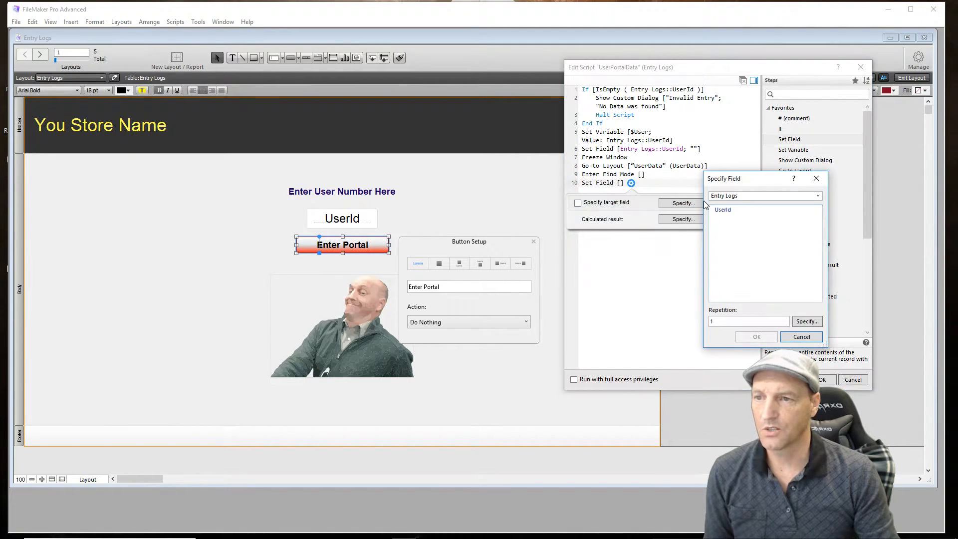
click(780, 196)
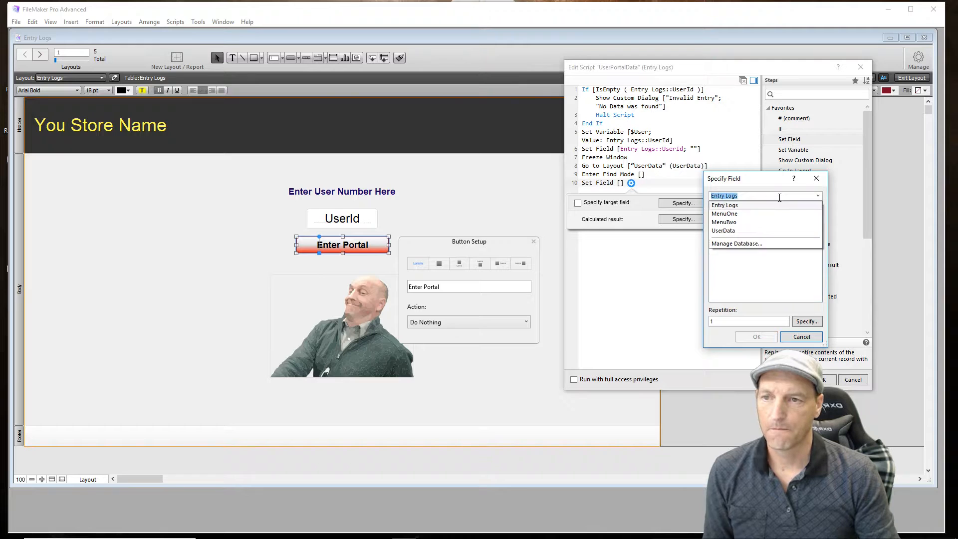
click(752, 231)
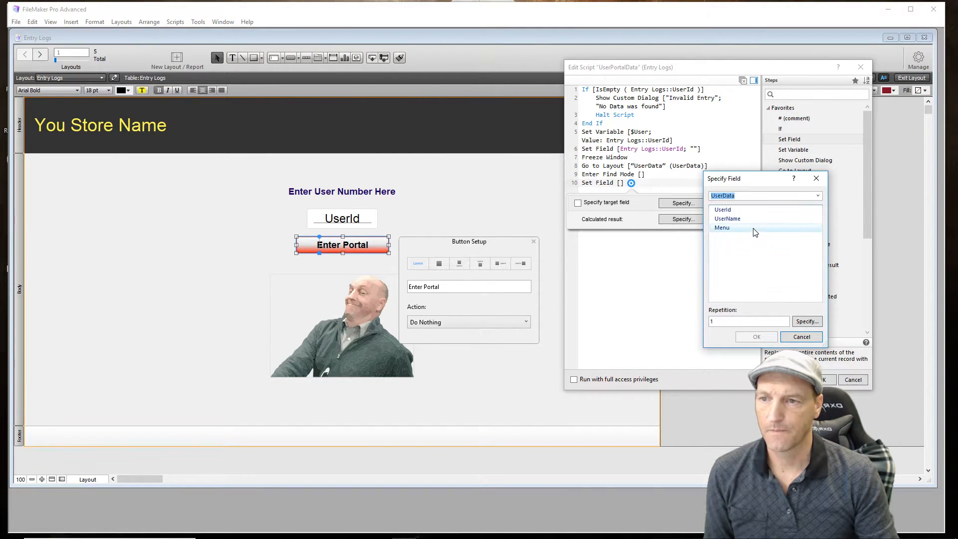
double_click(749, 212)
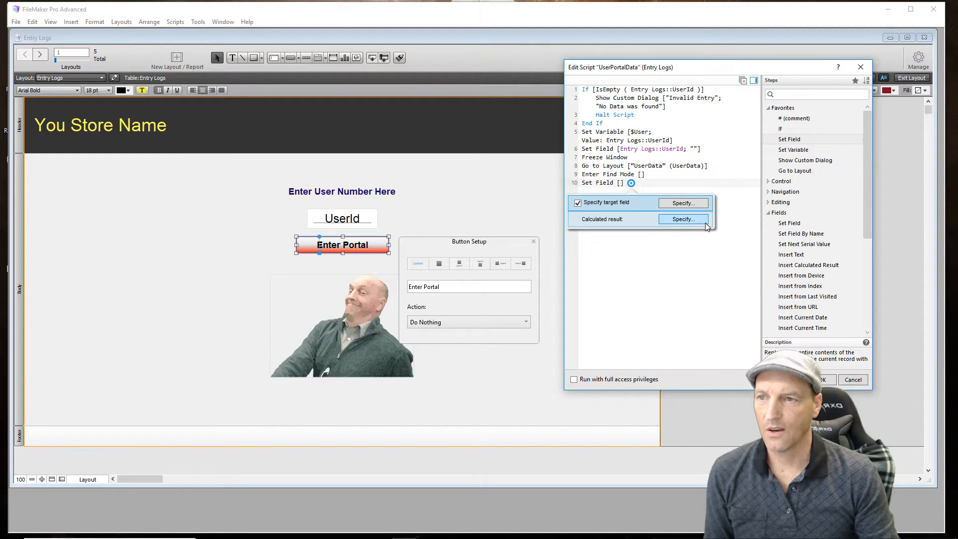
click(705, 222)
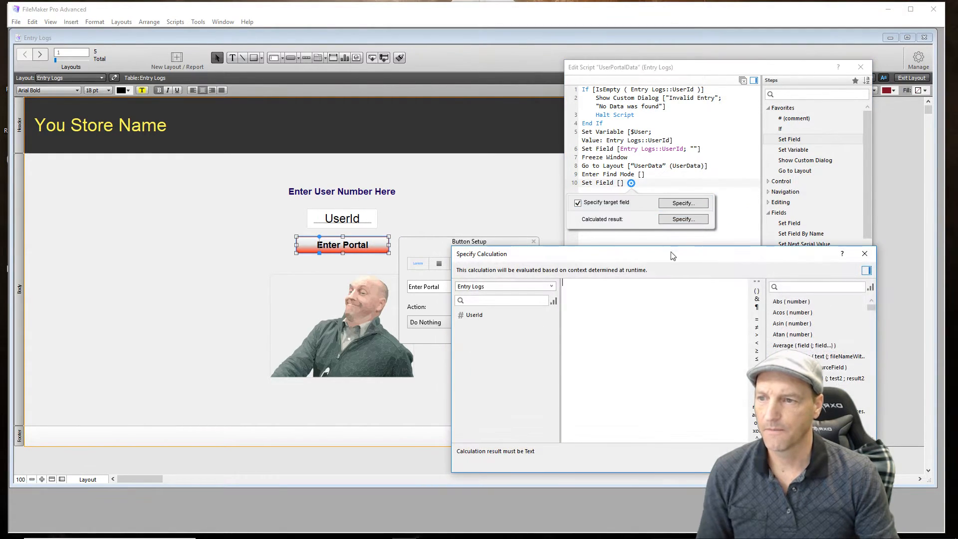
text($)
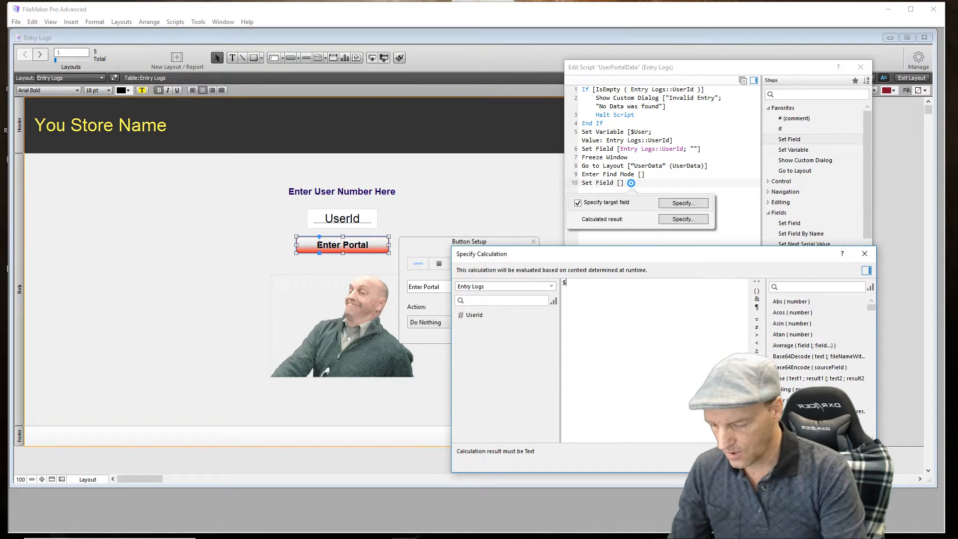
text(User)
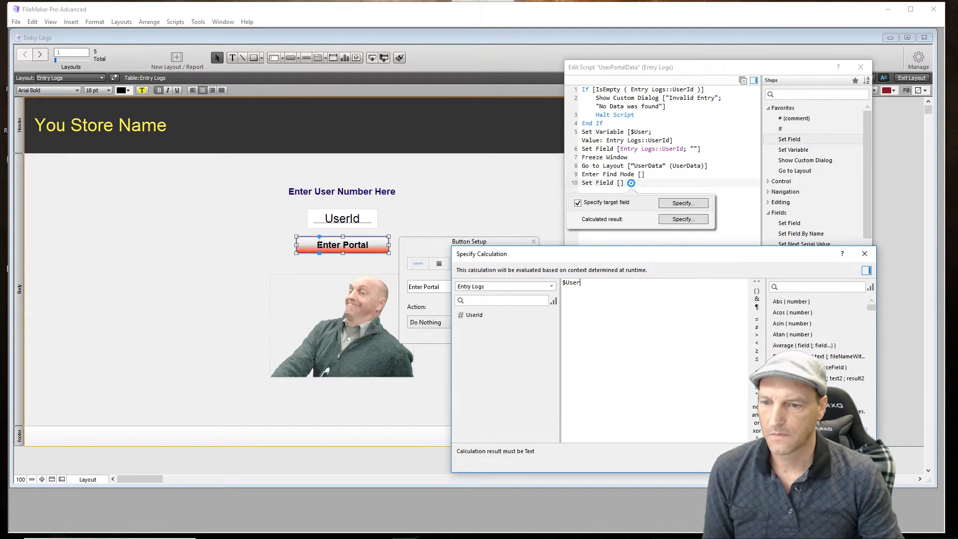
click(826, 462)
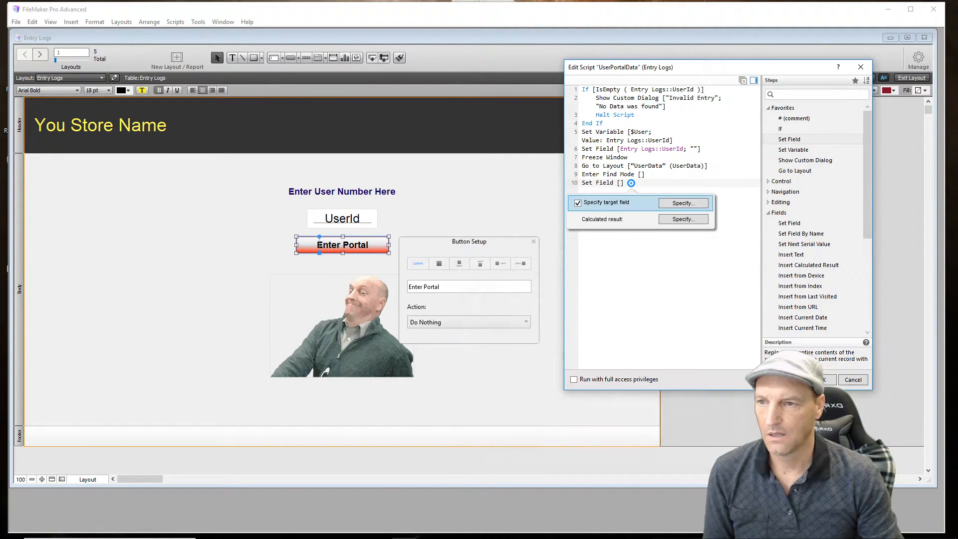
click(653, 300)
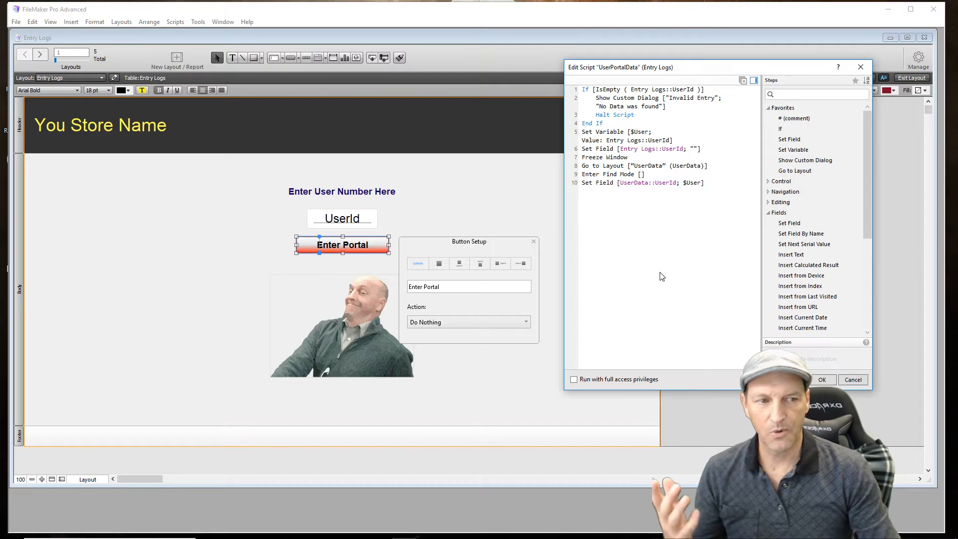
- Add a Perform Find step without stored find requests after the UserData::UserId Set Field step
key(Return)
text(Perform)
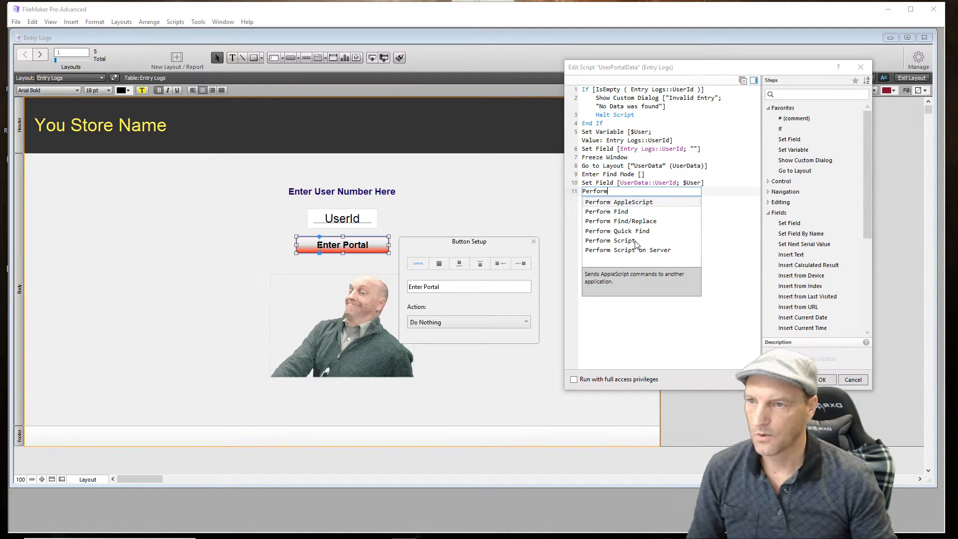
click(612, 213)
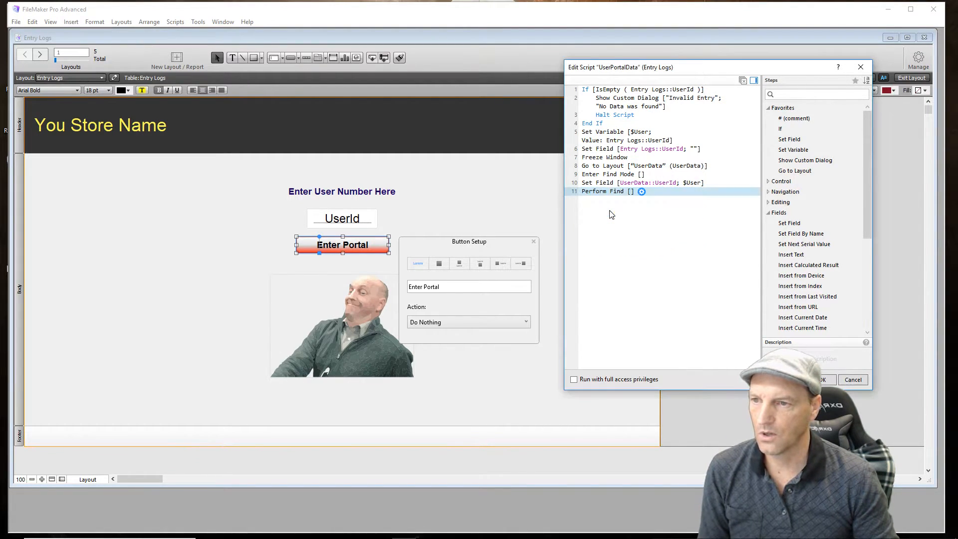
click(634, 223)
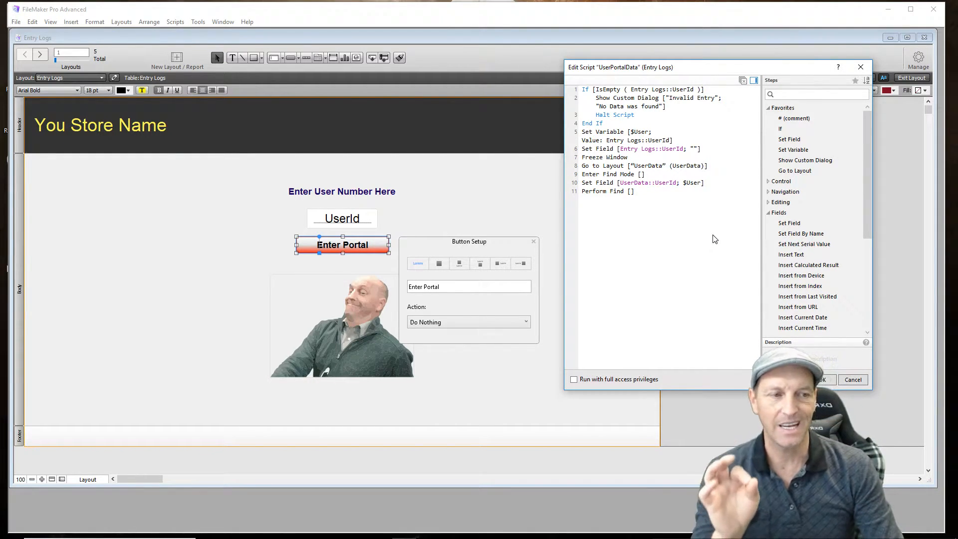
- Add a Set Variable step after Perform Find that stores UserData::Menu in the variable $menu
double_click(798, 151)
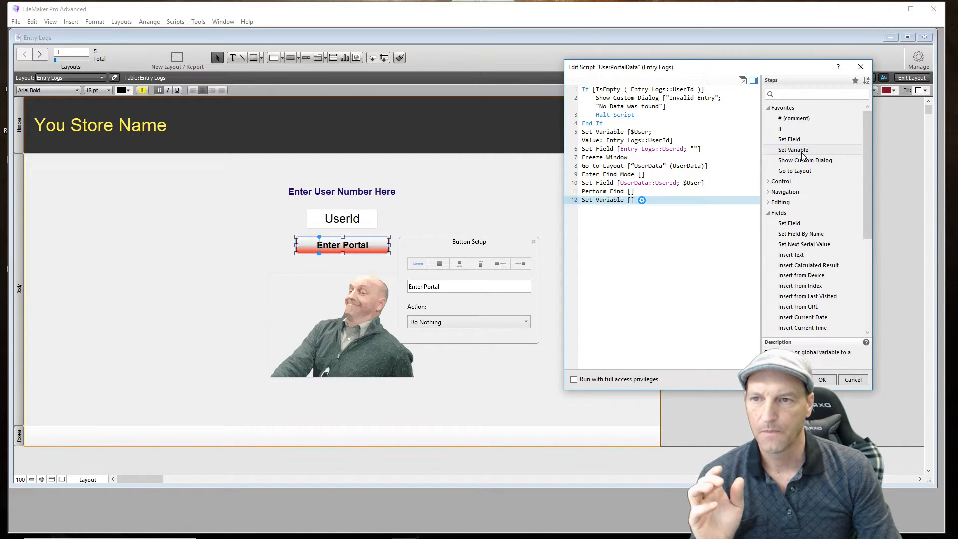
click(642, 200)
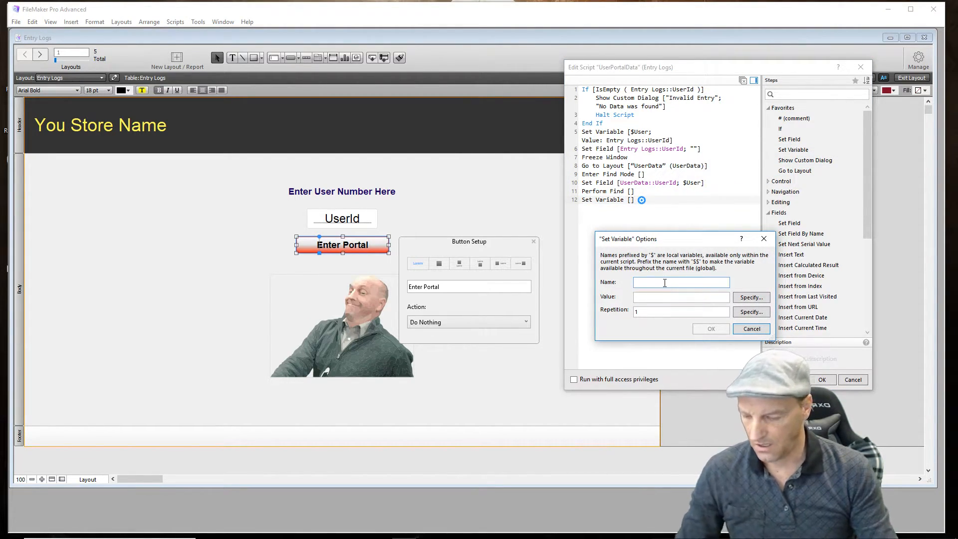
text(menu)
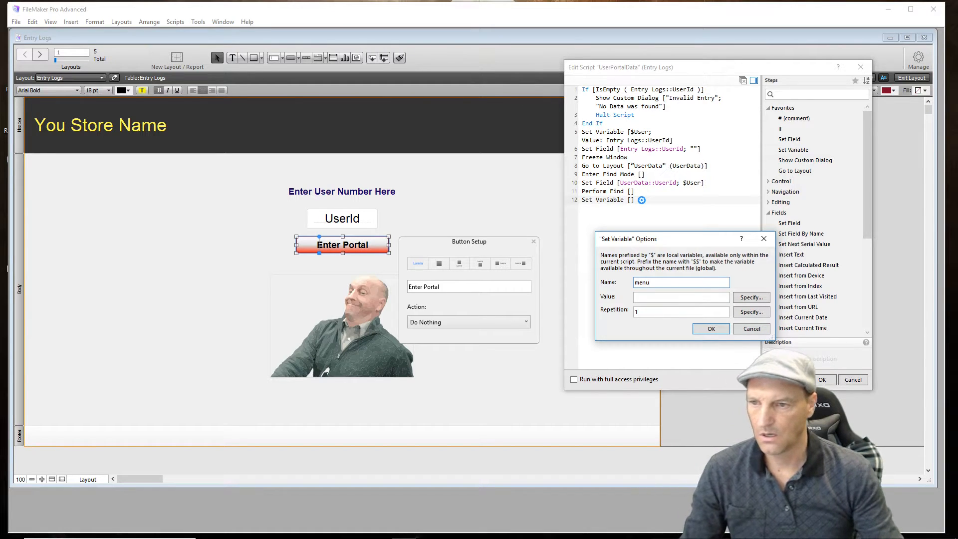
click(746, 298)
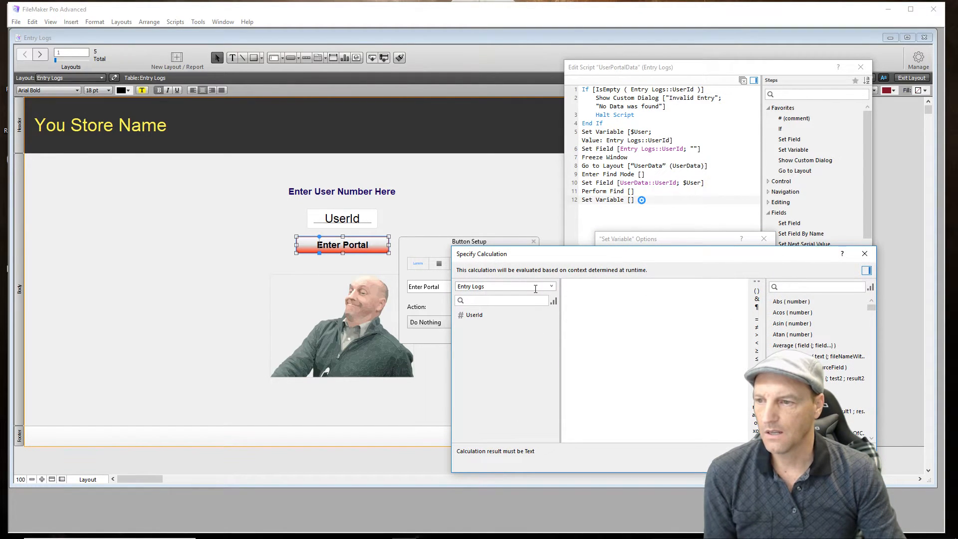
click(551, 287)
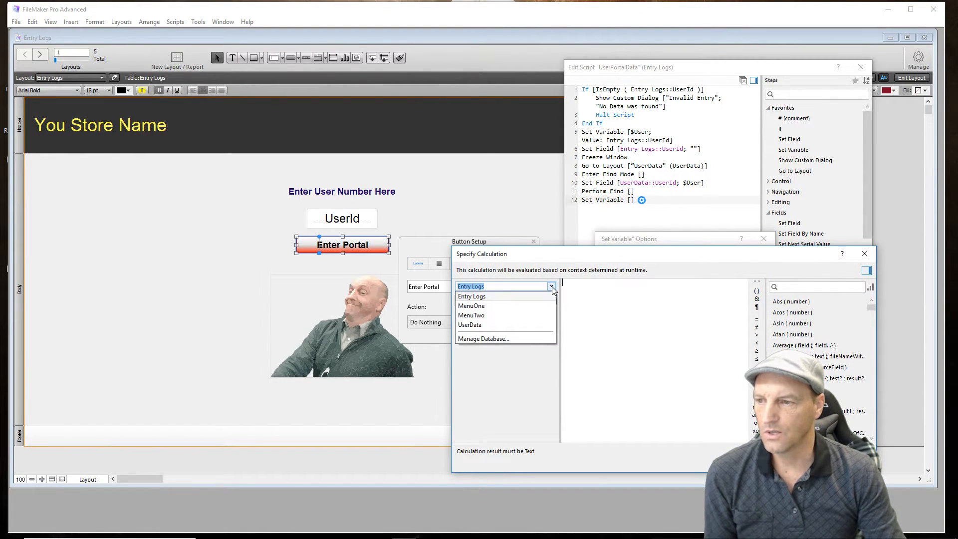
click(498, 325)
double_click(493, 337)
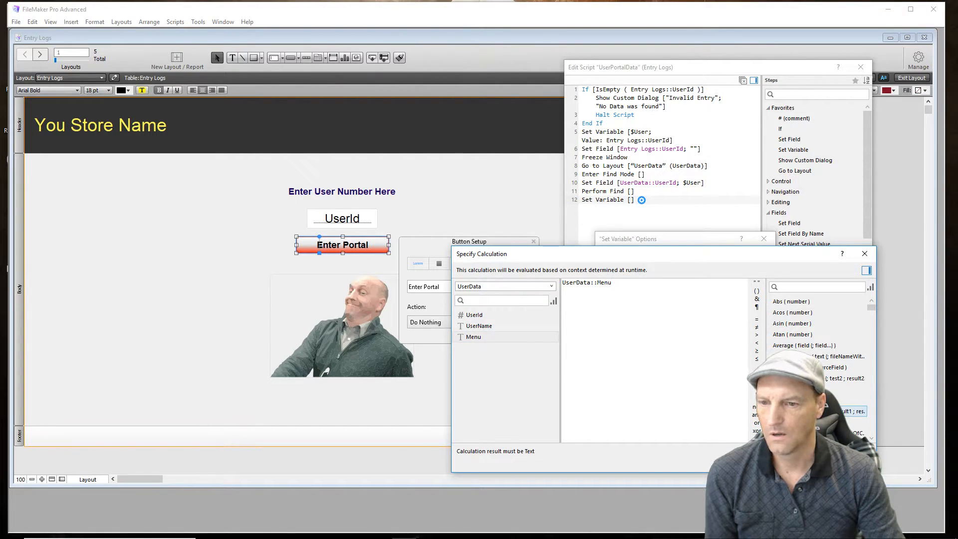
click(812, 460)
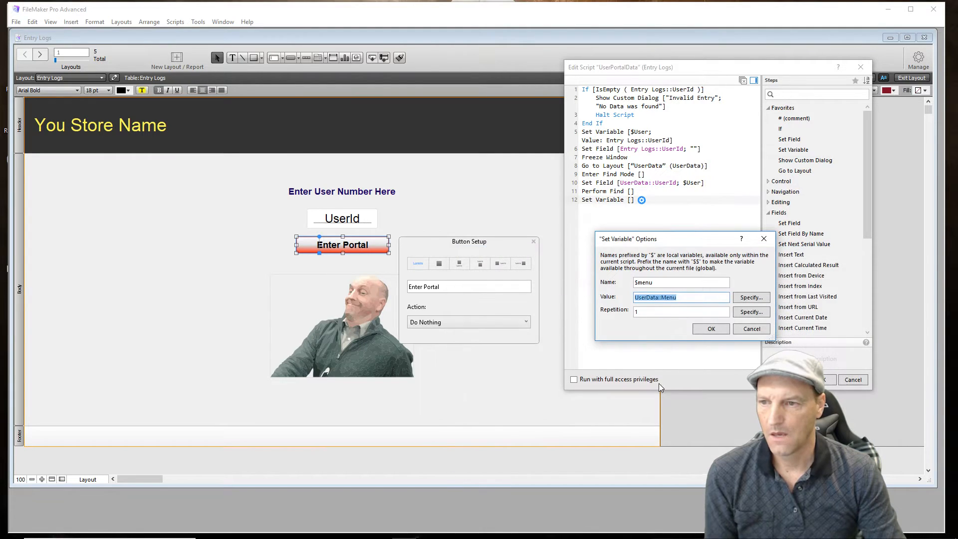
click(704, 329)
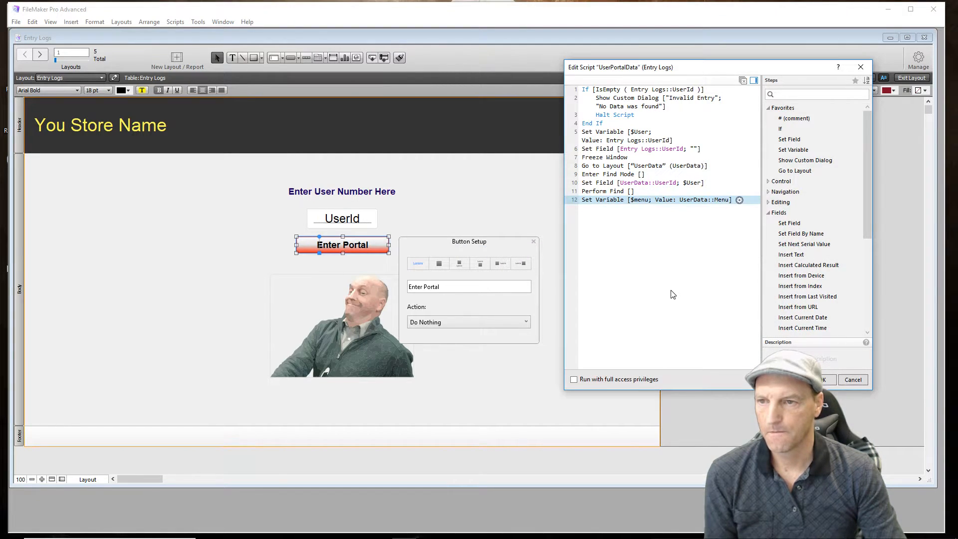
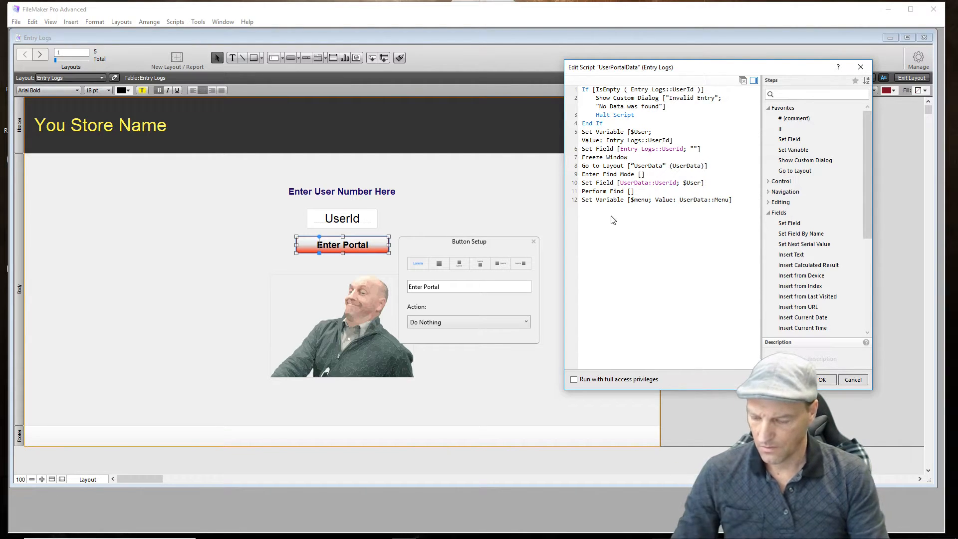
- Add a Go to Layout step after the $menu variable that picks the layout name by the calculation $menu
text(Go)
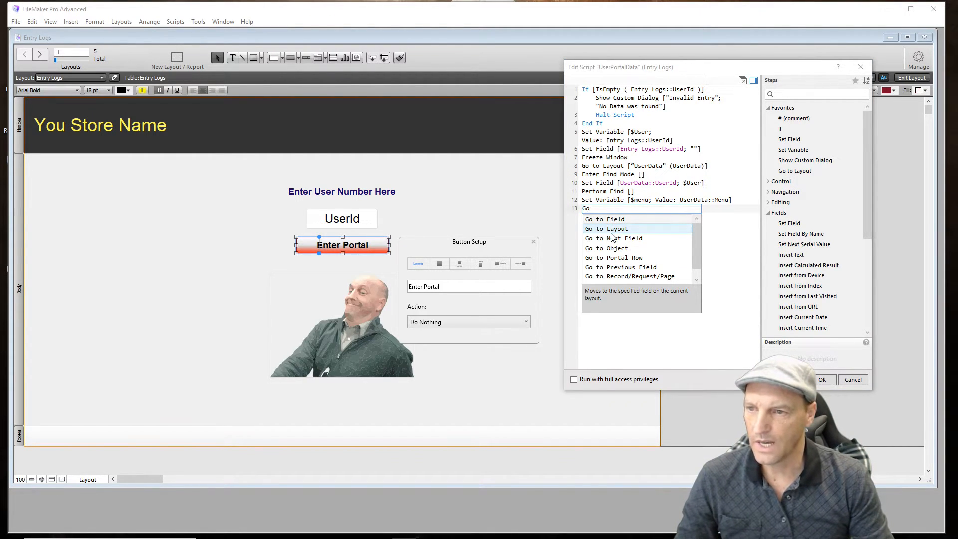
click(628, 231)
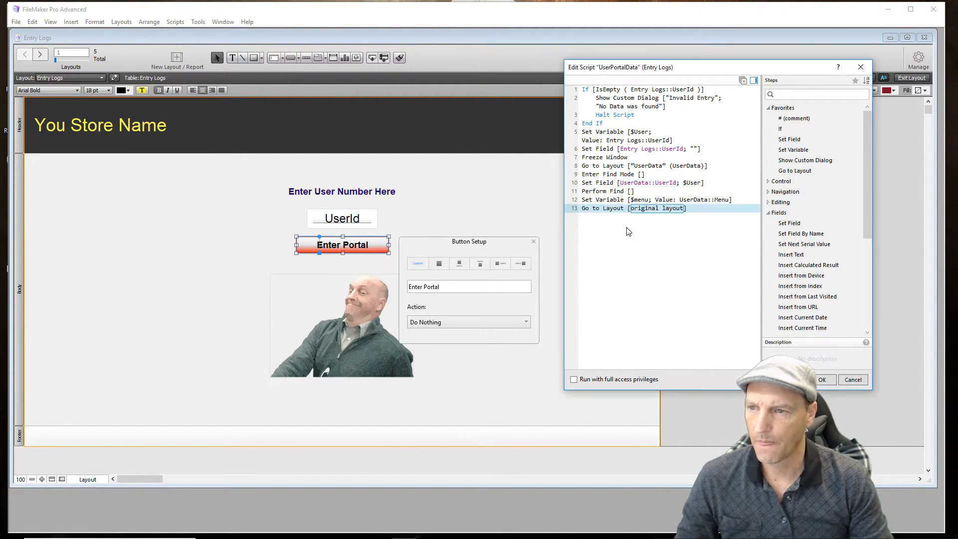
click(669, 210)
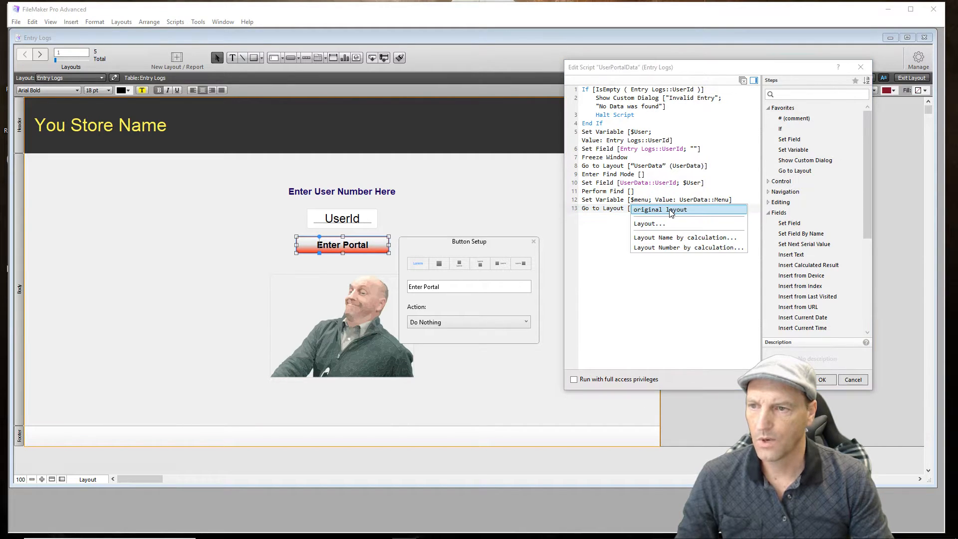
click(665, 238)
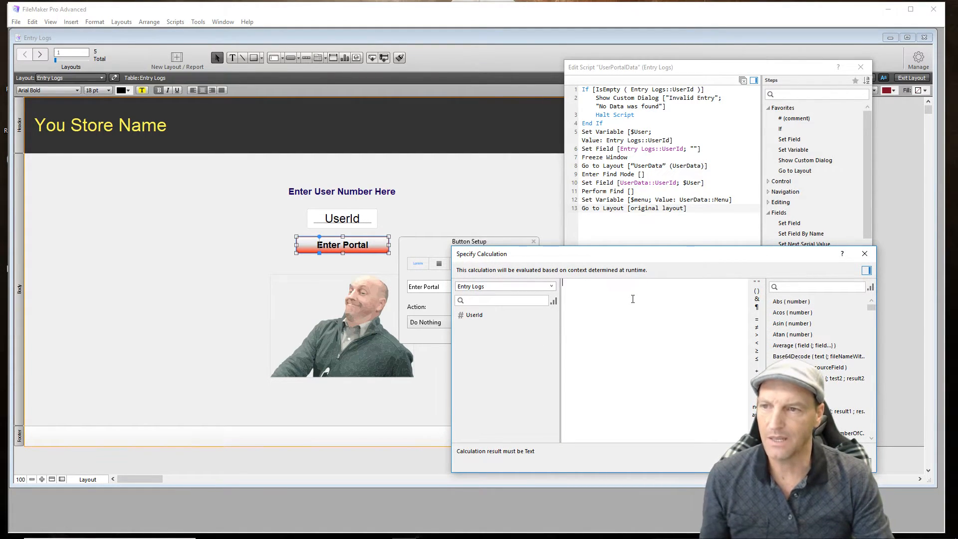
click(757, 283)
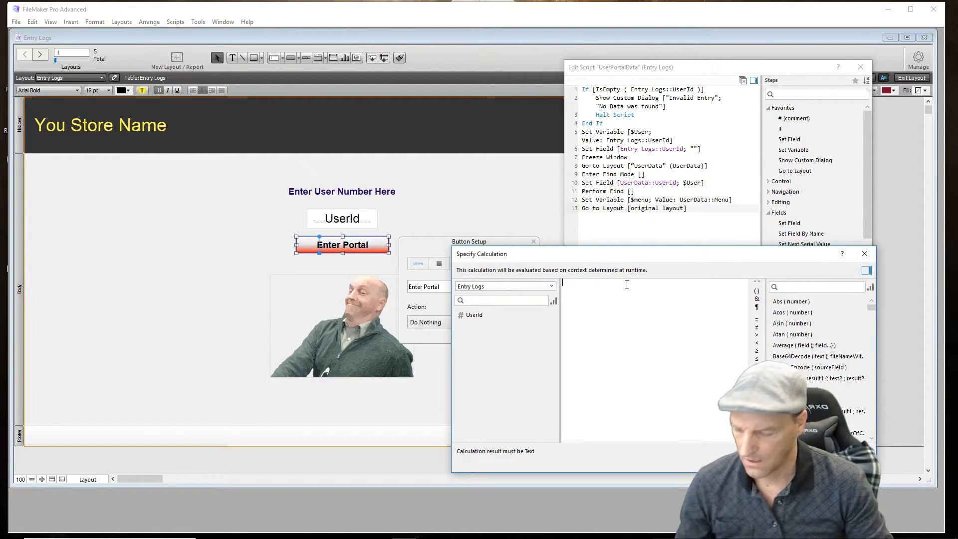
text($menu)
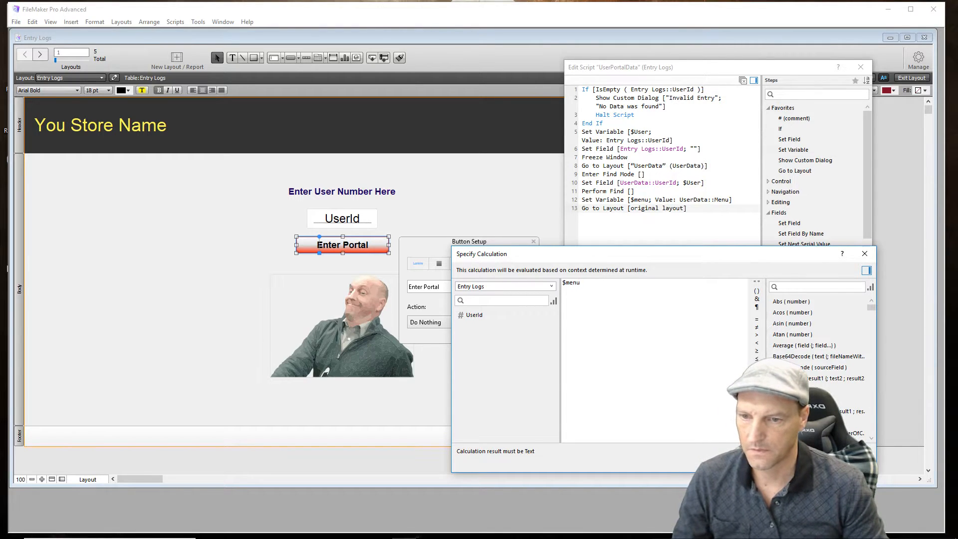
key(Return)
click(673, 321)
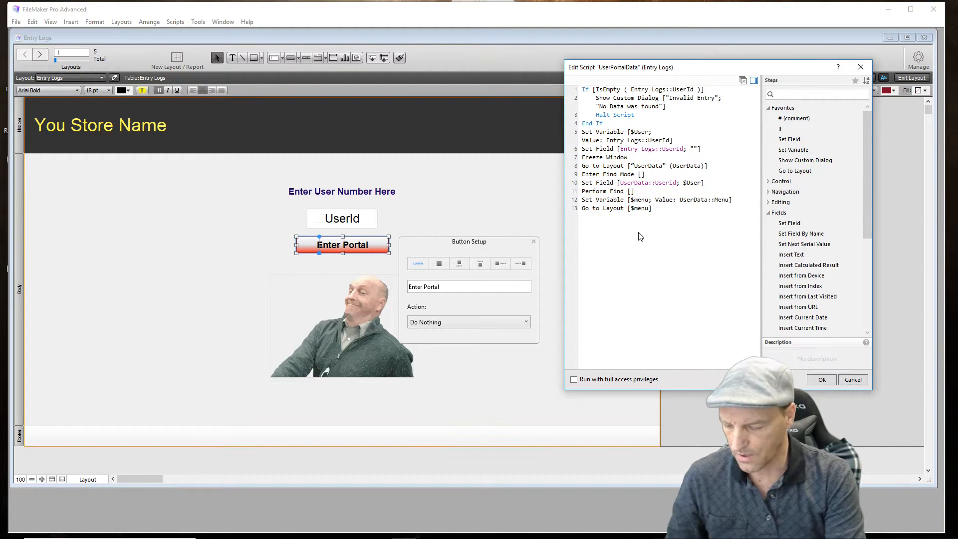
- Add a Halt Script step at the end of the UserPortalData script and save the script
text(Hal)
click(596, 230)
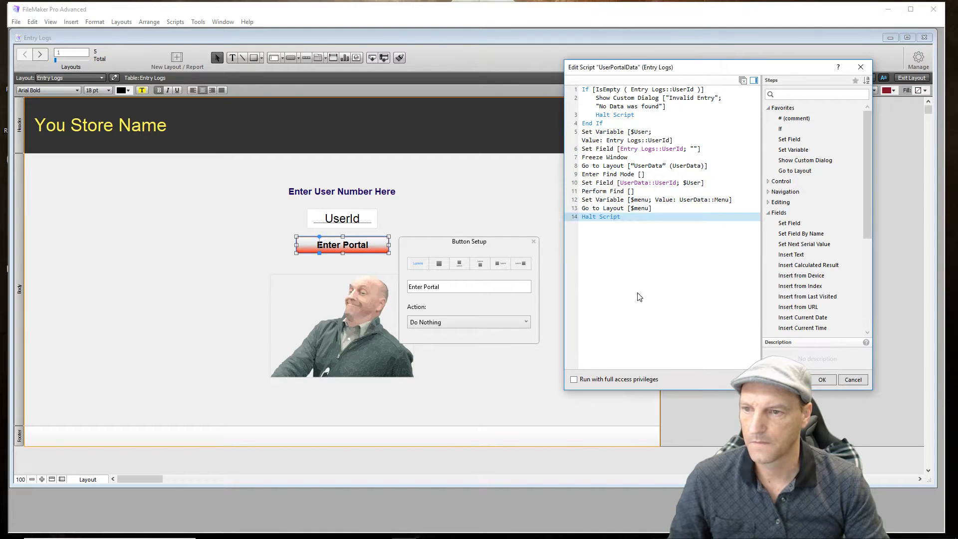
click(819, 380)
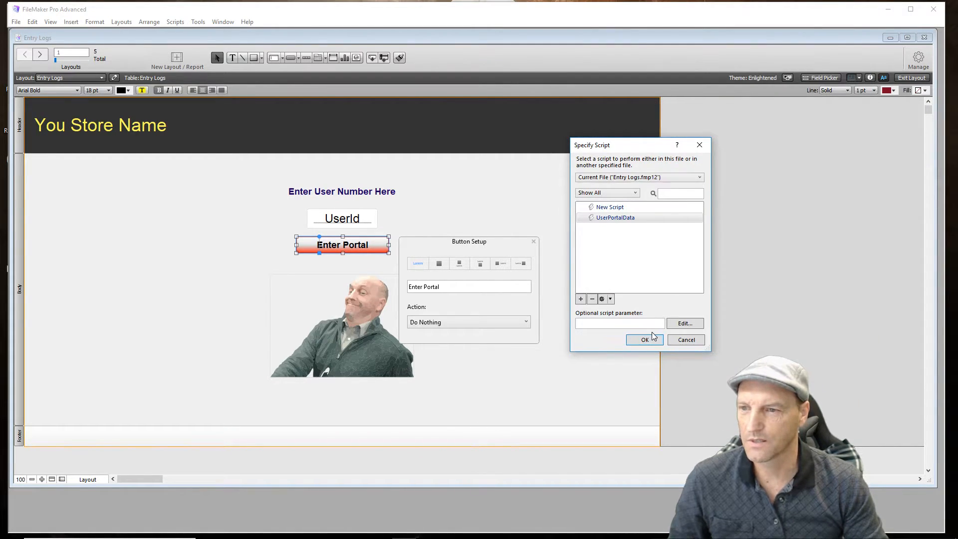
- Assign the UserPortalData script to the Enter Portal button and return the Entry Logs layout to Browse mode
click(645, 340)
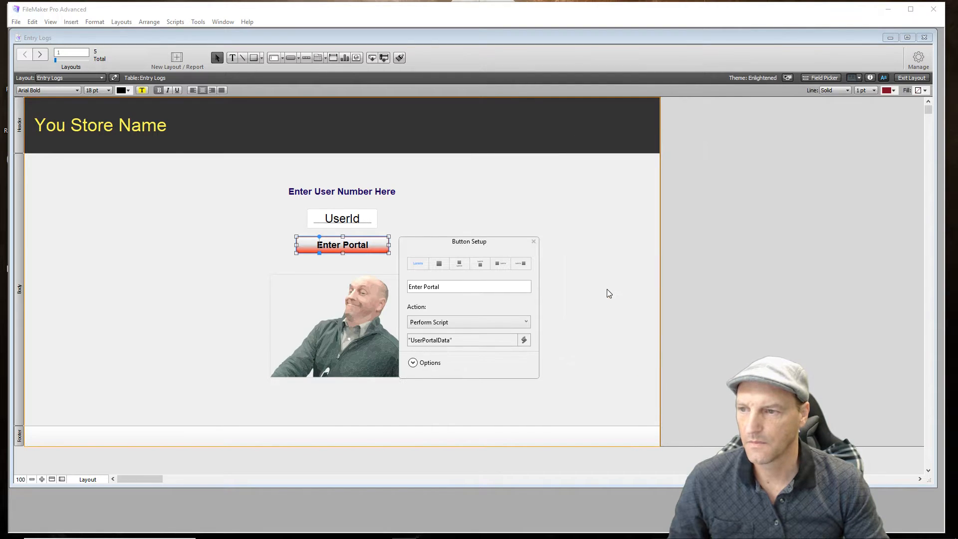
click(608, 290)
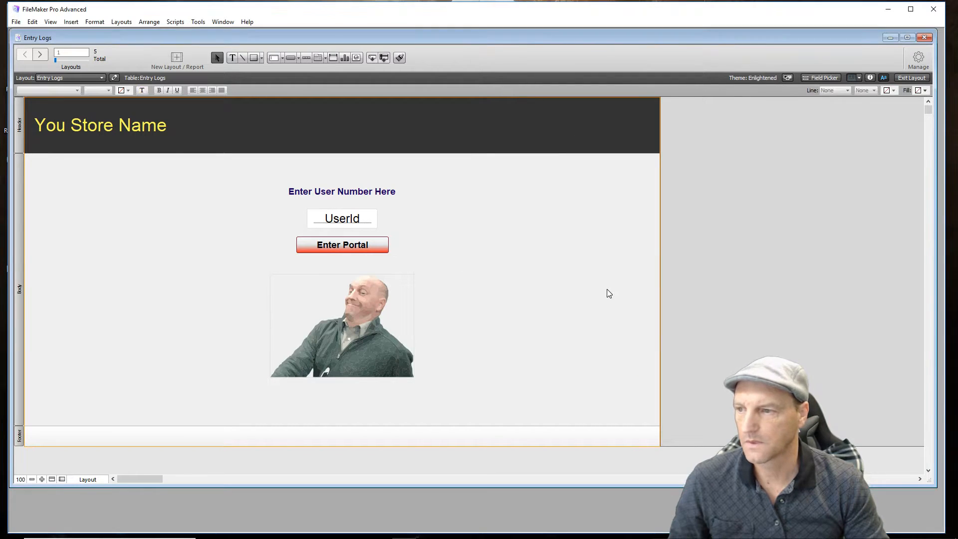
click(908, 76)
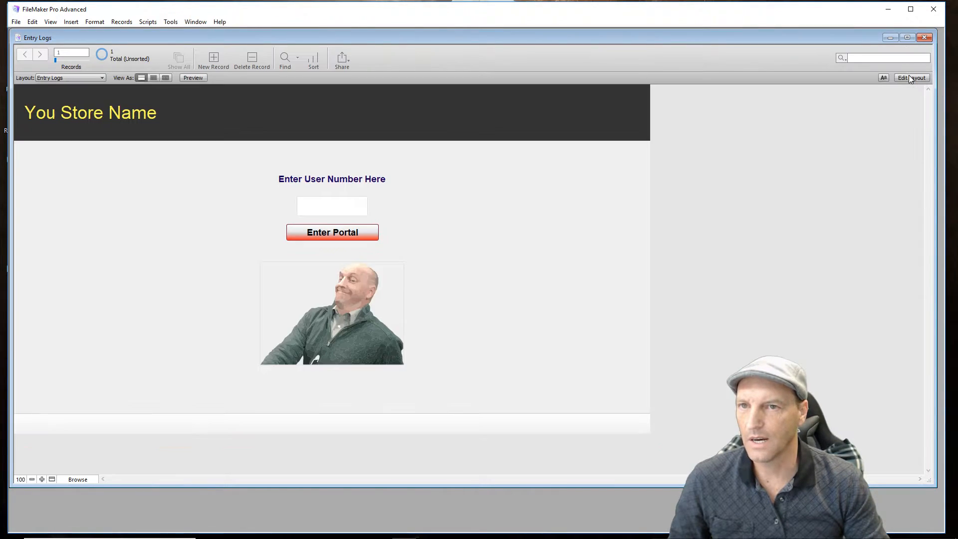
- Test Enter Portal on the Entry Logs layout with the user number assigned to MenuOne
click(332, 205)
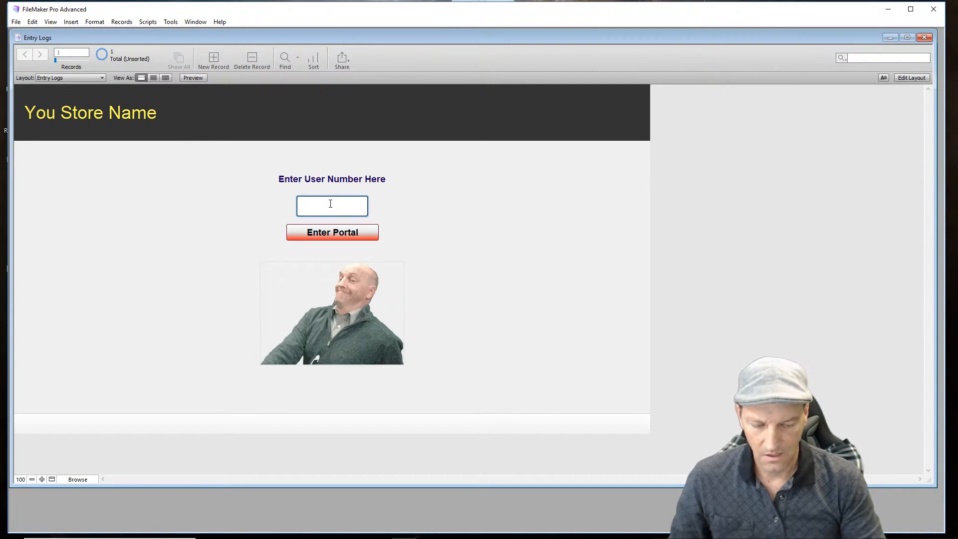
text(123)
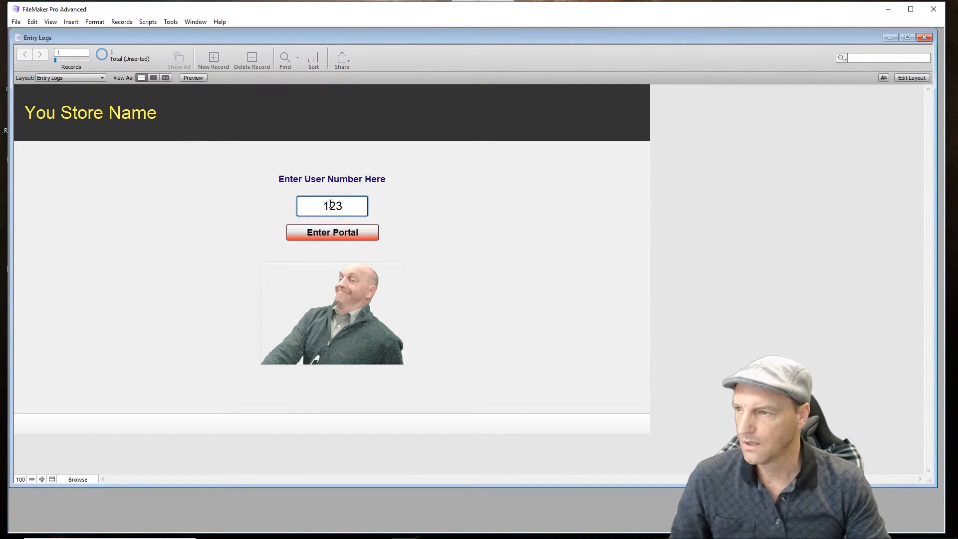
text(4)
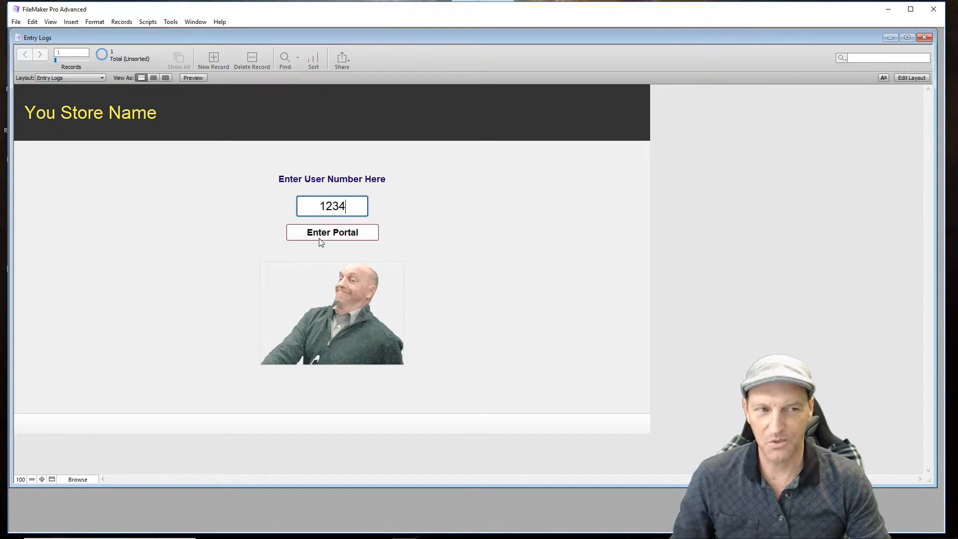
click(353, 238)
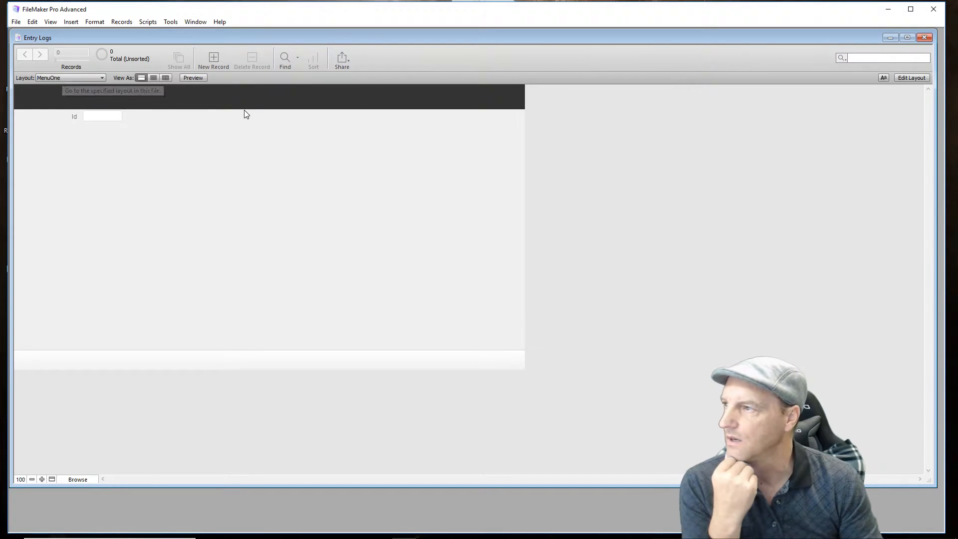
- Return to the Entry Logs layout and test Enter Portal with the user number assigned to MenuTwo
click(103, 79)
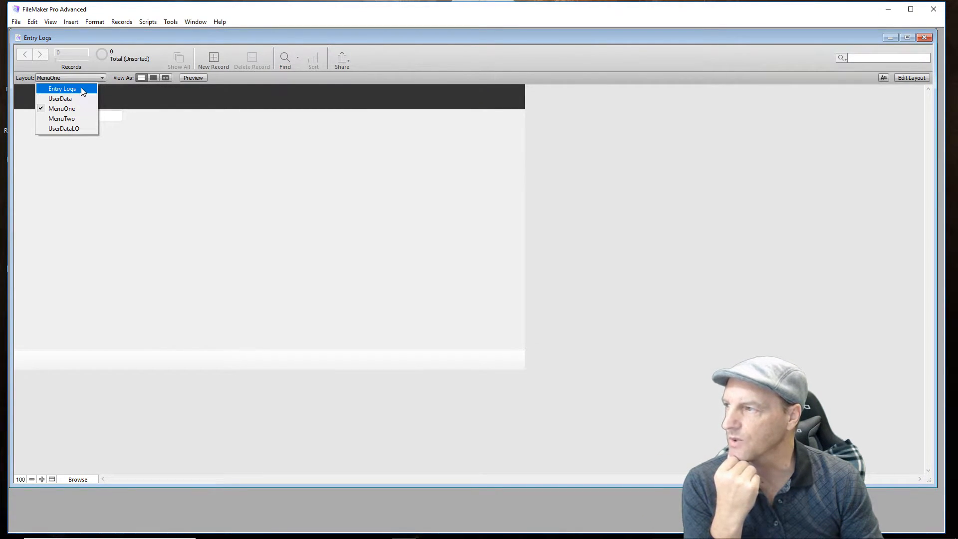
click(83, 91)
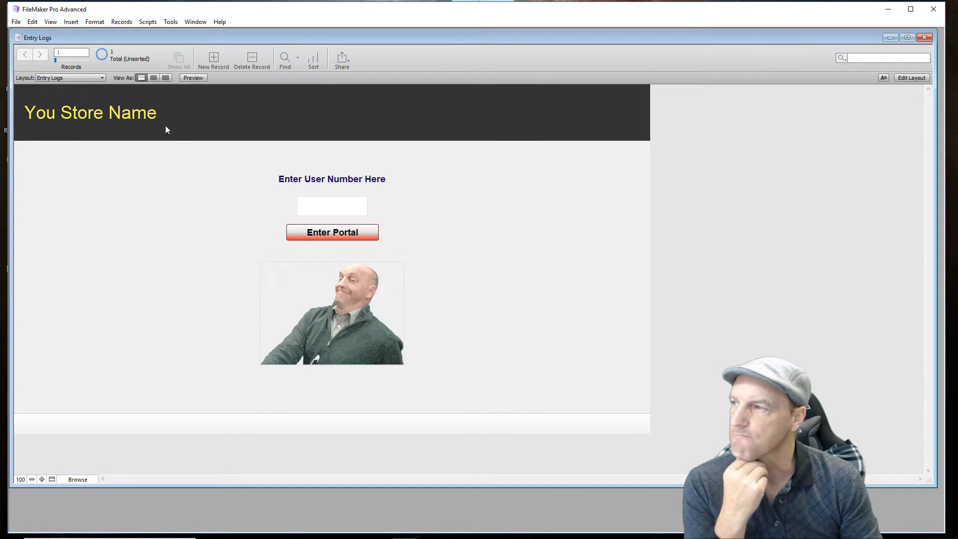
click(358, 207)
text(1235)
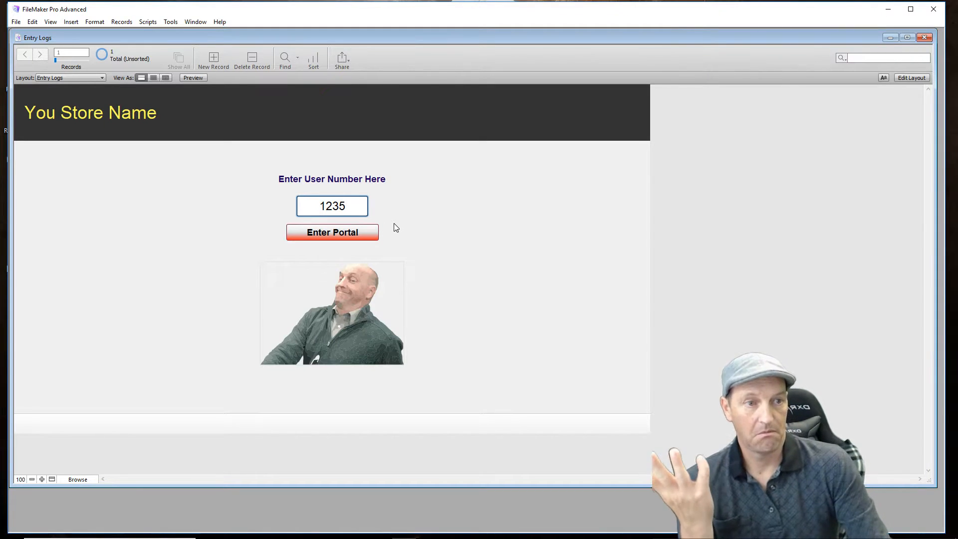
click(342, 235)
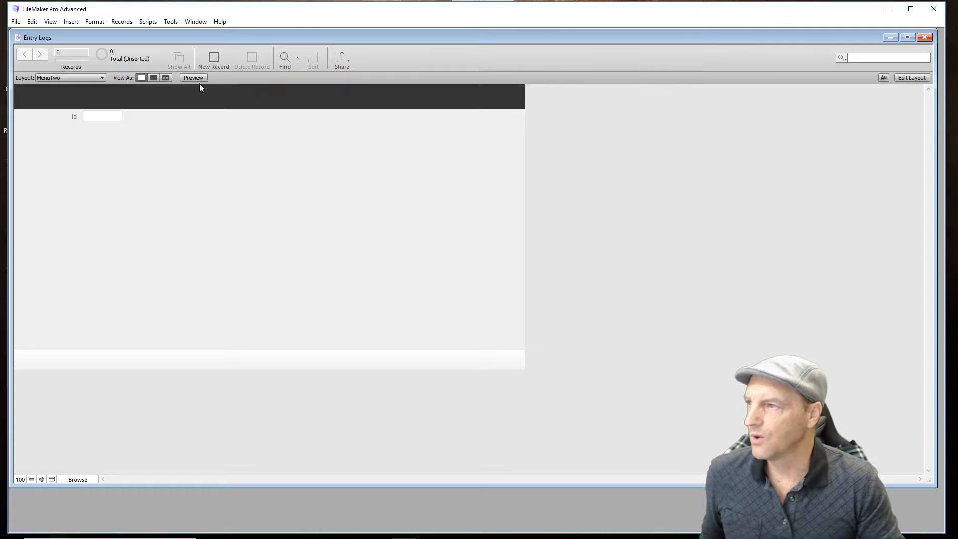
- Edit the MenuTwo layout and draw a rectangle in the middle of its body
click(911, 78)
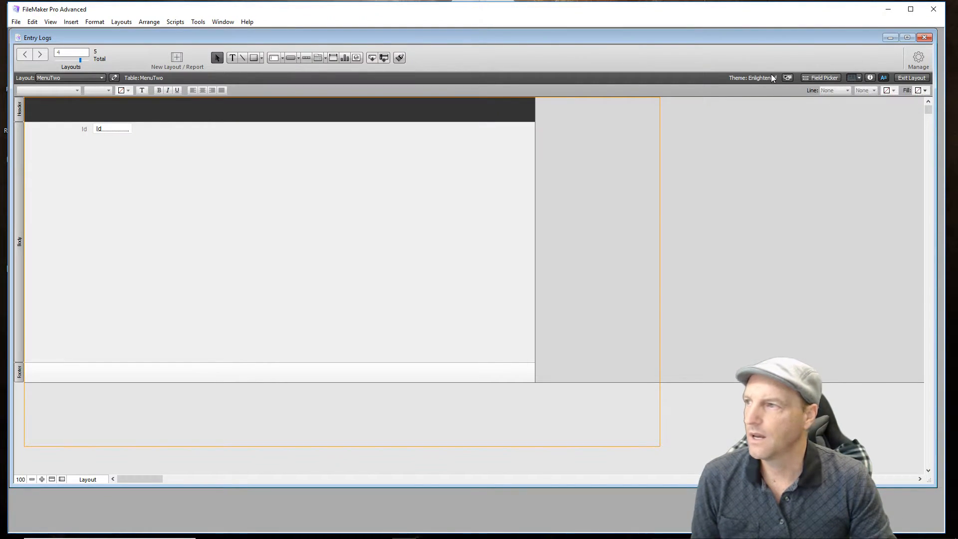
click(254, 58)
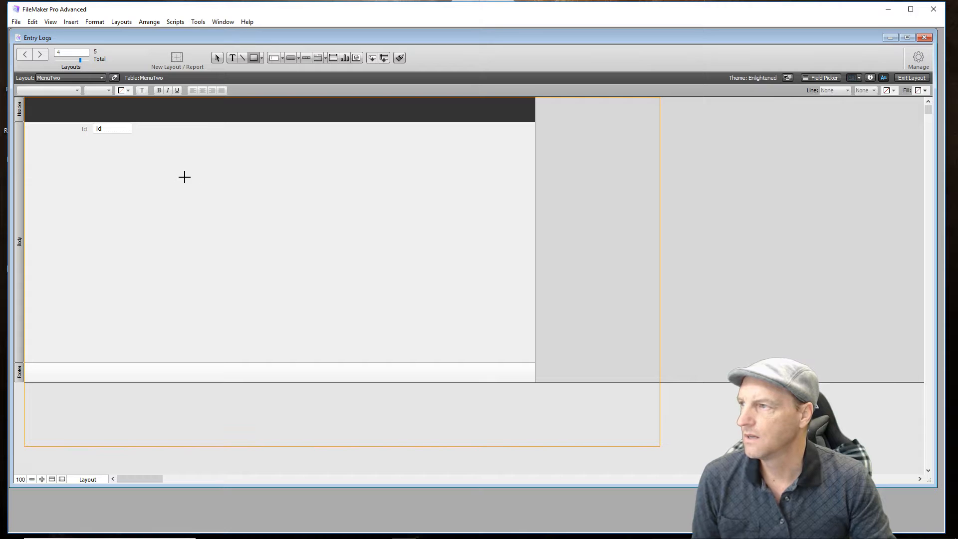
drag(190, 175, 320, 263)
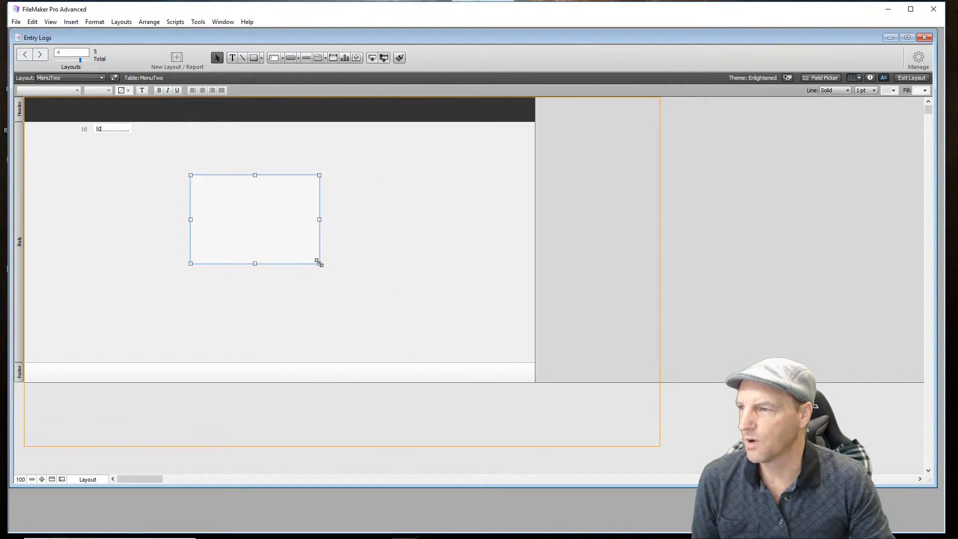
- Set the new rectangle's fill type to Image
click(871, 78)
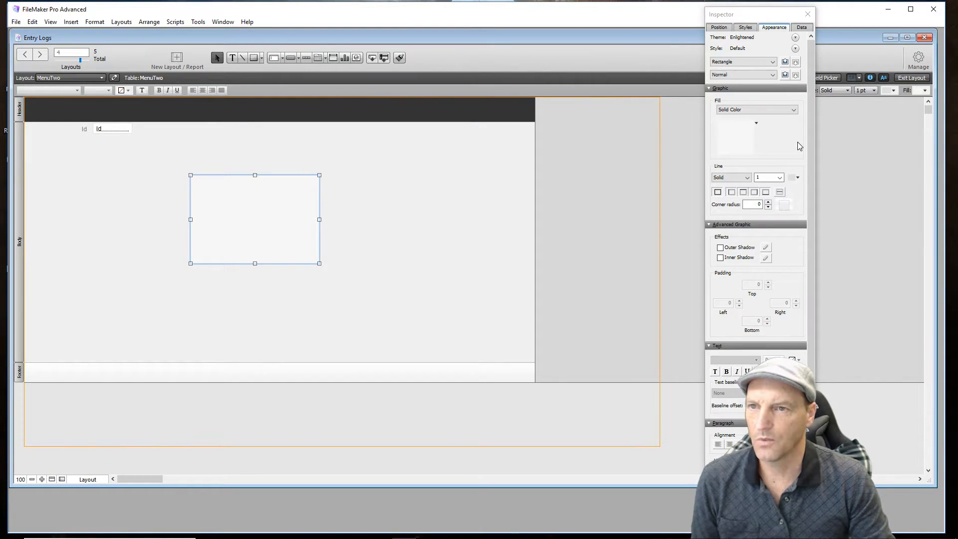
click(794, 110)
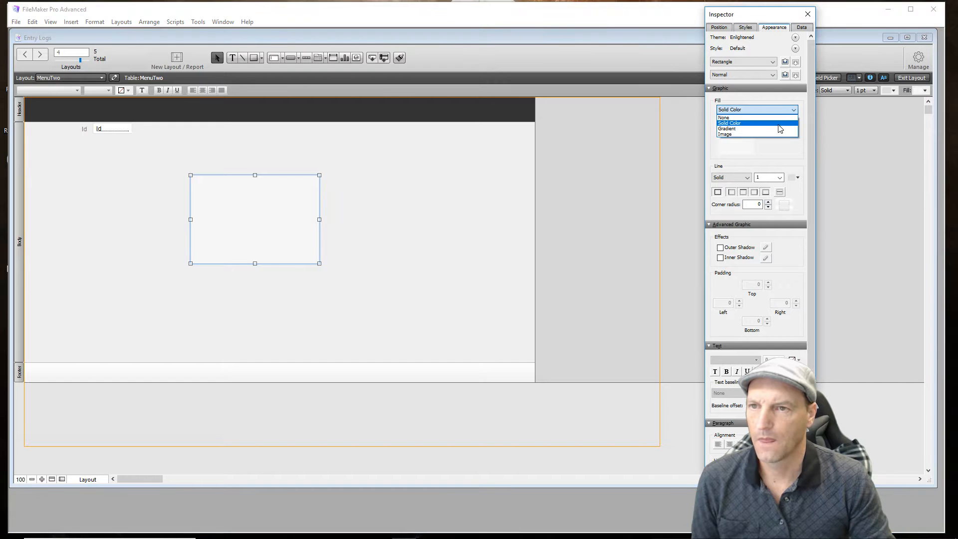
click(765, 135)
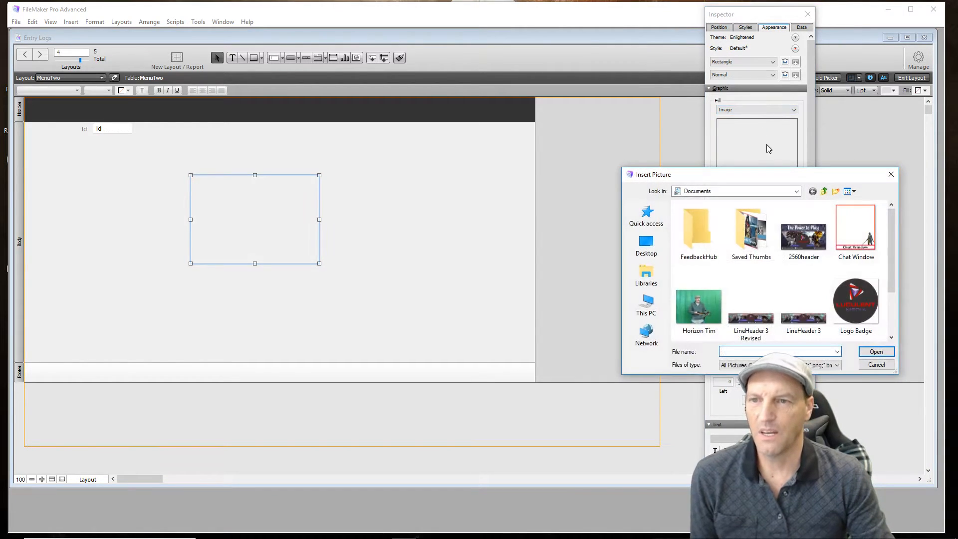
- Browse to the Pictures folder on New Volume (E:) for the rectangle's fill image
scroll(853, 260, down, 2)
scroll(831, 279, up, 2)
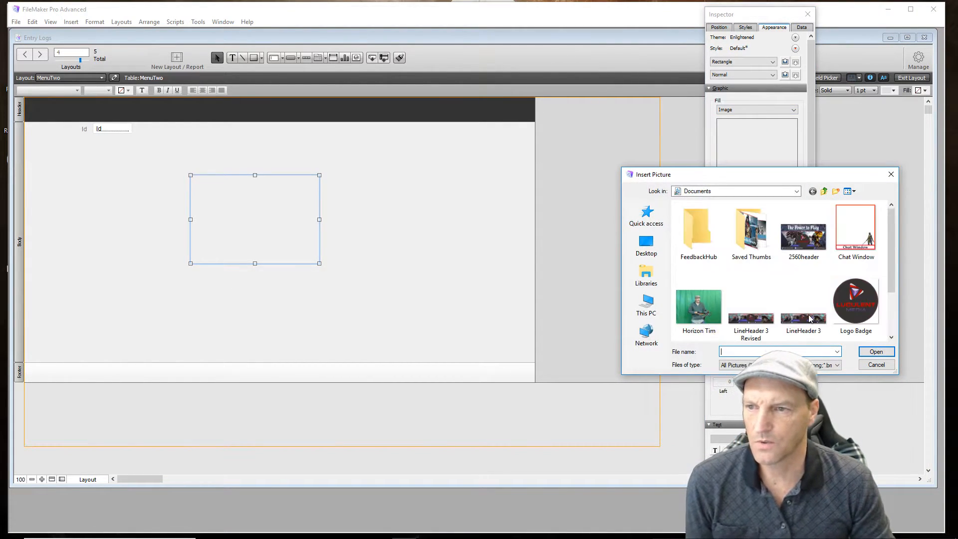
scroll(810, 318, down, 2)
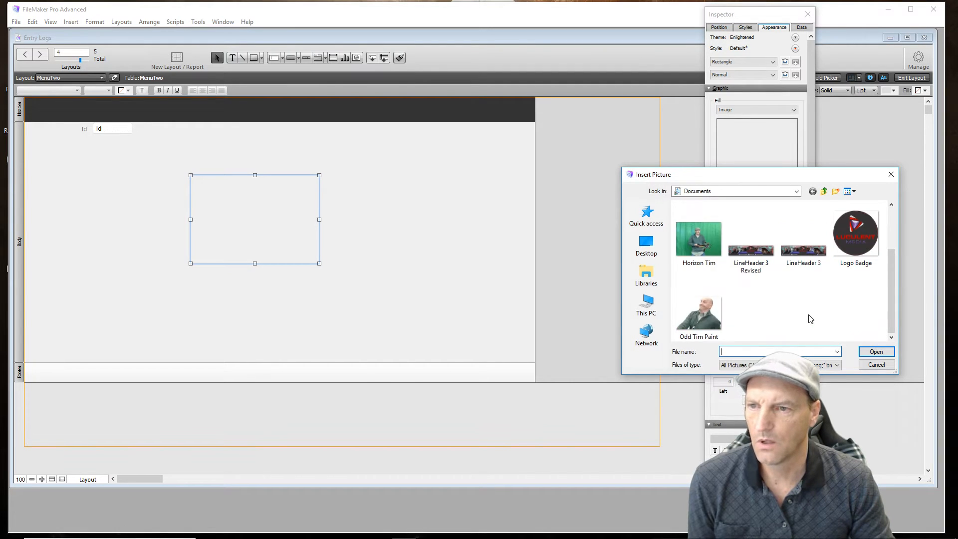
scroll(809, 317, up, 2)
scroll(751, 240, down, 2)
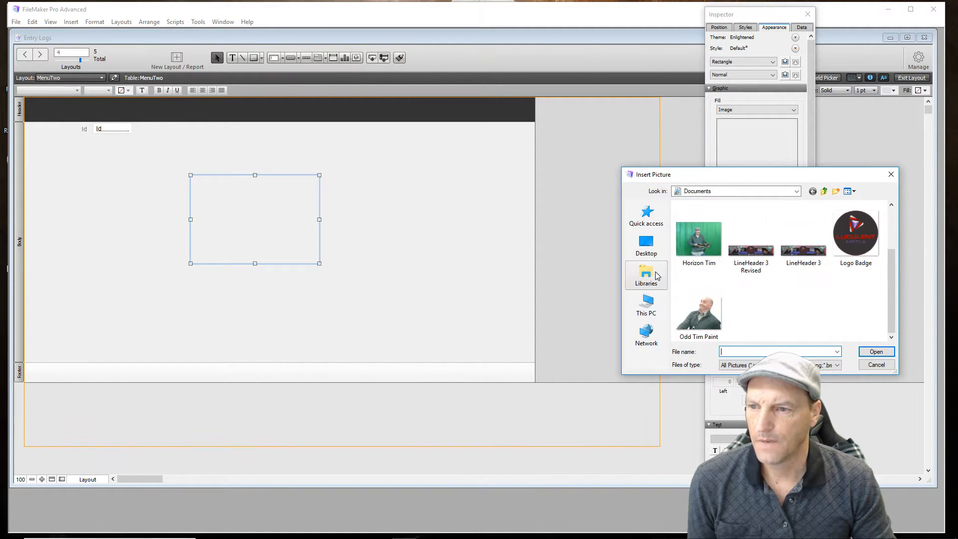
click(649, 302)
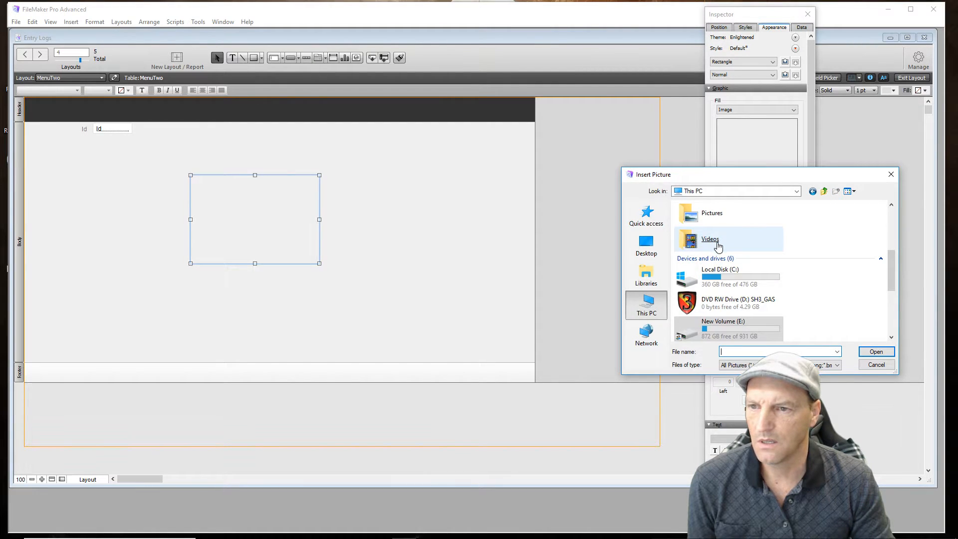
scroll(717, 239, down, 5)
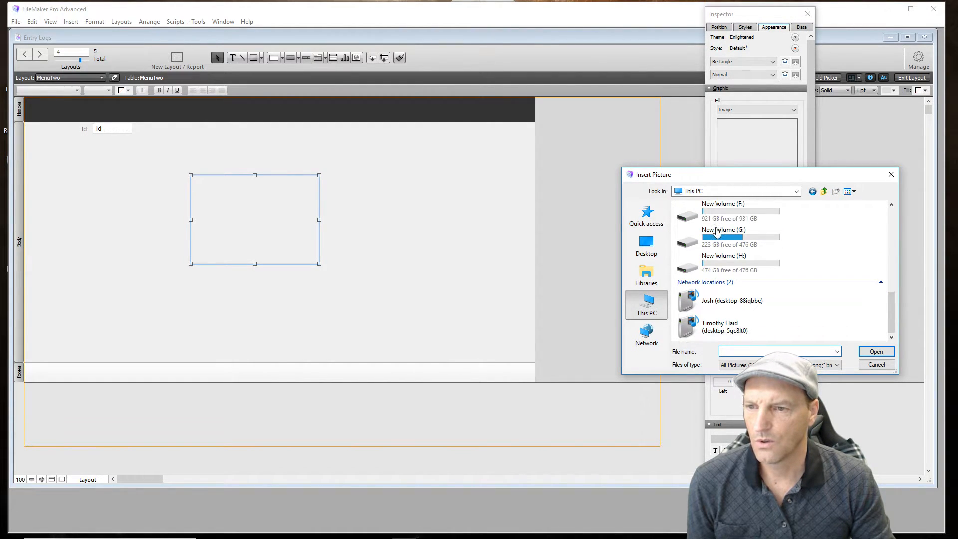
scroll(718, 232, up, 6)
scroll(717, 232, down, 3)
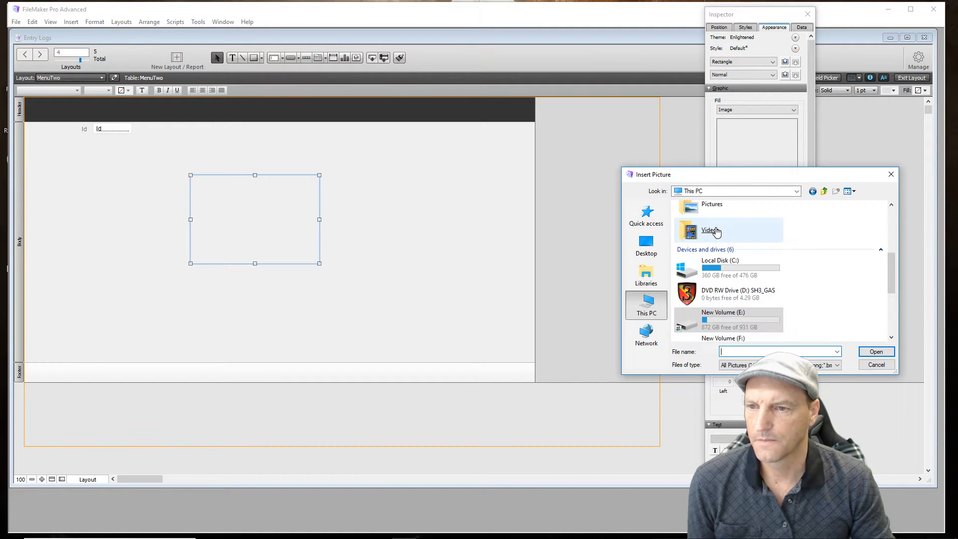
scroll(717, 232, down, 3)
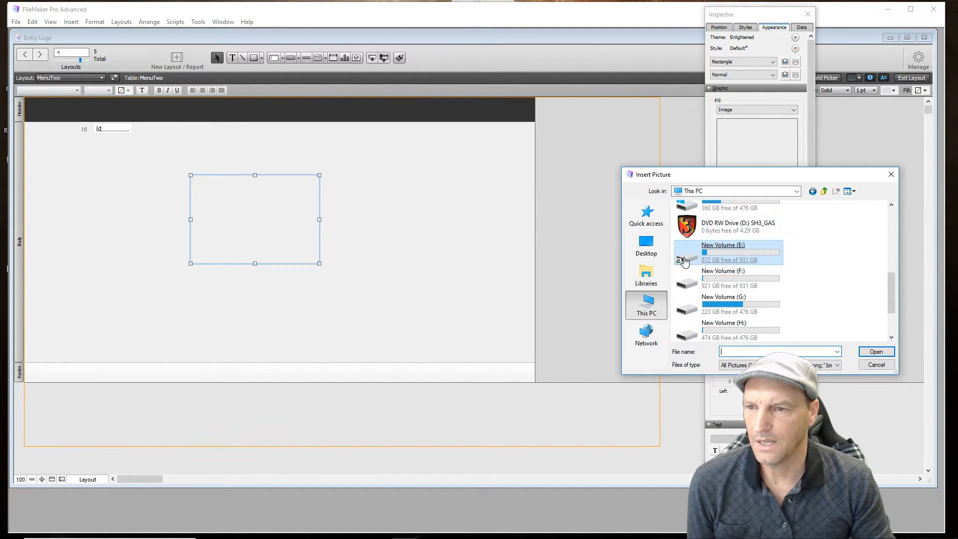
double_click(684, 261)
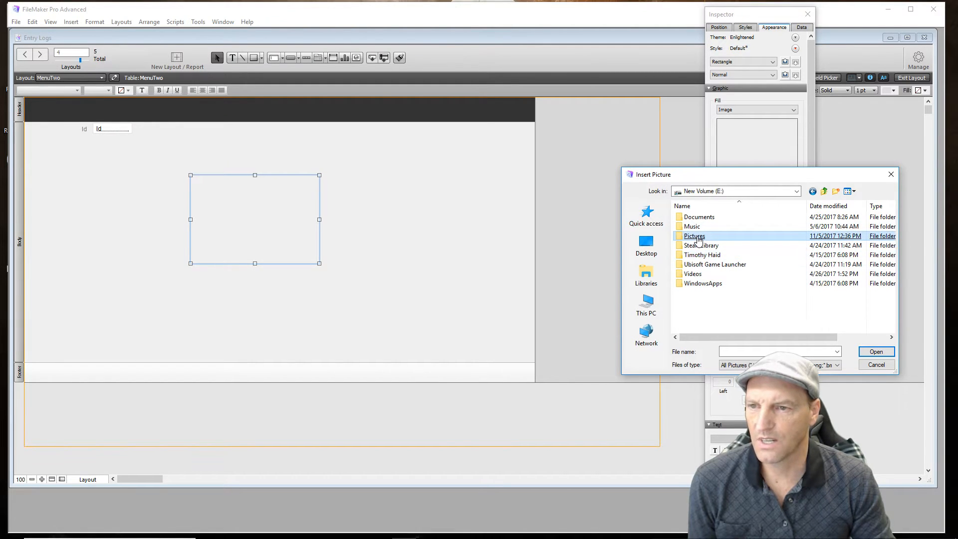
double_click(697, 237)
- Insert the LM_Halloween logo picture as the rectangle's fill image
scroll(740, 280, down, 3)
click(742, 283)
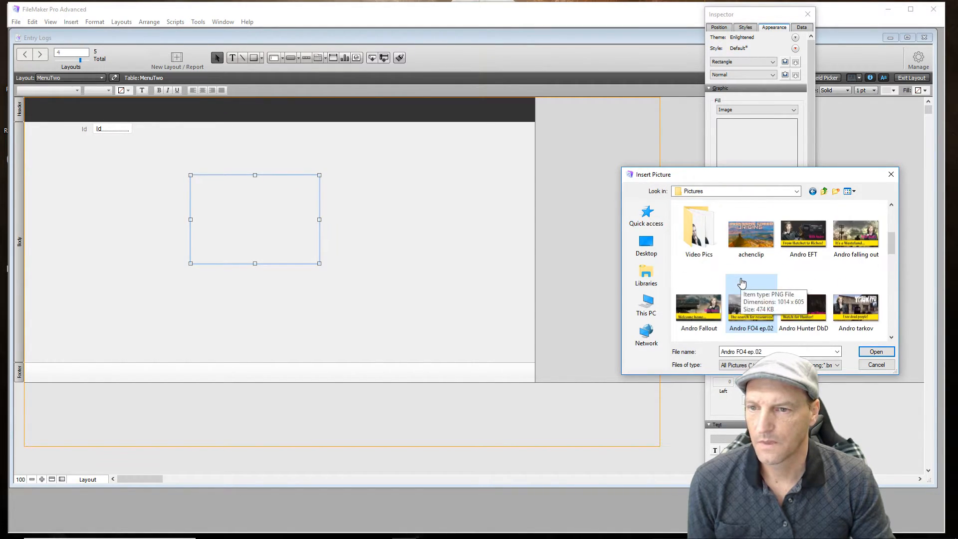
scroll(742, 283, down, 5)
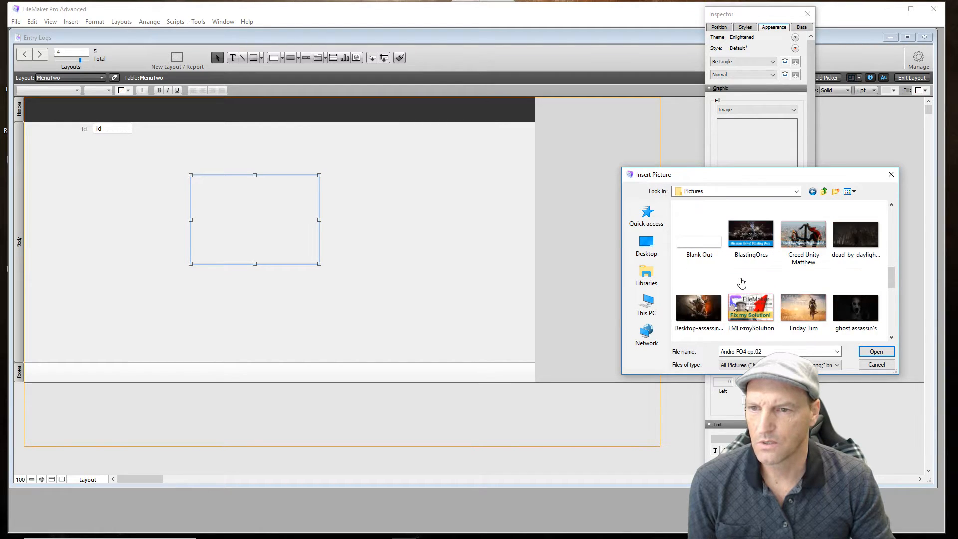
scroll(742, 284, down, 2)
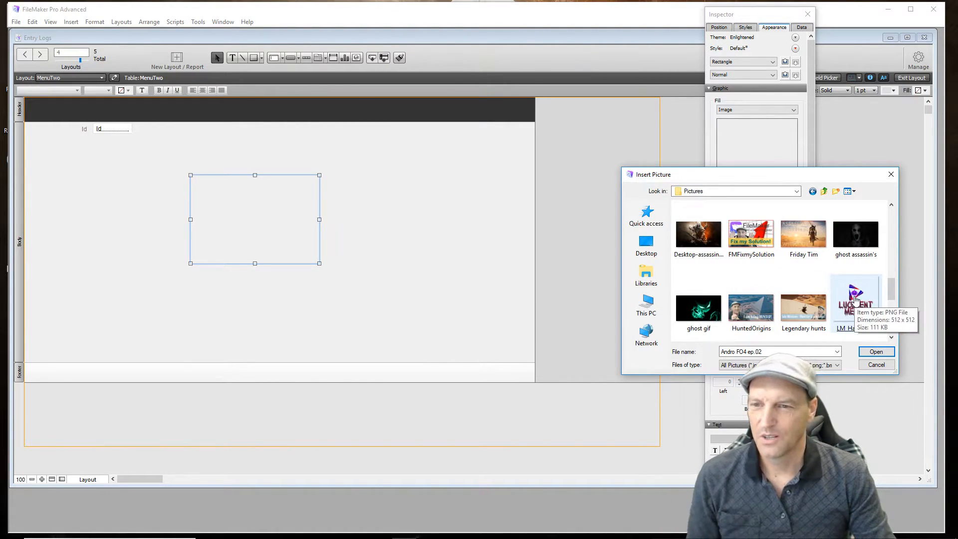
double_click(850, 299)
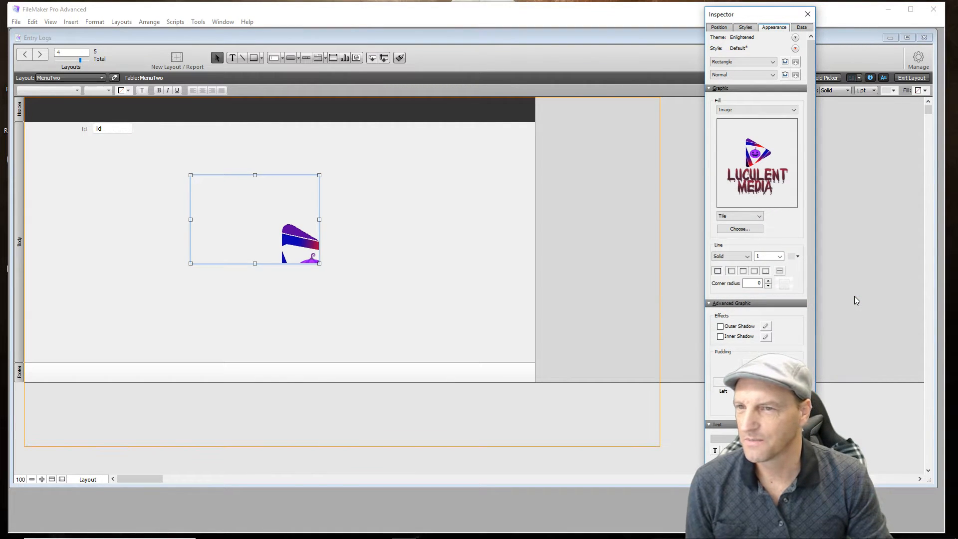
- Set the logo image to Scale to Fit and move its rectangle slightly toward the center of the MenuTwo body
click(758, 217)
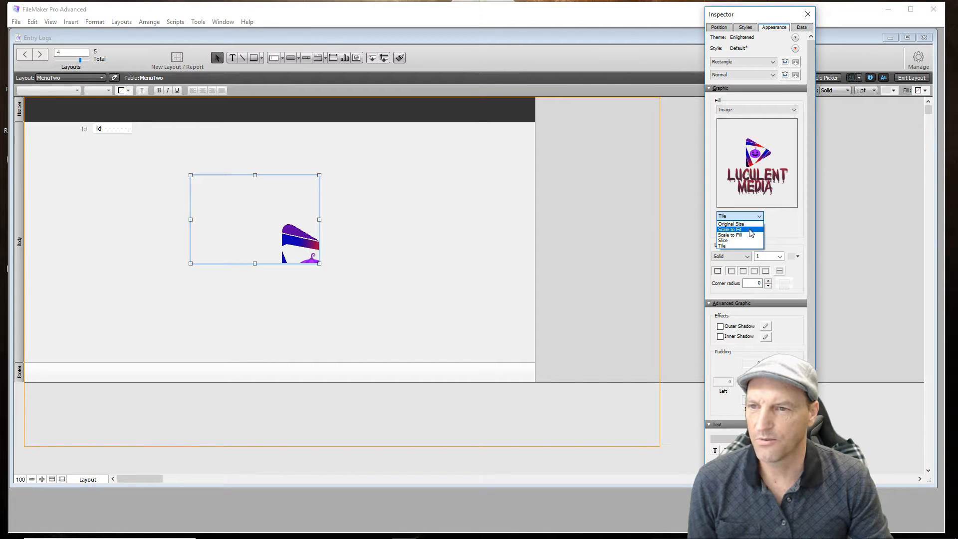
click(751, 231)
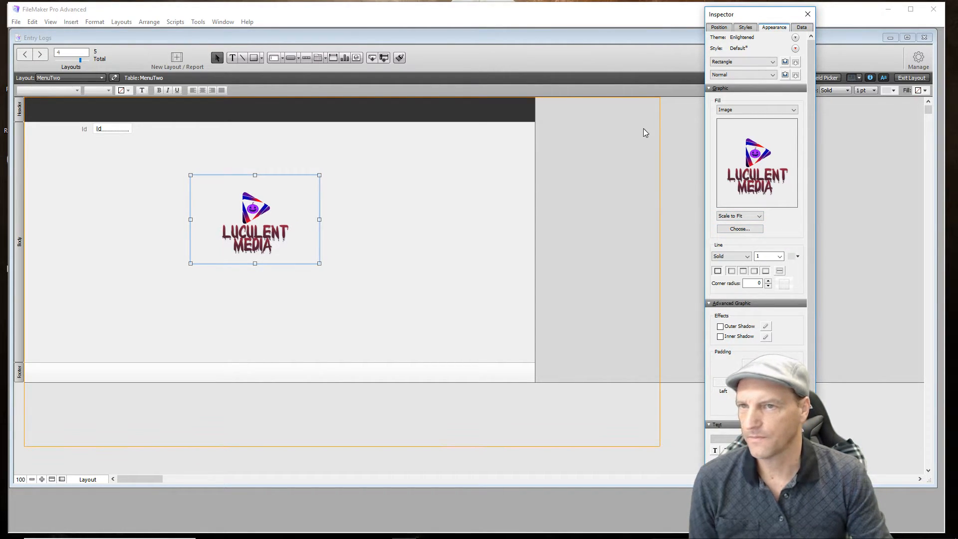
click(809, 14)
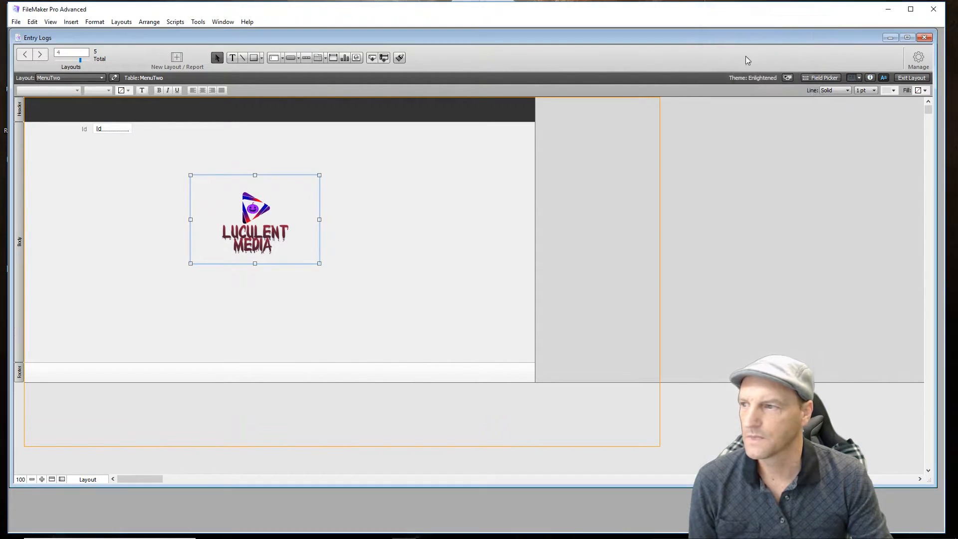
drag(296, 216, 319, 228)
click(101, 236)
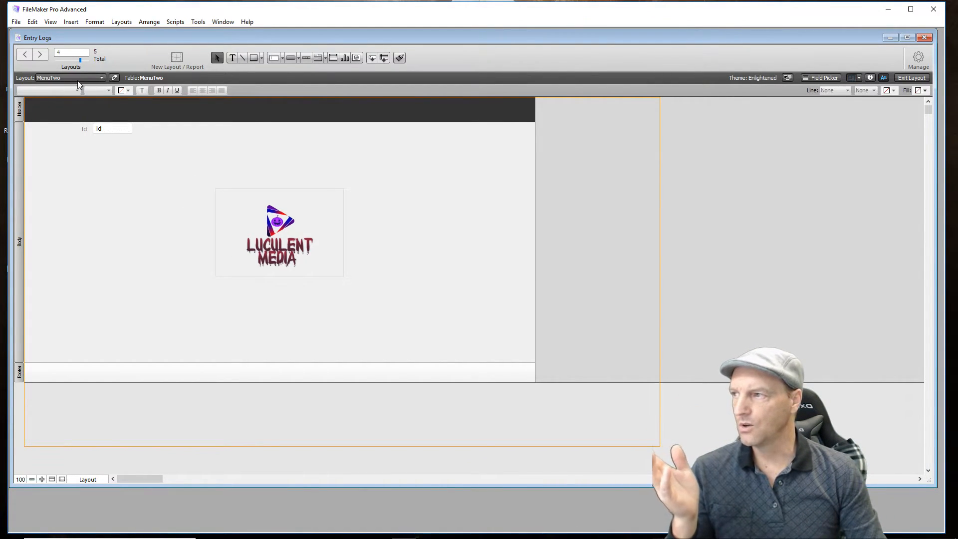
- Switch to the MenuOne layout and draw a rectangle in the middle of its body
click(103, 77)
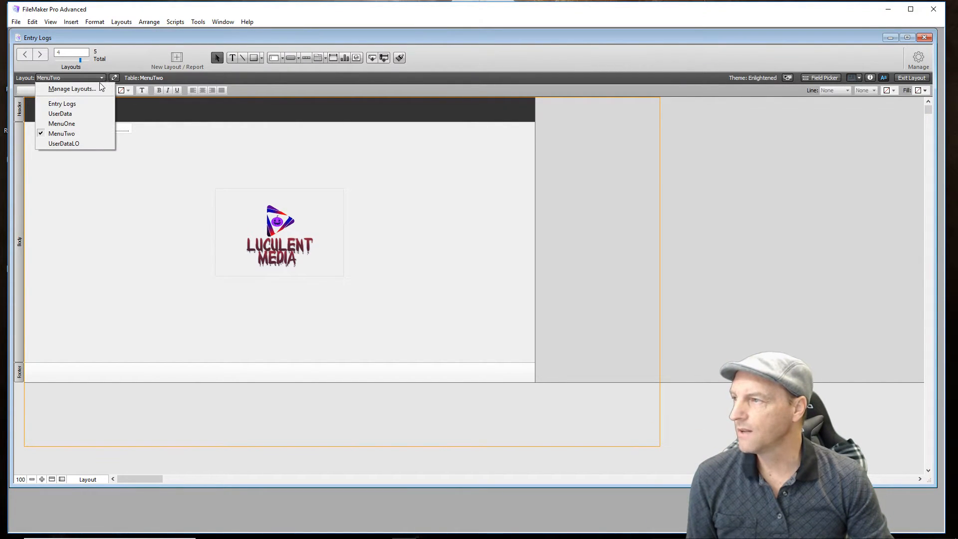
click(93, 124)
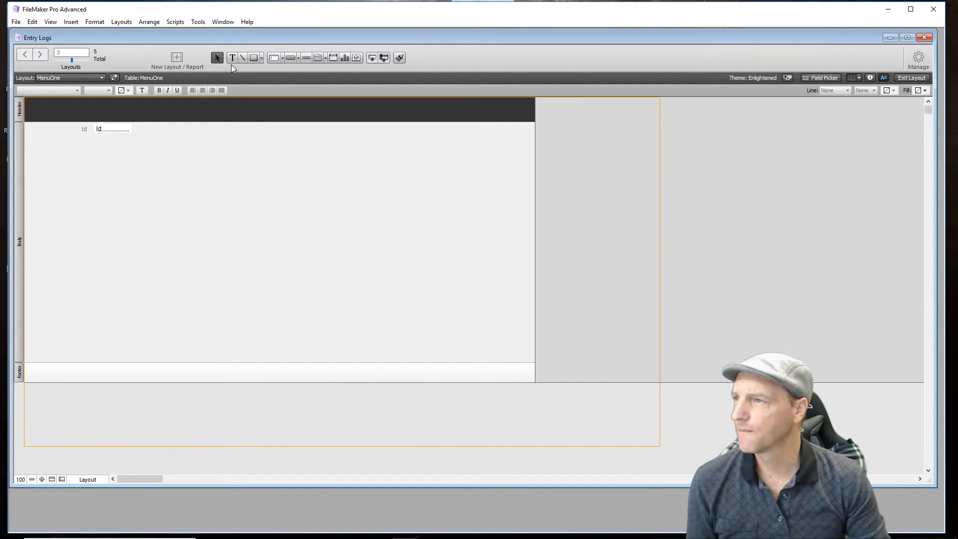
click(255, 57)
drag(215, 201, 348, 294)
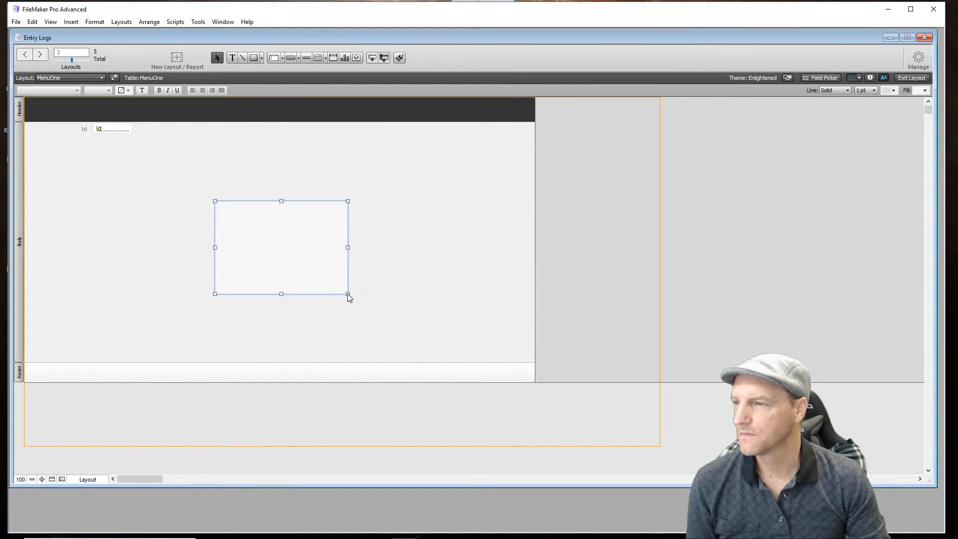
- Set the fill type of the MenuOne rectangle to Image
click(871, 78)
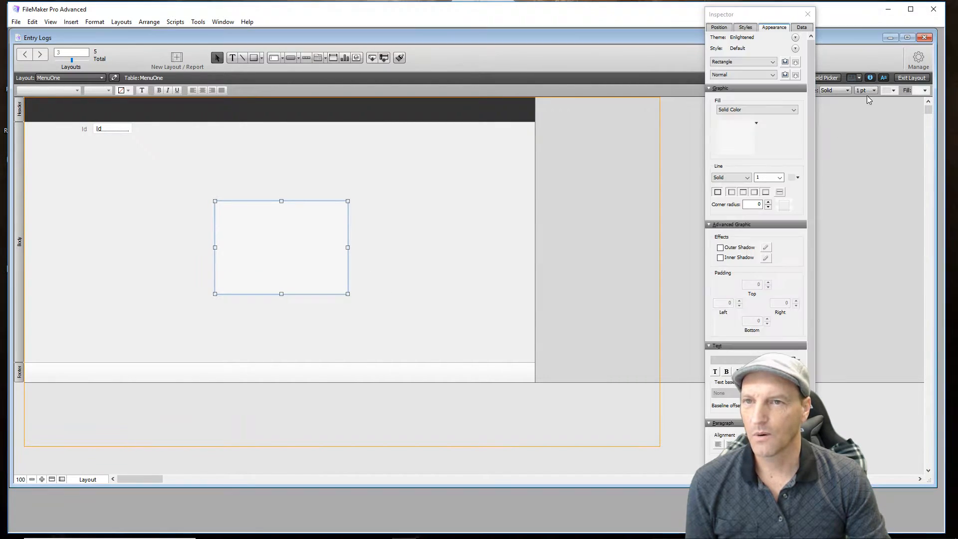
click(763, 110)
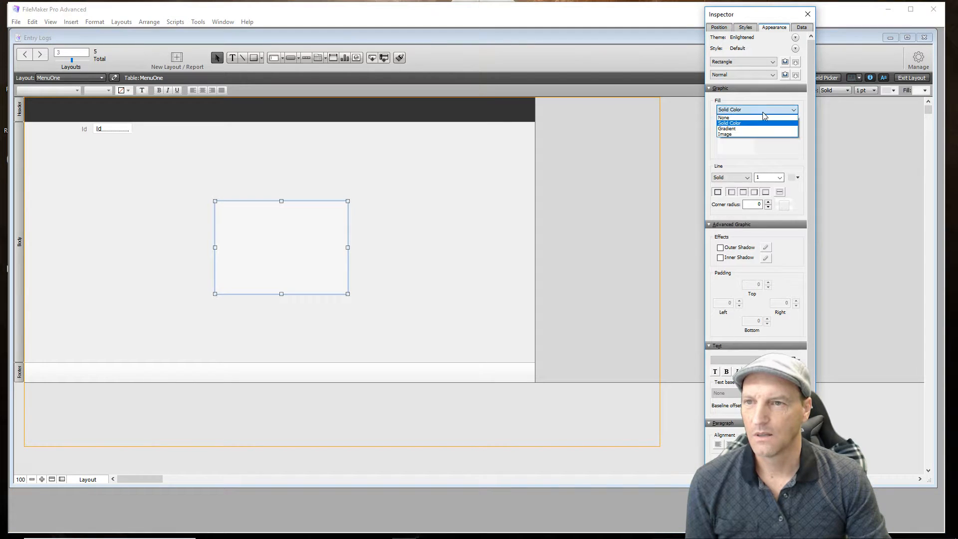
click(751, 134)
- Look through the Pictures folder for a fill image and open its Camera Roll subfolder
scroll(768, 273, down, 3)
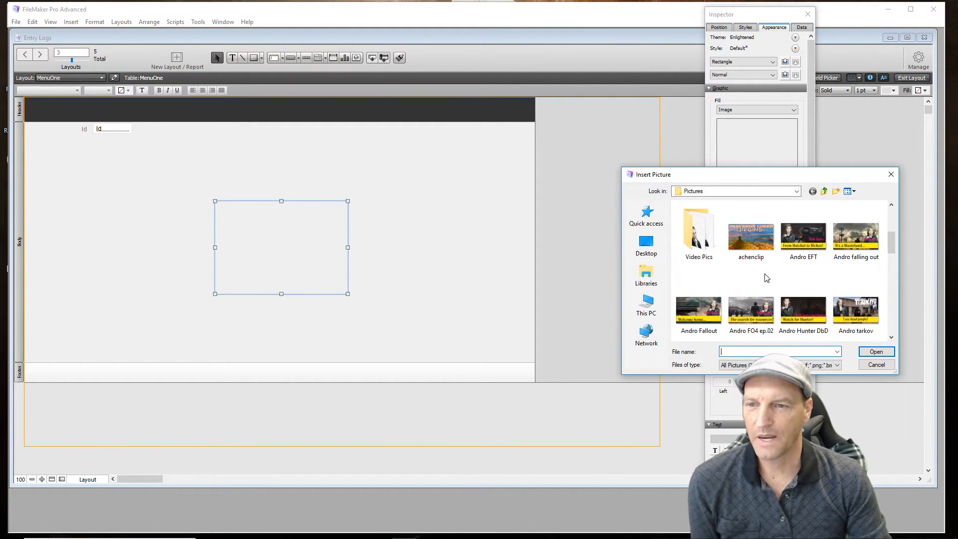
scroll(768, 278, down, 5)
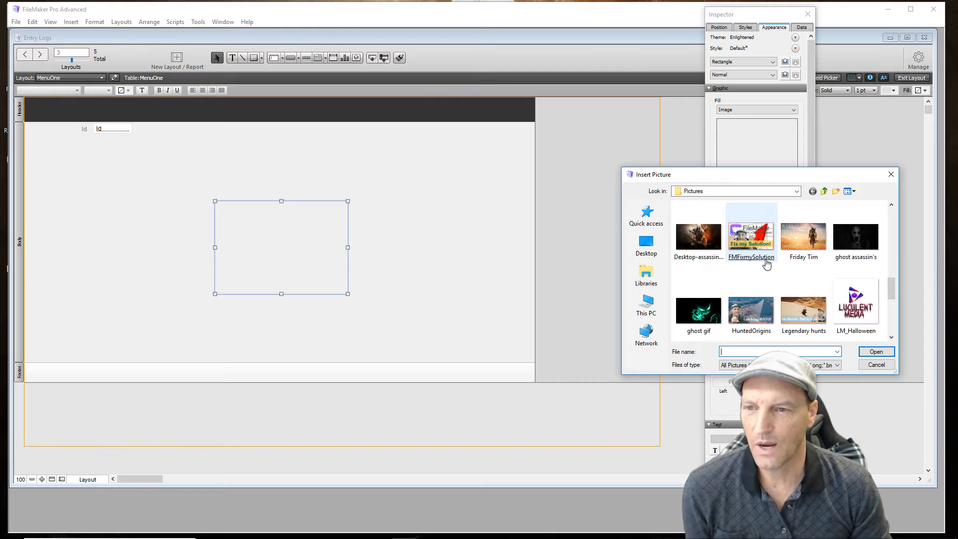
scroll(774, 251, down, 1)
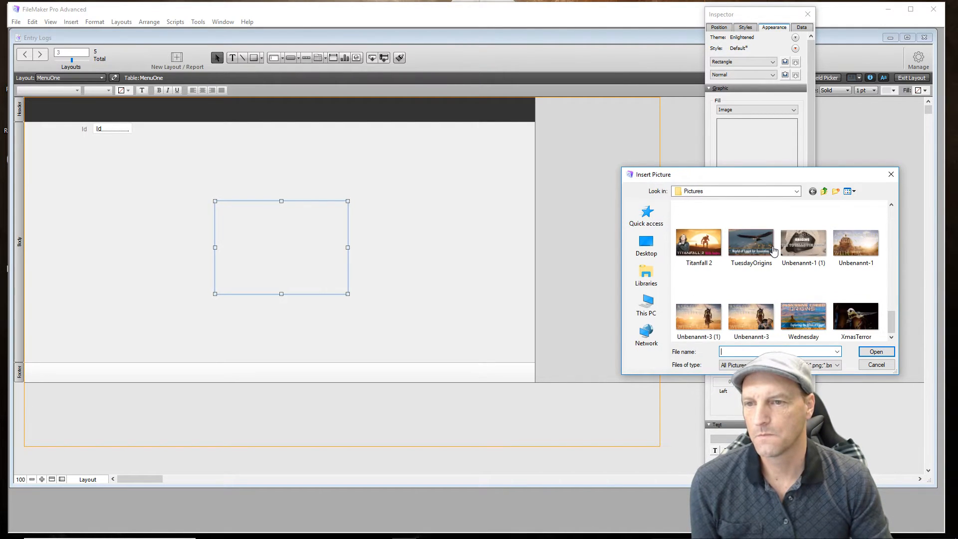
scroll(773, 251, up, 3)
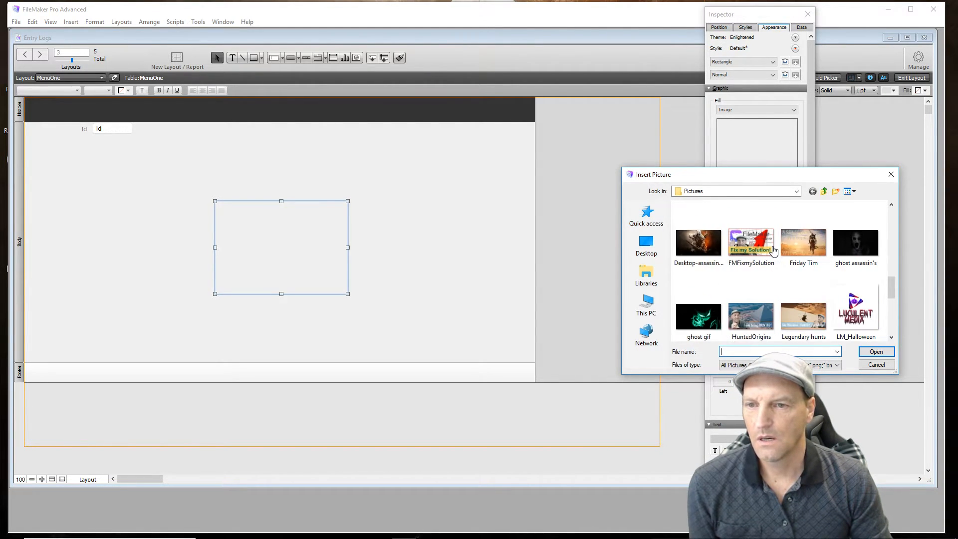
scroll(773, 251, up, 1)
scroll(774, 251, up, 1)
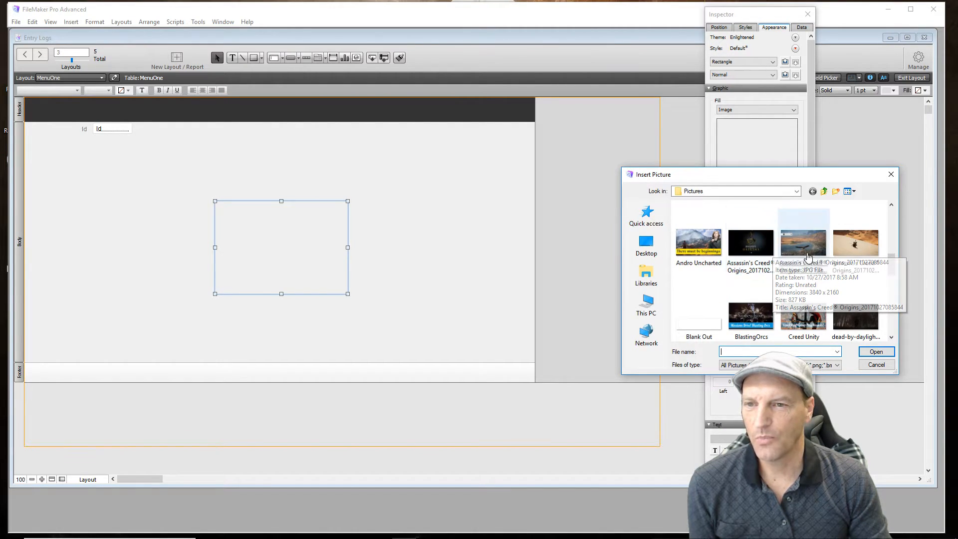
scroll(827, 260, up, 2)
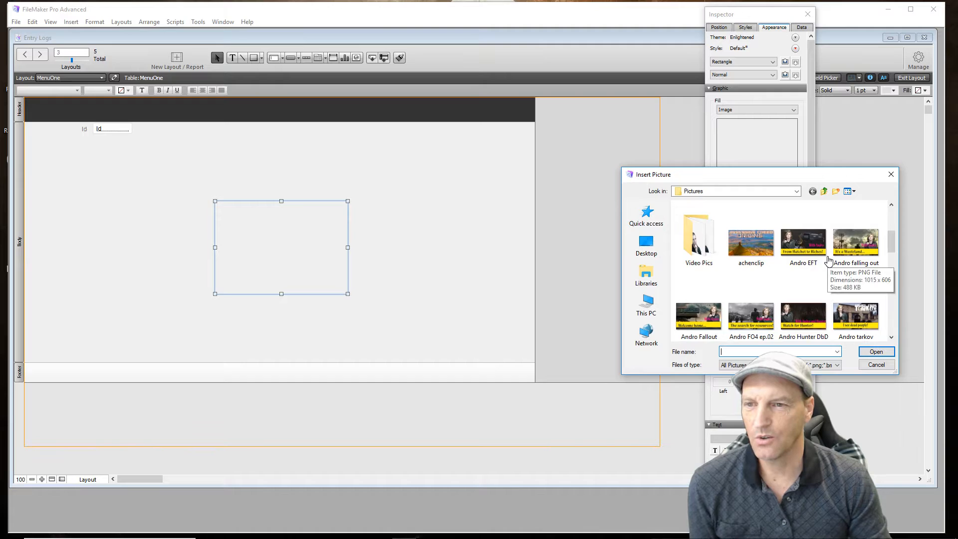
scroll(827, 260, up, 2)
double_click(694, 235)
- Insert the picture 20170824_071654 from Camera Roll as the rectangle's fill image
scroll(799, 260, down, 1)
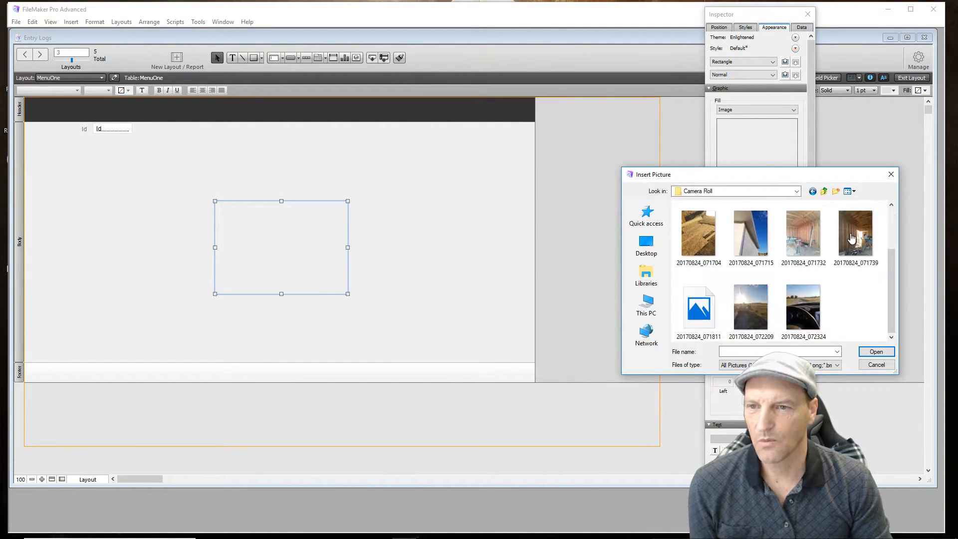
click(853, 238)
scroll(852, 238, up, 1)
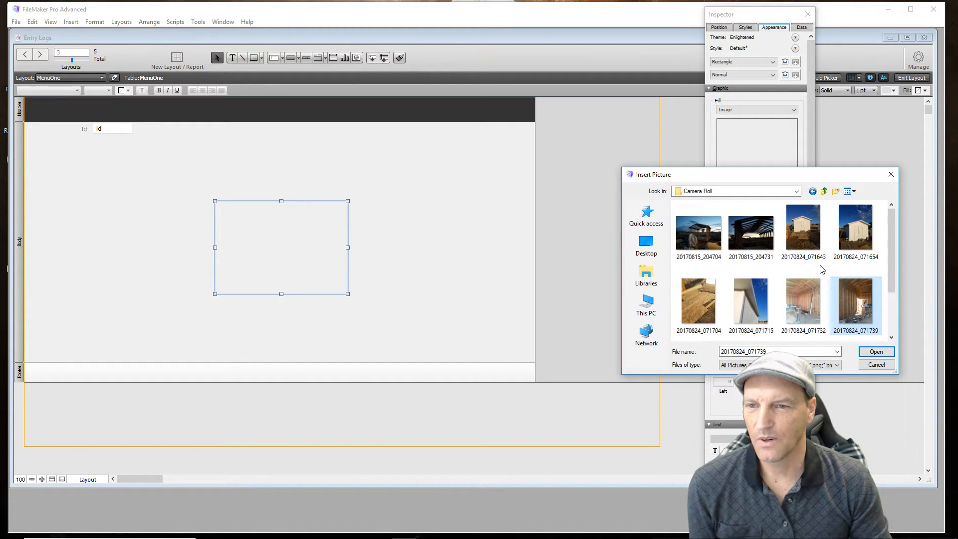
double_click(849, 239)
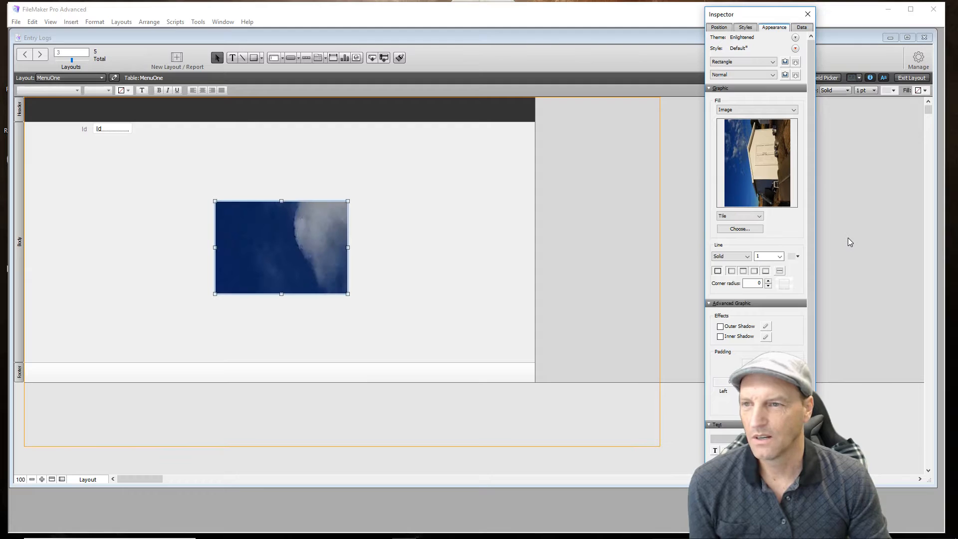
- Set the building photo in the MenuOne rectangle to Scale to Fit
click(746, 216)
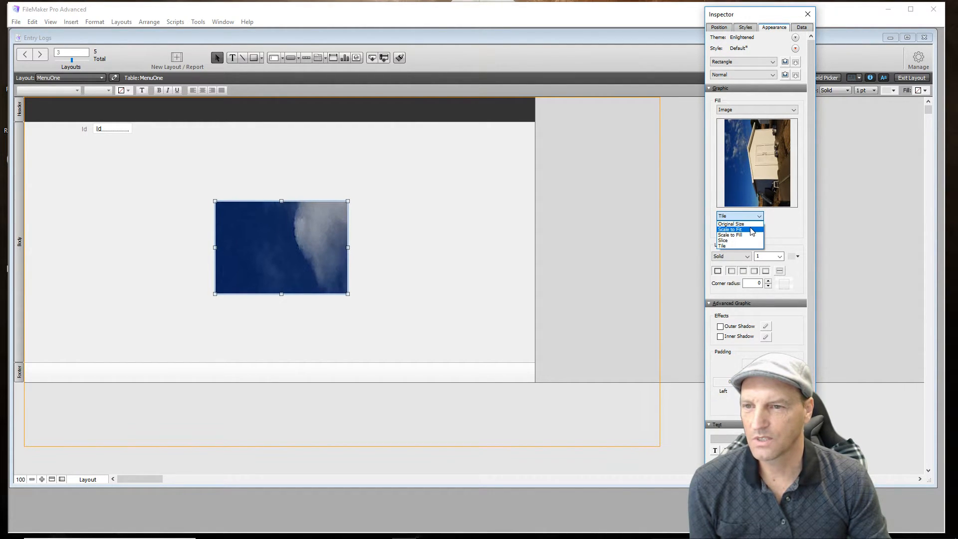
click(752, 230)
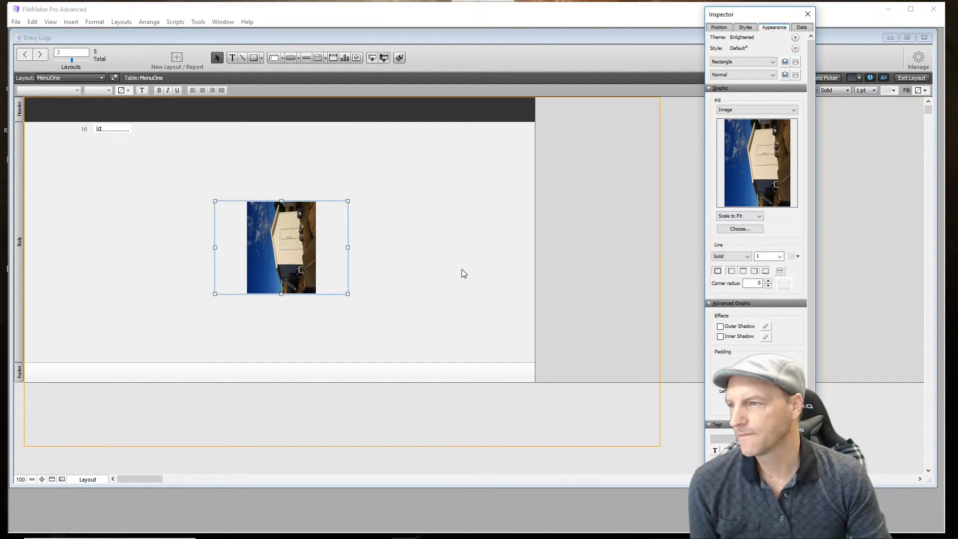
click(402, 236)
- Enlarge the photo rectangle and move it to the lower-left area of the MenuOne body
click(295, 253)
drag(296, 254, 297, 254)
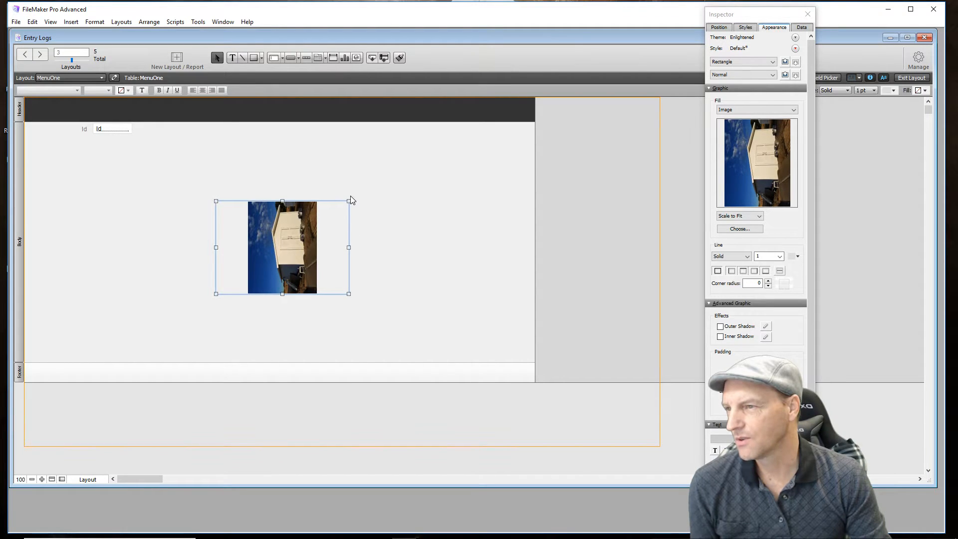
drag(350, 199, 382, 177)
drag(292, 258, 182, 290)
click(322, 162)
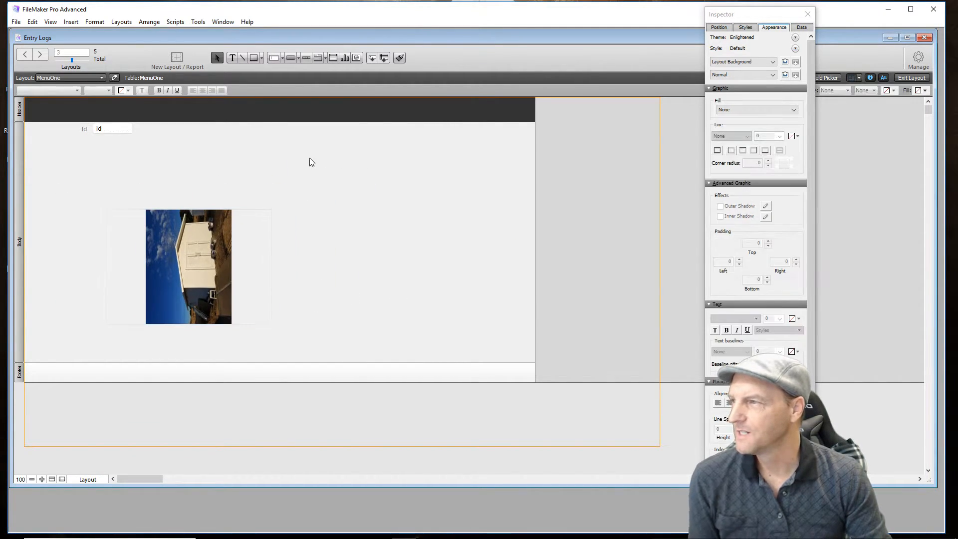
- Look at the MenuTwo layout with its logo and return to the Entry Logs layout
click(103, 78)
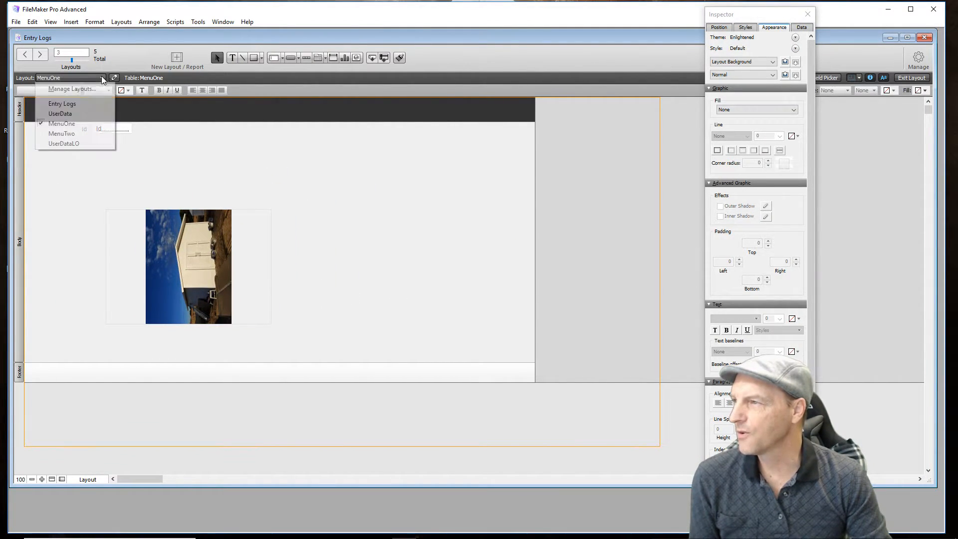
click(93, 138)
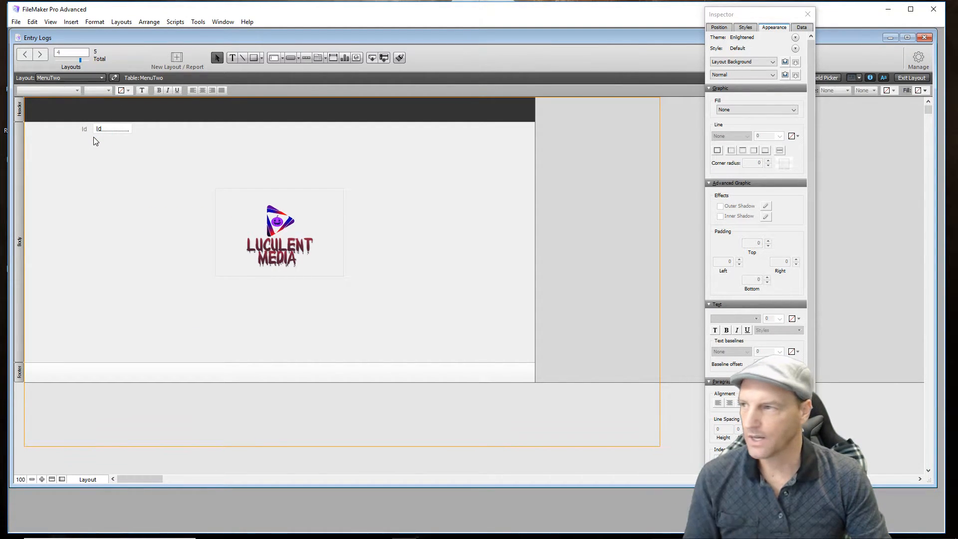
click(101, 78)
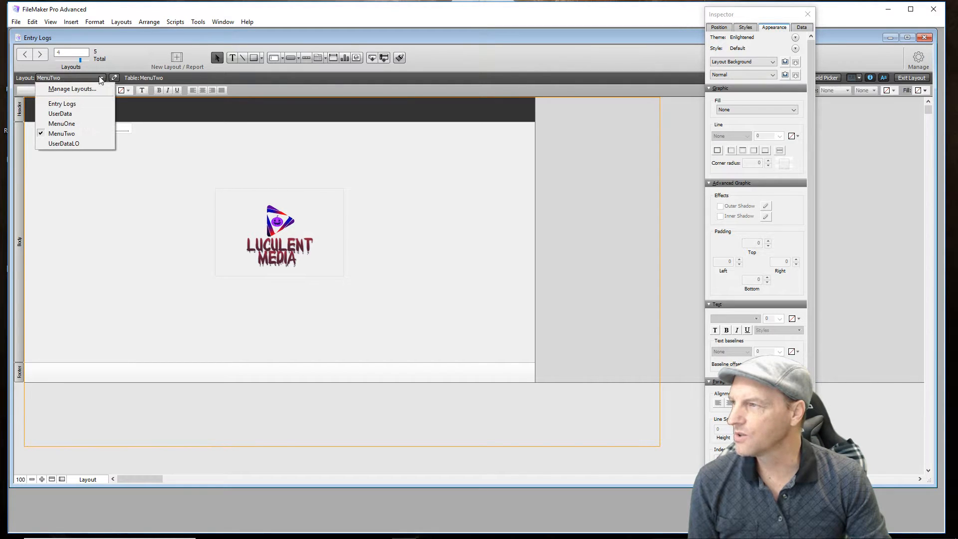
click(89, 104)
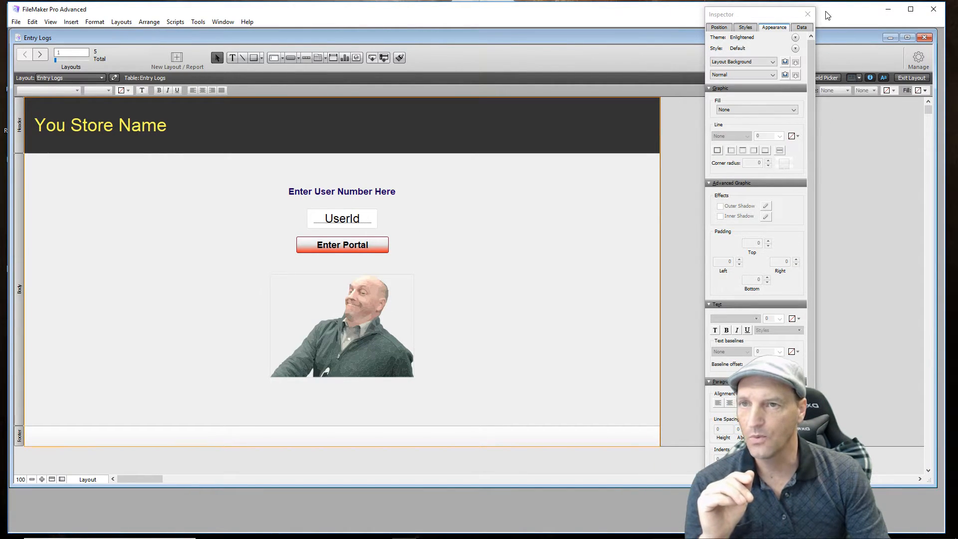
- Close the Inspector, leave layout editing and test Enter Portal on Entry Logs with the user number assigned to MenuOne
click(808, 14)
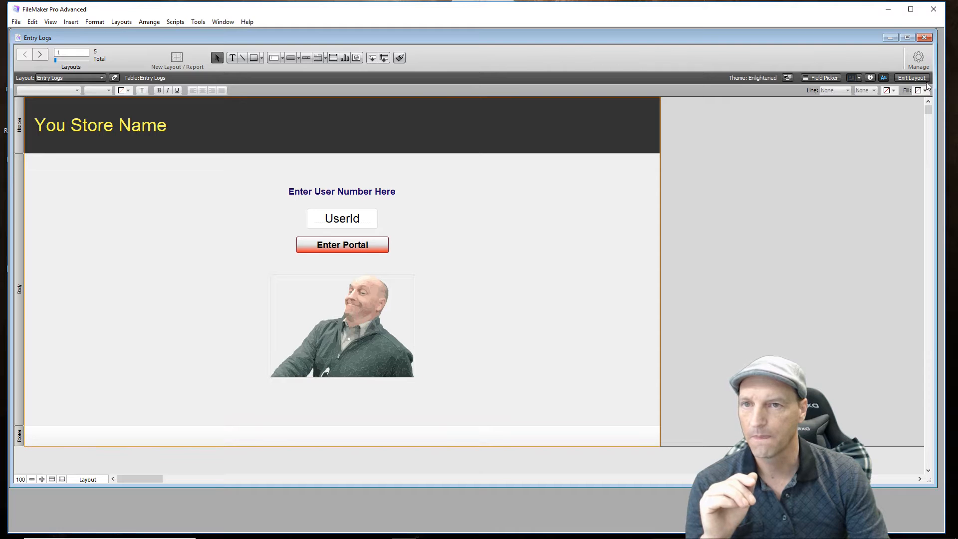
click(925, 81)
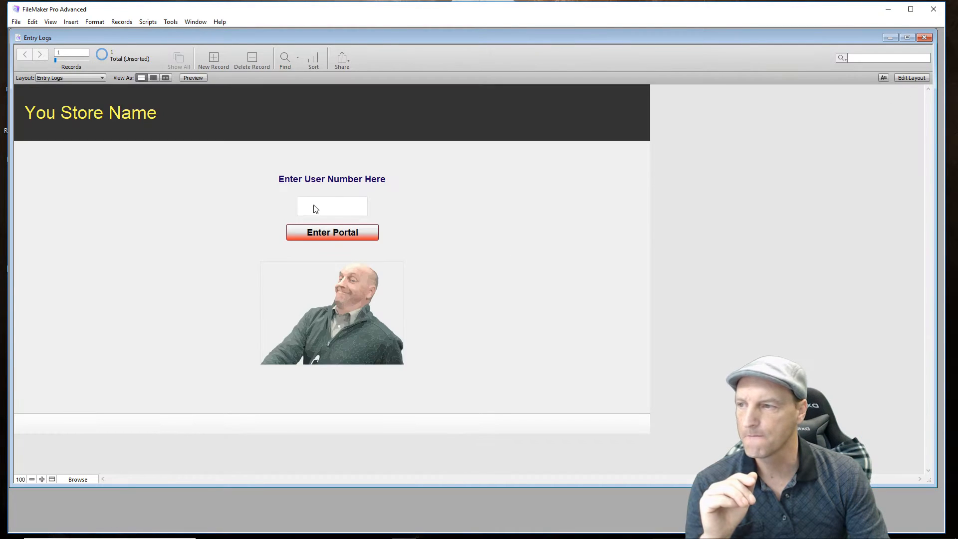
click(333, 207)
text(1234)
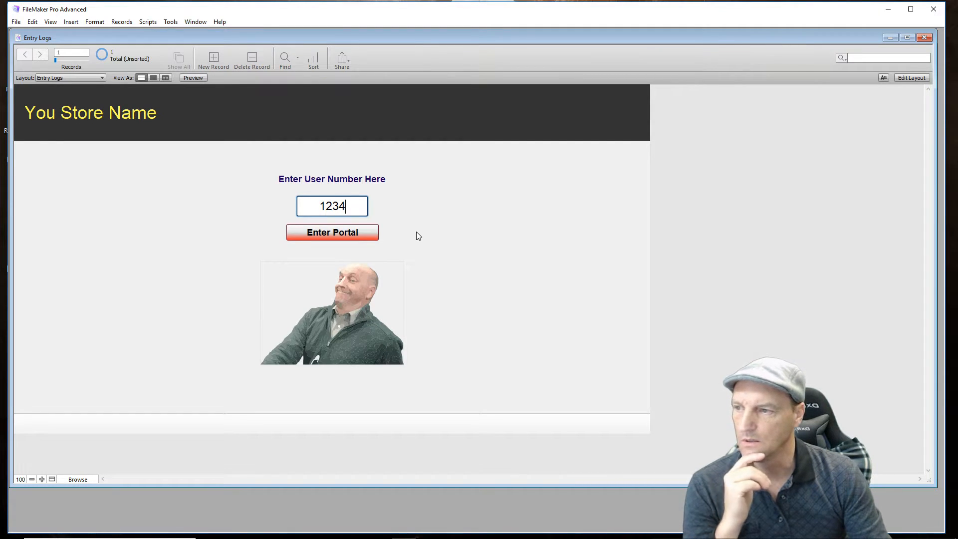
click(363, 238)
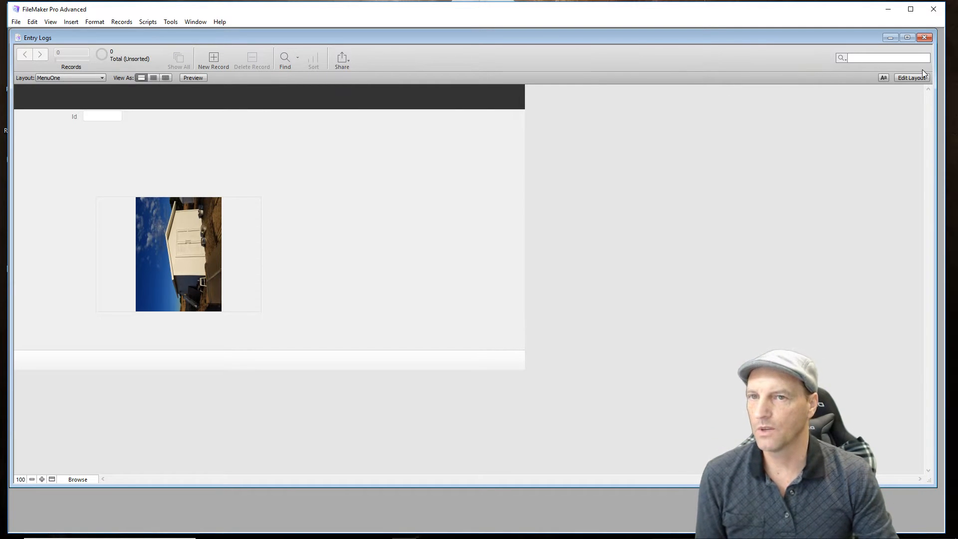
- Draw a button across the lower edge of the MenuOne header and label it Exit
click(912, 79)
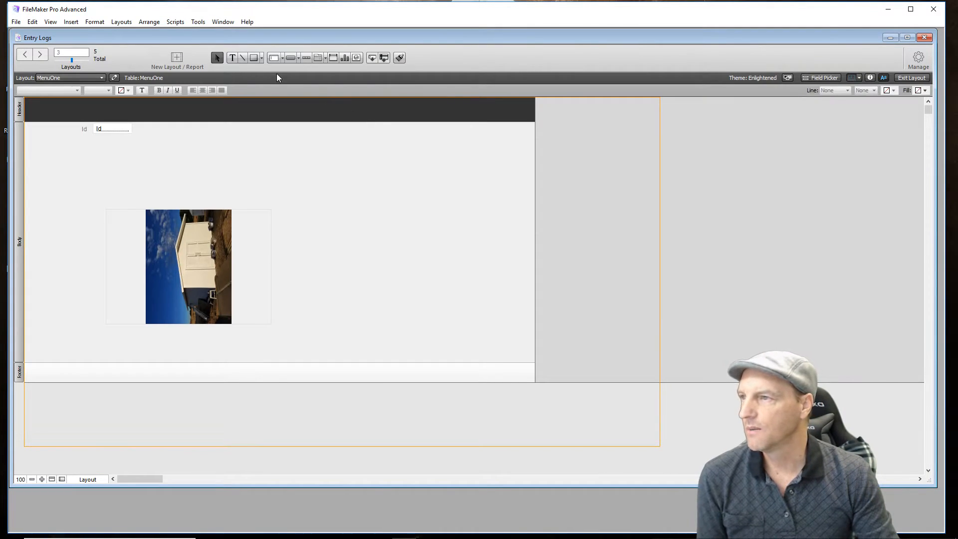
click(292, 57)
drag(329, 110, 409, 131)
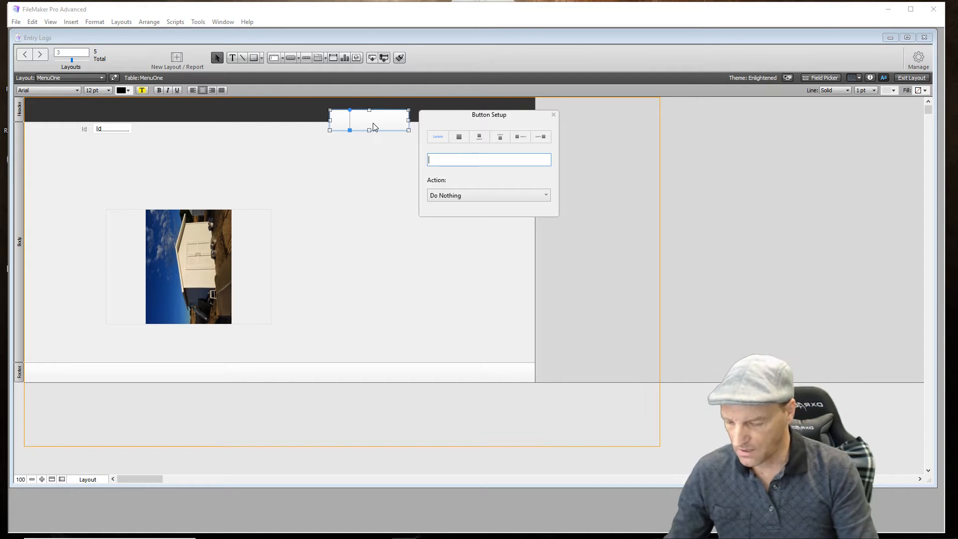
text(User)
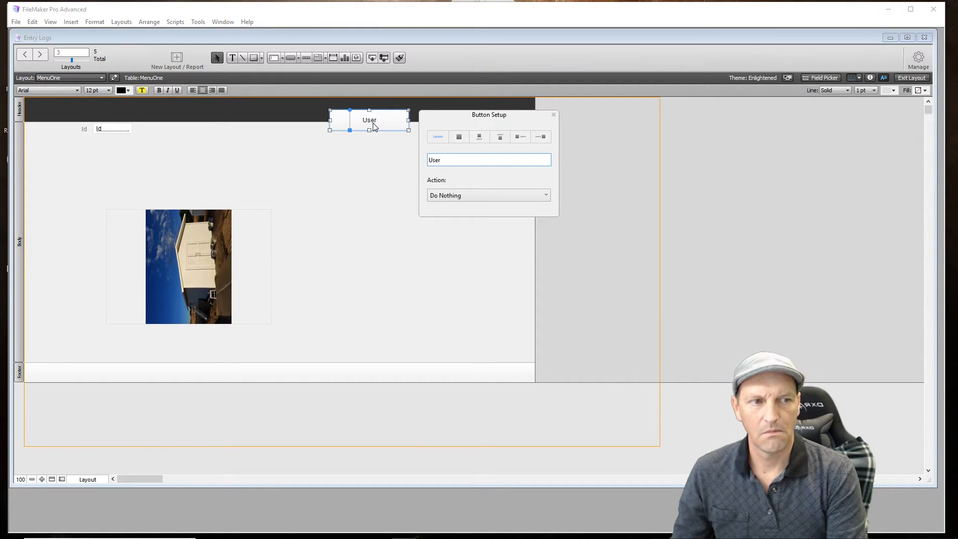
key(BackSpace)
key(BackSpace)
key(BackSpace)
key(BackSpace)
text(Exit)
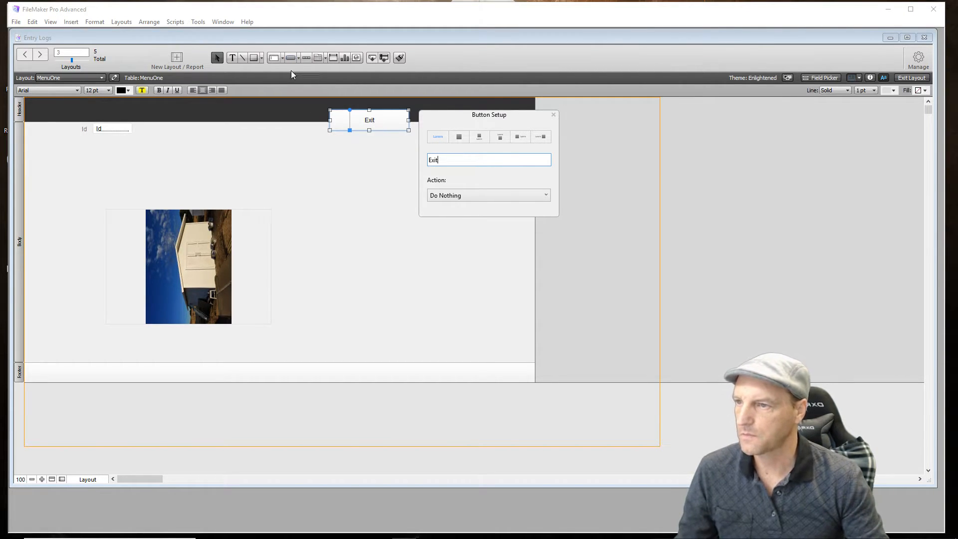
- Set the Exit button's action to the single step Go to Layout with the Entry Logs layout
click(486, 195)
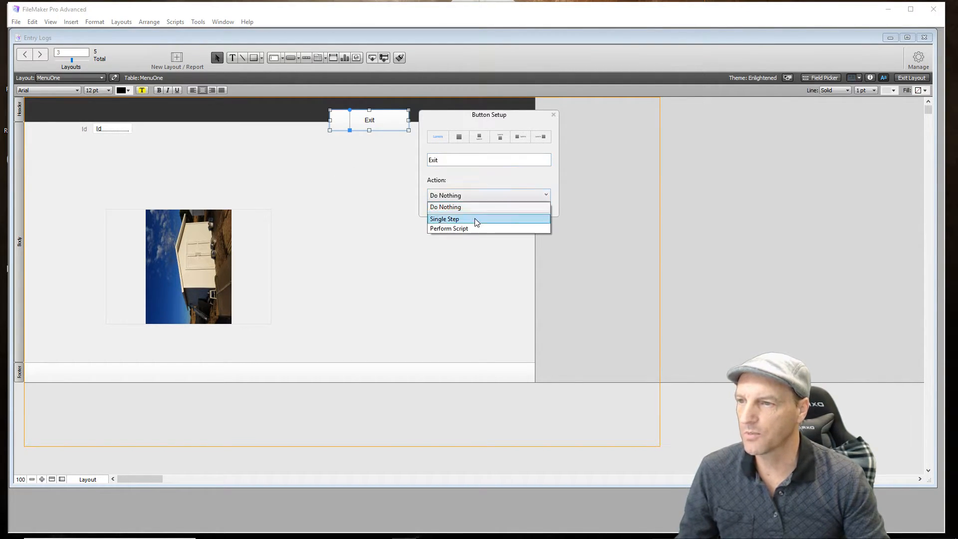
click(475, 221)
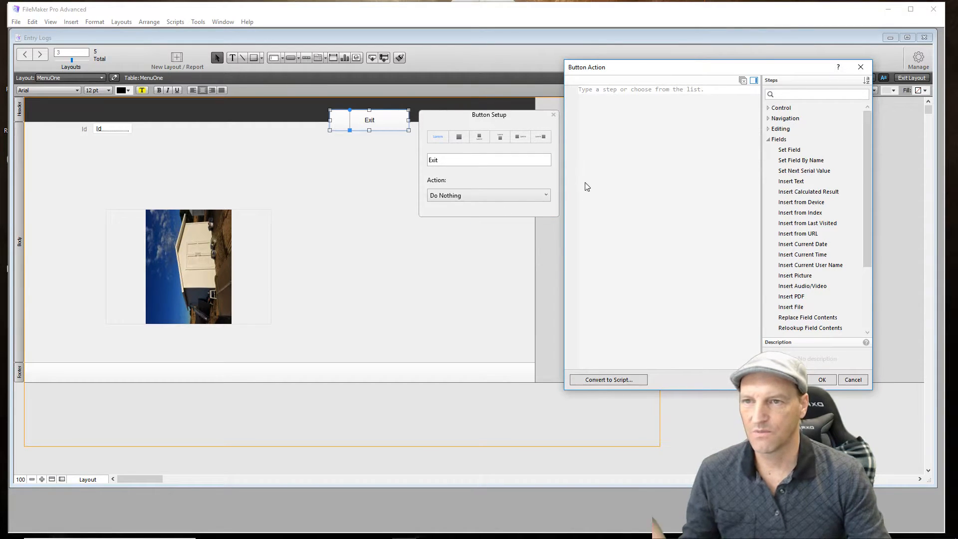
text(Go to Layout [original layout)
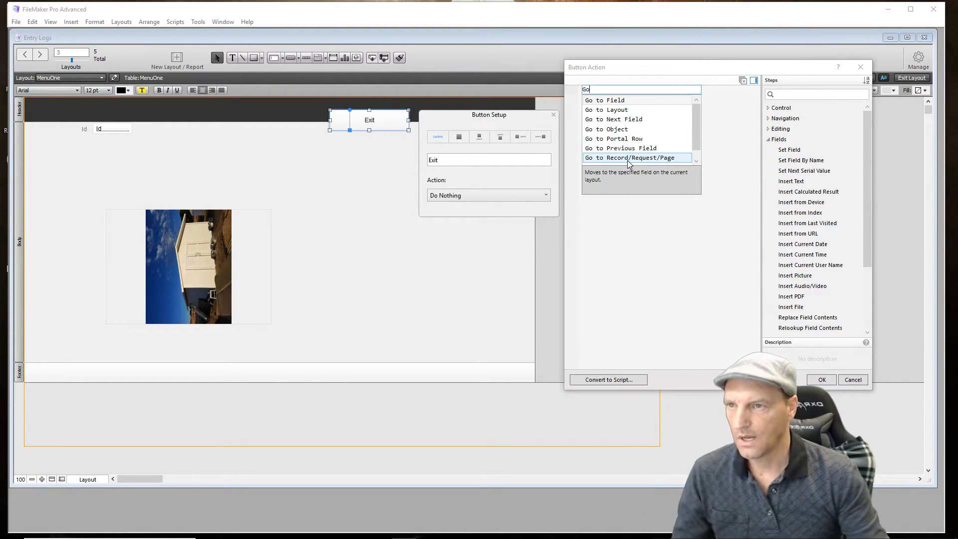
click(622, 114)
click(648, 90)
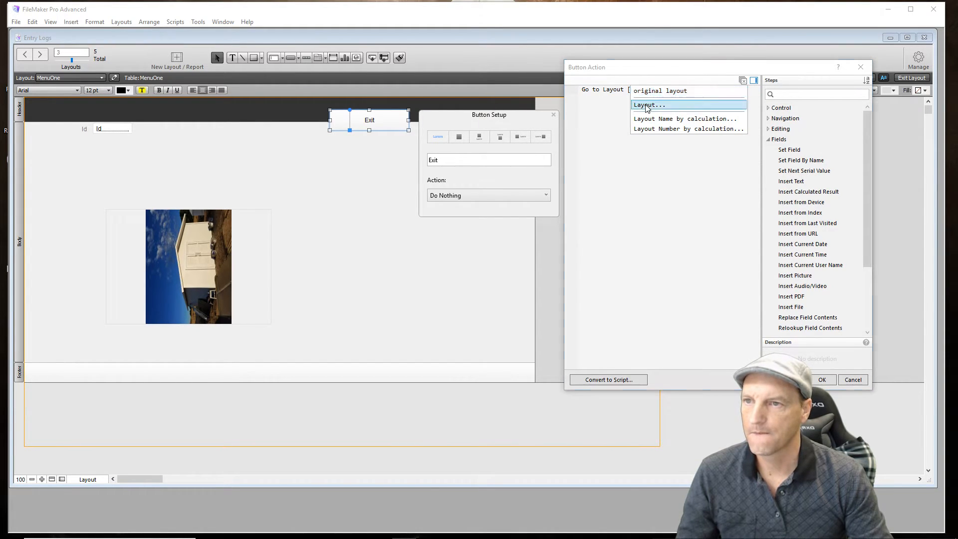
click(647, 106)
double_click(644, 247)
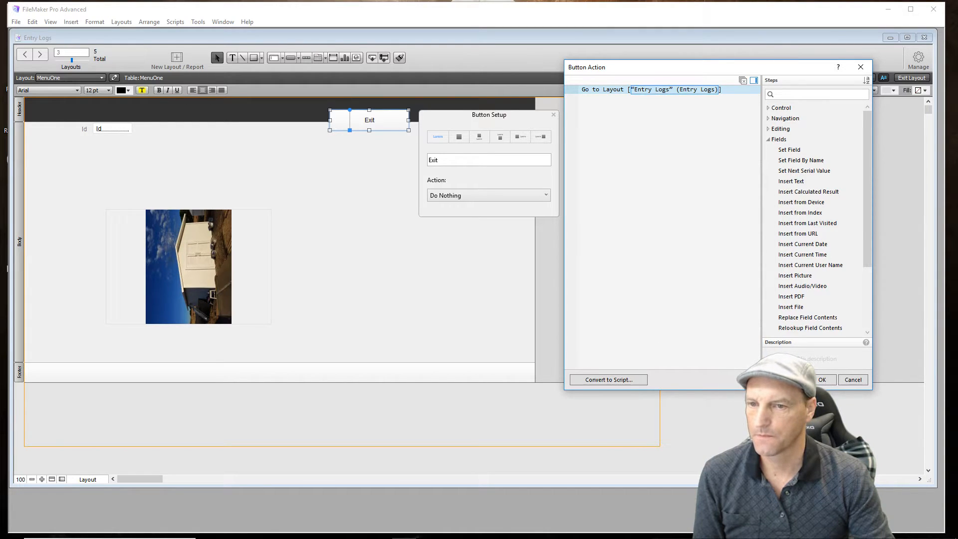
click(822, 380)
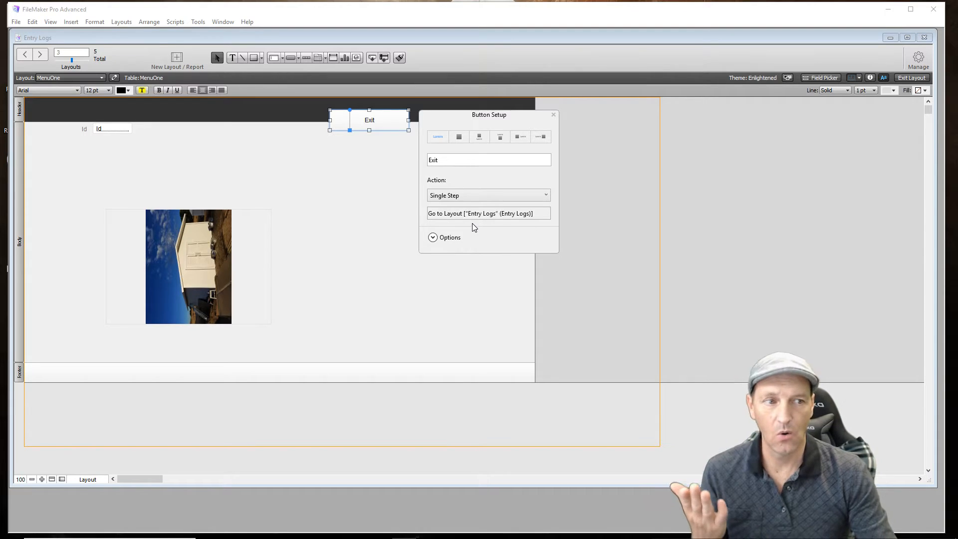
click(554, 115)
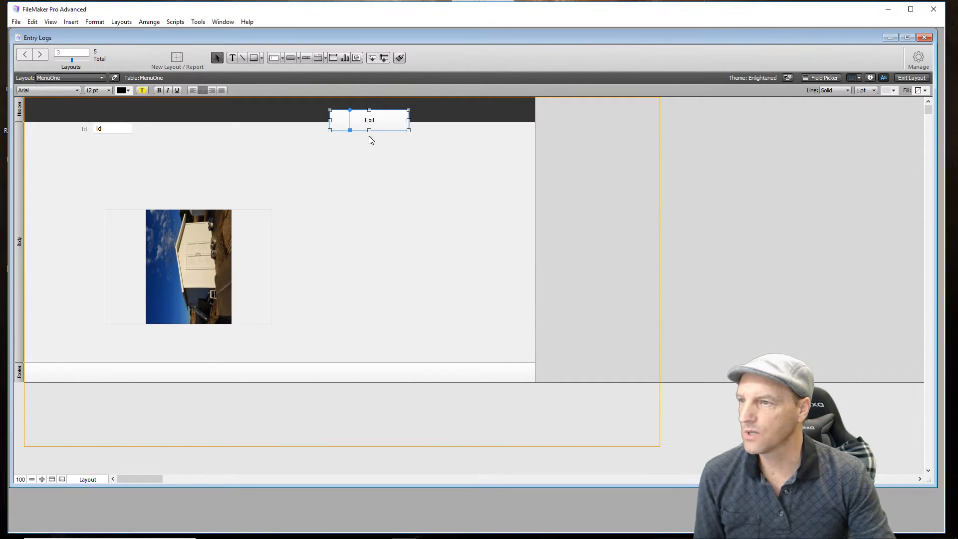
- Move the Exit button into the upper-right area of the MenuOne body and copy it
drag(392, 117, 484, 149)
click(391, 221)
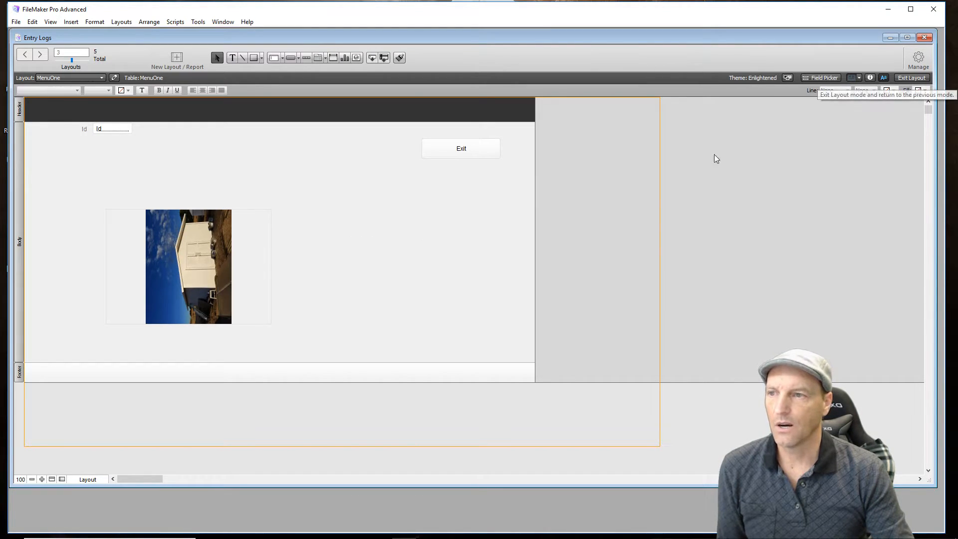
drag(413, 133, 519, 187)
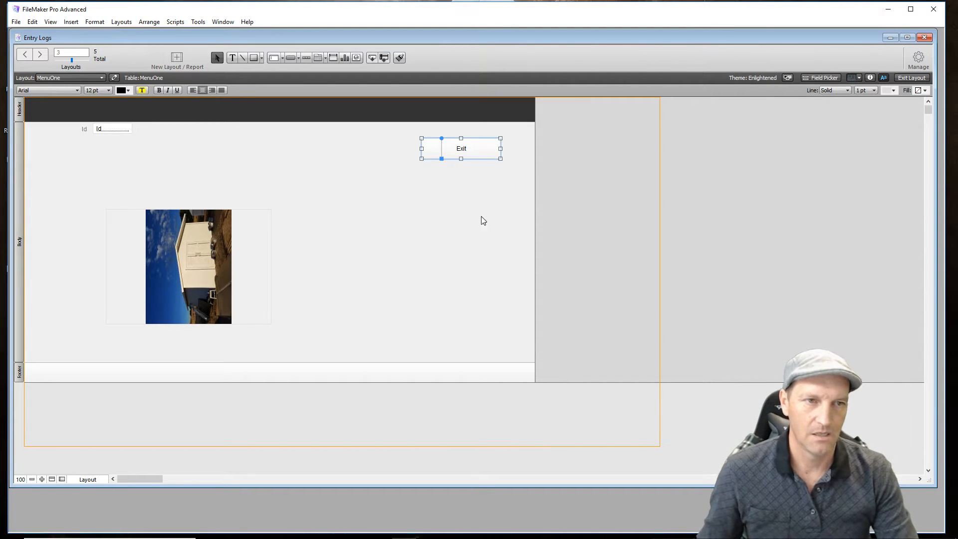
click(449, 234)
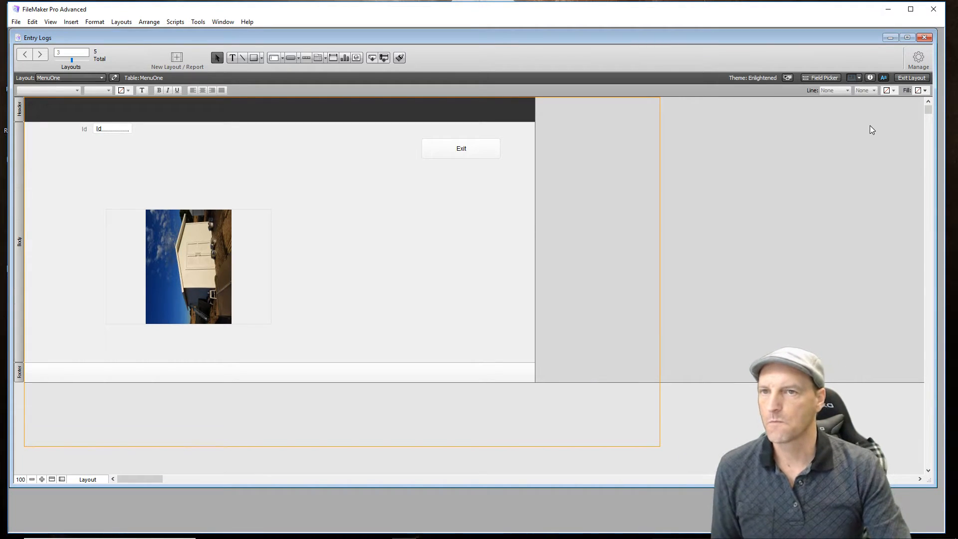
- Test the Exit button in Browse mode and enter the portal with the user number assigned to MenuTwo
click(913, 78)
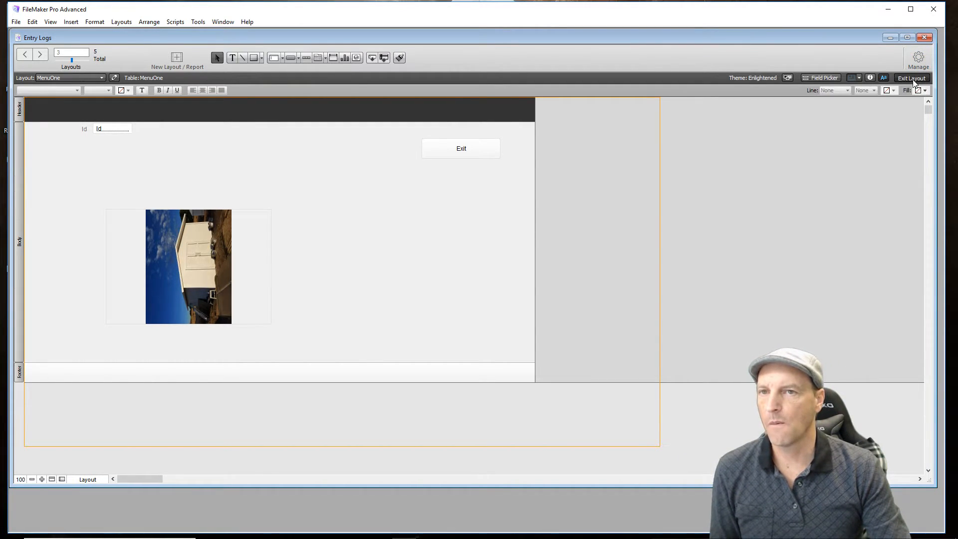
click(460, 135)
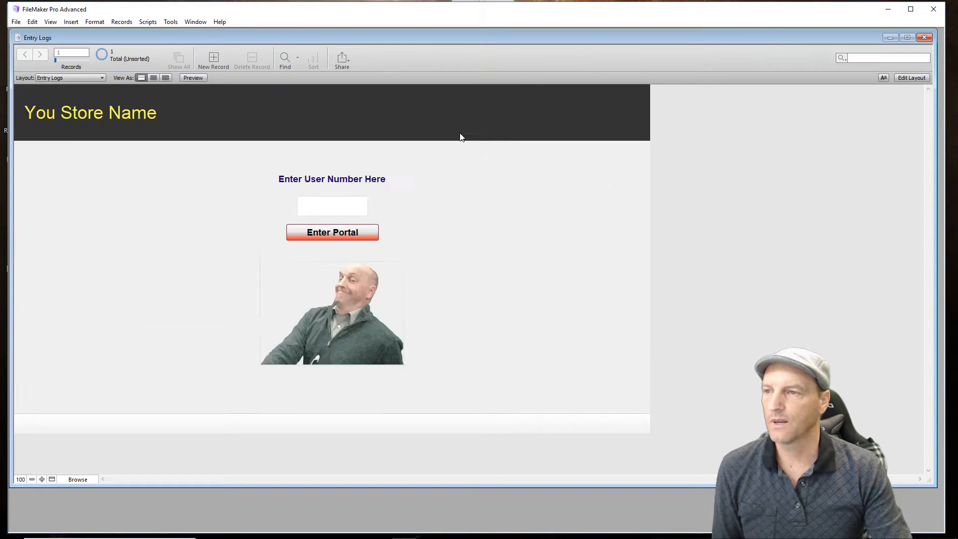
click(345, 207)
text(1235)
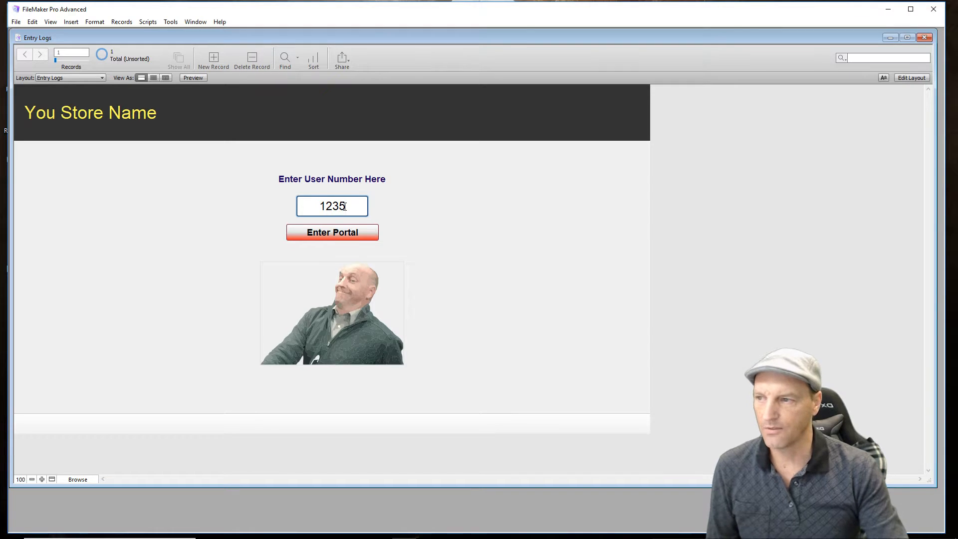
click(321, 237)
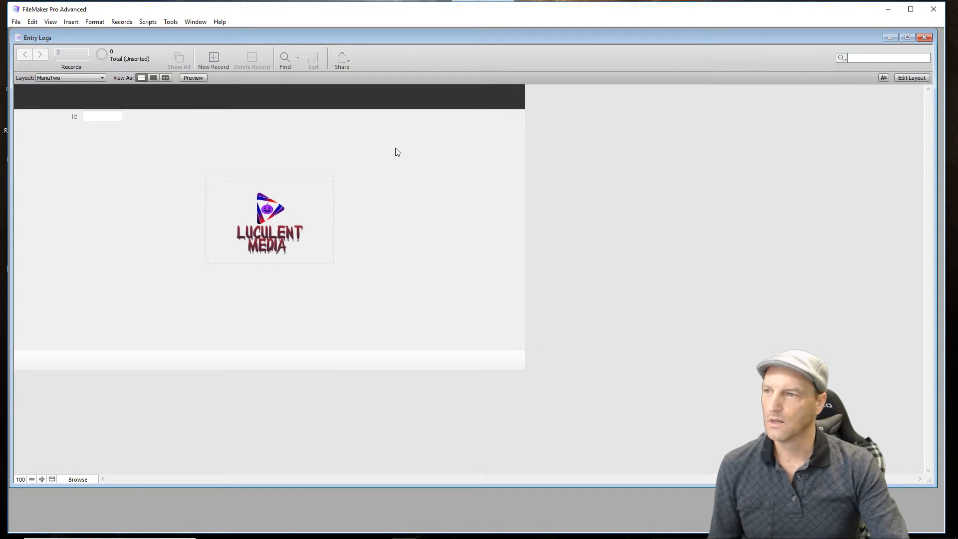
- Paste the Exit button into the MenuTwo body, place it above and right of the logo, and view it in Browse mode
click(905, 79)
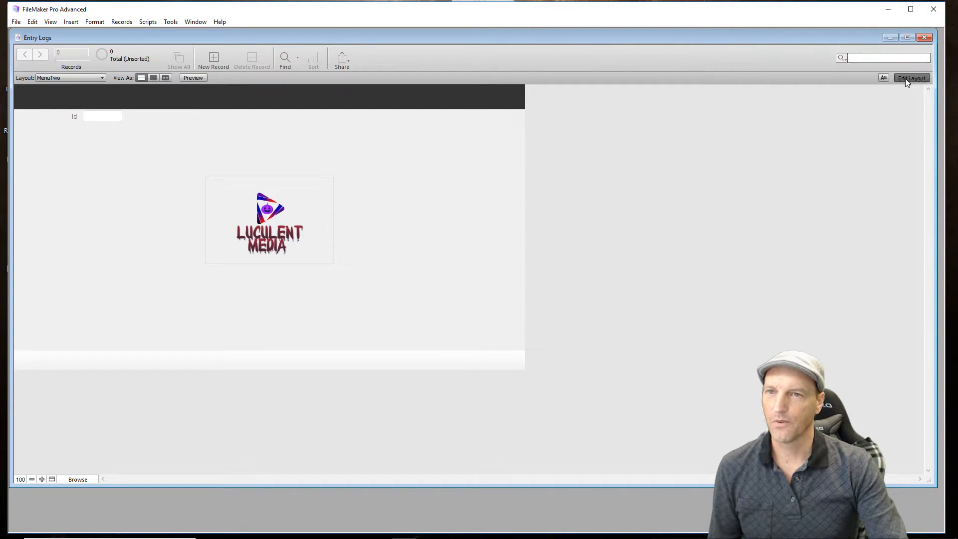
right_click(415, 175)
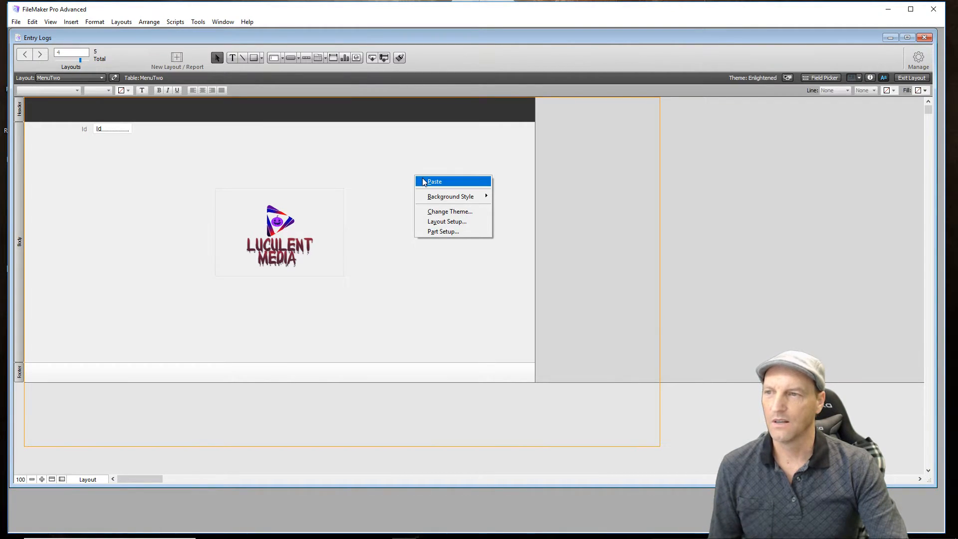
click(429, 180)
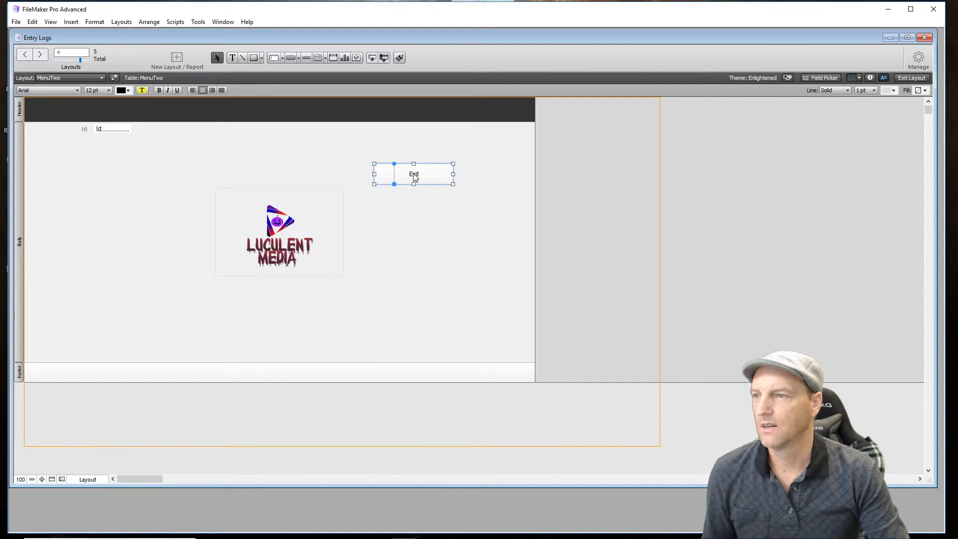
drag(415, 176, 422, 145)
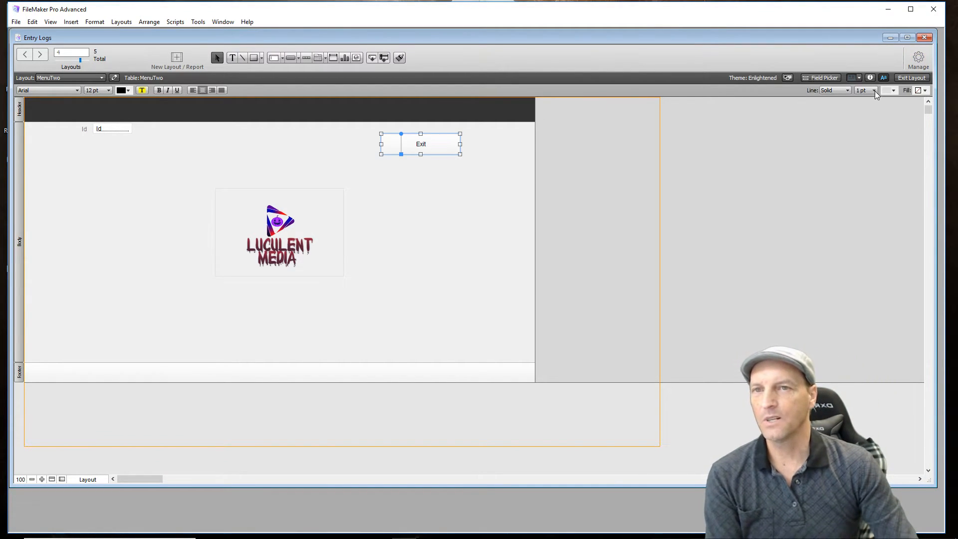
click(912, 78)
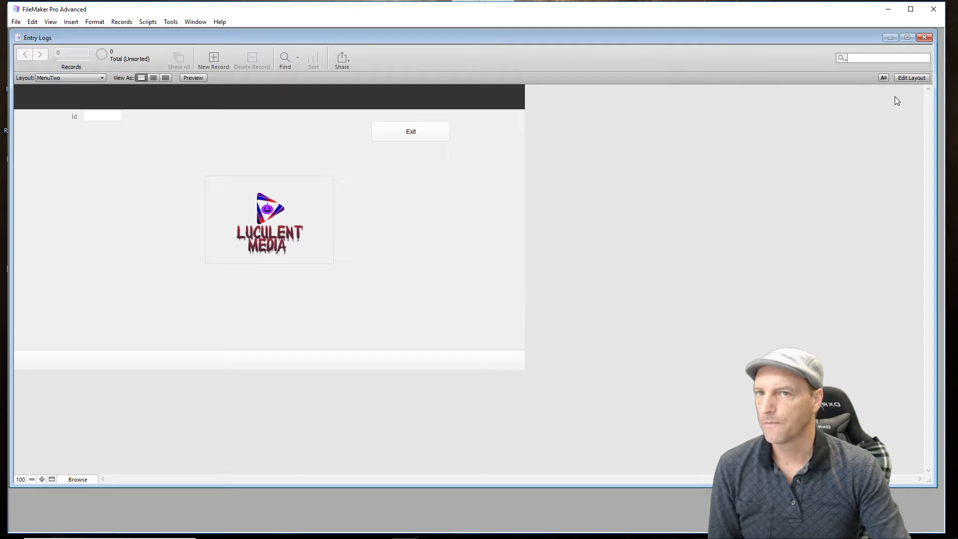
- Delete the Luculent Media logo from the MenuTwo layout and widen the layout to the page boundary
click(907, 78)
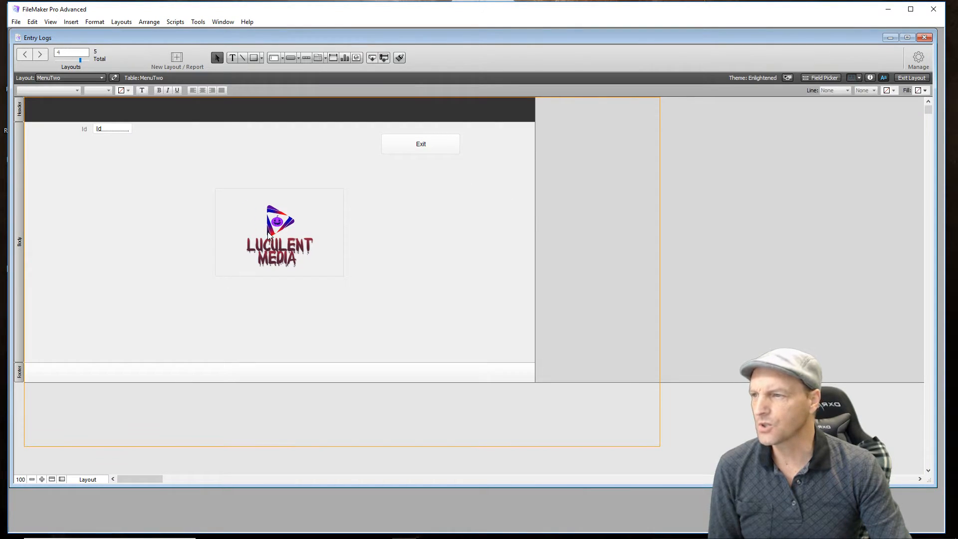
drag(273, 249, 306, 271)
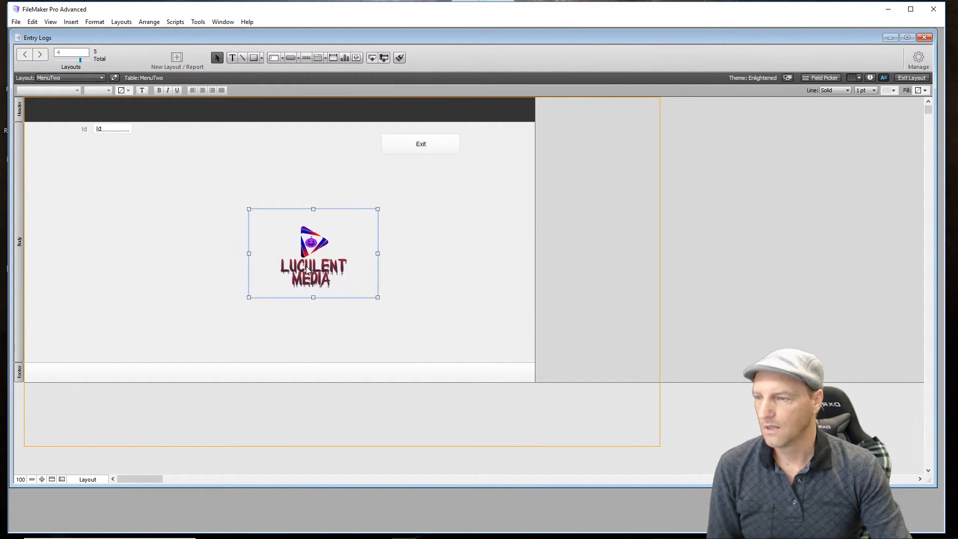
key(Delete)
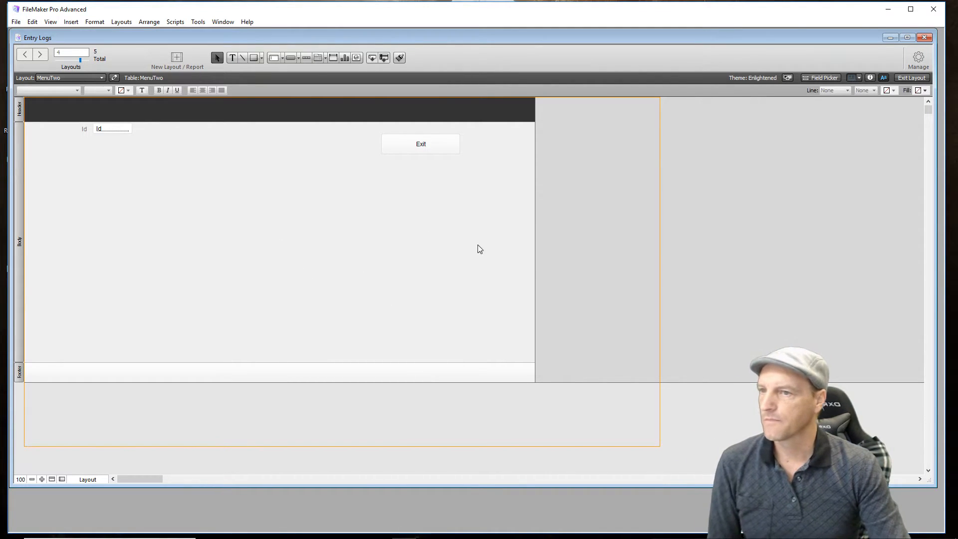
drag(534, 235, 660, 233)
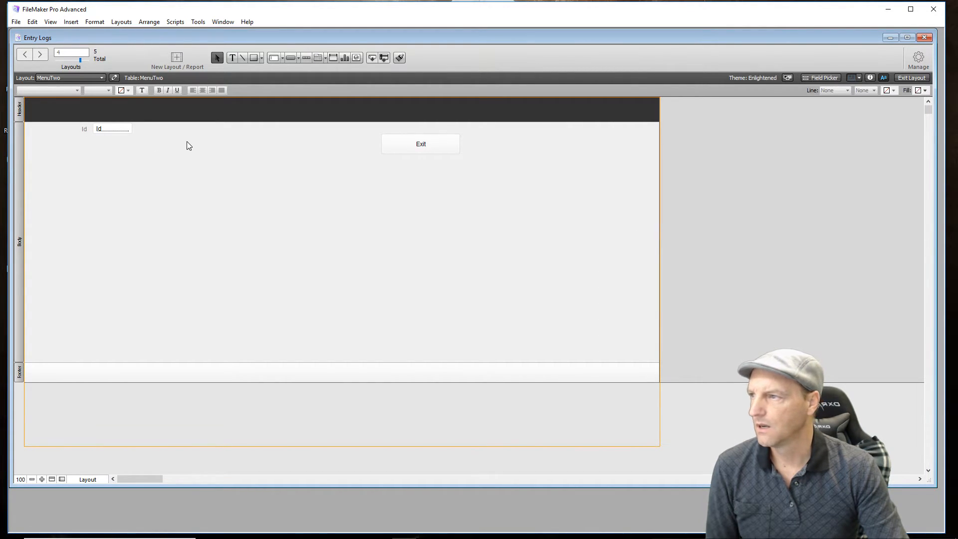
- Make the MenuTwo header and body taller, filling the page height, and move the Exit button into the right side of the header
drag(227, 122, 231, 149)
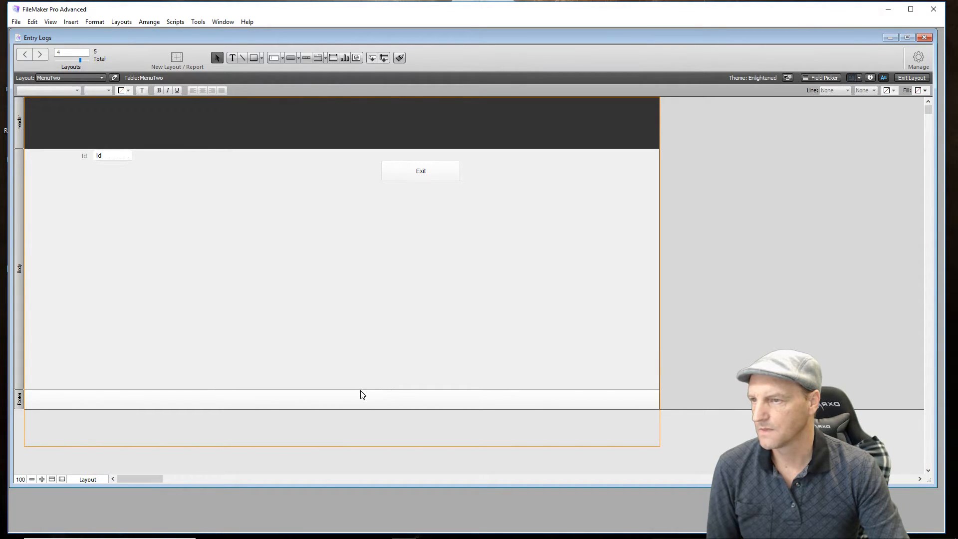
drag(363, 390, 362, 426)
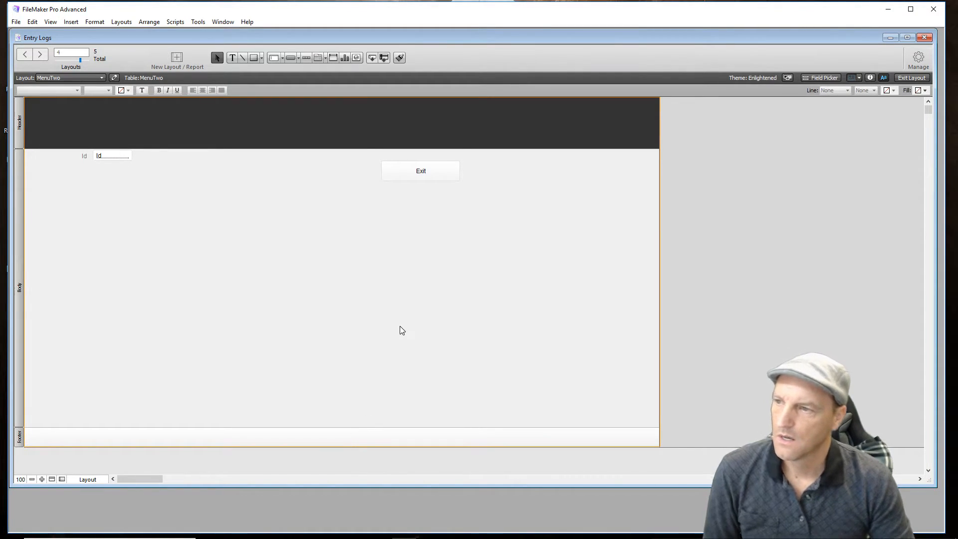
drag(447, 174, 613, 127)
click(438, 307)
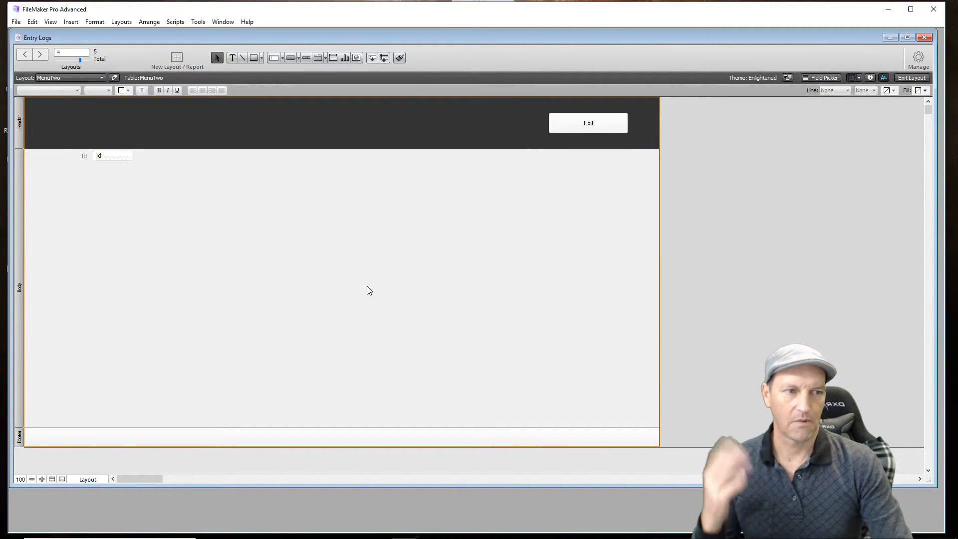
- Delete the Id label and move the Id field to the right edge of the body, just below the header
click(112, 159)
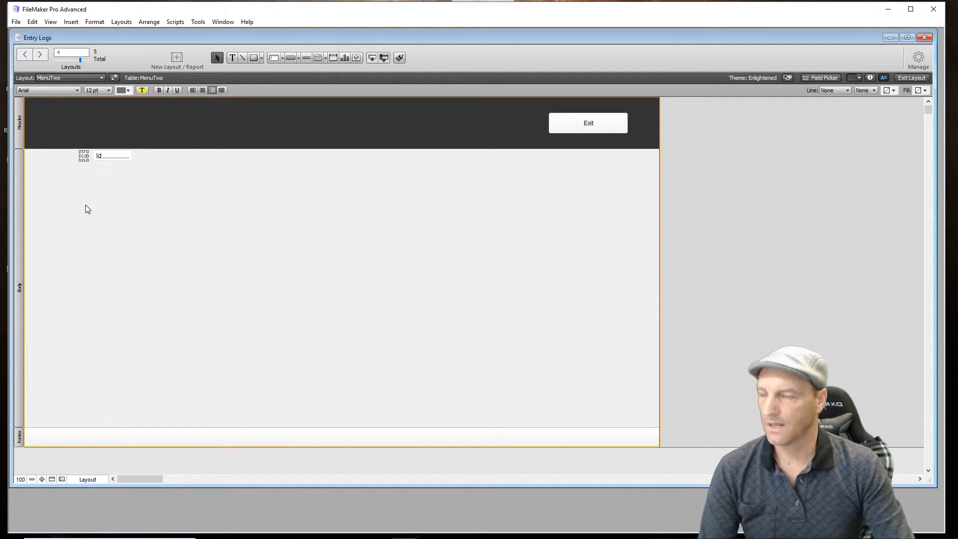
click(94, 212)
click(114, 157)
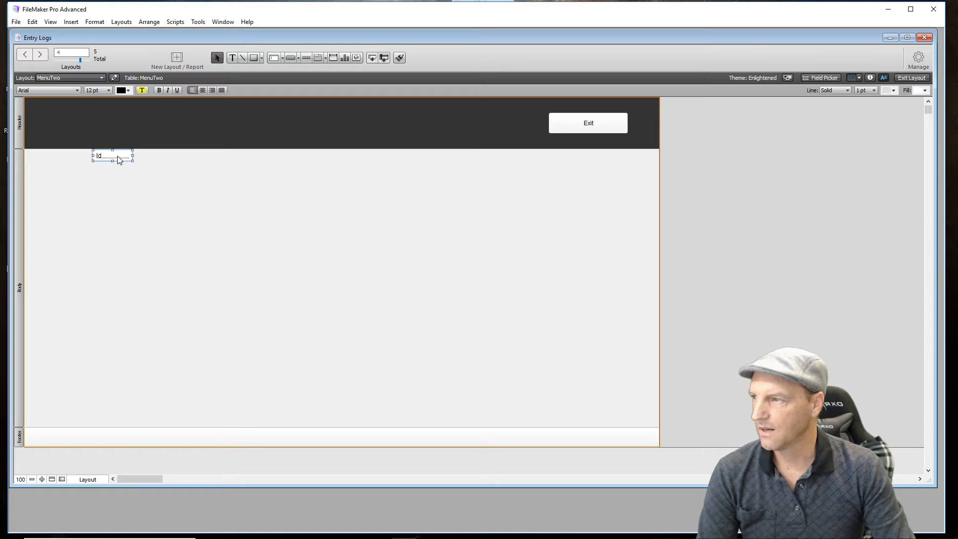
drag(117, 160, 637, 161)
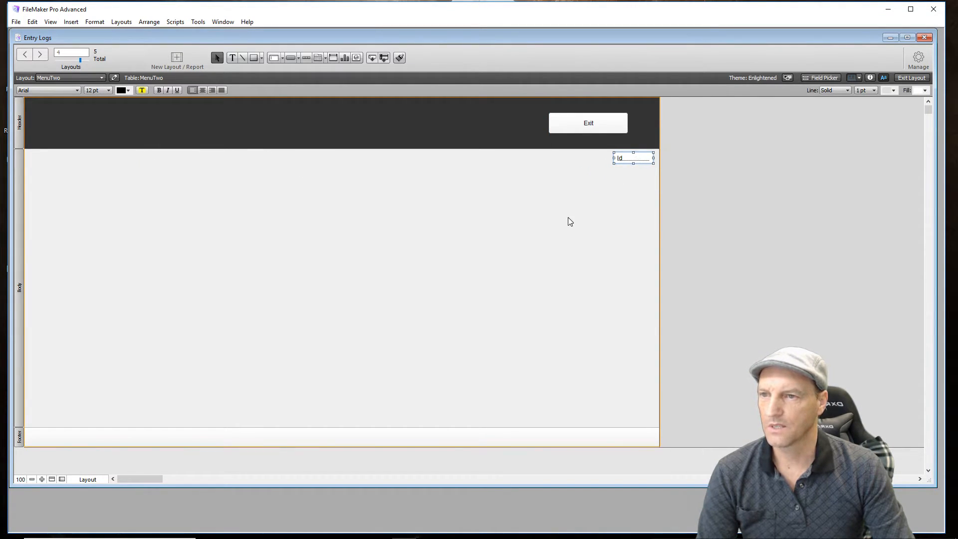
click(567, 222)
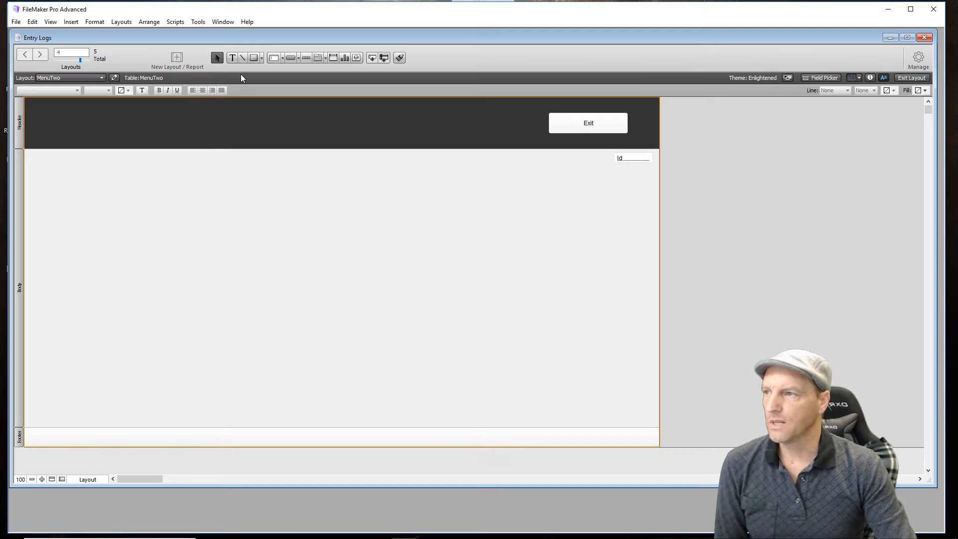
- Draw a small blank button in the upper-left of the body and duplicate it into an evenly spaced row of seven
click(290, 58)
drag(77, 180, 128, 205)
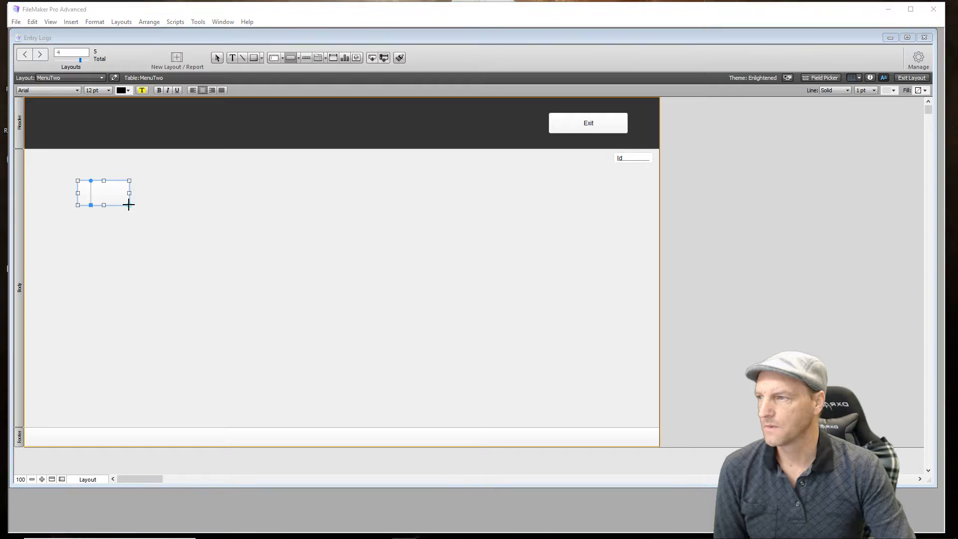
click(280, 319)
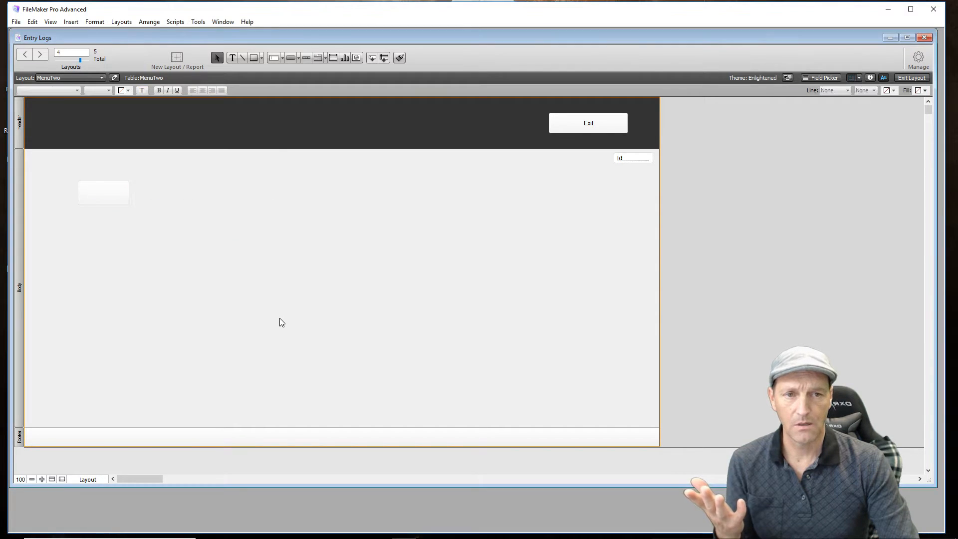
click(118, 200)
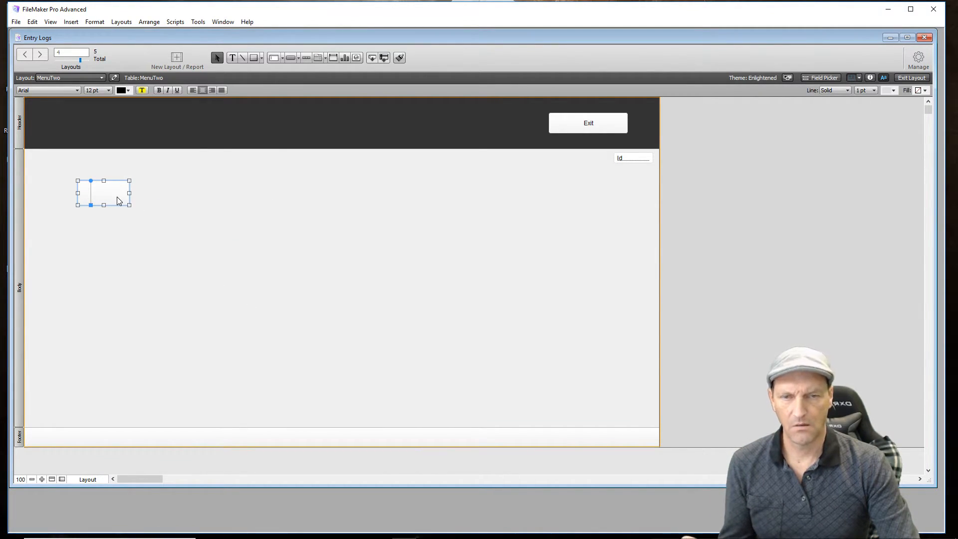
click(143, 211)
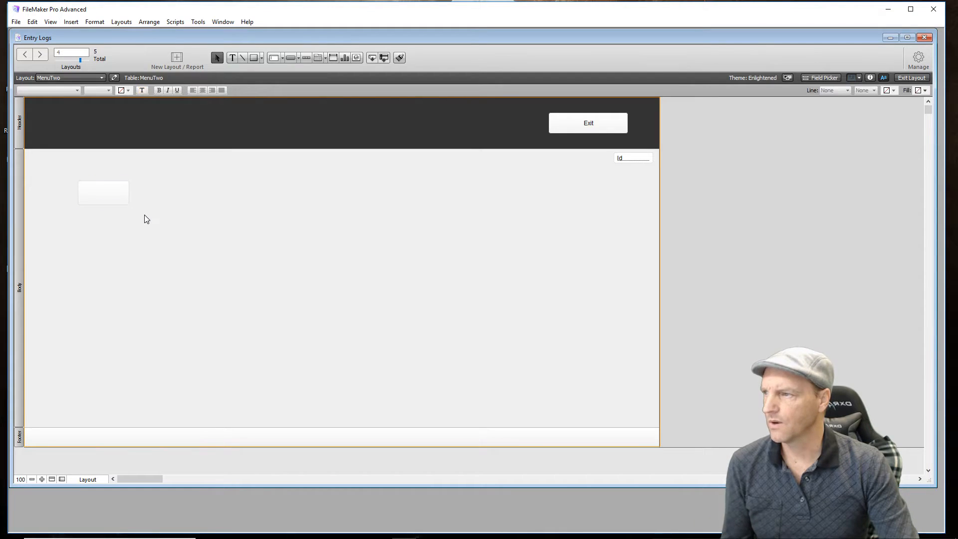
click(120, 199)
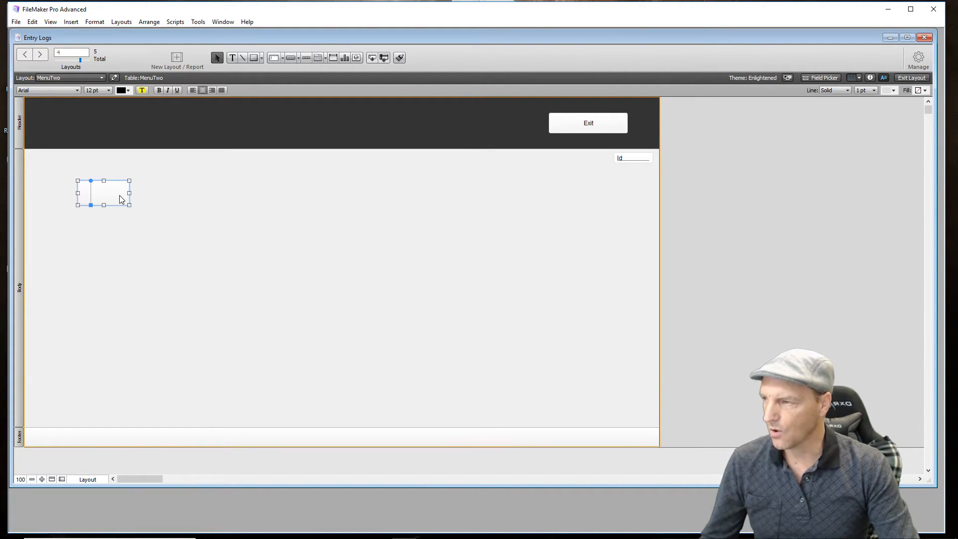
drag(120, 196, 460, 200)
click(399, 290)
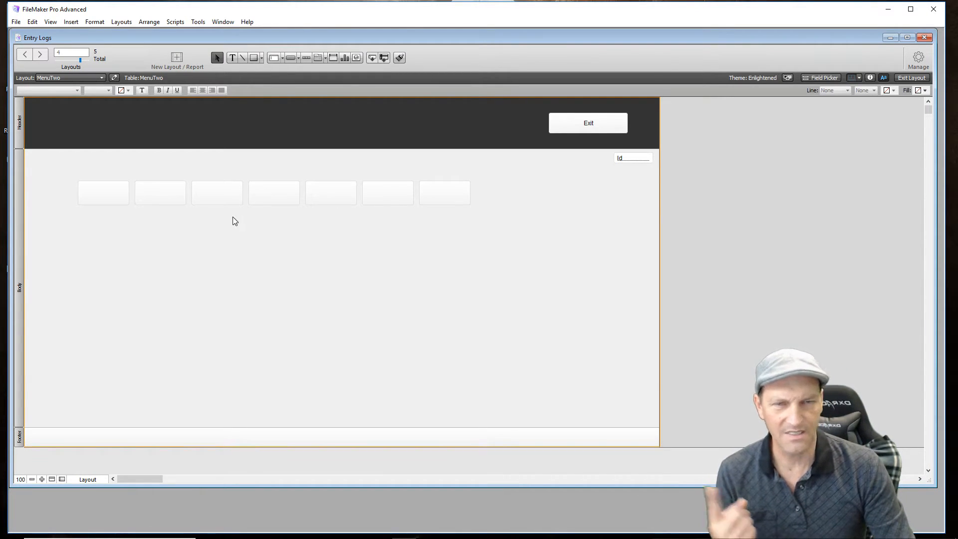
- Set the line color of all seven blank buttons to light blue 519AFF
drag(86, 190, 495, 219)
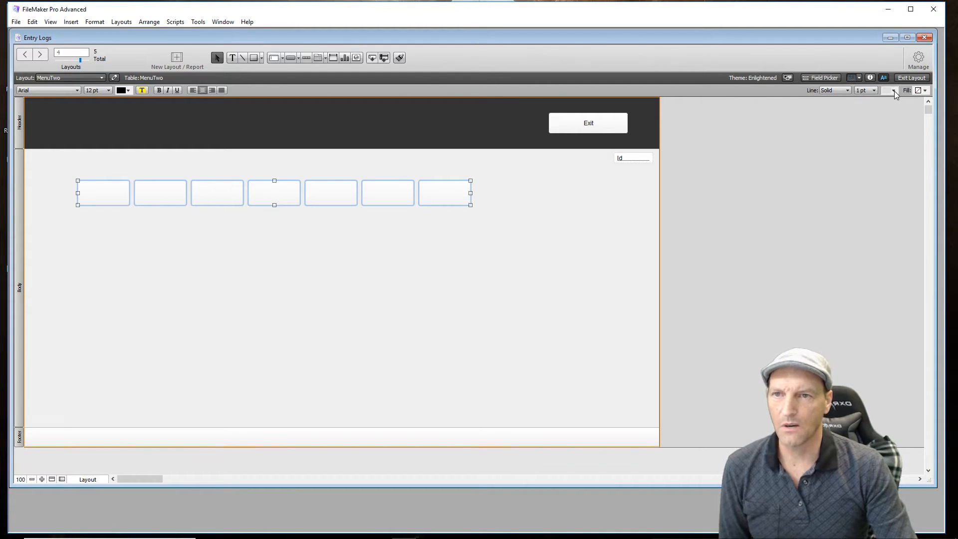
click(895, 91)
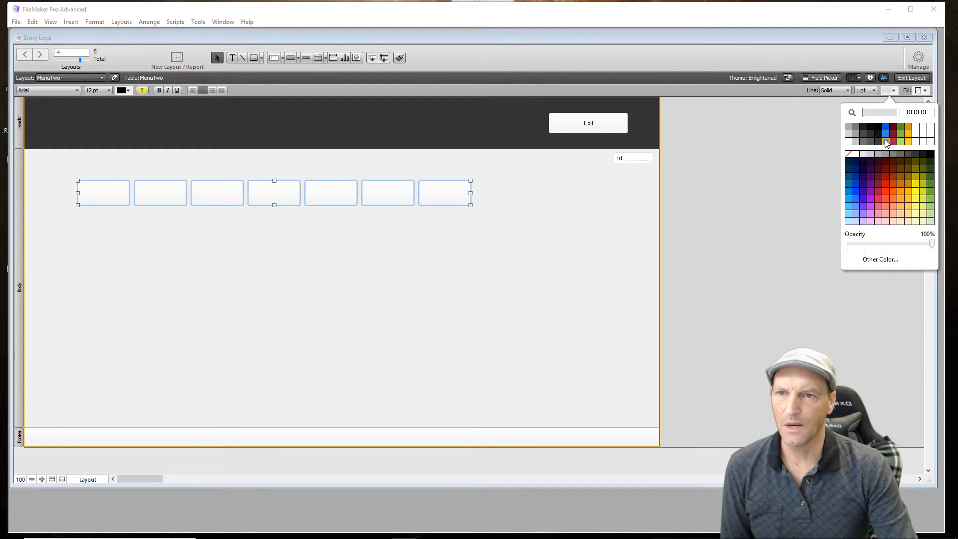
click(887, 143)
click(499, 316)
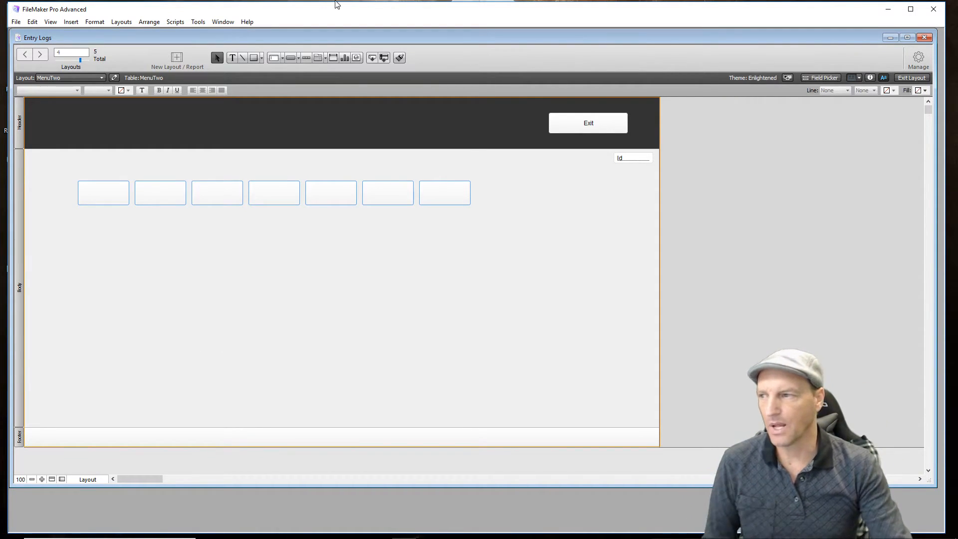
- Set the line color of all seven blank buttons to dark gray
drag(64, 179, 491, 223)
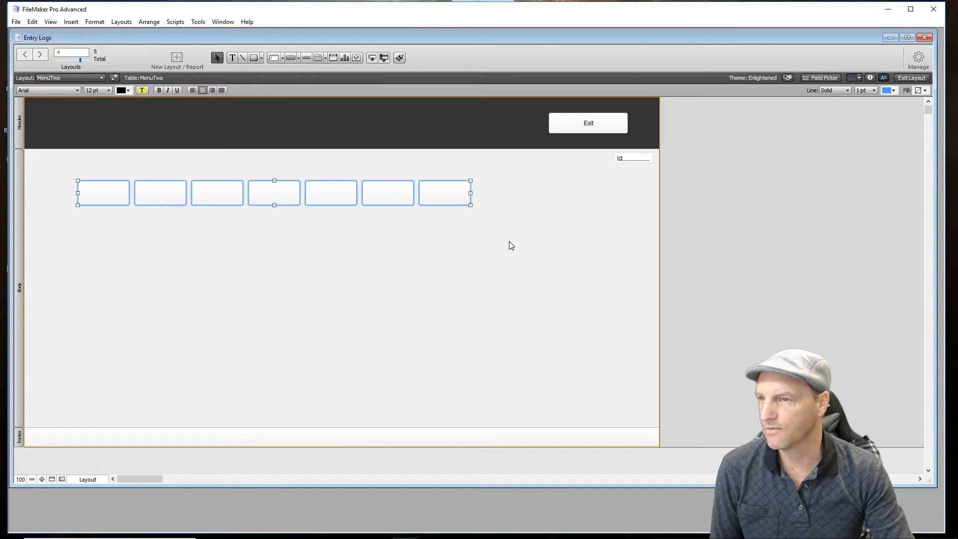
click(895, 91)
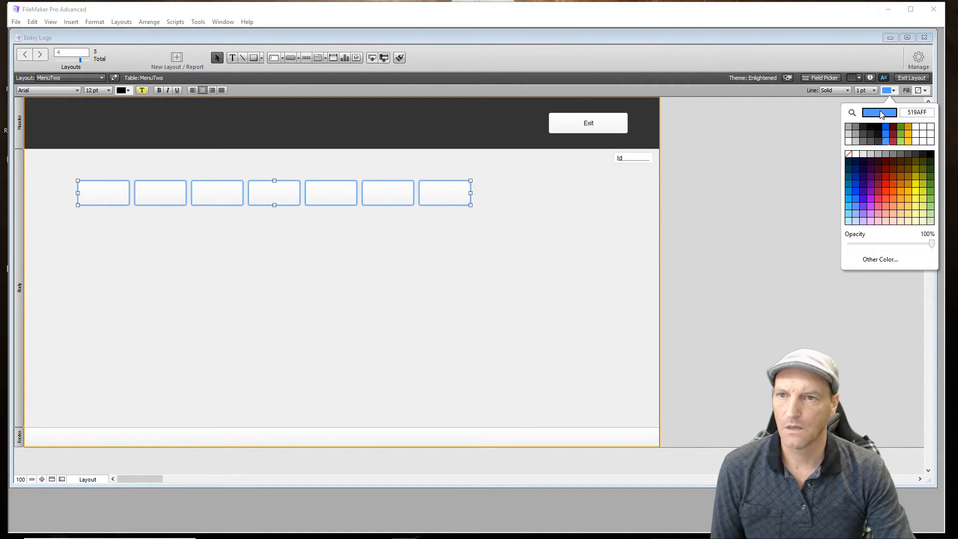
click(878, 139)
click(581, 233)
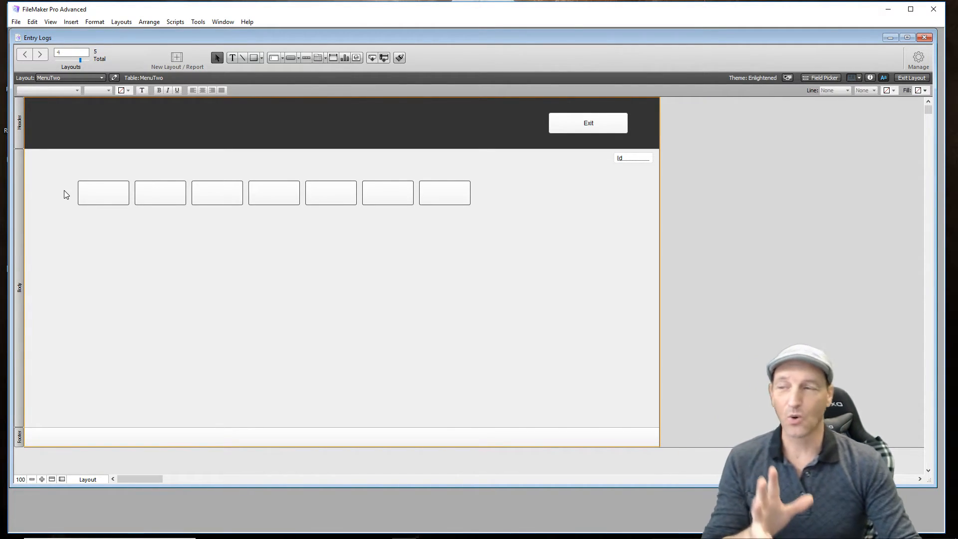
- Add a popover button labeled Drinks and place it below the last blank button, matching that button's size
click(298, 60)
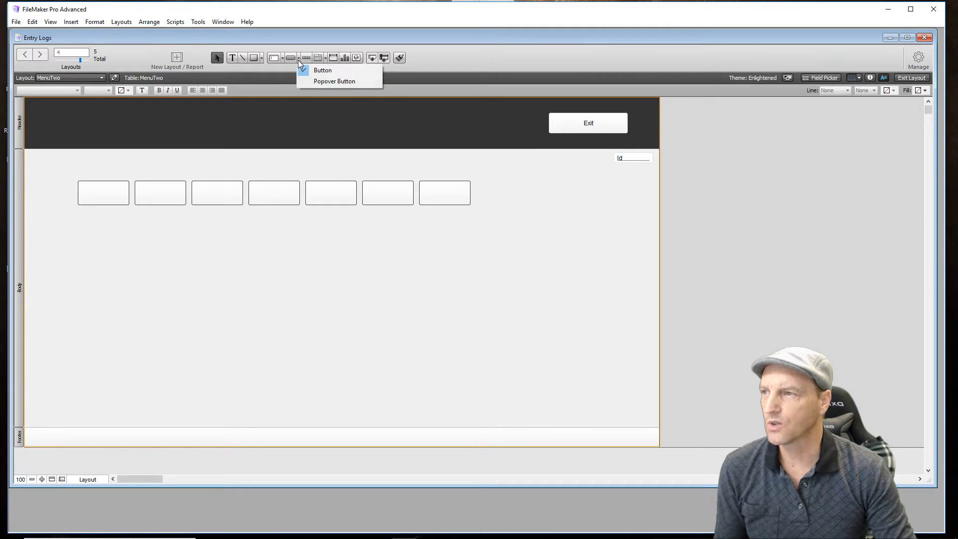
click(318, 79)
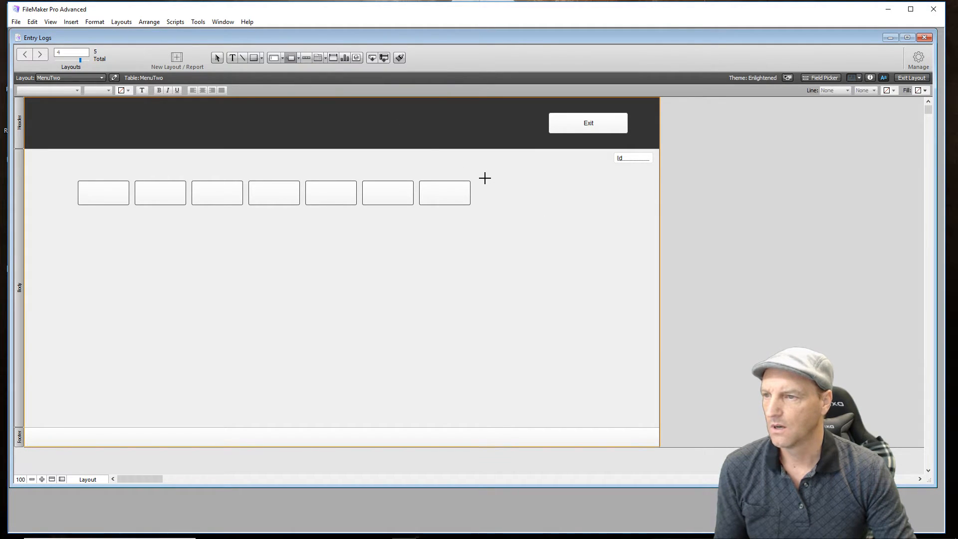
mouse_move(481, 178)
mouse_down()
mouse_move(488, 197)
mouse_move(520, 202)
mouse_up()
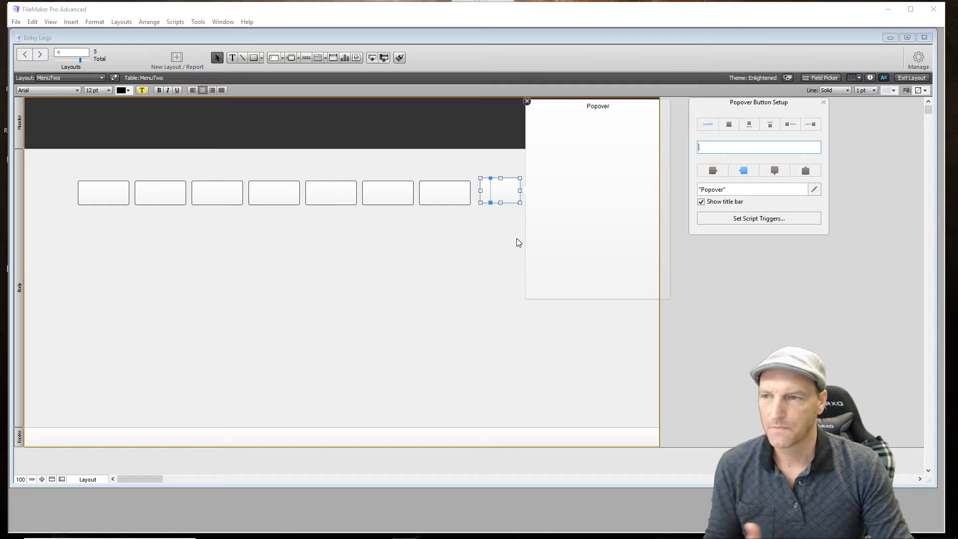
click(528, 101)
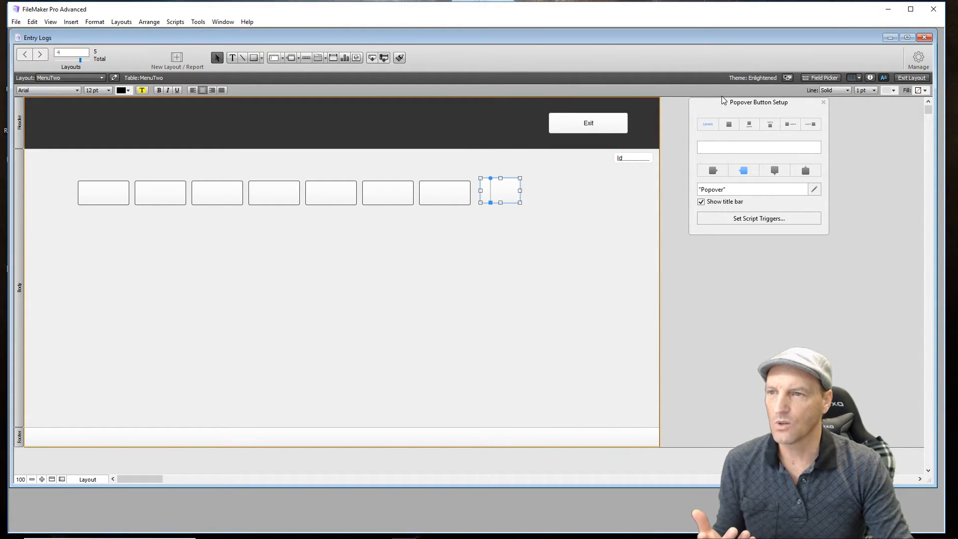
click(717, 149)
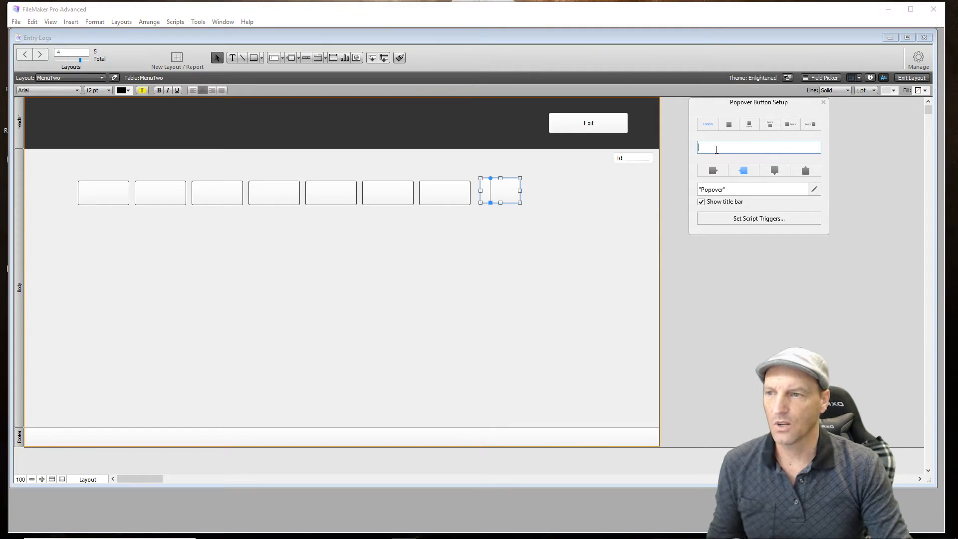
text(Drinks)
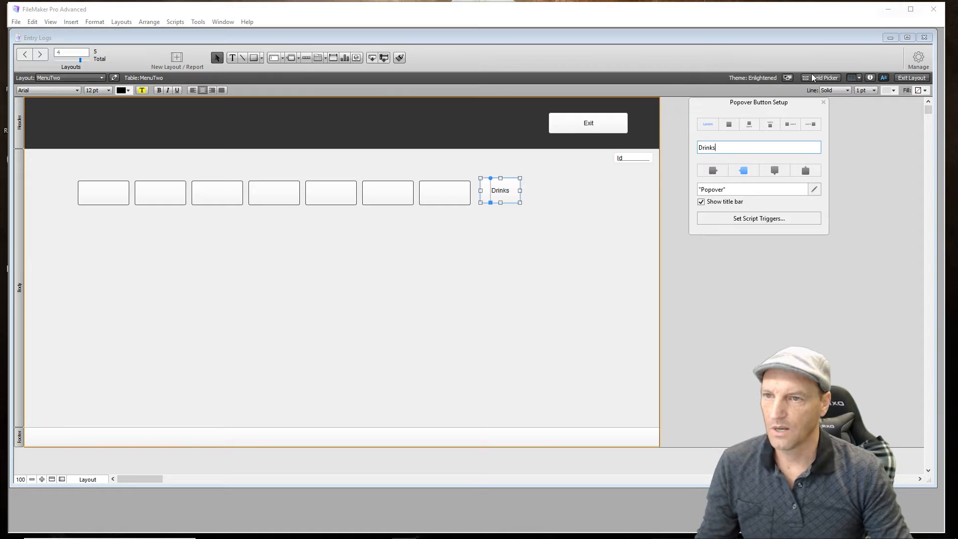
click(824, 102)
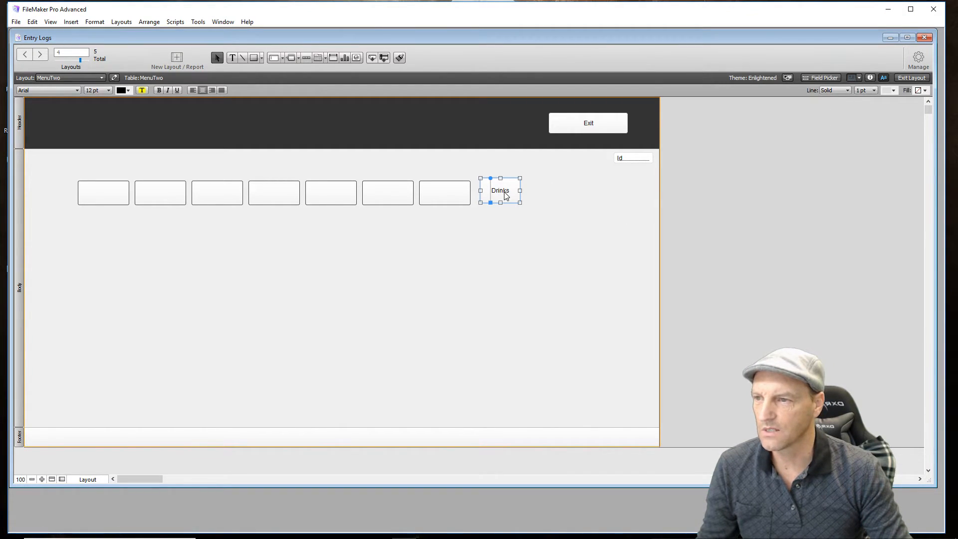
drag(504, 192, 419, 228)
click(462, 327)
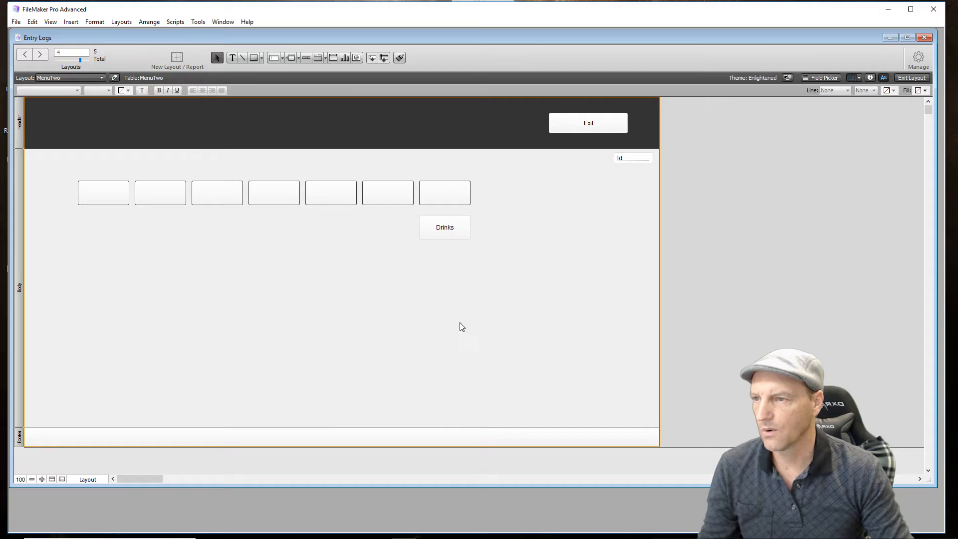
- Give the Drinks popover button a purple line and a light orange fill
click(455, 234)
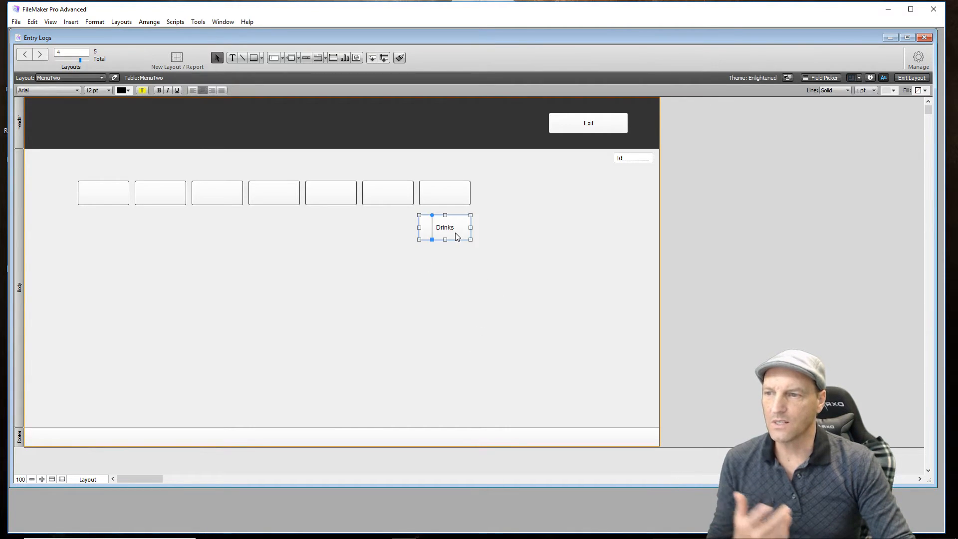
click(893, 93)
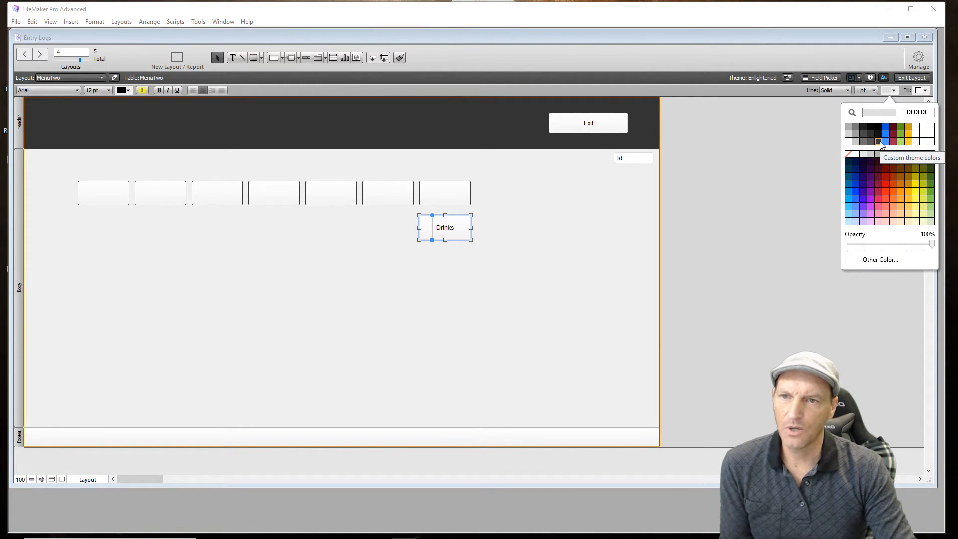
click(872, 185)
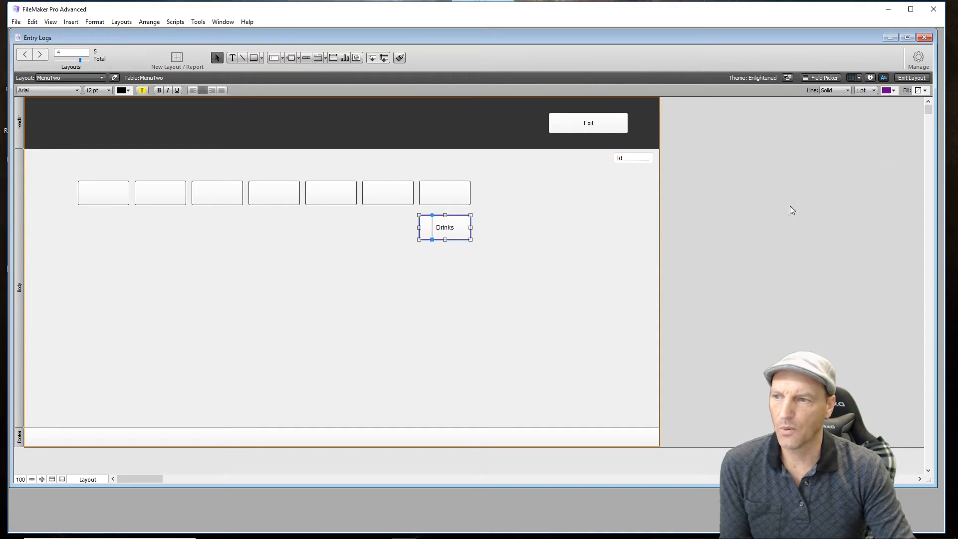
click(925, 91)
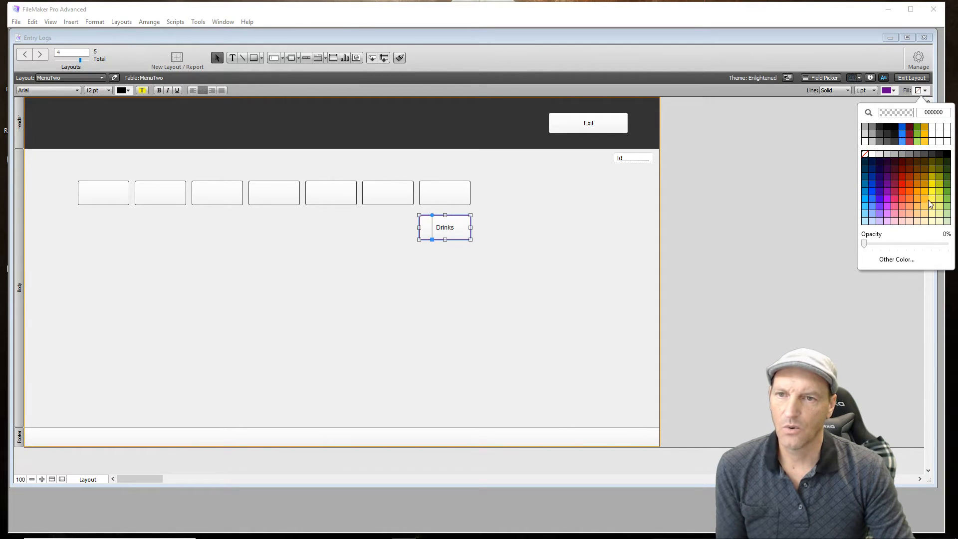
click(927, 214)
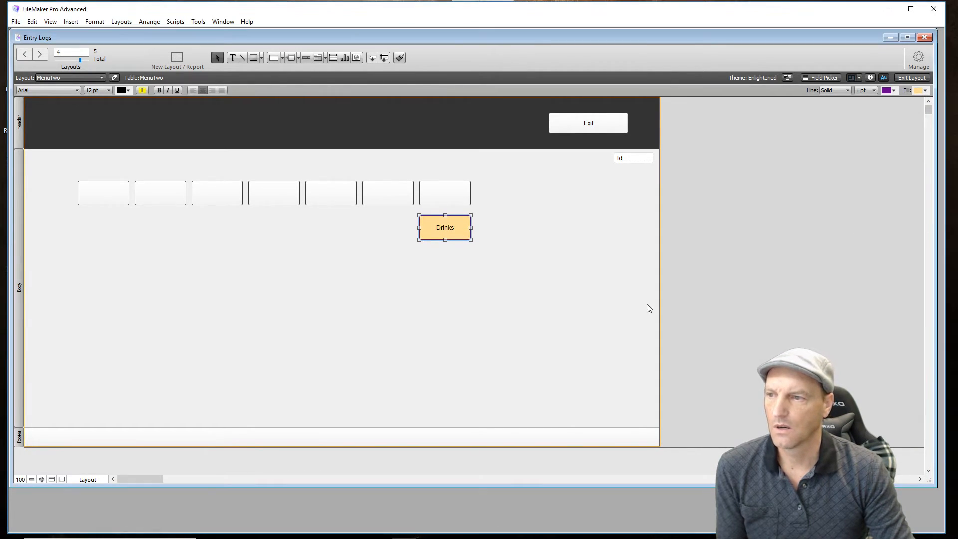
click(460, 317)
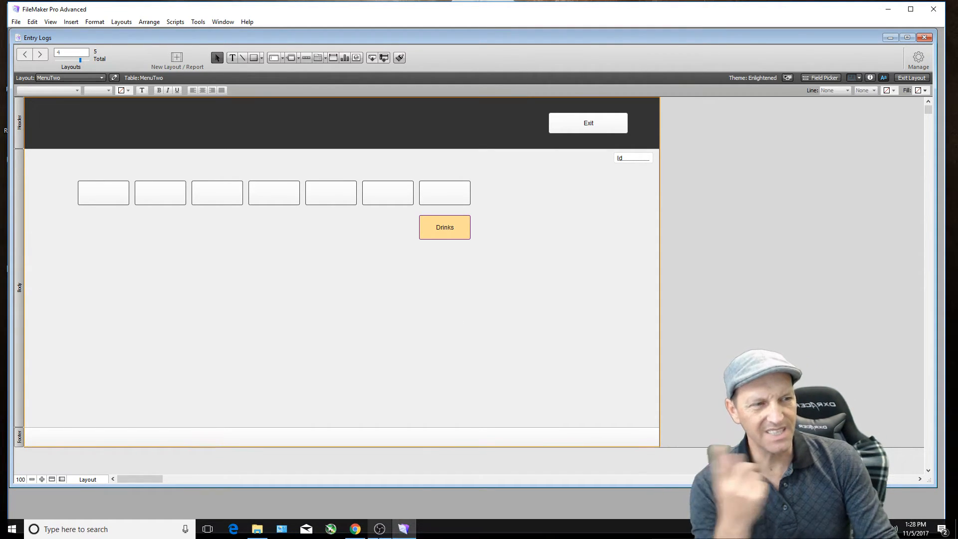
- Switch MenuTwo to Browse mode and open the Drinks popover to test it
mouse_move(379, 529)
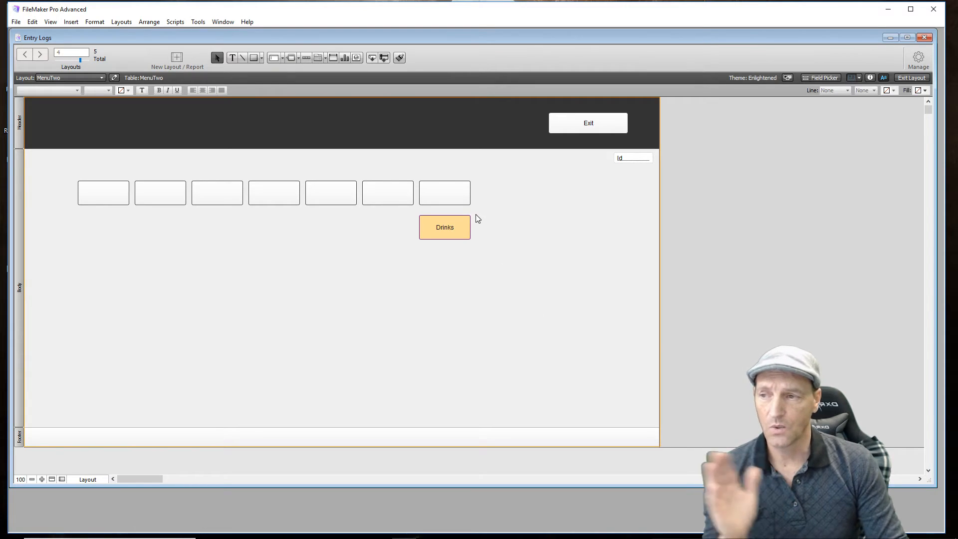
click(899, 78)
click(418, 220)
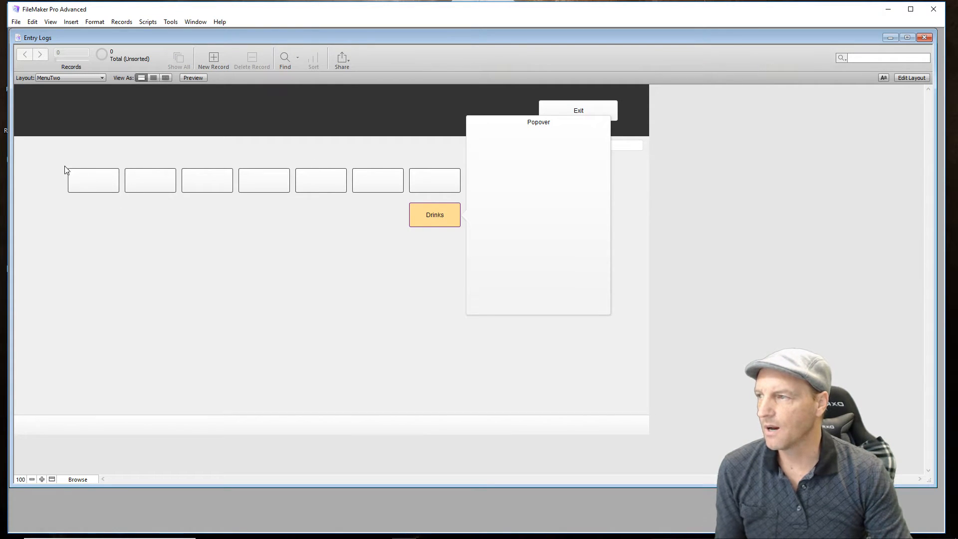
- Close the Drinks popover and reopen it to test how it behaves in Browse mode
click(100, 182)
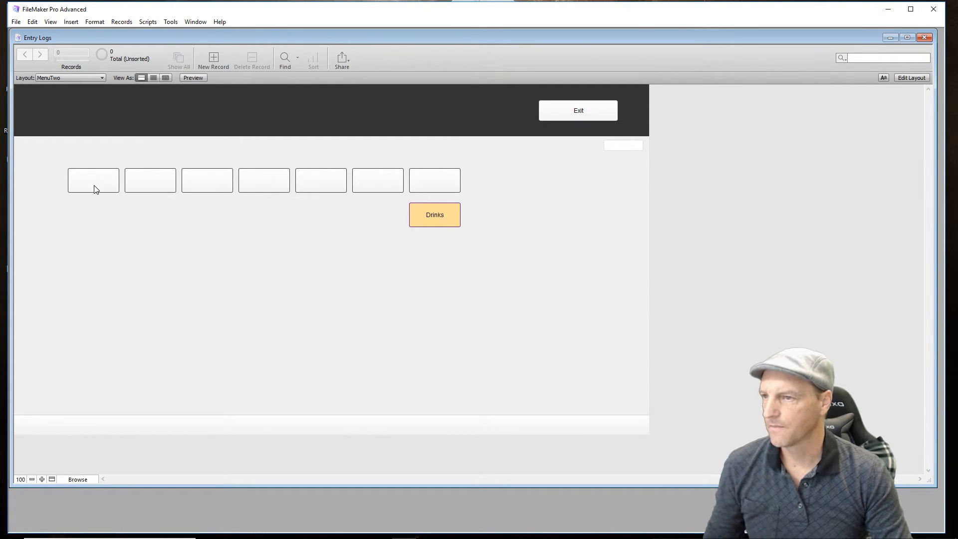
click(436, 225)
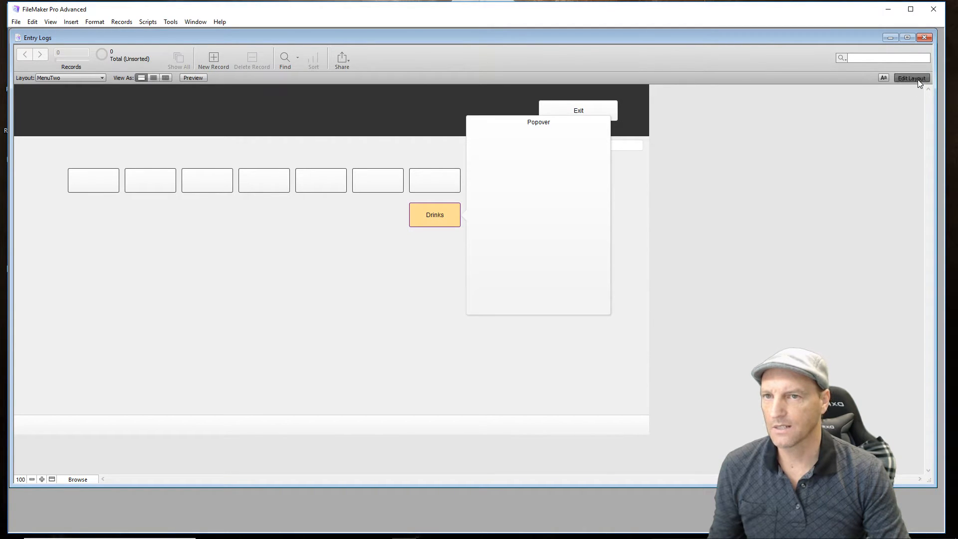
- In Layout mode, copy the first two blank buttons into the Drinks popover, arranged as two rows of two
click(918, 79)
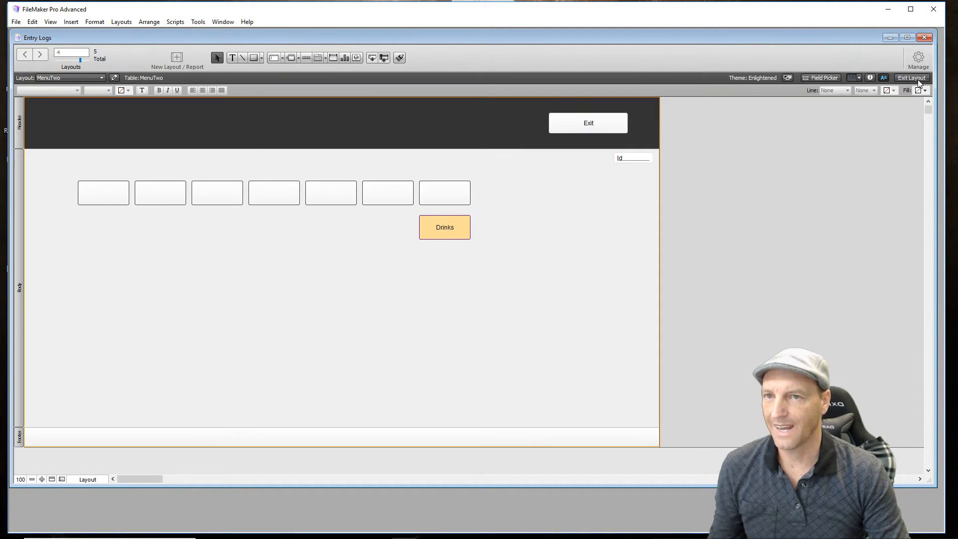
double_click(458, 226)
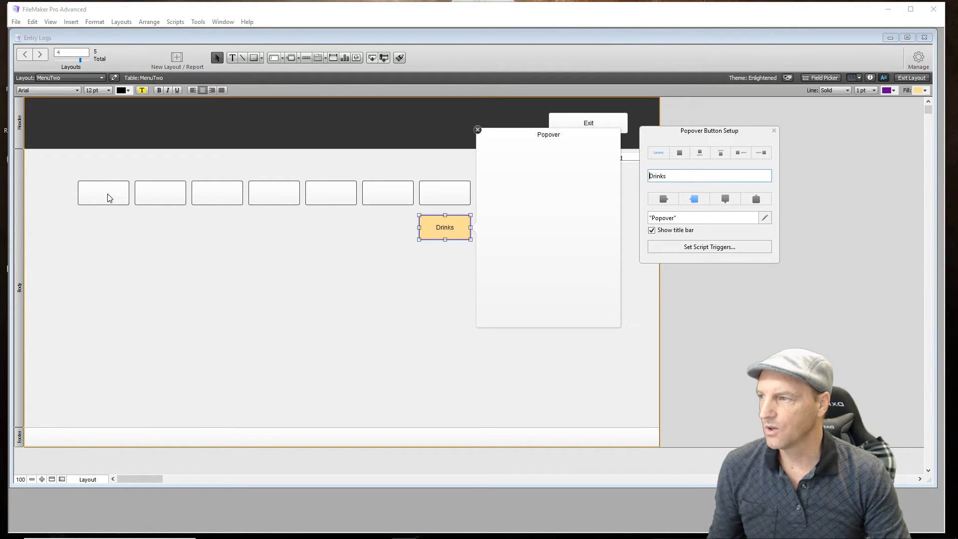
click(71, 165)
drag(71, 166, 184, 235)
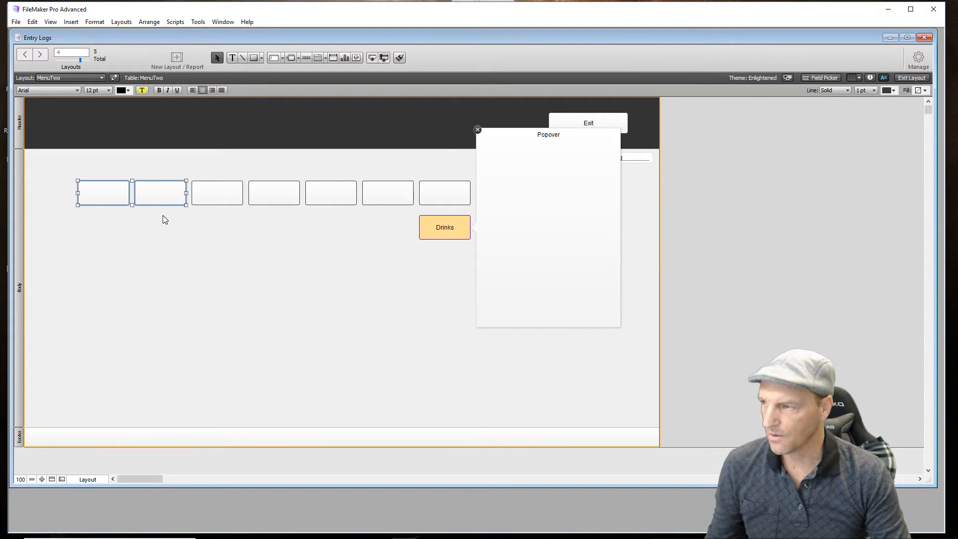
drag(154, 189, 565, 239)
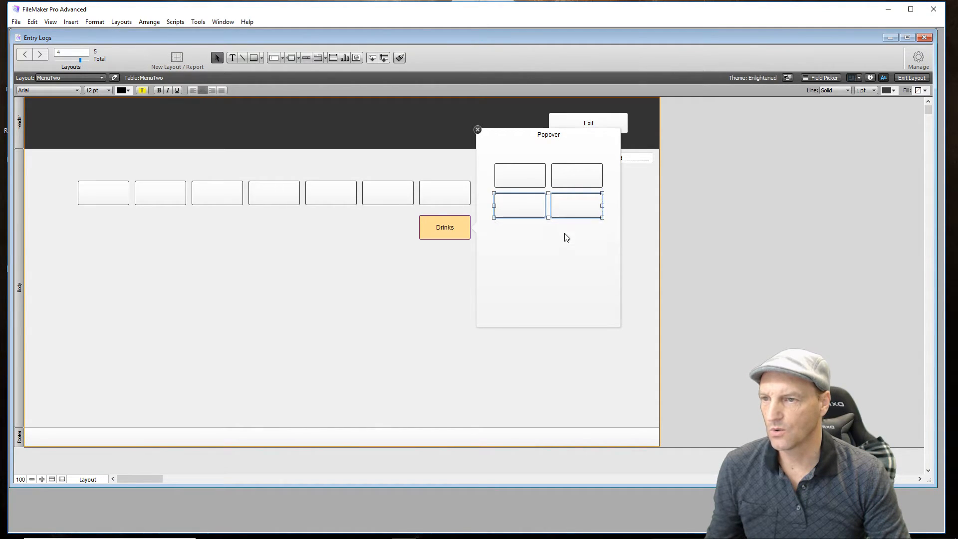
- Add a third row of two blank buttons to the popover and nudge it to match the spacing above
key(Down)
key(Down)
key(Down)
key(Down)
key(Down)
key(Down)
key(Down)
key(Down)
key(Down)
key(Down)
key(Down)
key(Down)
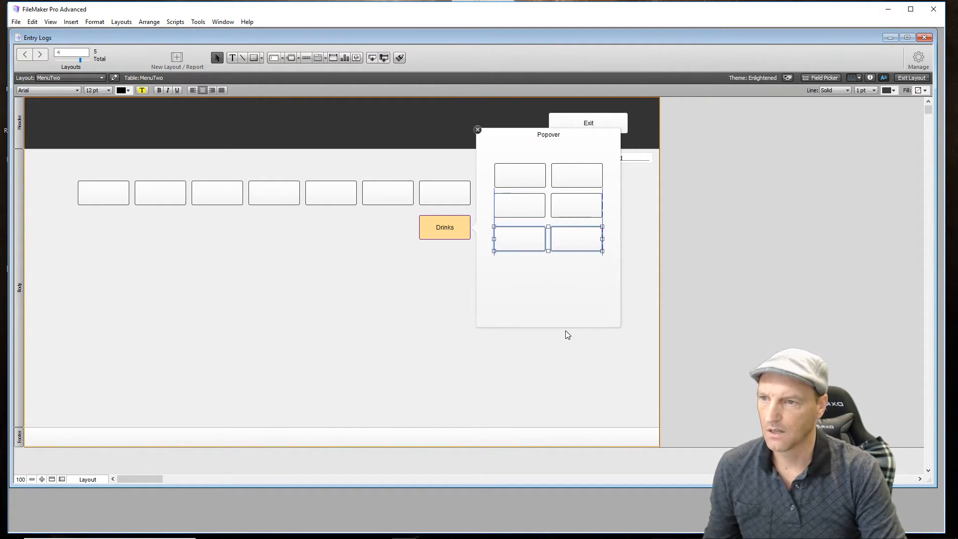
key(Up)
key(Up)
key(Up)
key(Up)
key(Up)
key(Up)
key(Up)
key(Up)
key(Up)
key(Up)
key(Up)
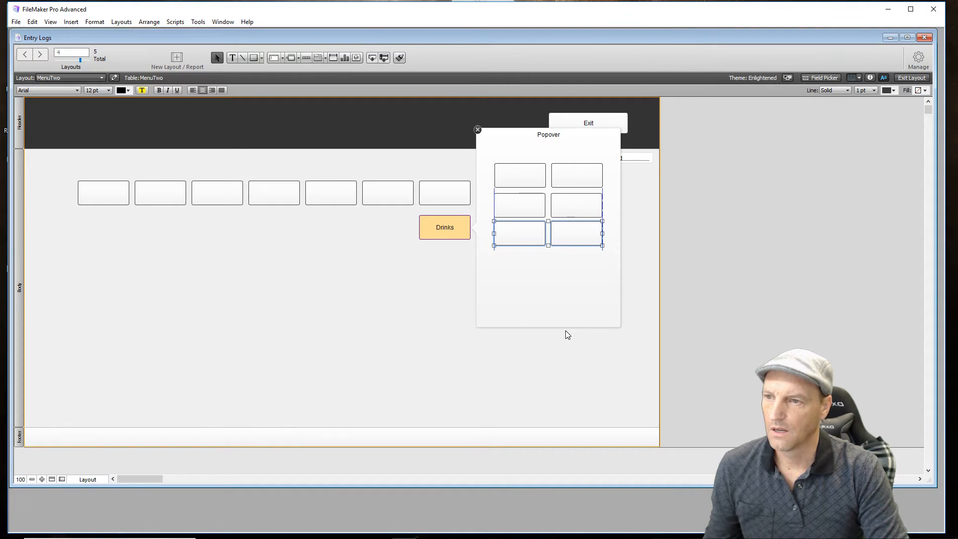
key(Down)
key(Up)
key(Up)
key(Down)
key(Up)
key(Down)
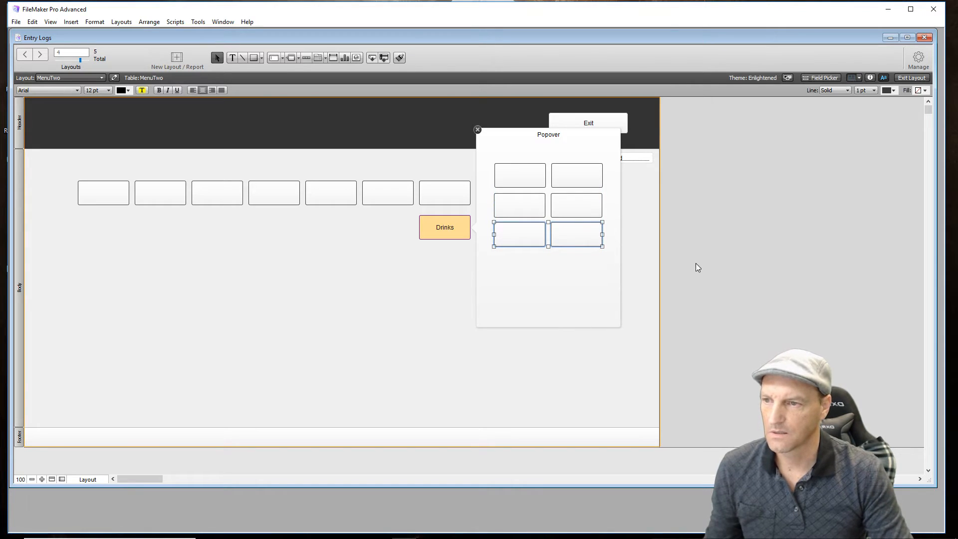
- Duplicate the third button row as a fourth row and nudge it up to even out the gap
drag(574, 235, 575, 269)
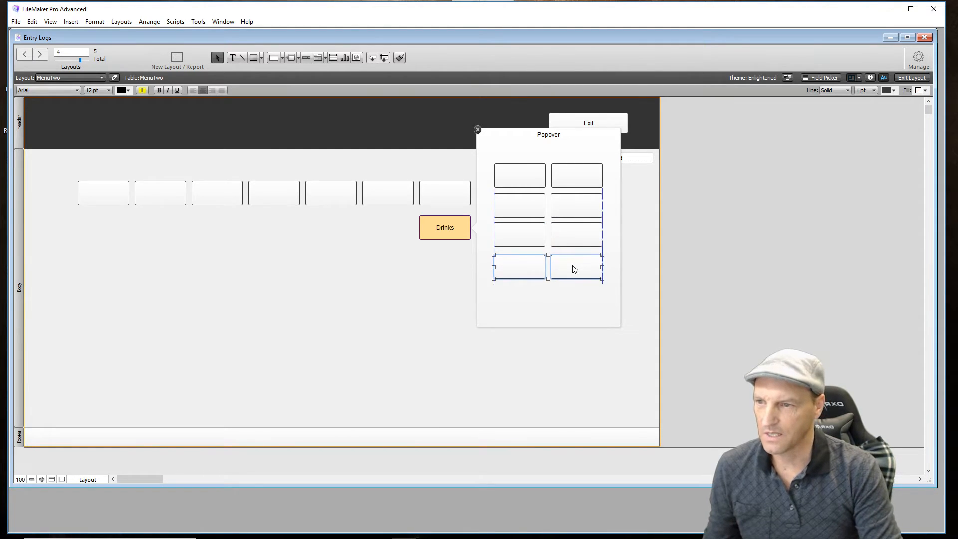
key(Up)
key(Up)
key(Up)
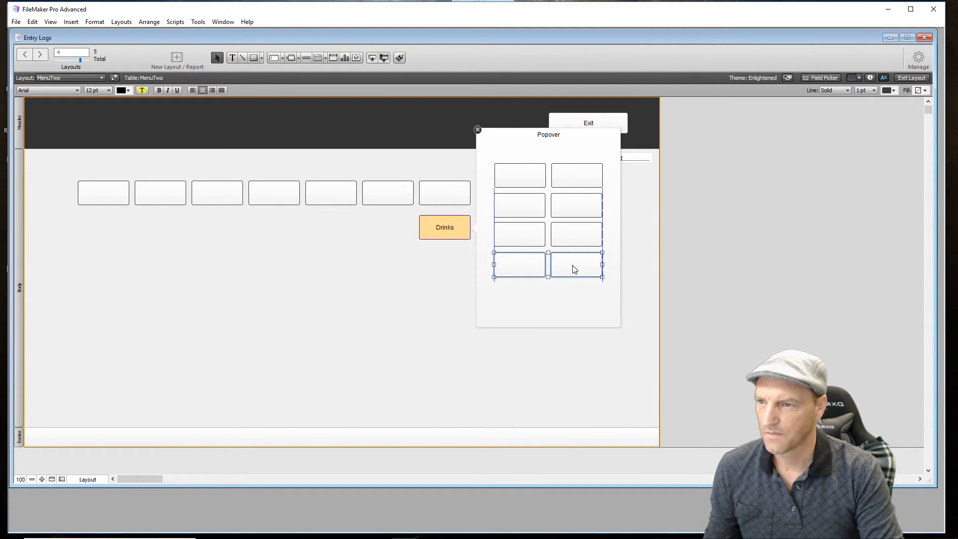
click(399, 307)
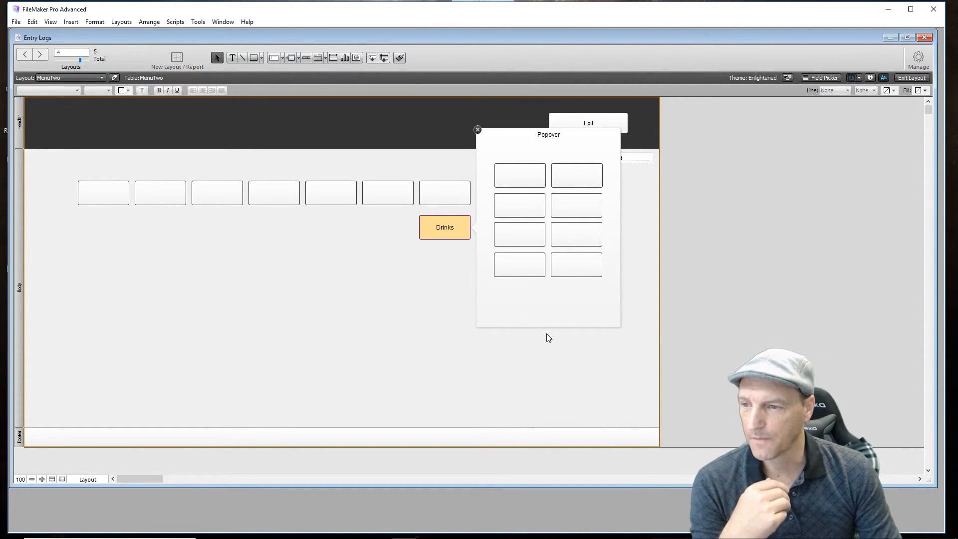
- Reduce the popover's height to remove the empty space below the fourth button row
click(562, 327)
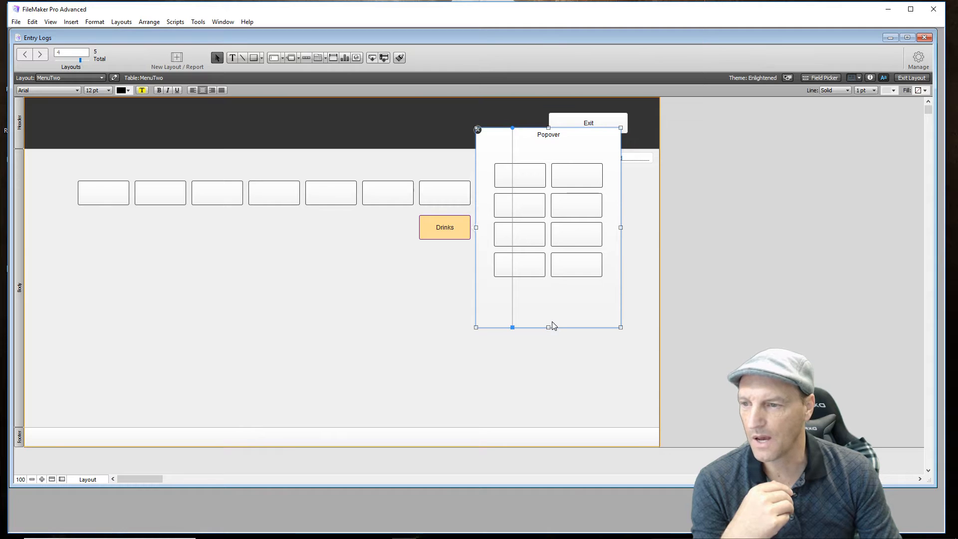
drag(548, 328, 549, 290)
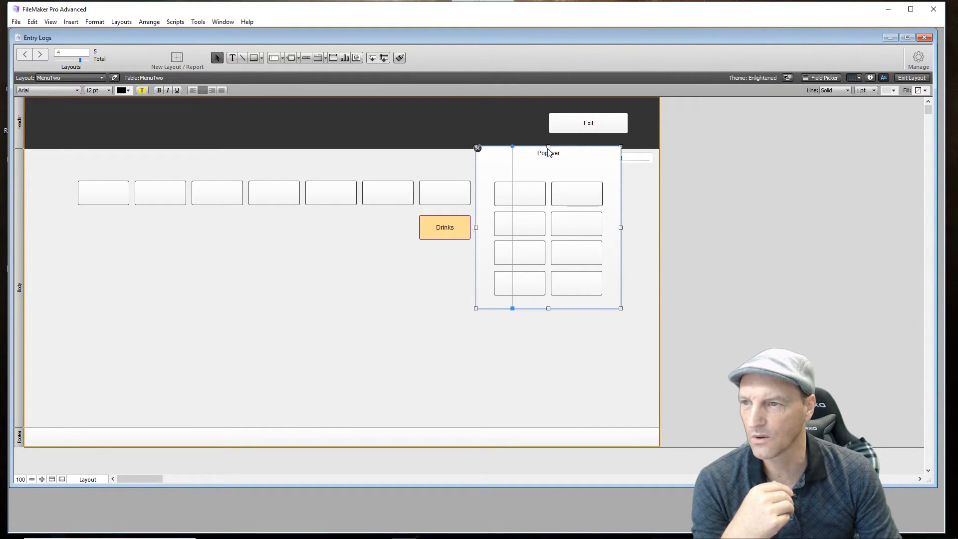
mouse_move(549, 145)
mouse_down()
mouse_move(548, 157)
mouse_move(548, 147)
mouse_up()
- Move all eight buttons up beneath the popover's title and shorten the popover to fit closely around them
drag(608, 187, 509, 295)
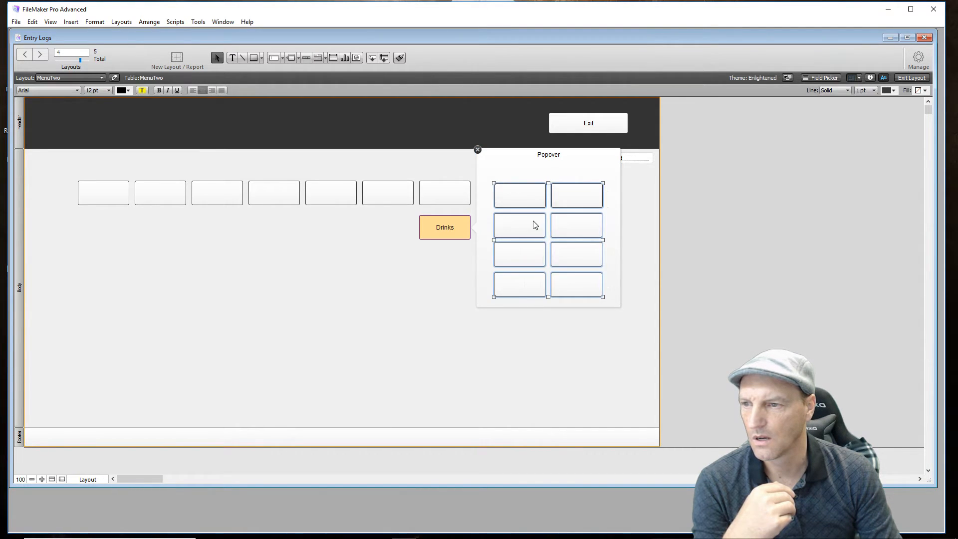
drag(535, 225, 536, 205)
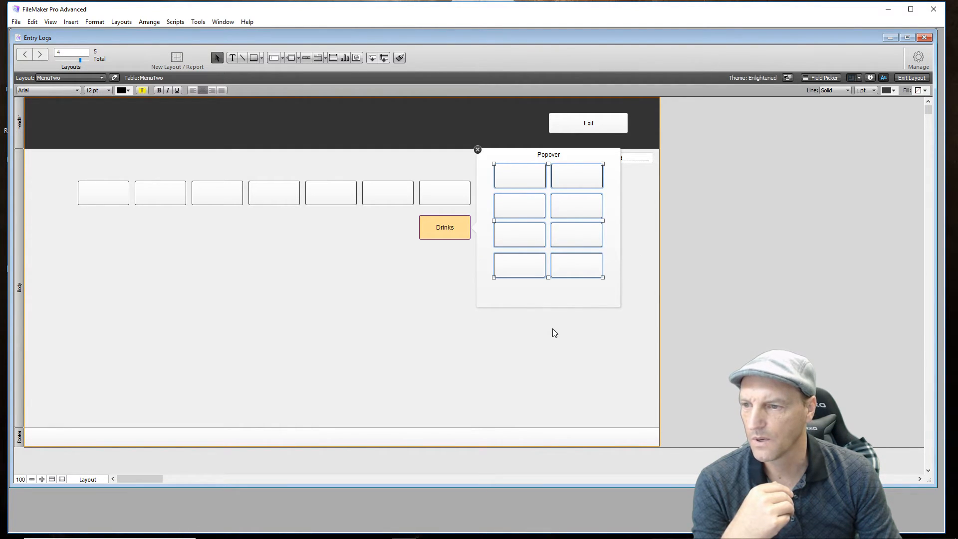
click(552, 310)
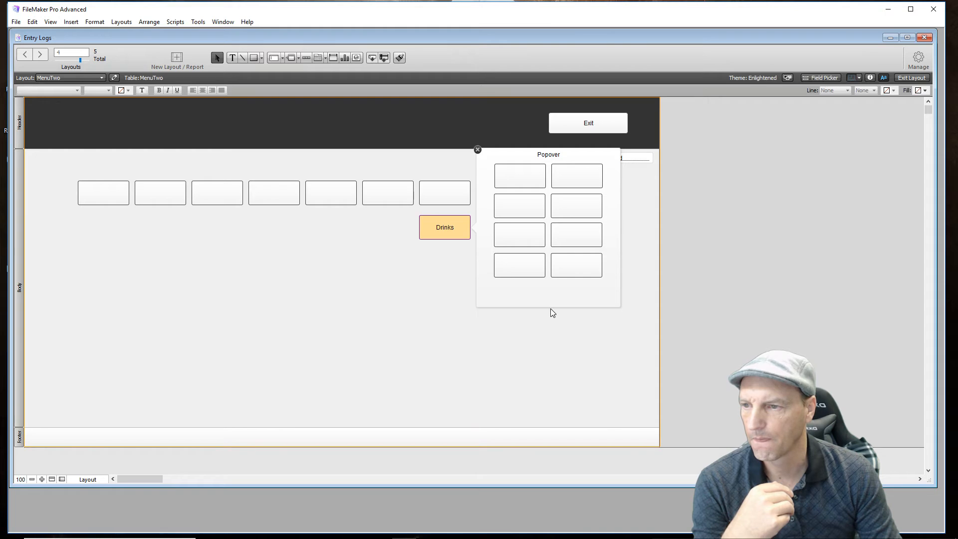
click(549, 307)
drag(549, 307, 553, 285)
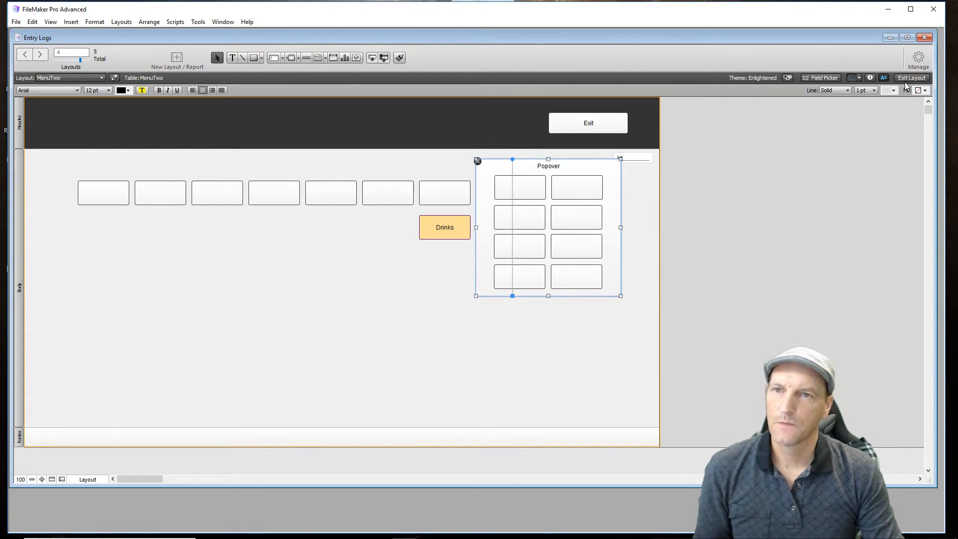
- Set the end color of the popover's gradient fill to light blue
click(871, 78)
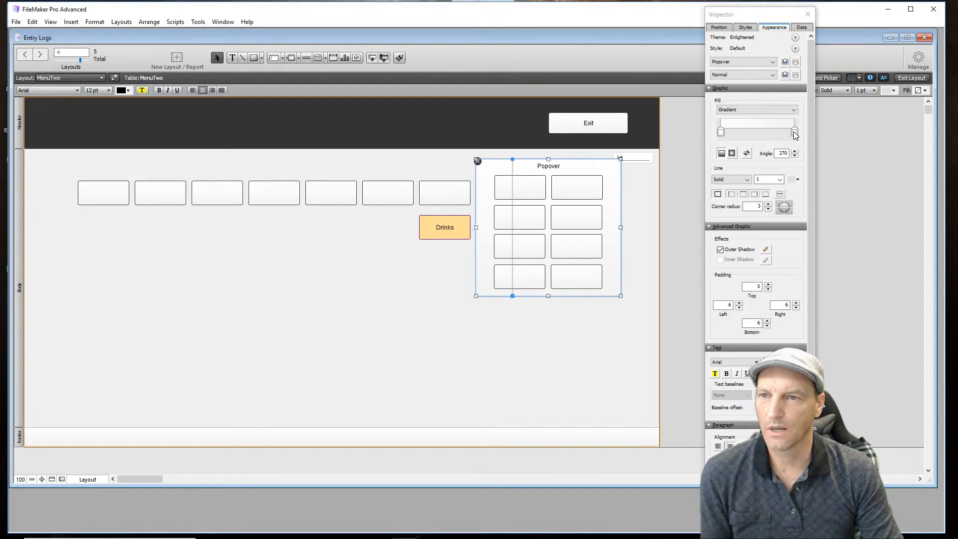
click(795, 131)
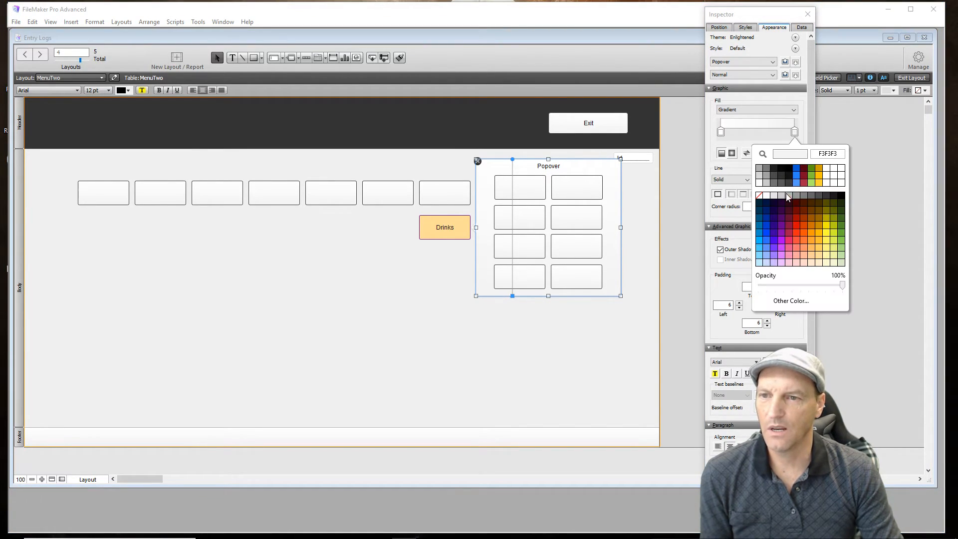
click(760, 263)
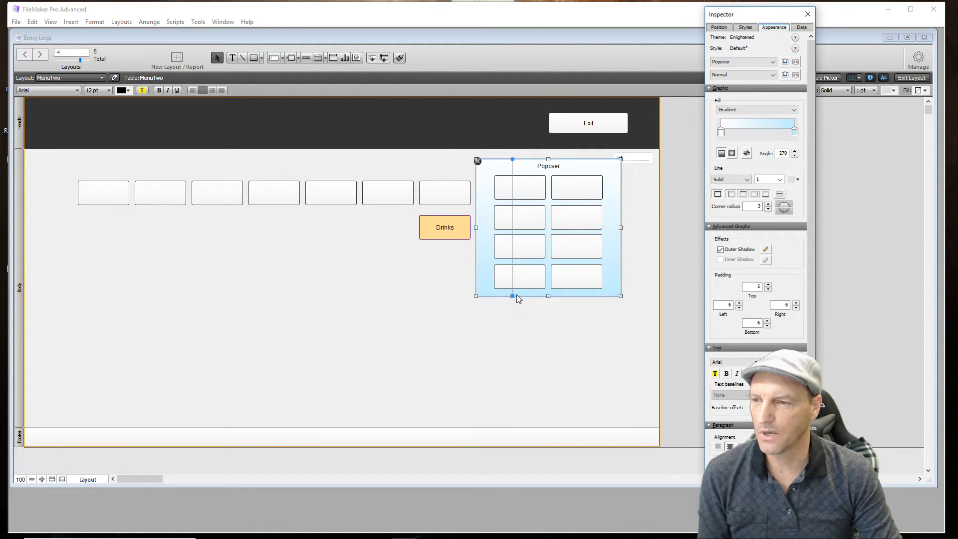
- Try a diagonal 315-degree gradient direction on the popover's fill, and undo it
mouse_move(513, 296)
mouse_down()
mouse_move(571, 270)
mouse_move(582, 240)
mouse_move(573, 208)
mouse_move(528, 192)
mouse_move(581, 209)
mouse_move(544, 292)
mouse_move(545, 224)
mouse_move(570, 218)
mouse_move(567, 268)
mouse_move(582, 278)
mouse_move(563, 292)
mouse_move(514, 294)
mouse_up()
drag(555, 232, 571, 215)
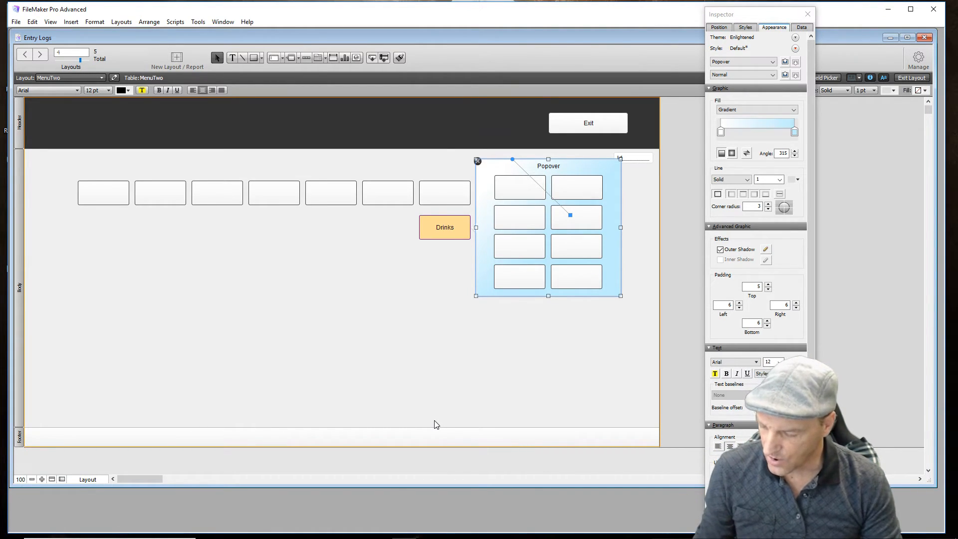
key(ctrl+z)
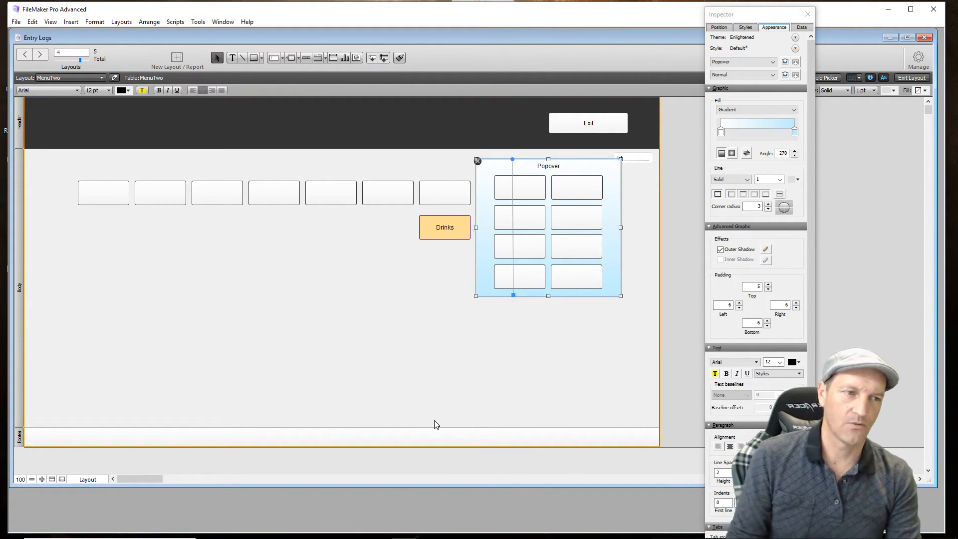
click(464, 372)
- Label the first two buttons in the popover's left column Pop and Beer
click(529, 190)
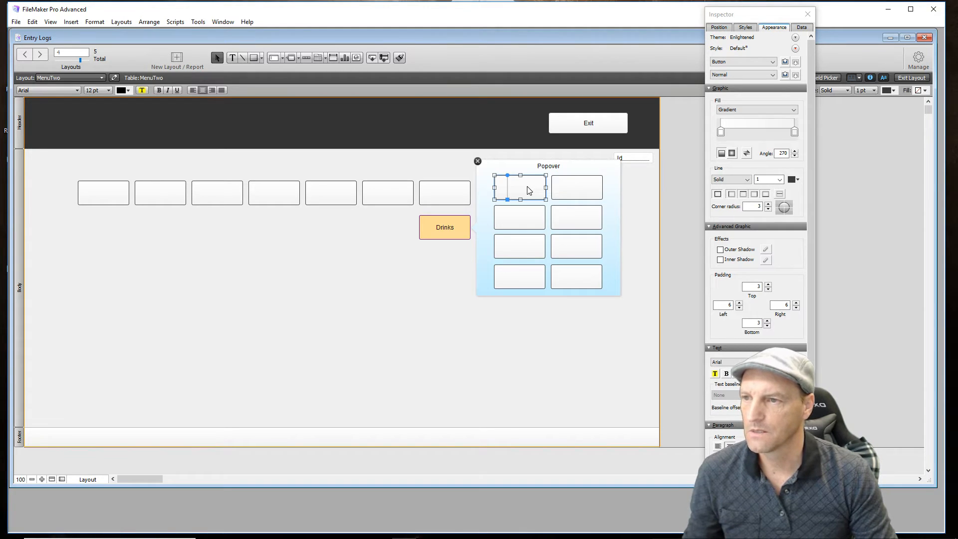
double_click(529, 191)
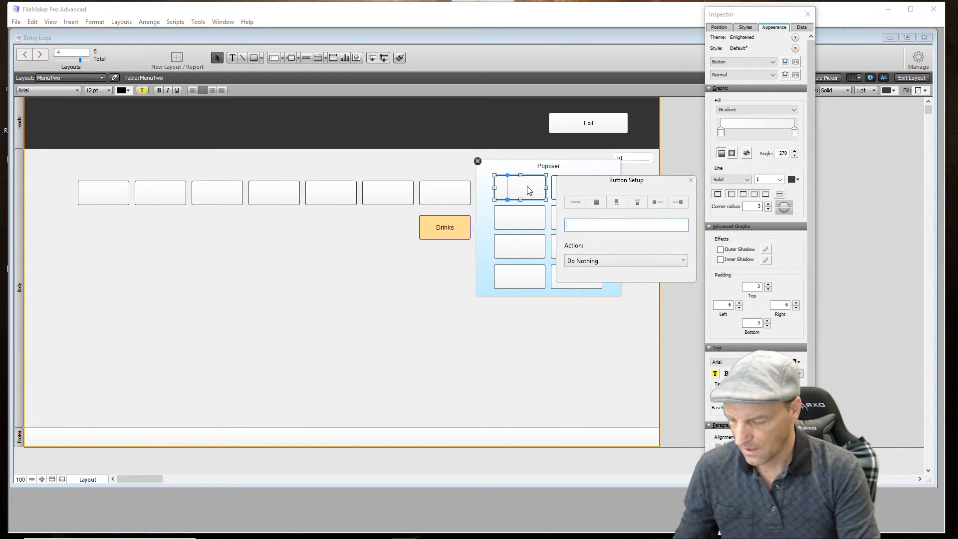
text(Pop)
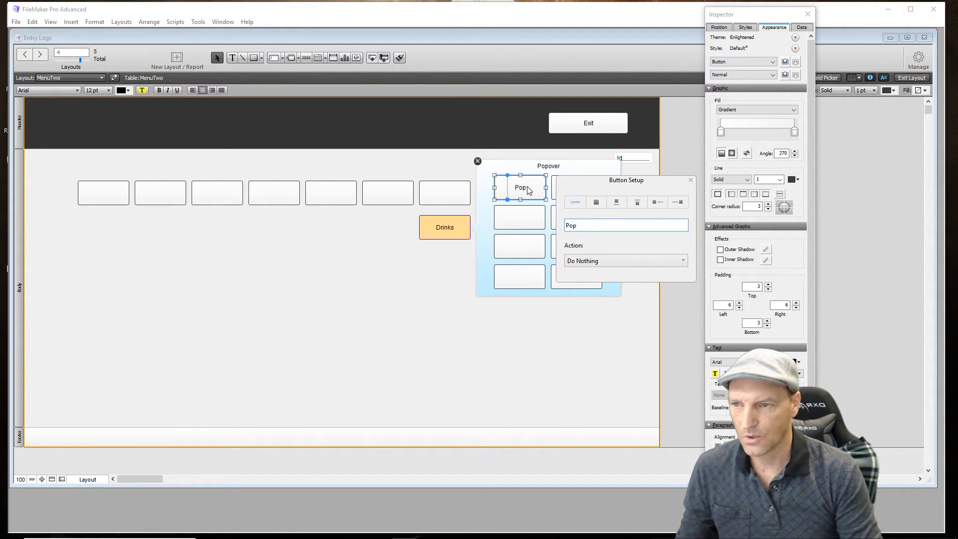
click(520, 217)
double_click(521, 218)
text(Beer)
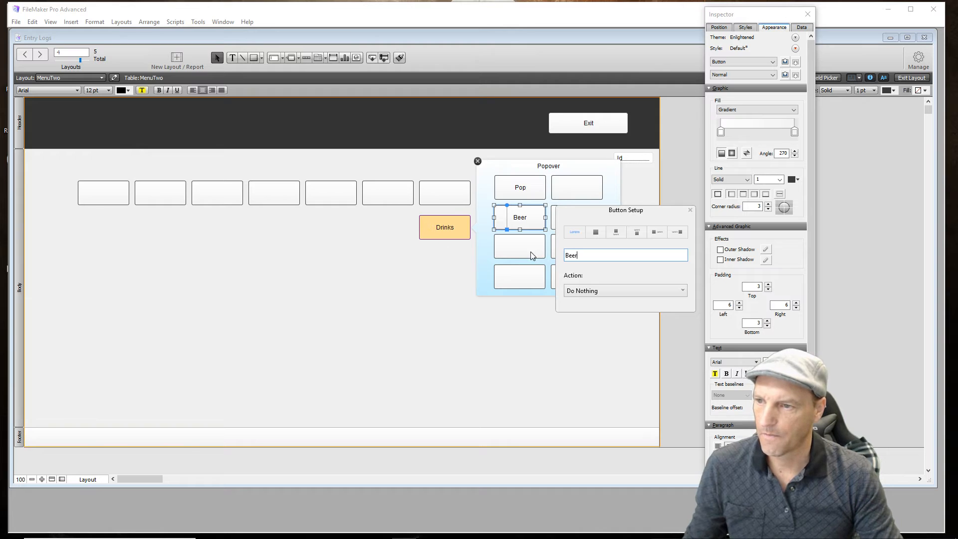
- Label the third and fourth buttons in the popover's left column Wine and Tea
click(524, 249)
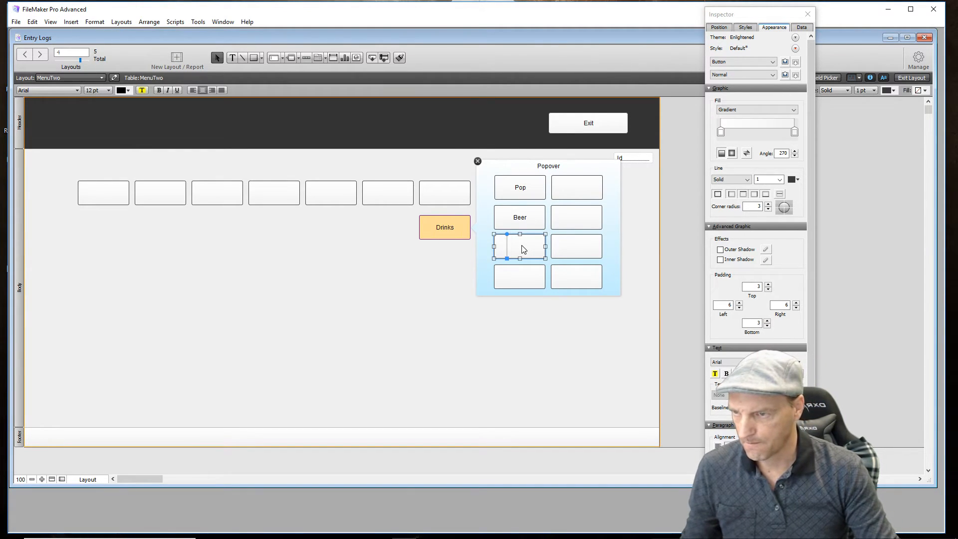
double_click(525, 250)
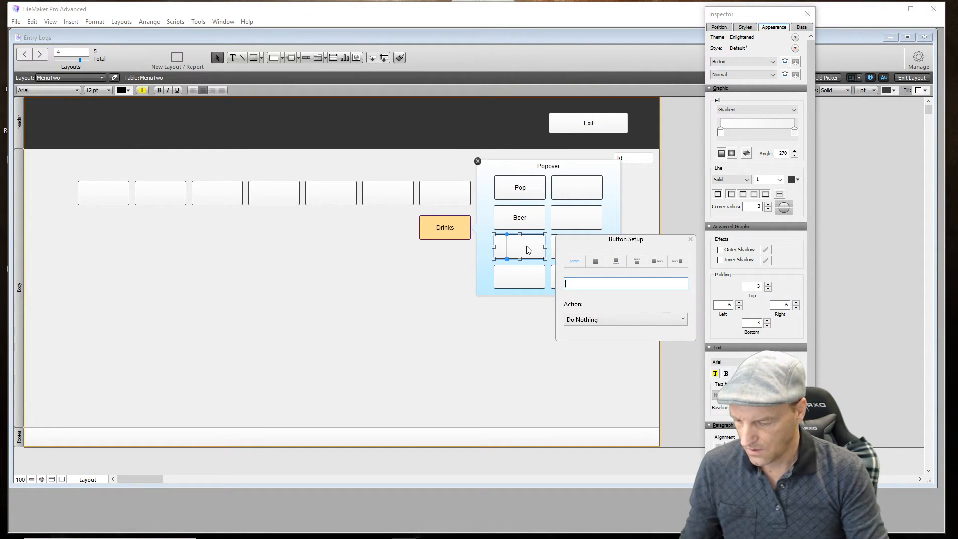
text(Wine)
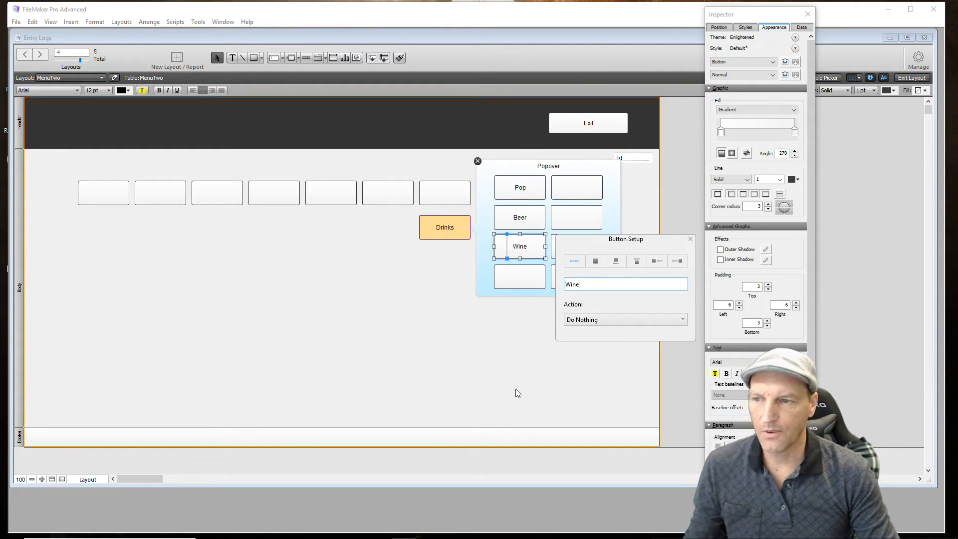
click(516, 390)
double_click(525, 283)
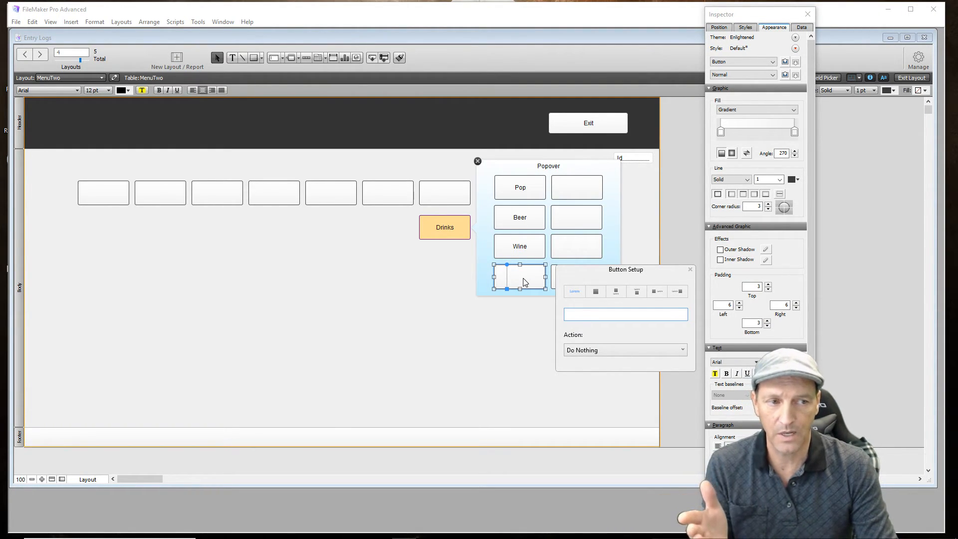
text(Tea)
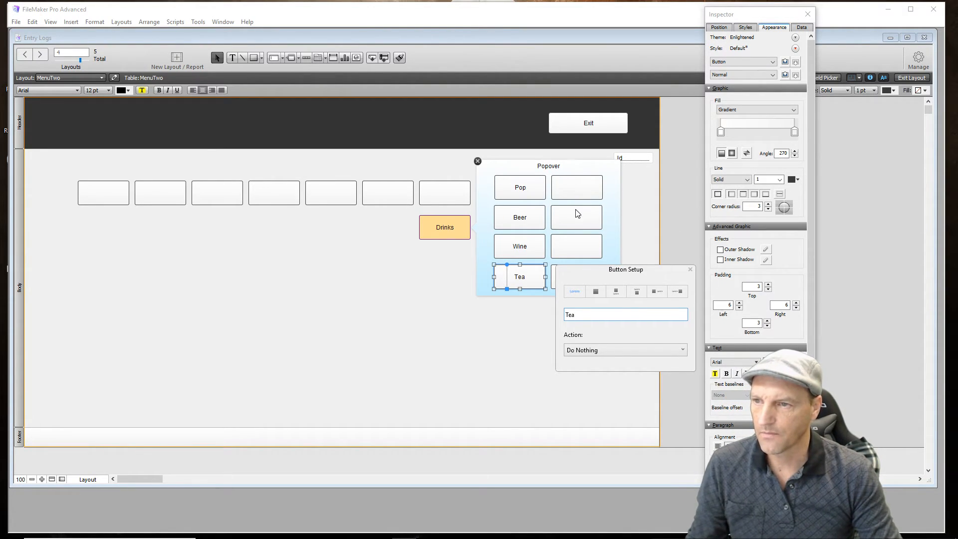
- Label the first button in the popover's right column Water
click(580, 192)
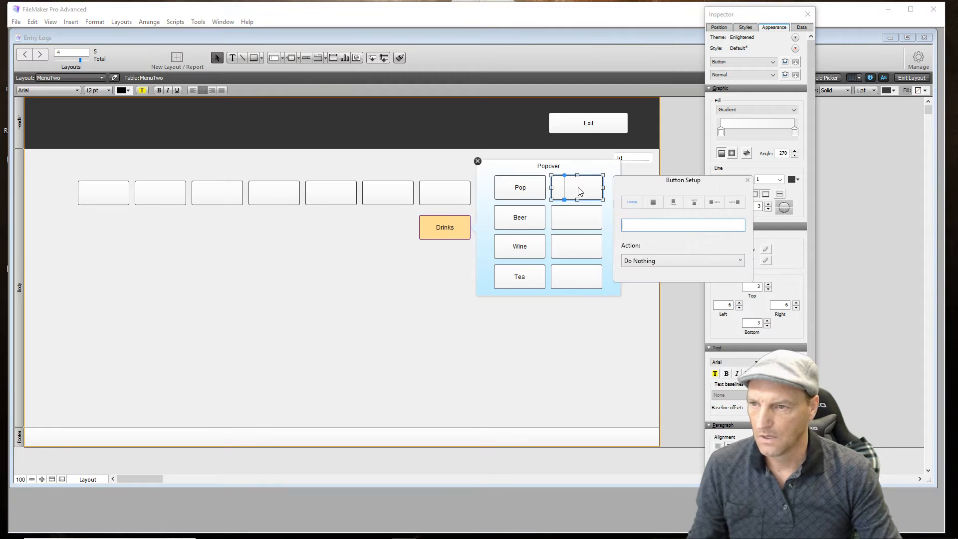
text(Water)
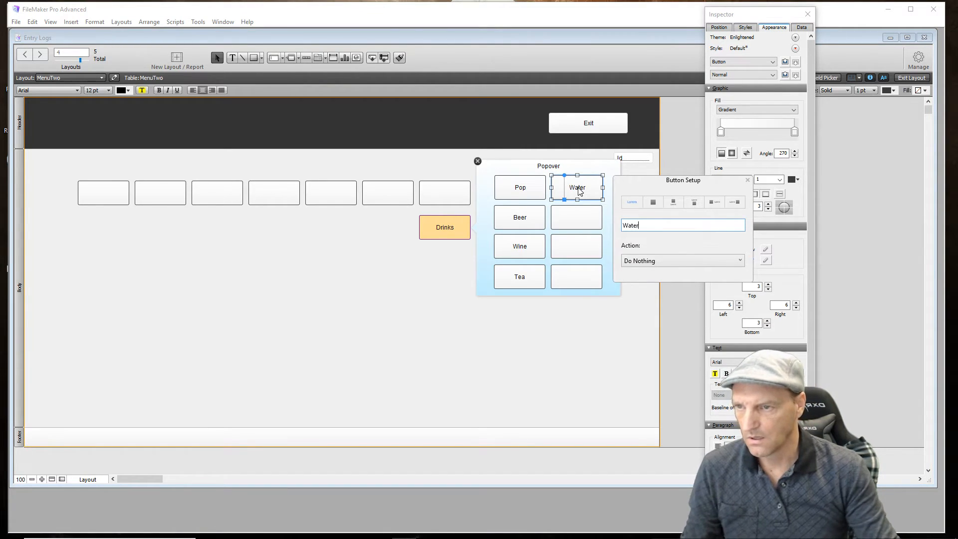
click(527, 366)
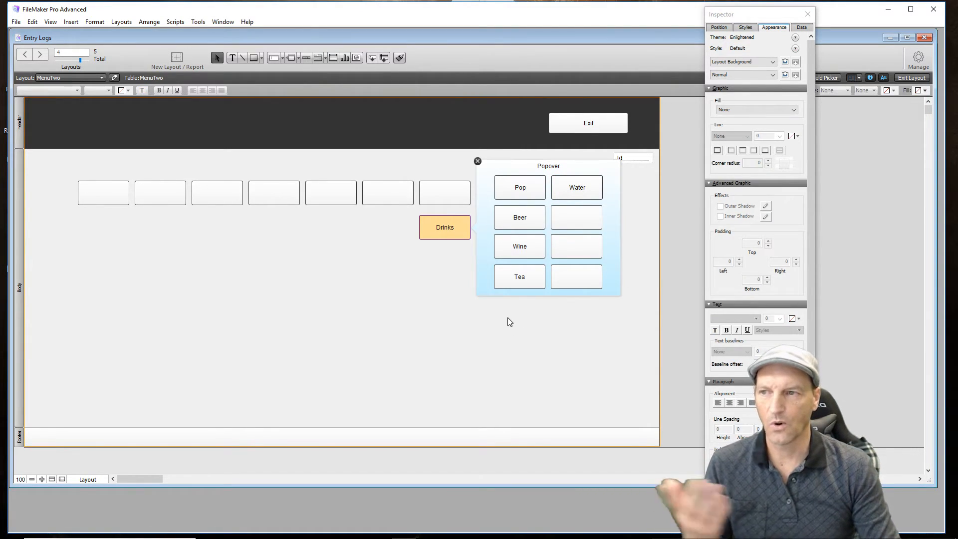
- Close the popover editor and the Inspector, and test opening and dismissing the Drinks popover in Browse mode
click(478, 161)
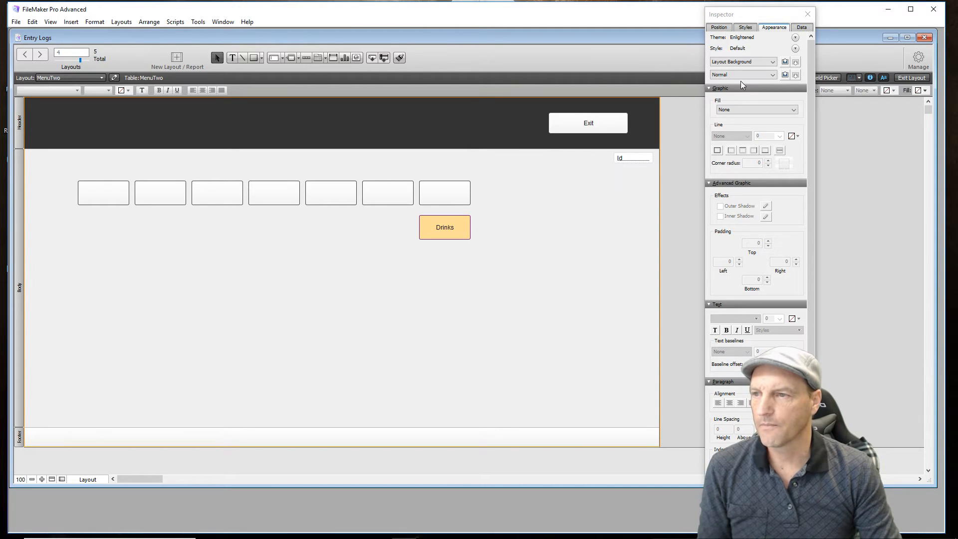
click(809, 14)
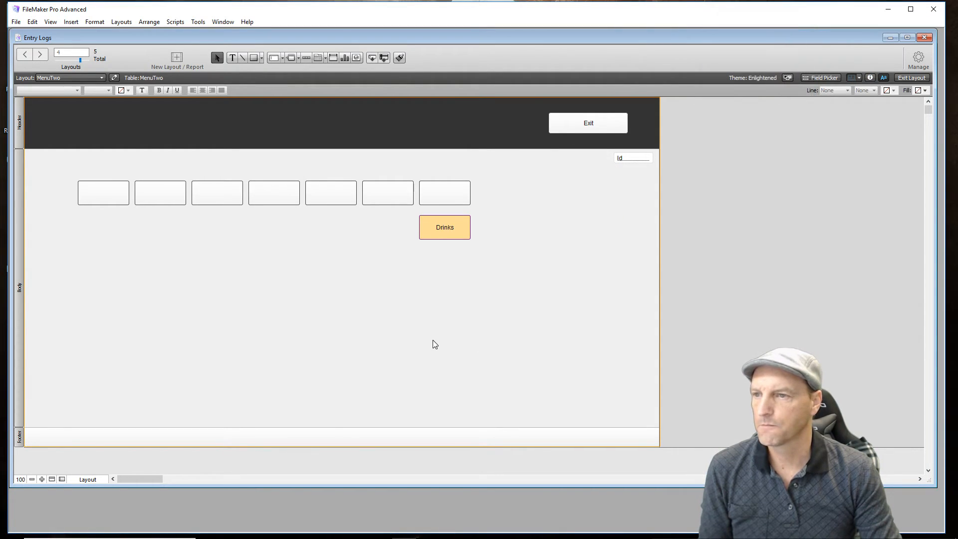
click(920, 77)
click(424, 216)
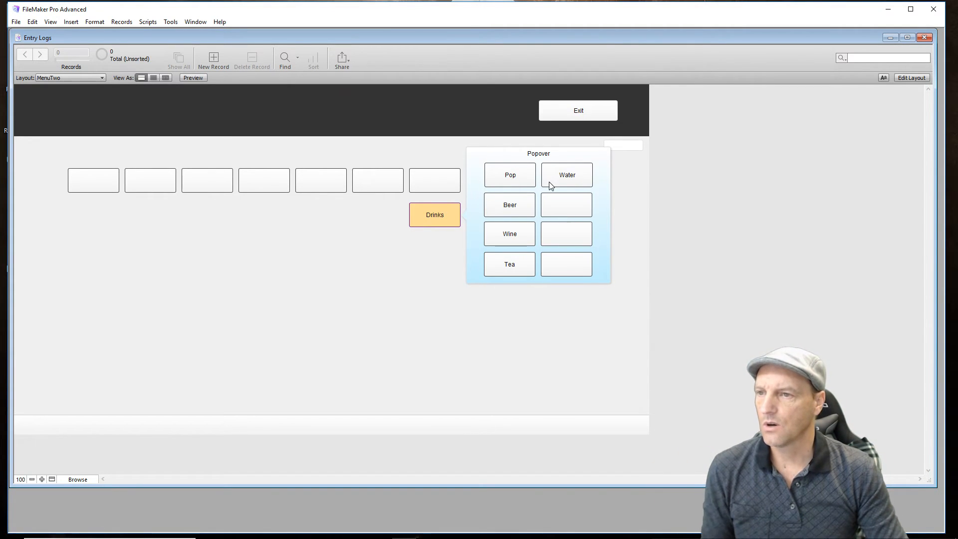
click(456, 305)
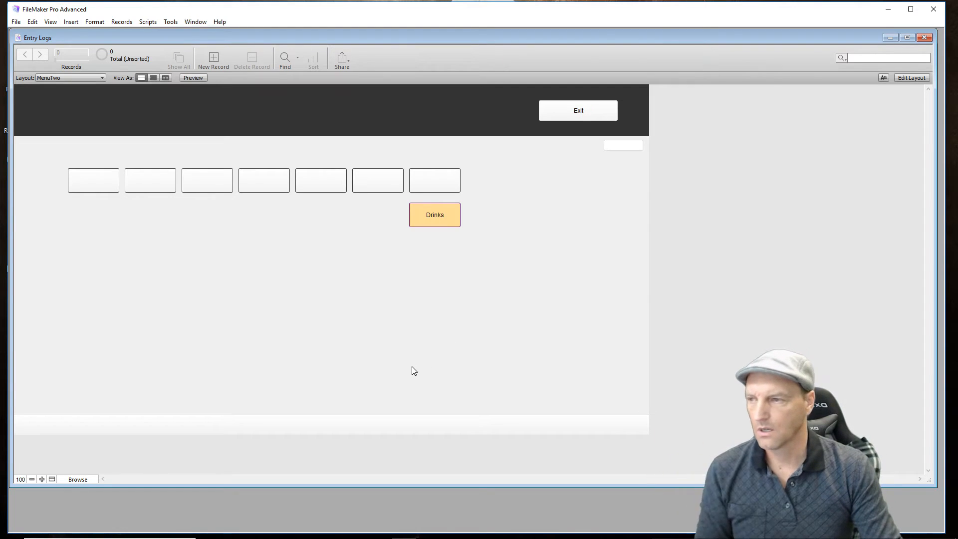
- Return to Layout mode, shift the row of seven blank buttons right to align with Exit, and place Drinks at the body's left side
click(917, 77)
drag(56, 182, 477, 183)
drag(280, 194, 496, 246)
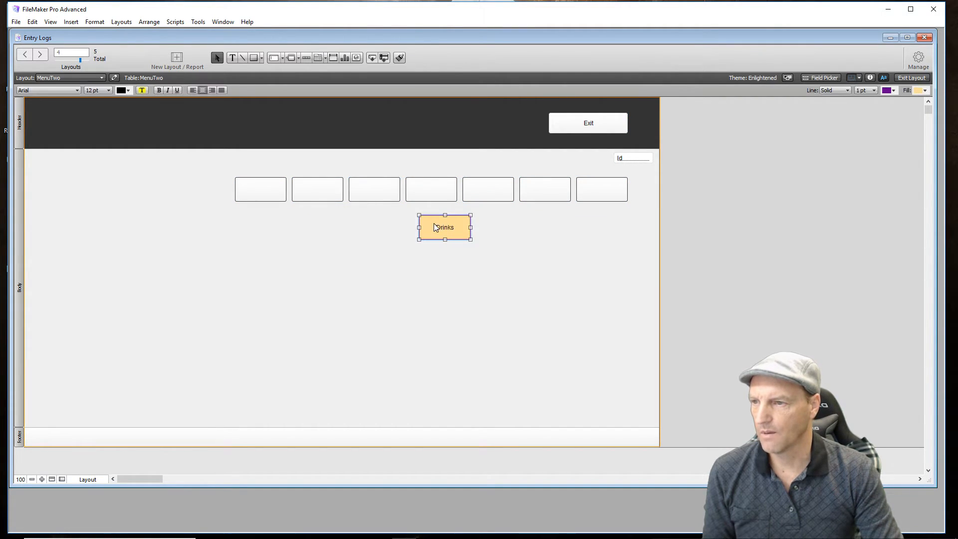
drag(445, 229, 80, 189)
click(205, 229)
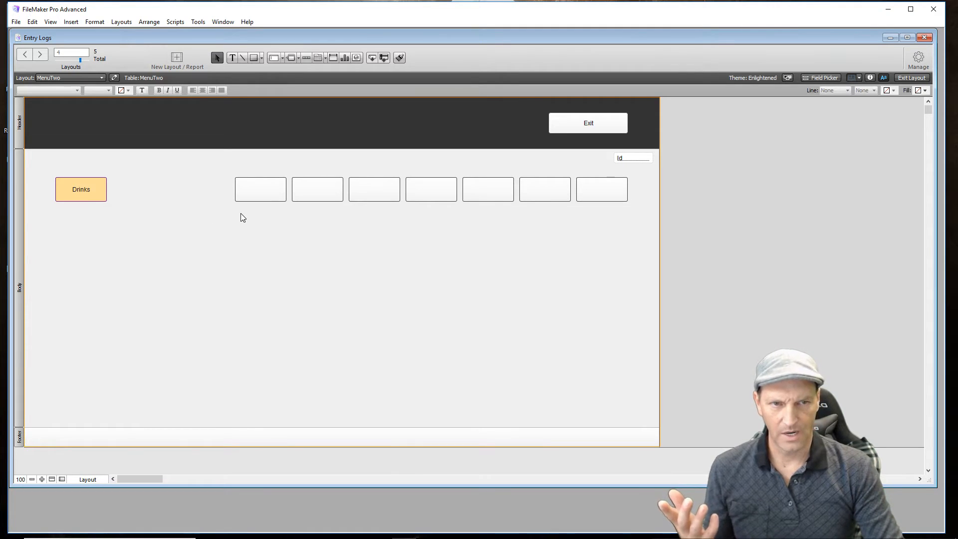
- Duplicate the row of seven blank buttons three times downward to form a grid of four rows
drag(228, 167, 632, 223)
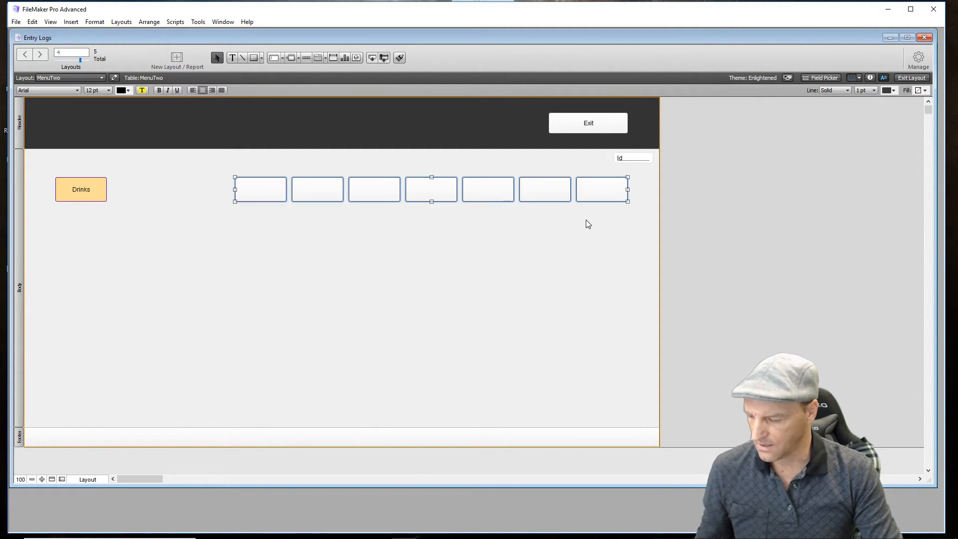
drag(488, 199, 487, 287)
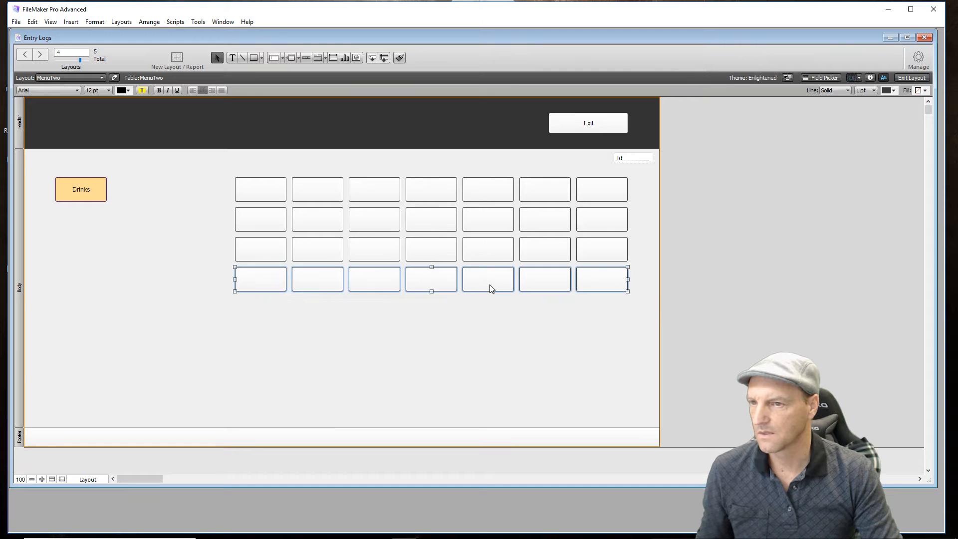
click(493, 360)
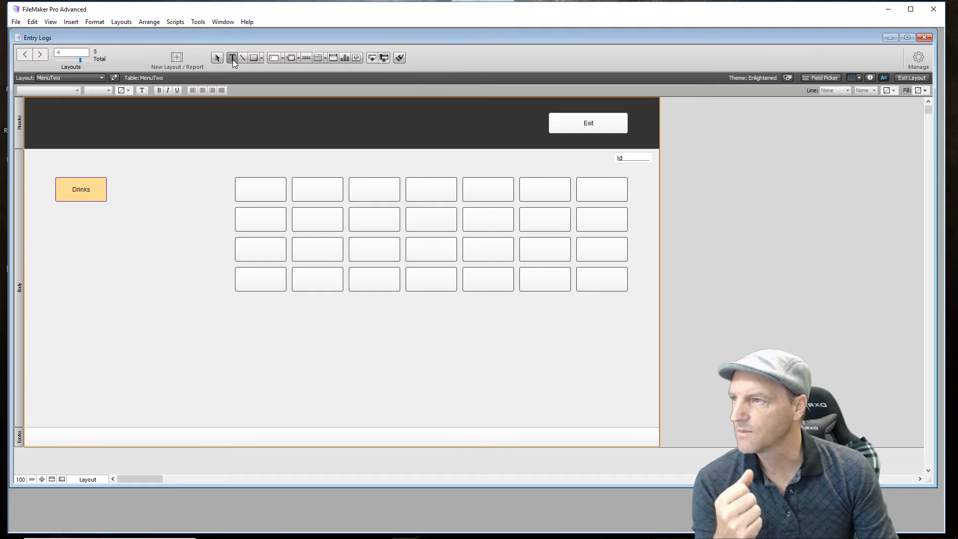
- Add the text "Smile Cafe and Pub" in the empty body area below the button grid
click(193, 374)
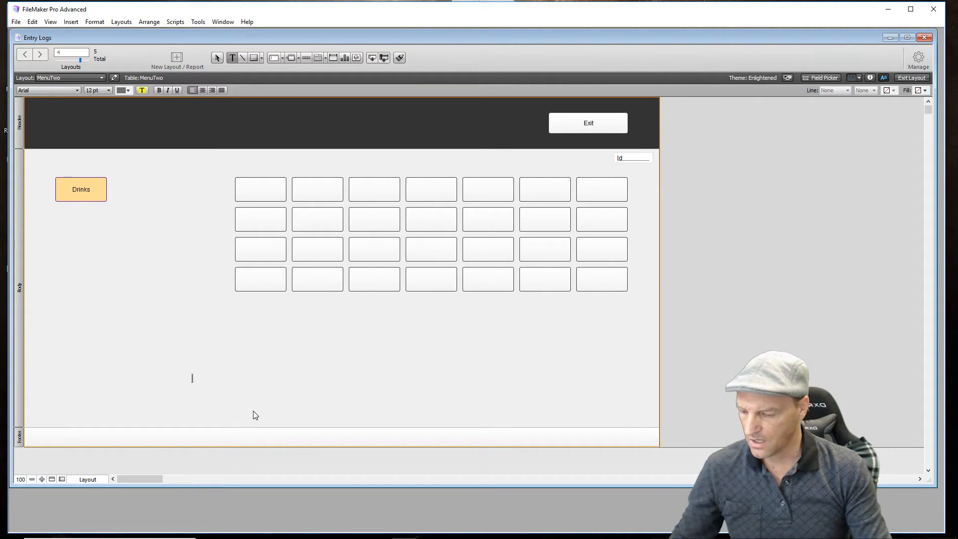
text(Sm)
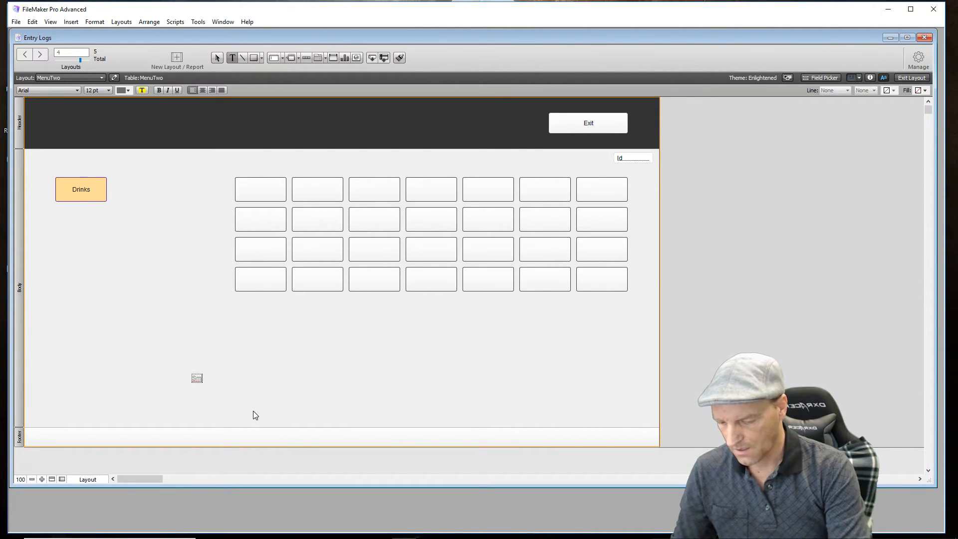
text(ile)
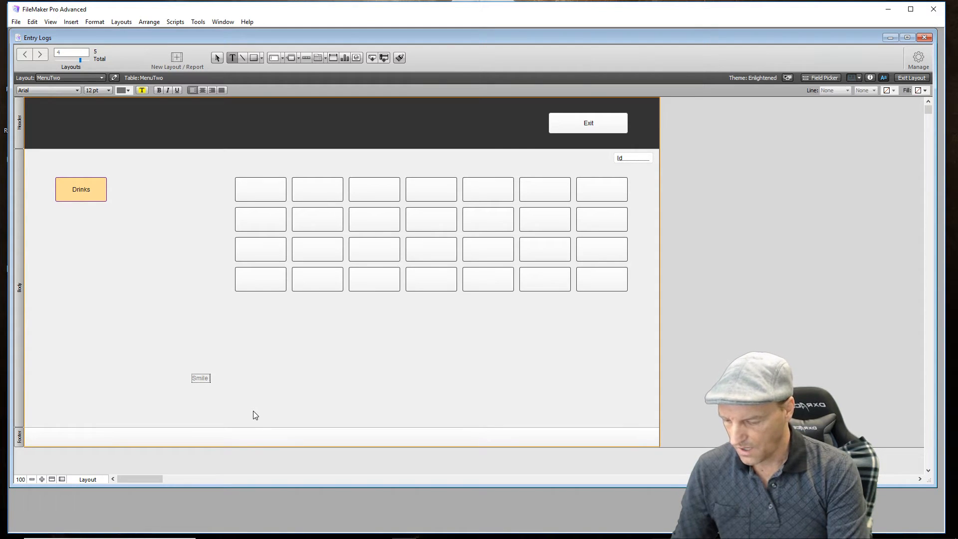
text( Cafe)
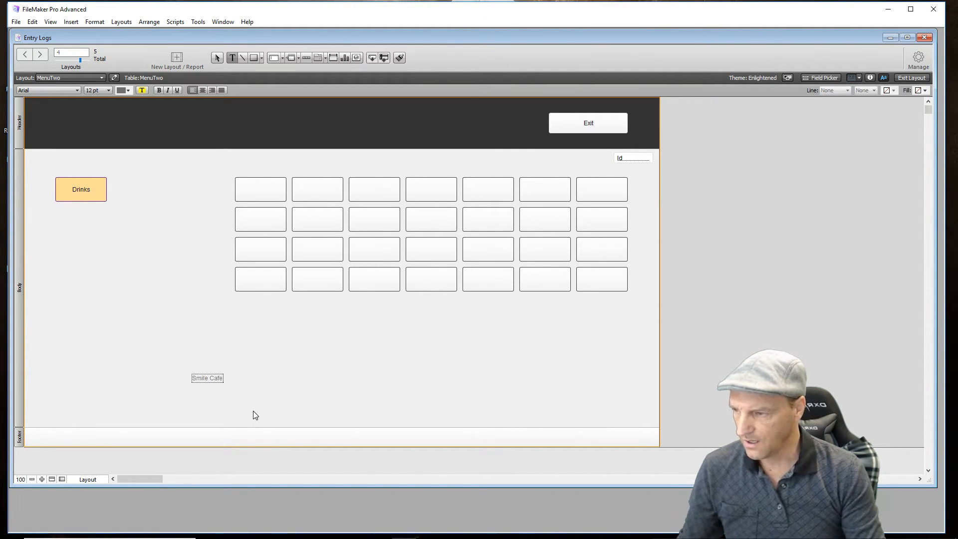
text( and)
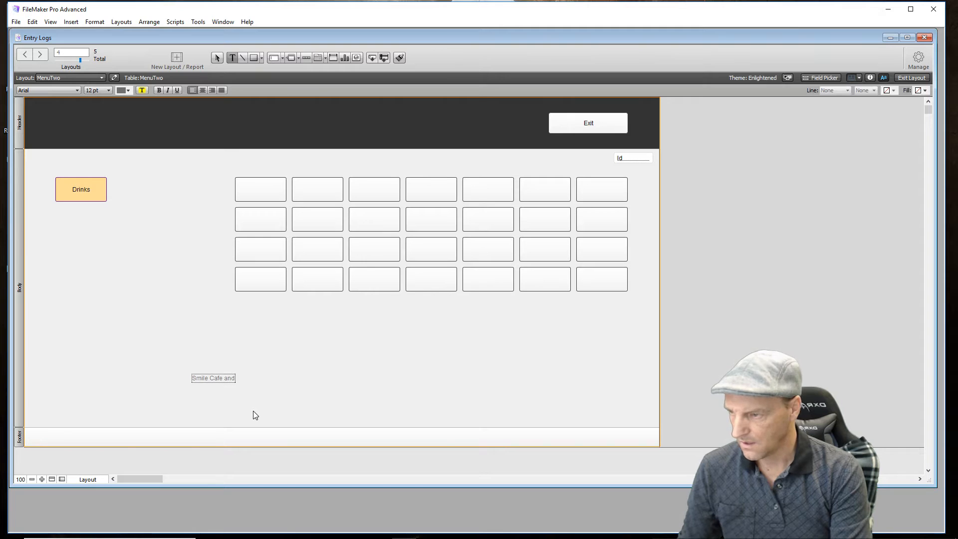
text( Pub)
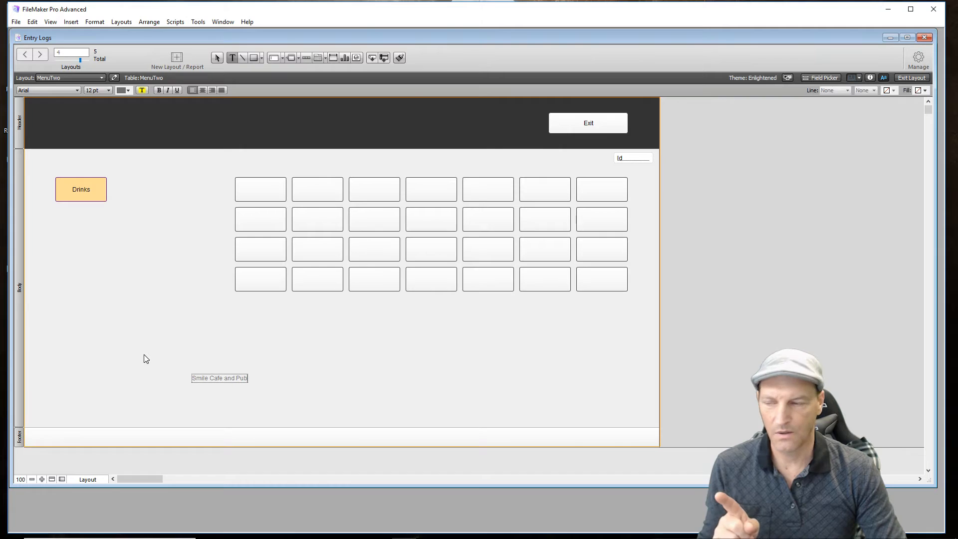
key(Escape)
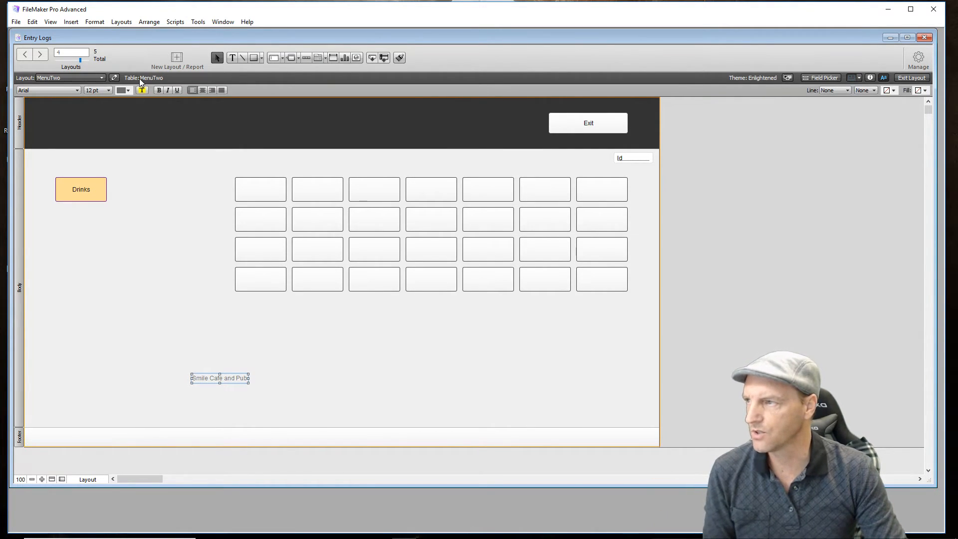
- Format the Smile Cafe and Pub text as 48 pt yellow and move it to the left side of the header
click(109, 91)
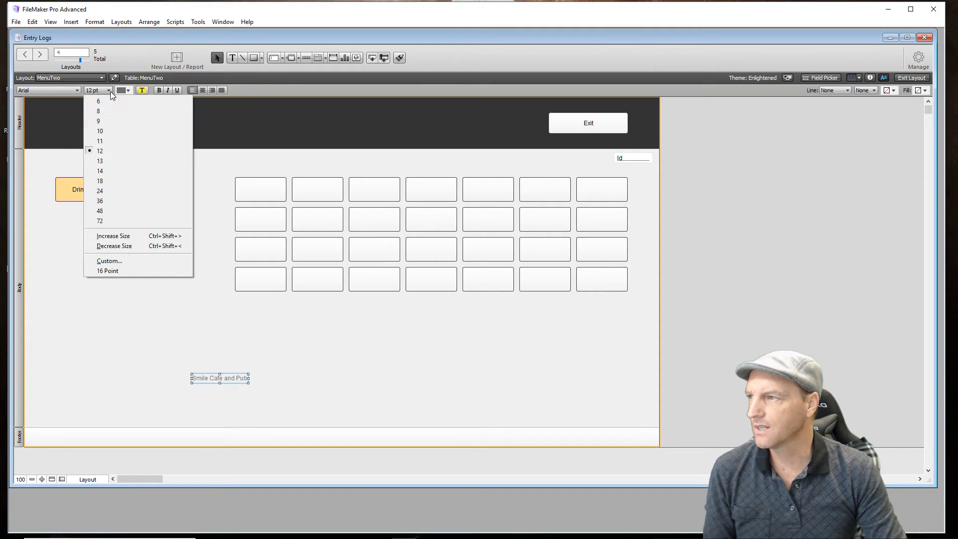
click(118, 201)
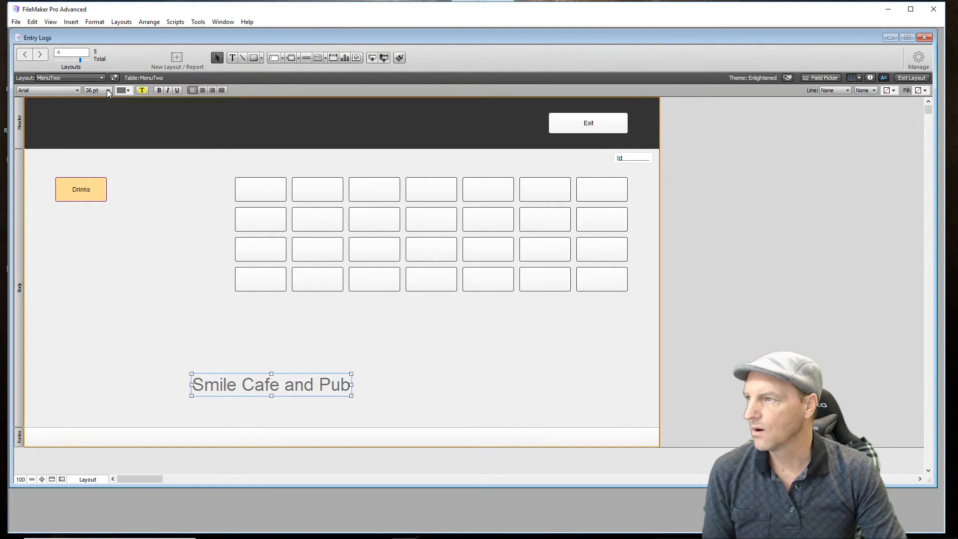
click(108, 90)
click(126, 213)
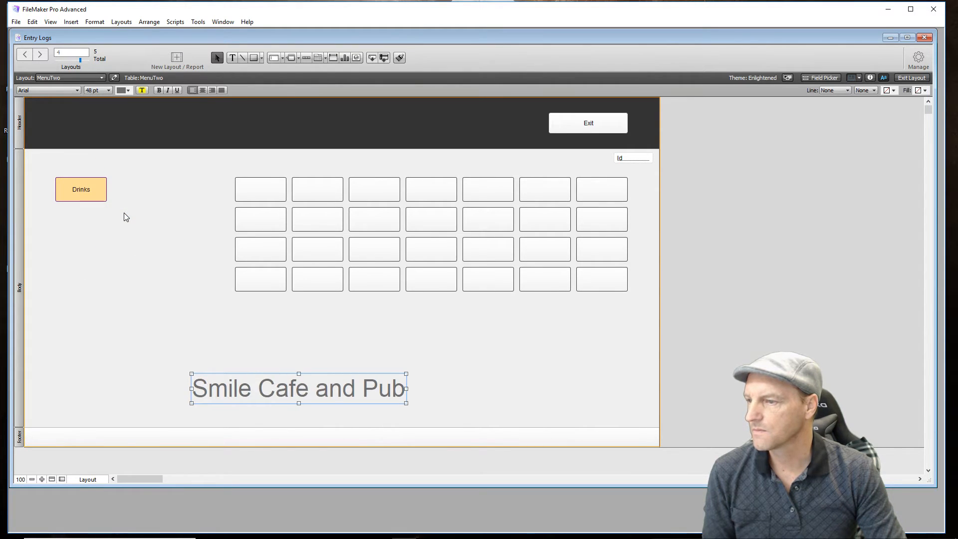
click(129, 91)
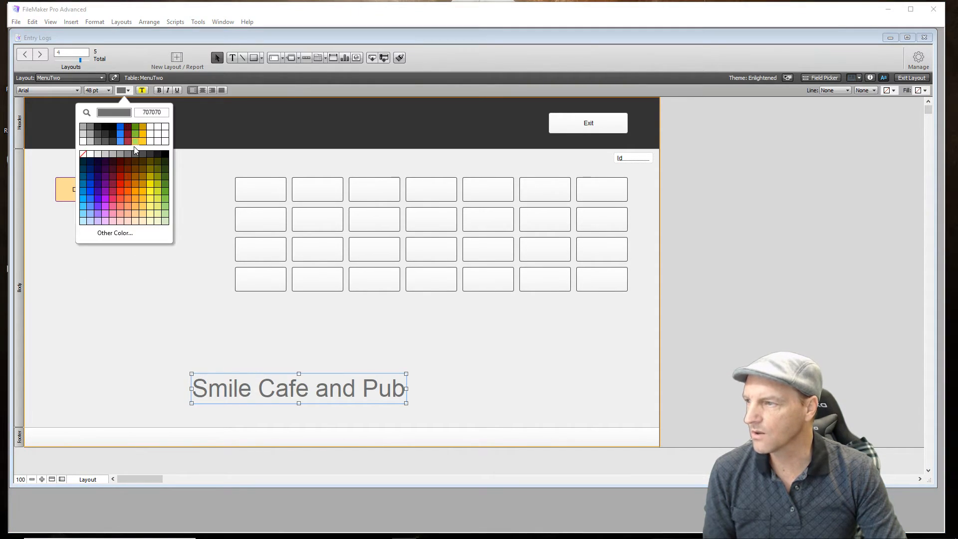
click(153, 200)
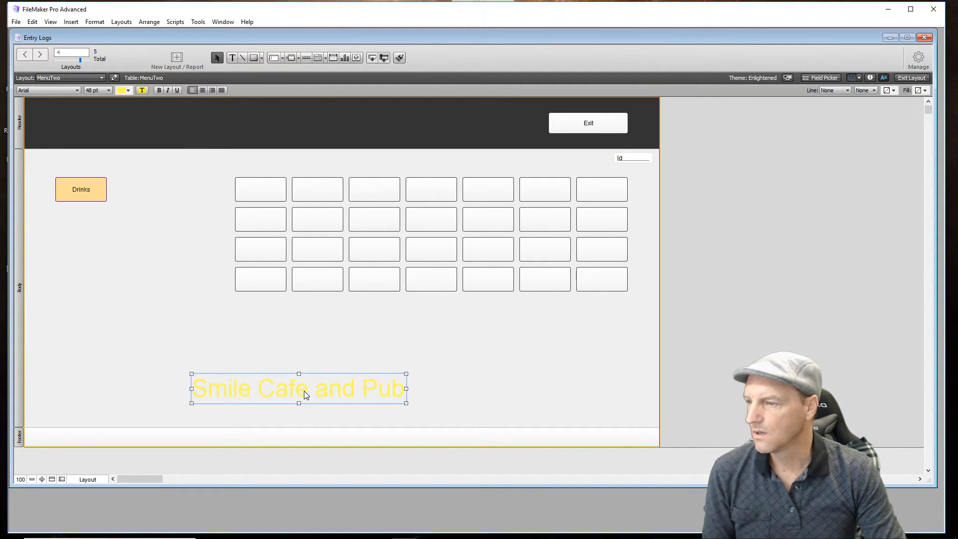
drag(244, 310, 146, 128)
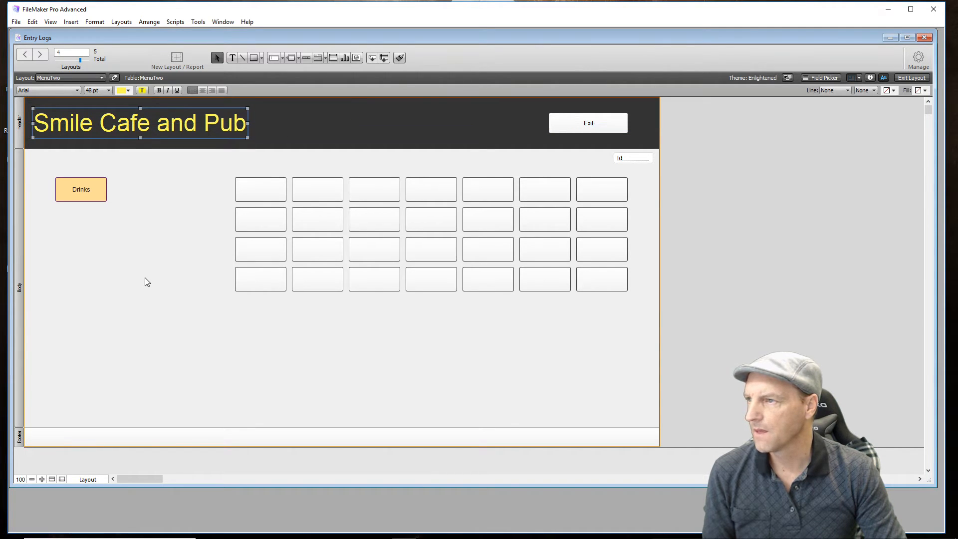
click(145, 282)
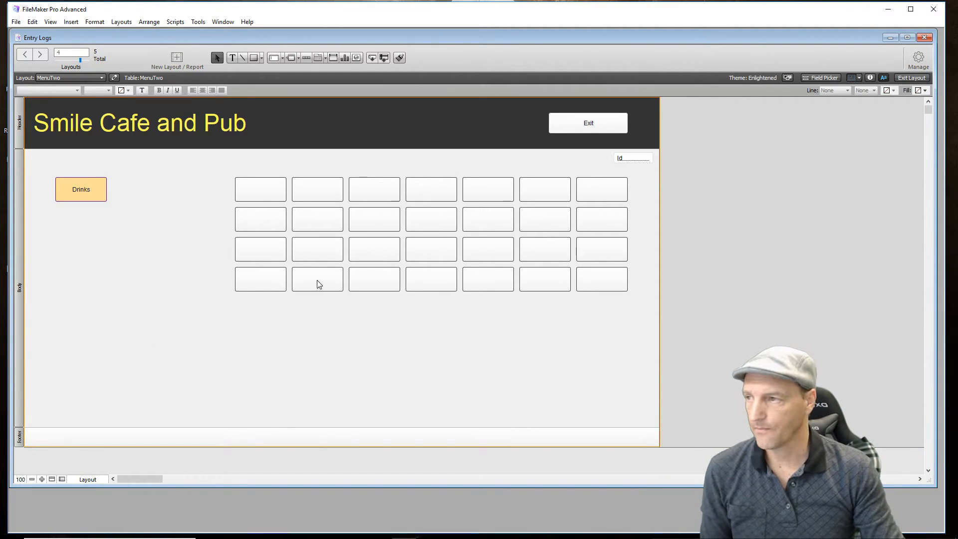
- Preview the Pine and Forest themes, and apply the Electric theme to the MenuTwo layout
click(788, 78)
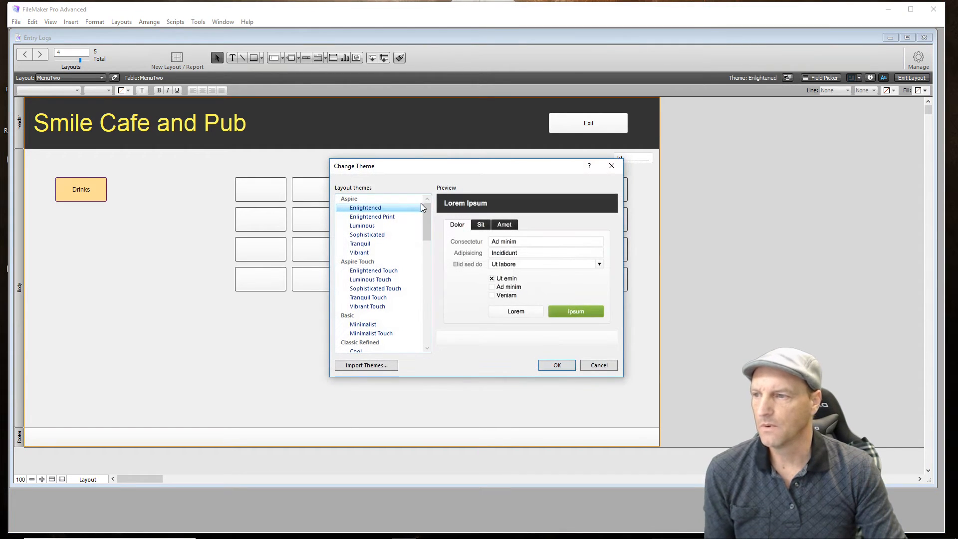
scroll(383, 294, down, 3)
scroll(385, 294, down, 7)
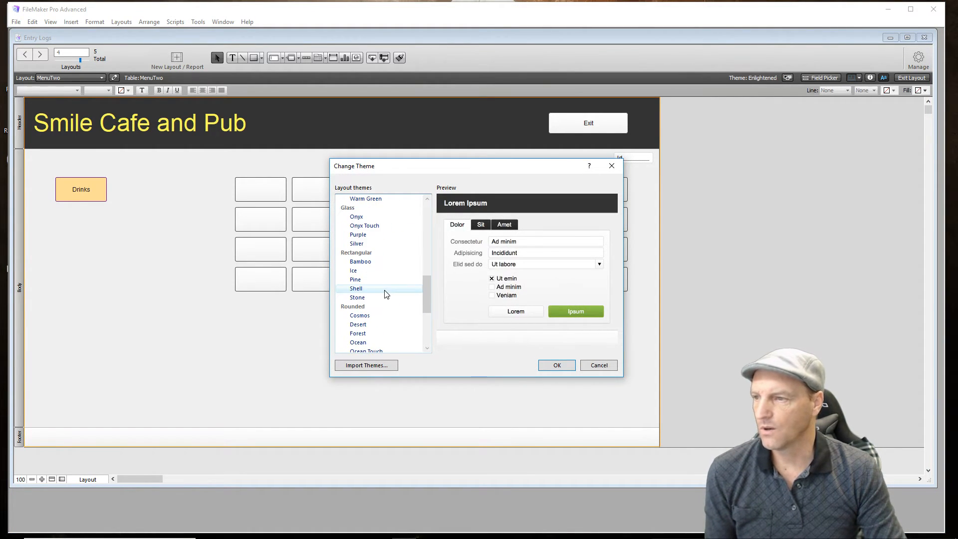
click(359, 281)
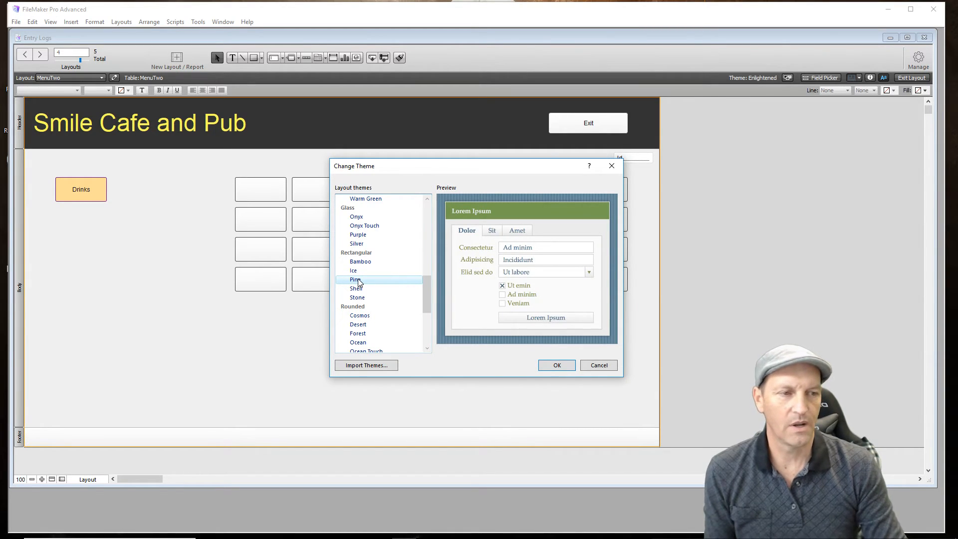
click(369, 334)
scroll(369, 334, down, 5)
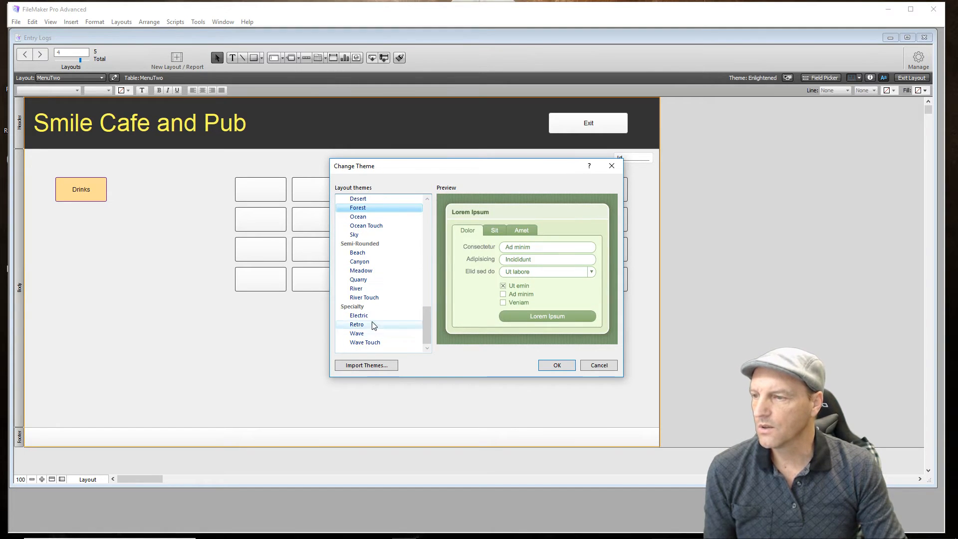
click(368, 316)
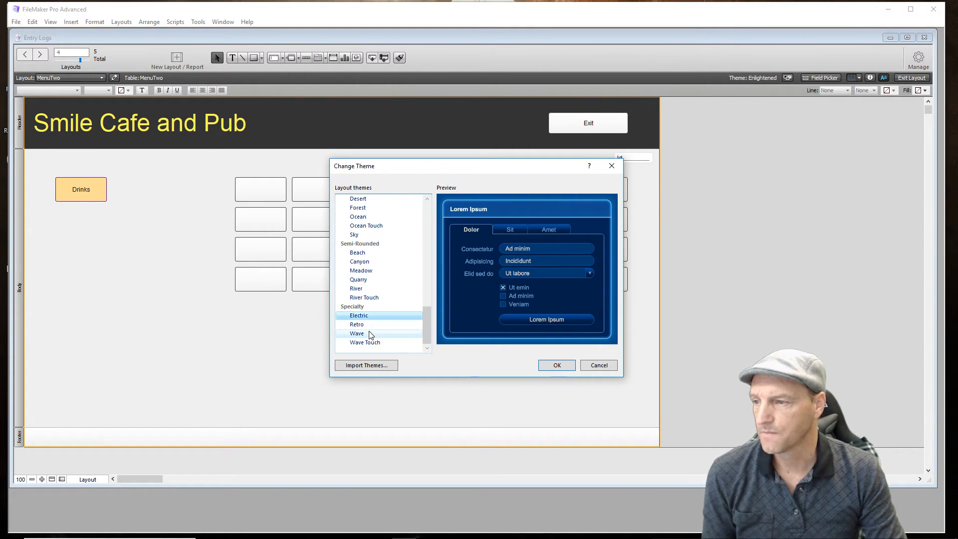
click(546, 368)
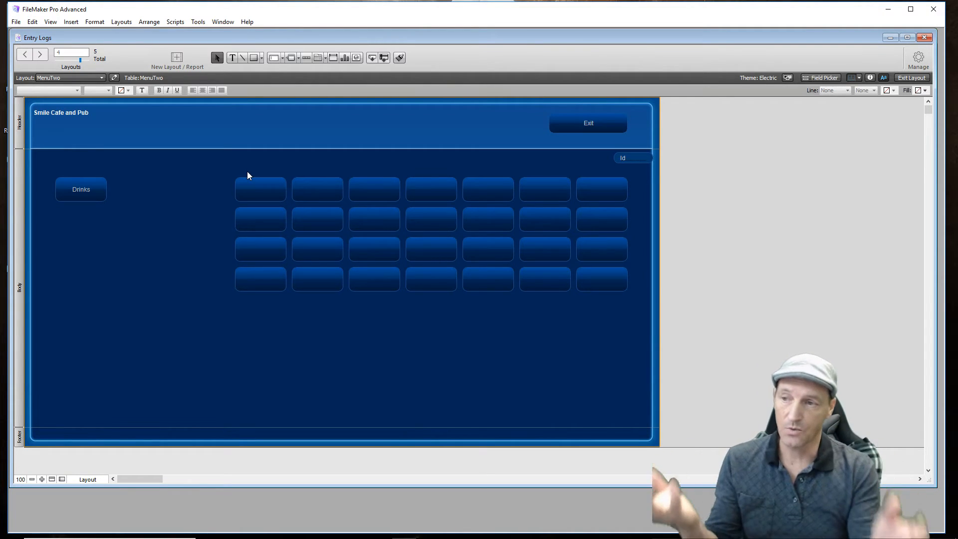
- Set the line color of all the blank buttons in the four-row grid to light blue
drag(214, 176, 636, 316)
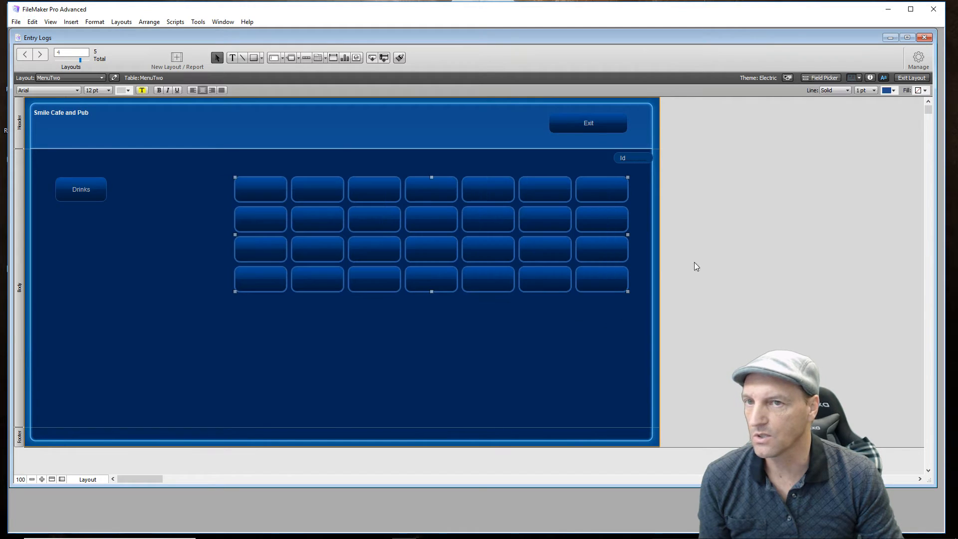
click(894, 90)
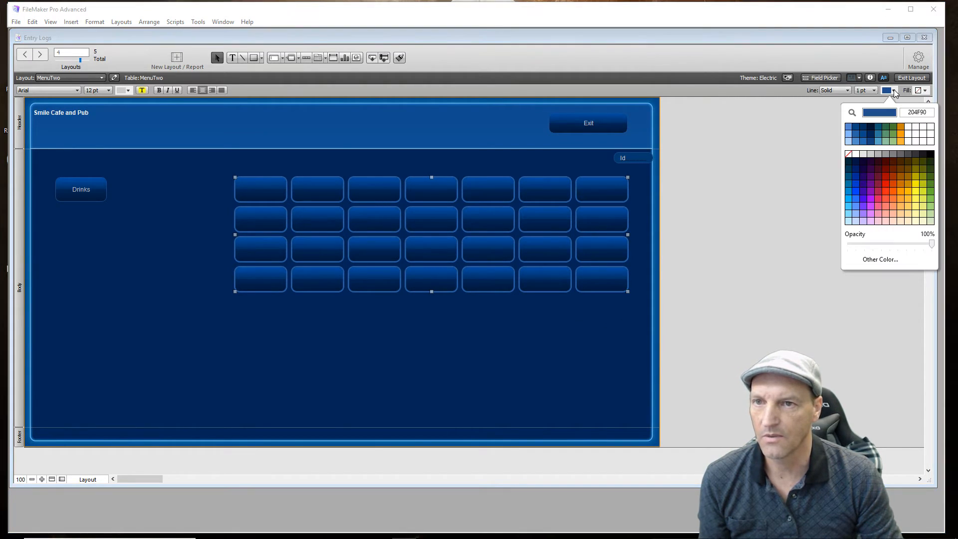
click(851, 141)
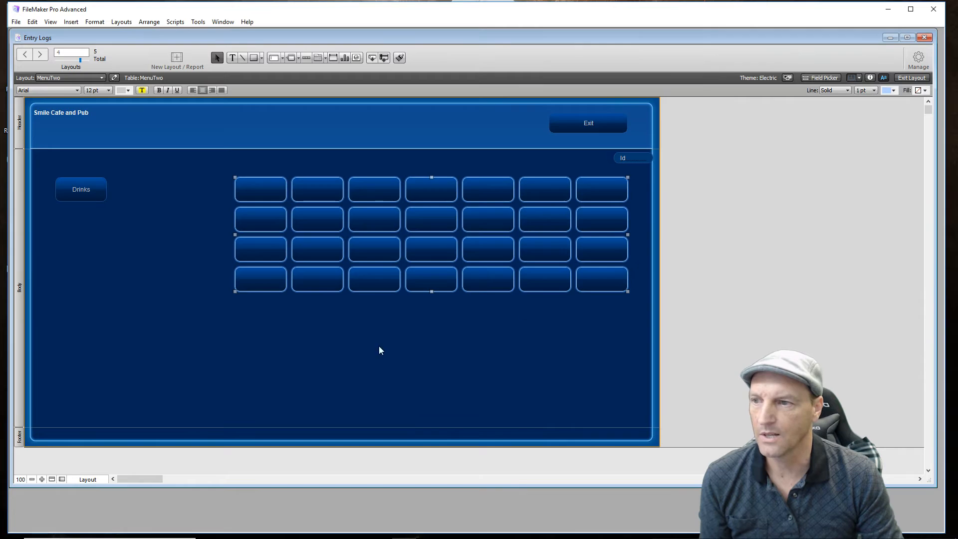
click(199, 366)
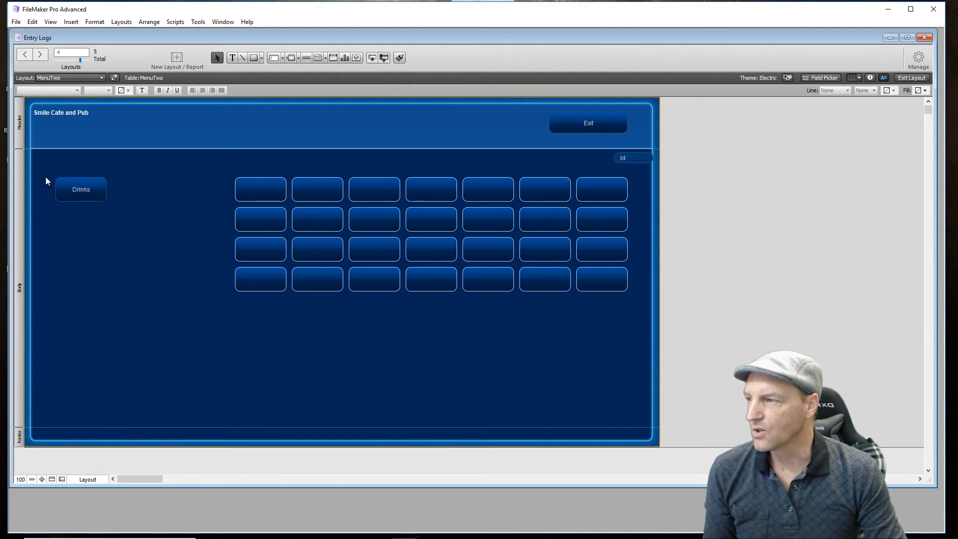
- Open the Drinks button's popover and extend its lower edge slightly so the last row of buttons fits inside
click(65, 195)
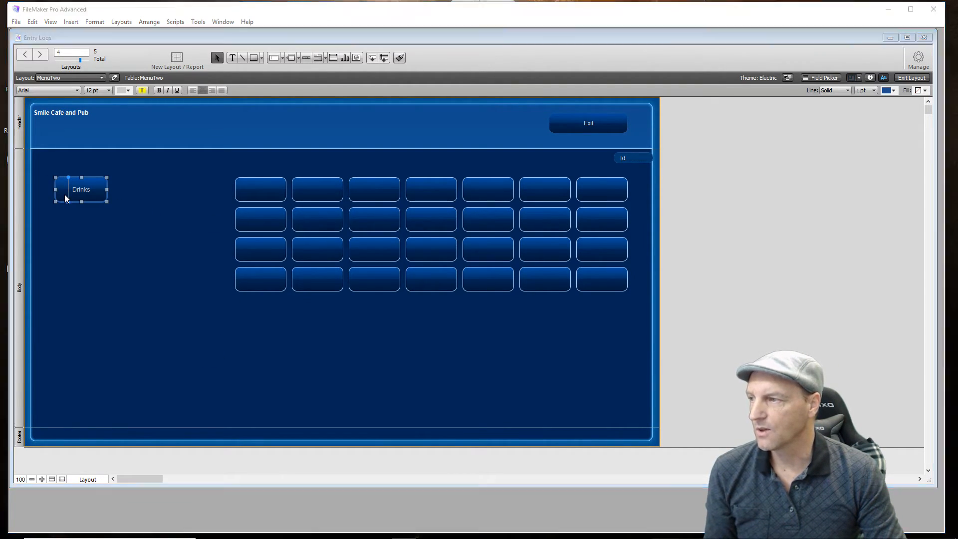
double_click(65, 196)
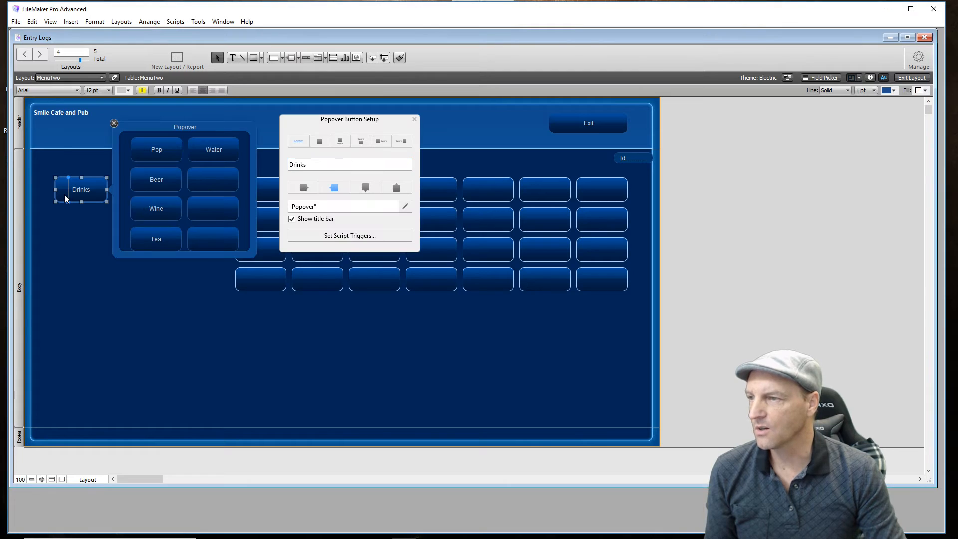
click(415, 120)
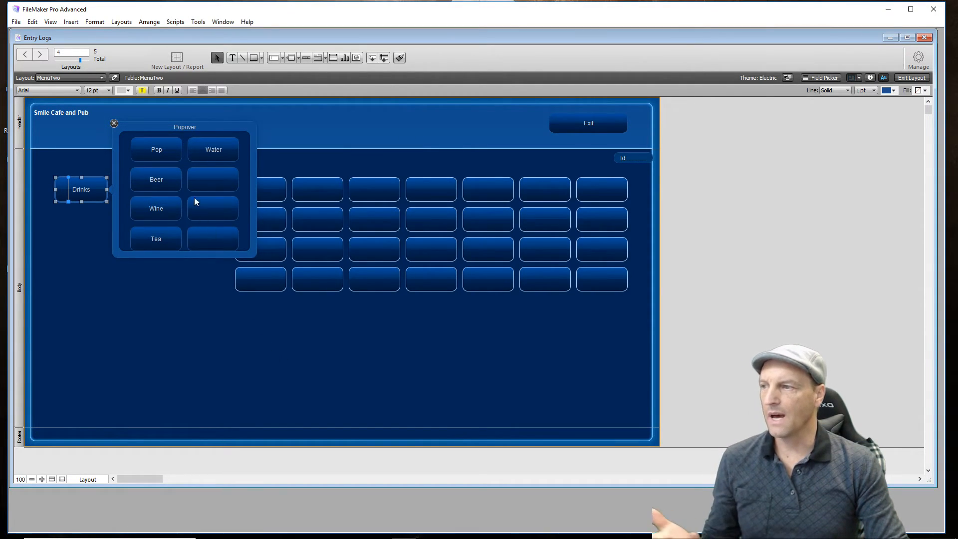
click(177, 255)
drag(184, 258, 181, 261)
click(174, 317)
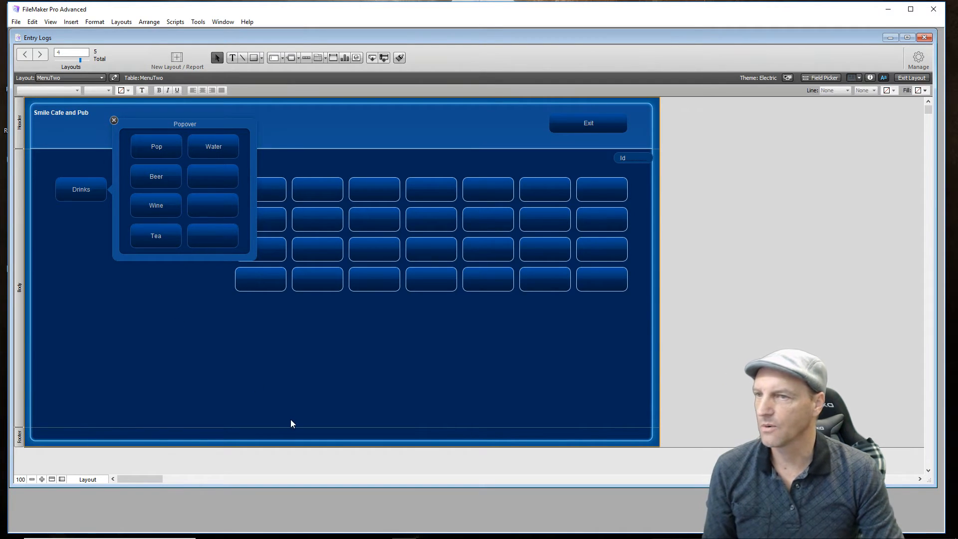
- Test the MenuTwo layout in Browse mode by opening the Drinks popover and trying the Id field
click(910, 78)
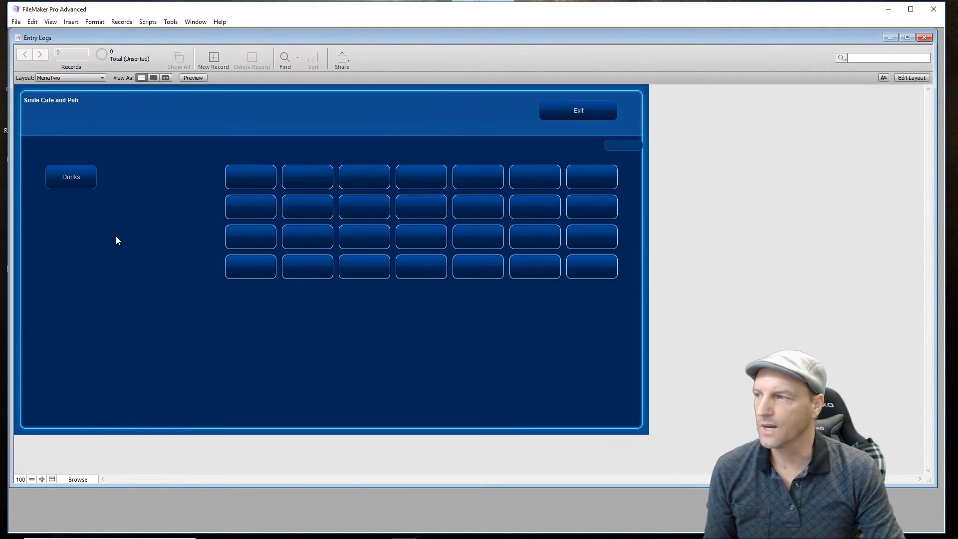
click(76, 176)
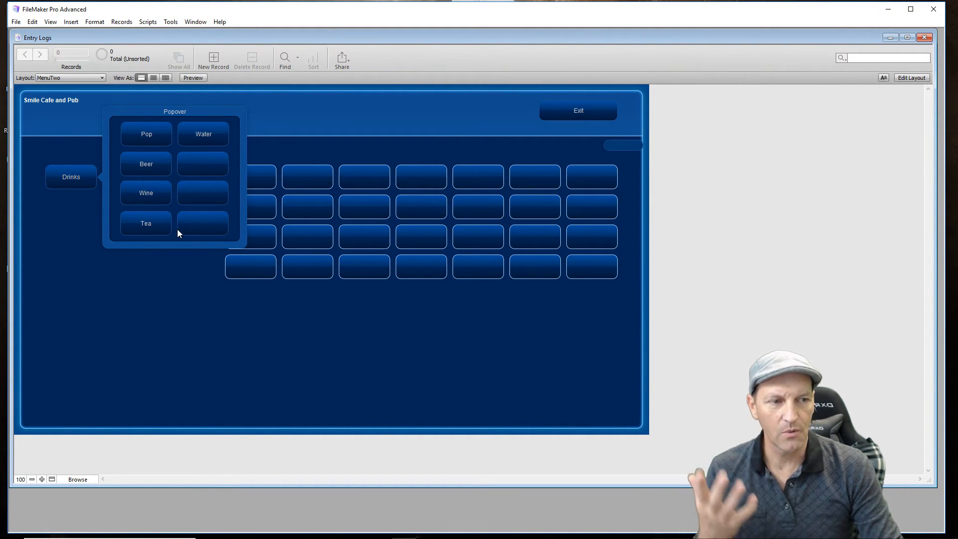
click(141, 316)
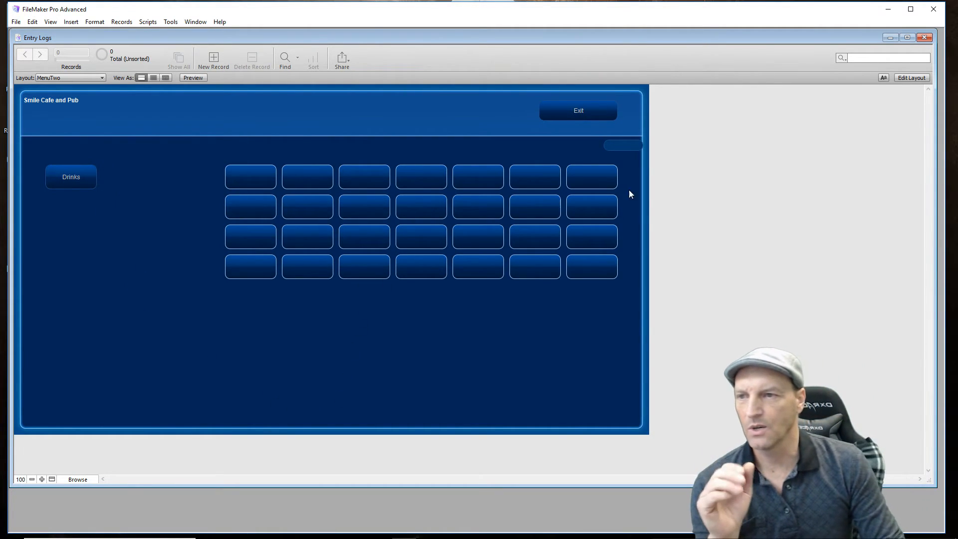
click(623, 147)
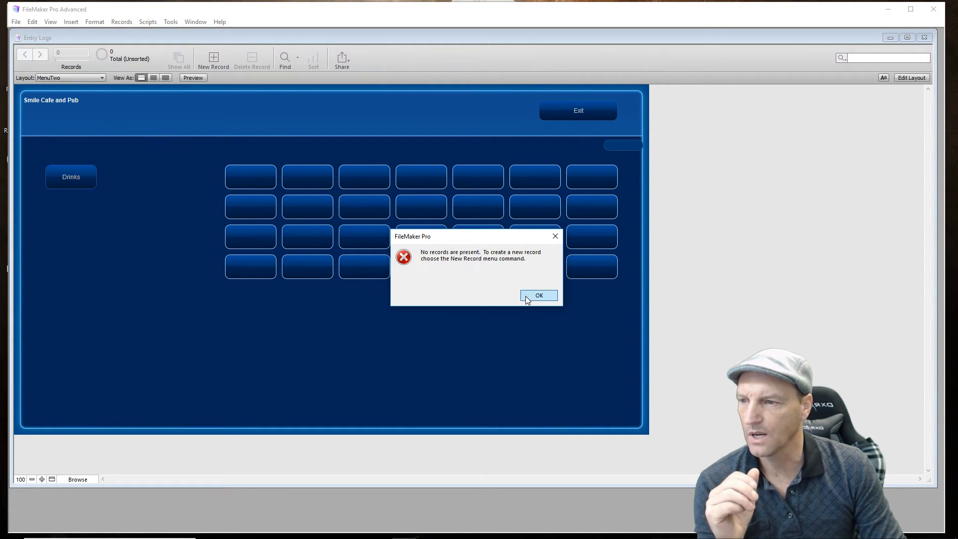
click(526, 296)
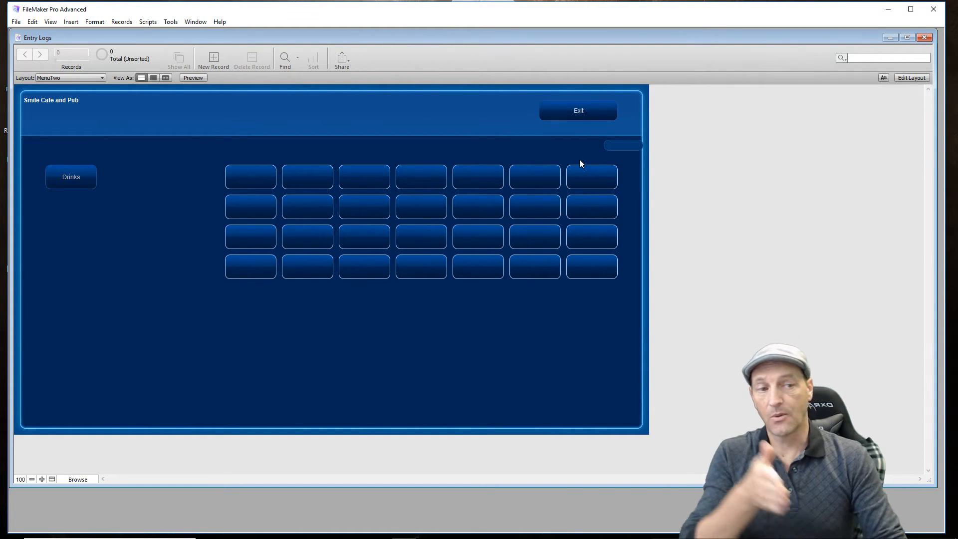
- Return to editing the layout and format the Smile Cafe and Pub title as Bradley Hand ITC, 48 pt, light yellow
click(916, 79)
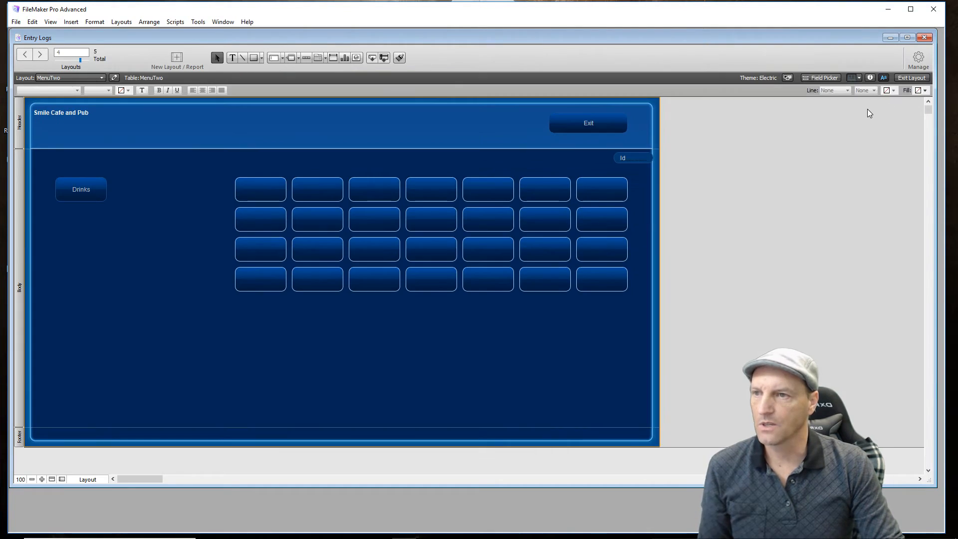
click(75, 116)
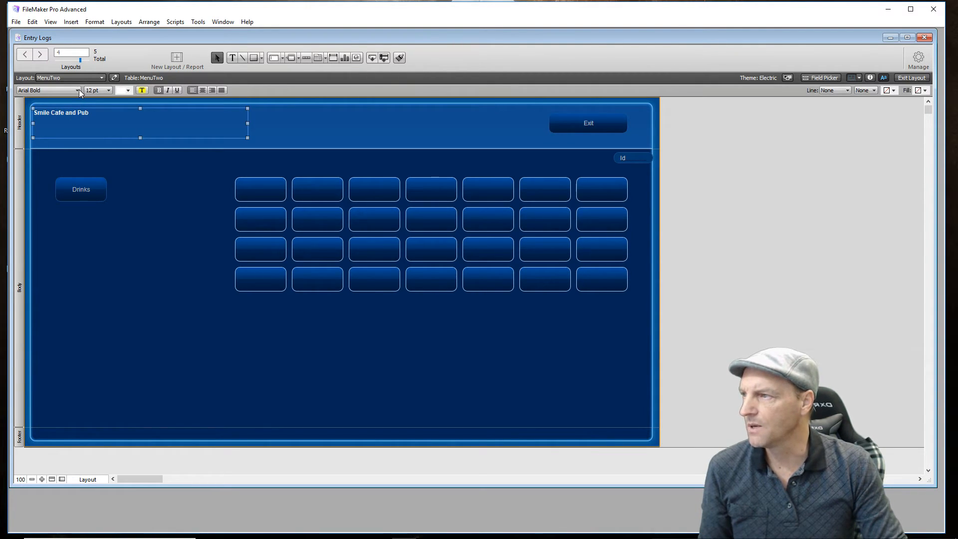
click(77, 90)
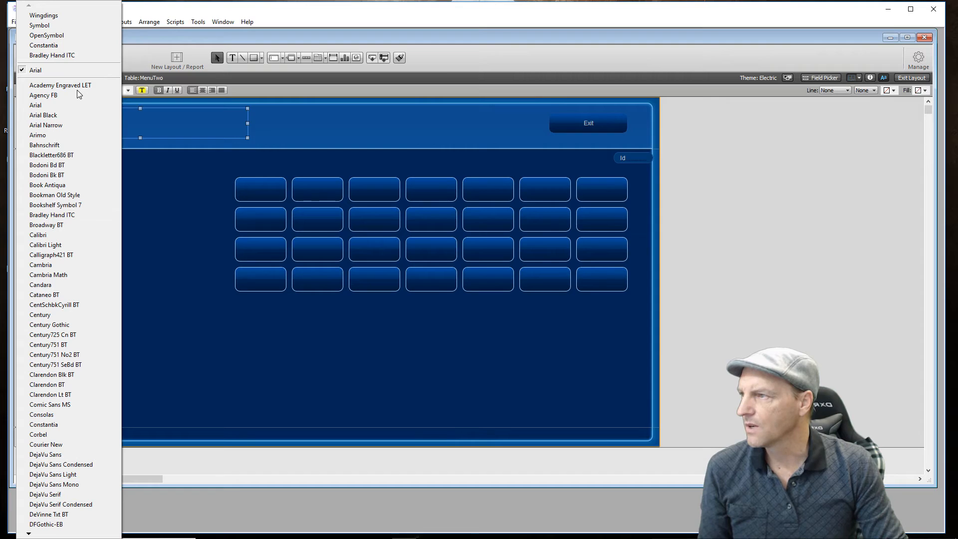
click(77, 55)
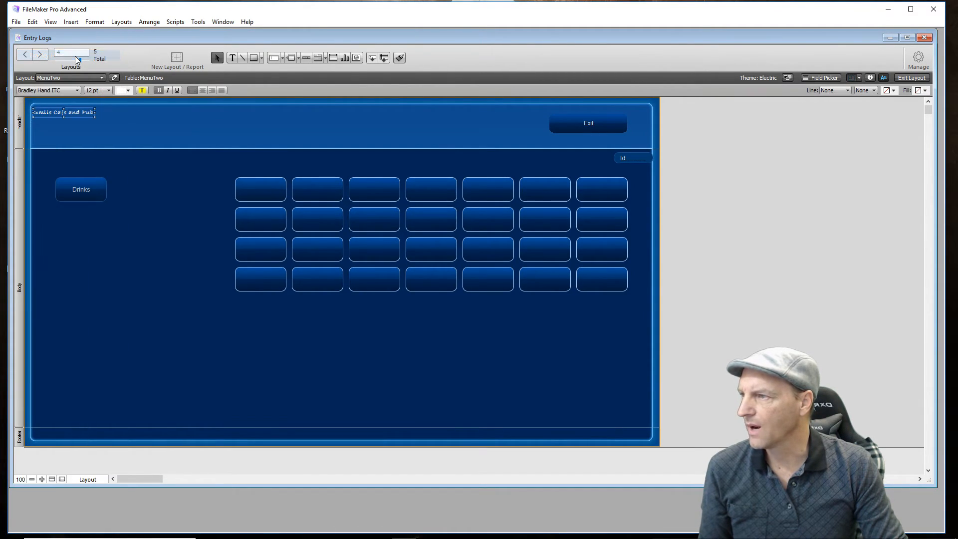
click(110, 89)
click(118, 214)
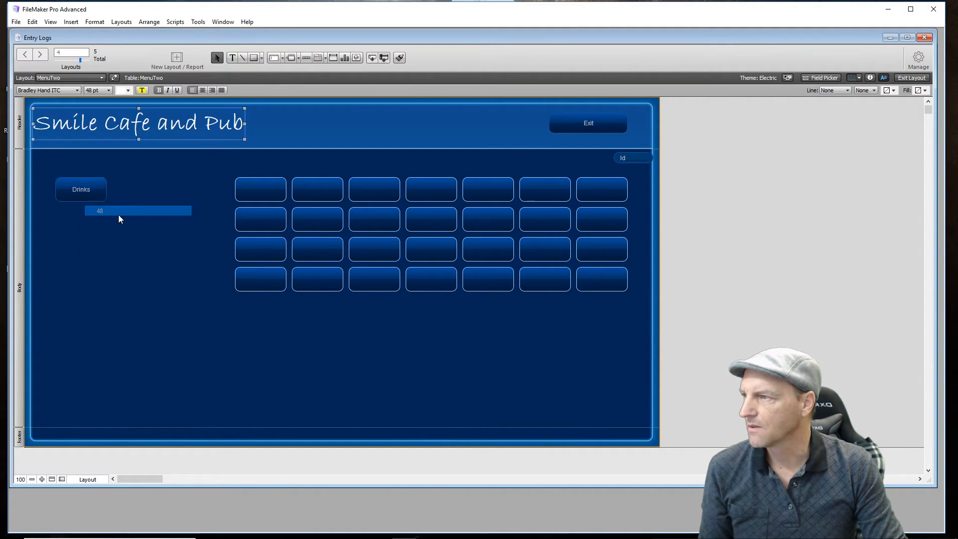
click(127, 90)
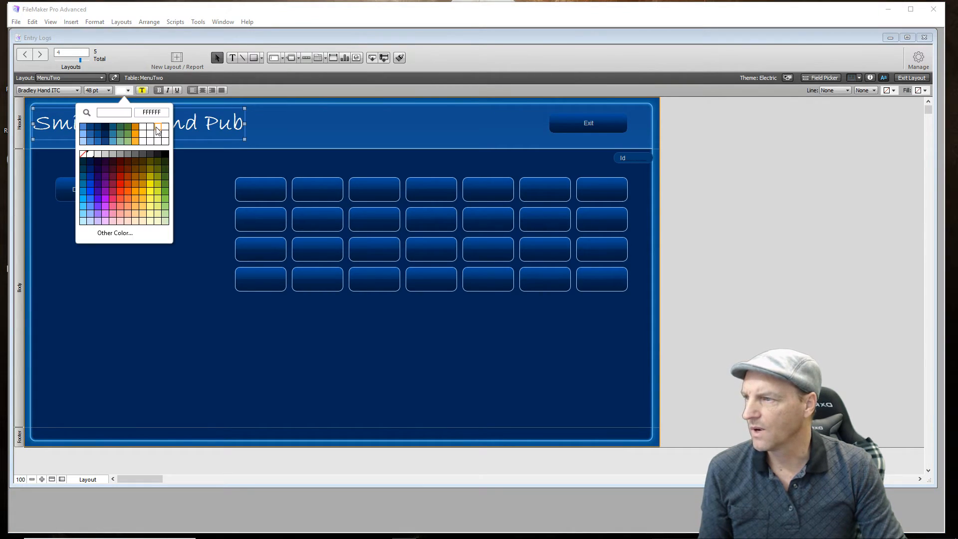
click(144, 214)
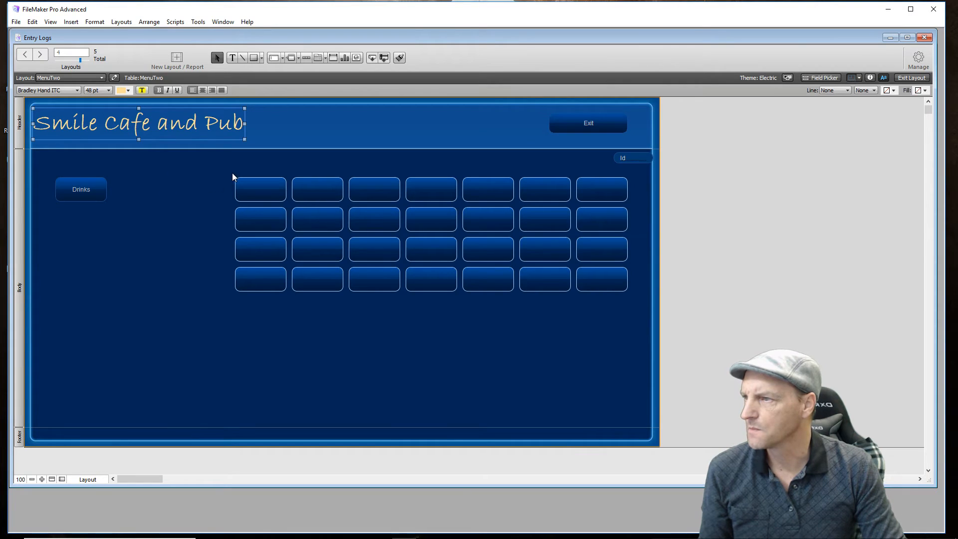
click(181, 211)
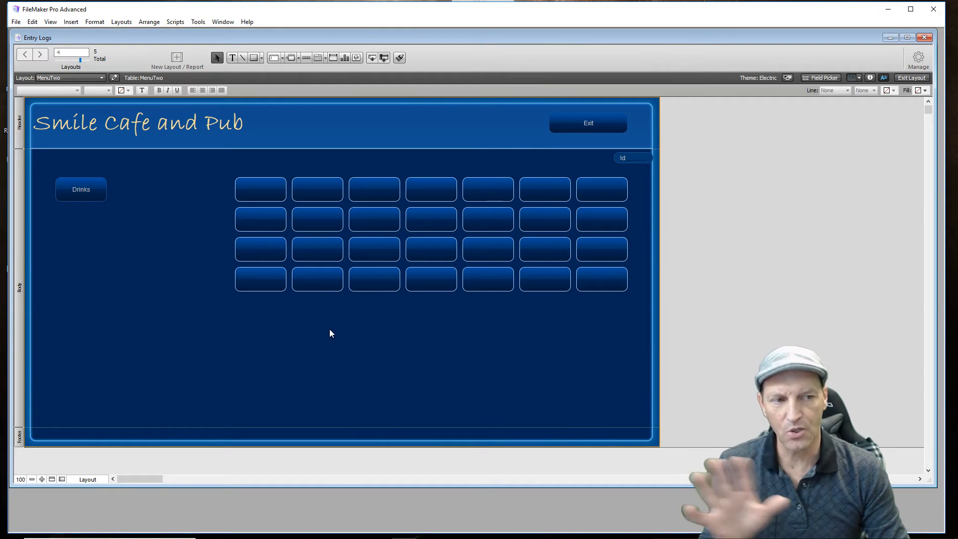
- Move the Id field to the lower-left corner of the layout body
click(642, 158)
drag(642, 158, 67, 418)
click(131, 378)
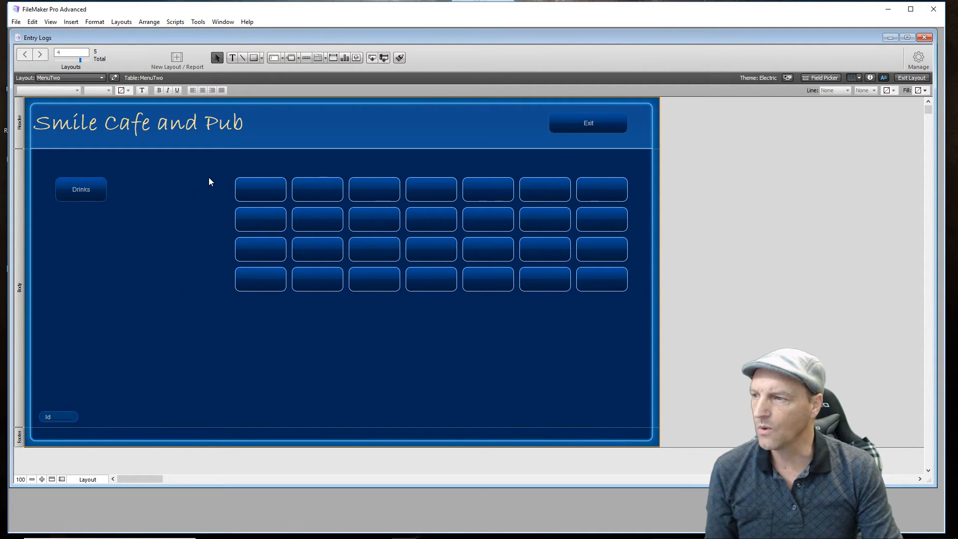
- Stretch the four-row blank button grid vertically to fill most of the body and shift it slightly left to align with the Drinks button
drag(208, 178, 629, 322)
drag(478, 223, 476, 218)
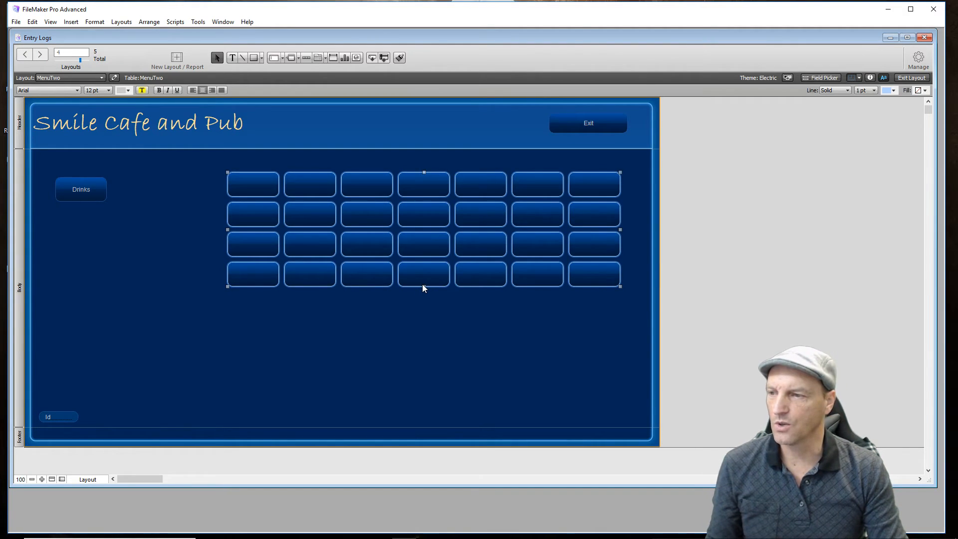
drag(425, 288, 434, 392)
mouse_move(430, 253)
mouse_down()
mouse_move(435, 247)
mouse_move(429, 259)
mouse_up()
click(149, 226)
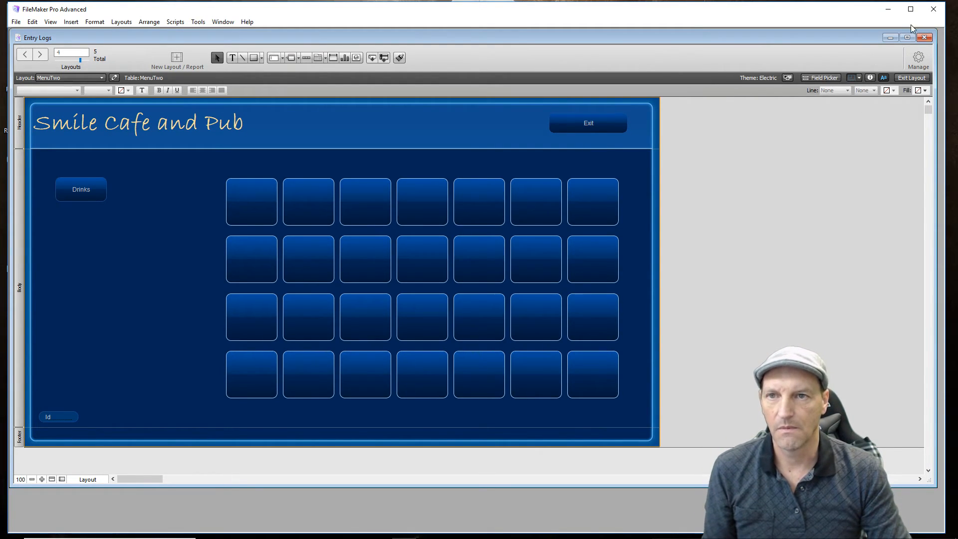
- Review the steps of the UserPortalData script in the Script Workspace
click(913, 66)
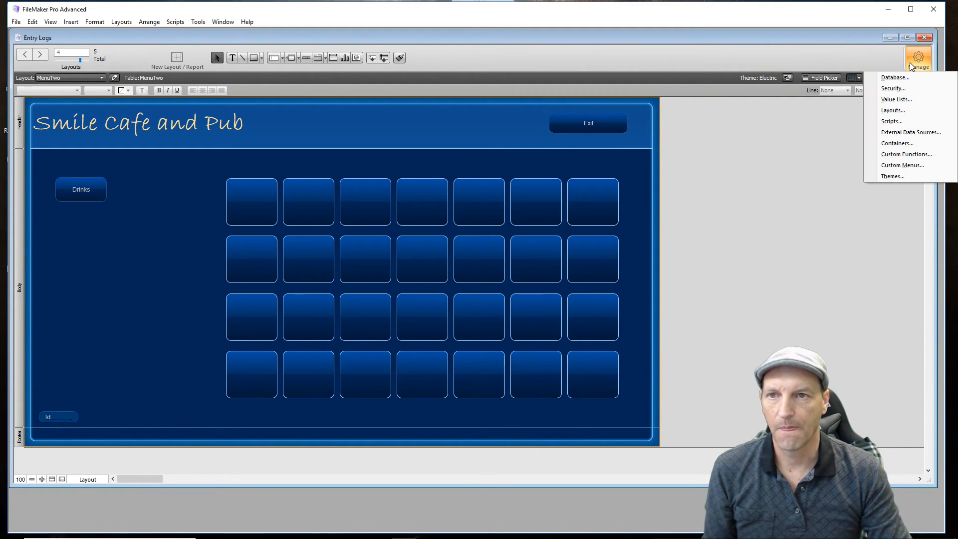
click(896, 123)
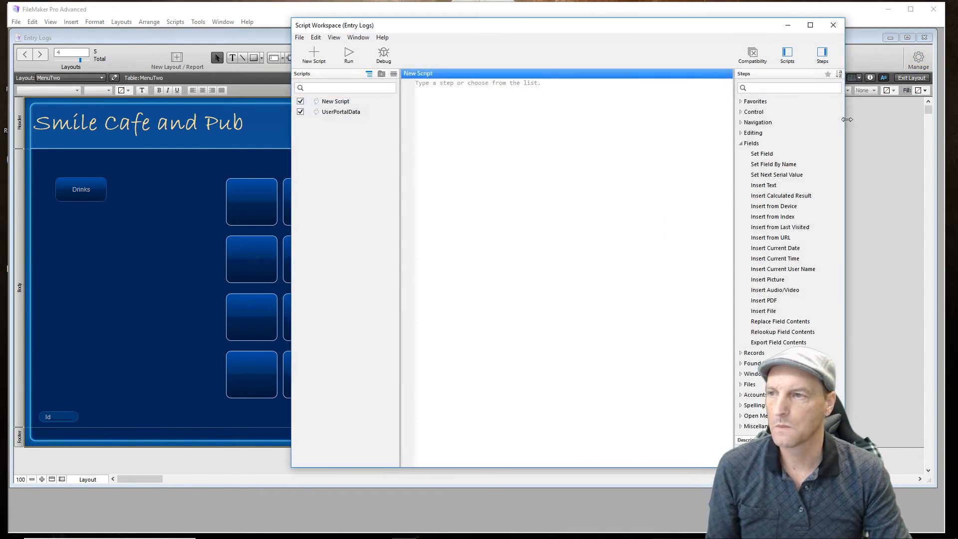
click(341, 112)
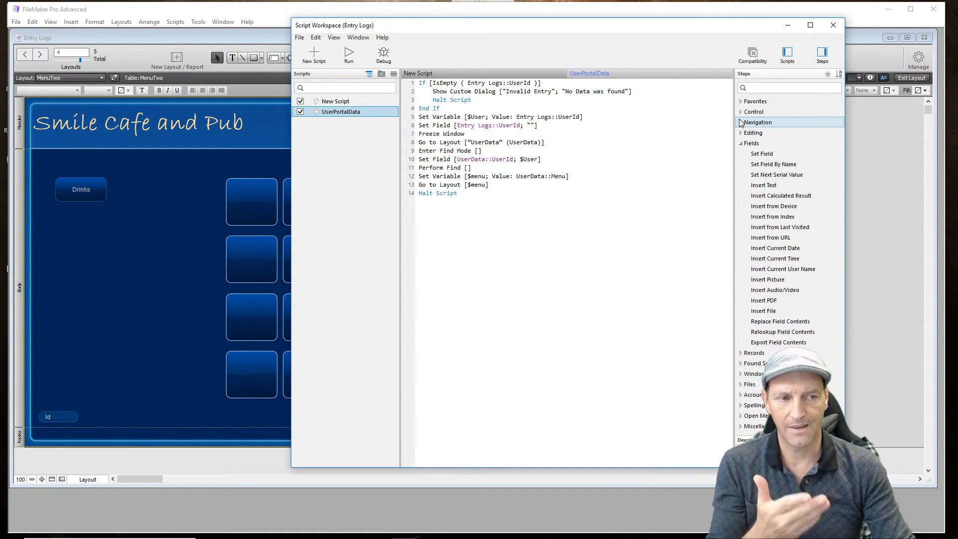
click(833, 25)
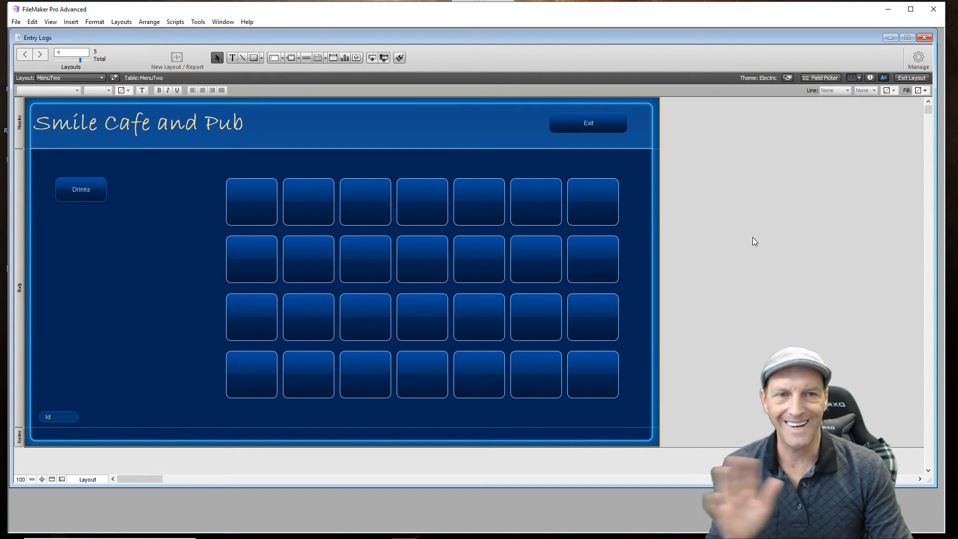
- Nudge the Smile Cafe and Pub title slightly to the right, away from the header's left border
click(136, 123)
mouse_move(136, 123)
mouse_down()
mouse_move(151, 130)
mouse_move(144, 125)
mouse_up()
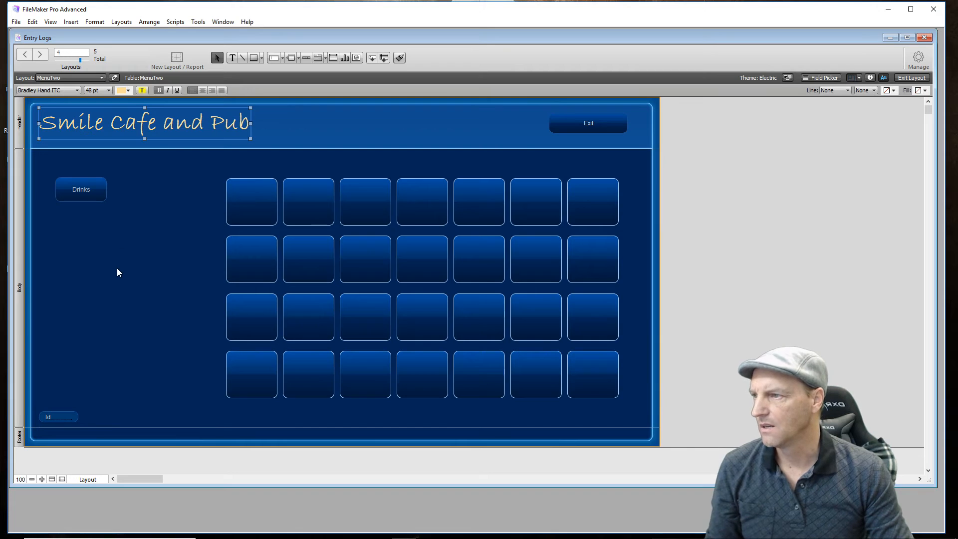
click(118, 272)
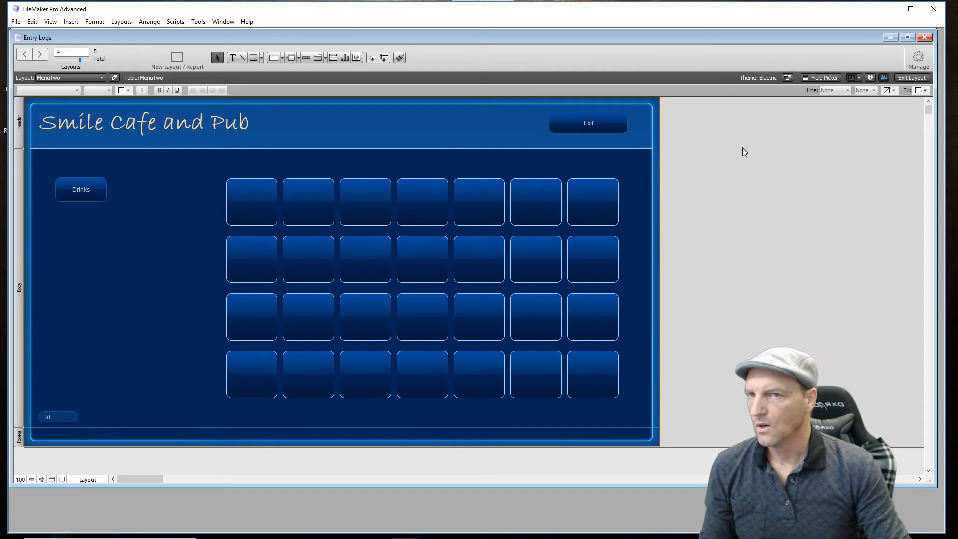
- Duplicate the MenuTwo layout in Manage Layouts and open the copy's layout setup
click(919, 59)
click(899, 111)
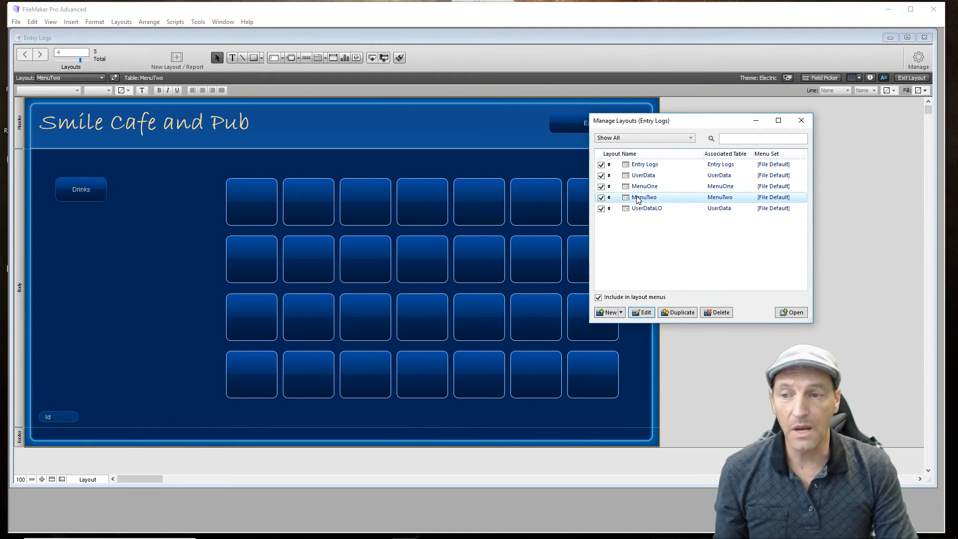
click(637, 200)
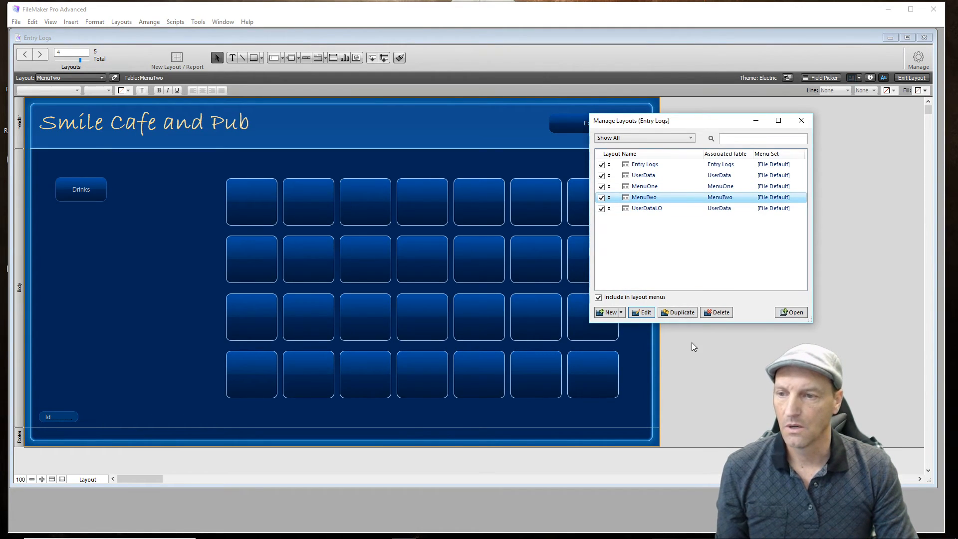
click(681, 313)
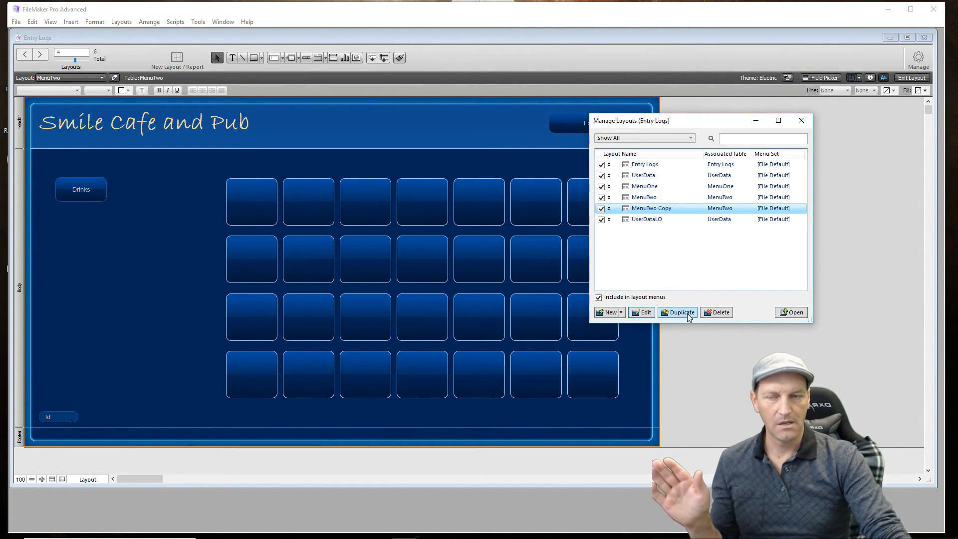
click(644, 313)
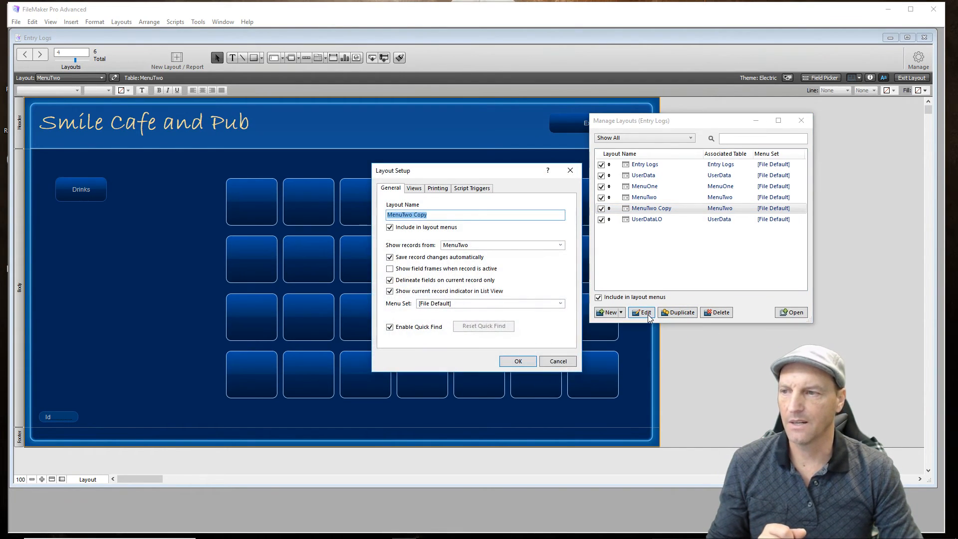
text(Menu)
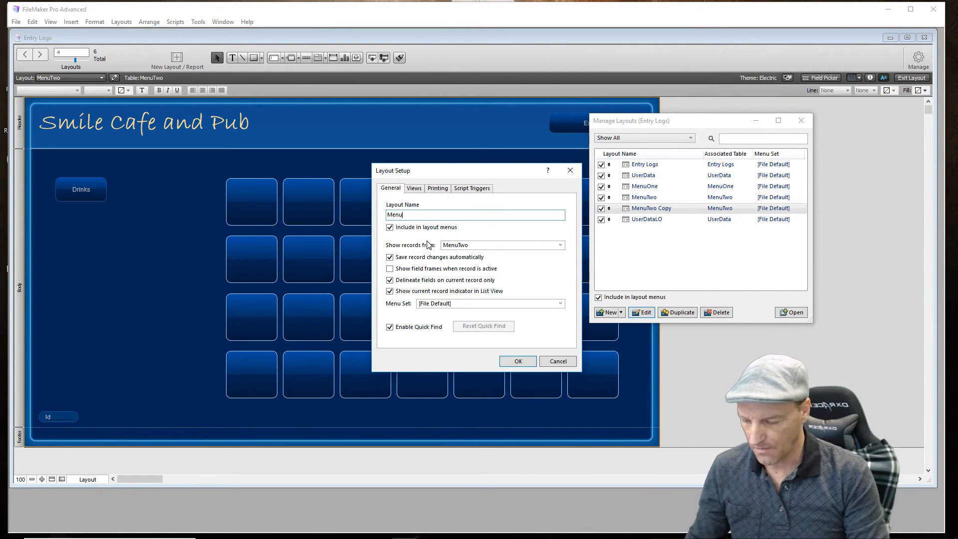
text(Primary)
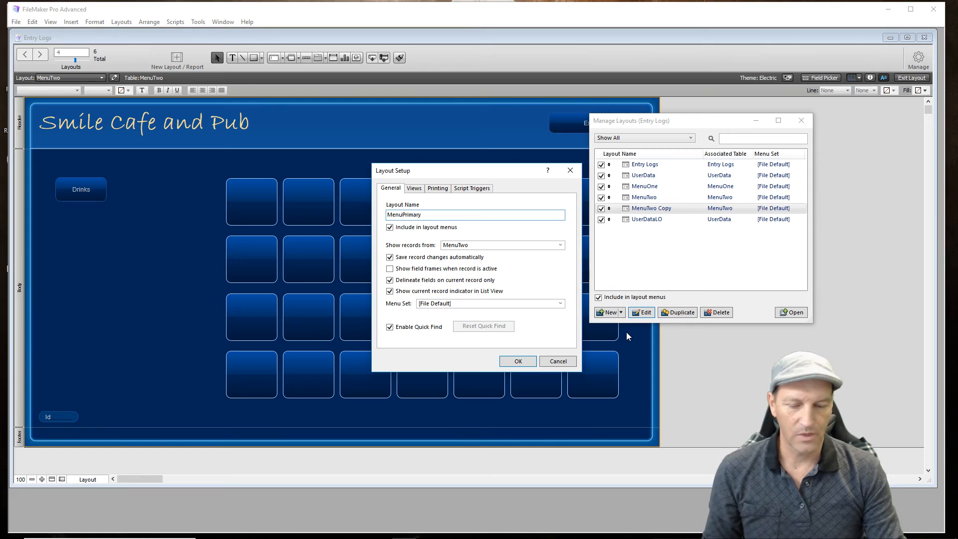
key(BackSpace)
key(BackSpace)
key(BackSpace)
key(BackSpace)
key(BackSpace)
key(BackSpace)
key(BackSpace)
key(BackSpace)
key(BackSpace)
key(BackSpace)
key(BackSpace)
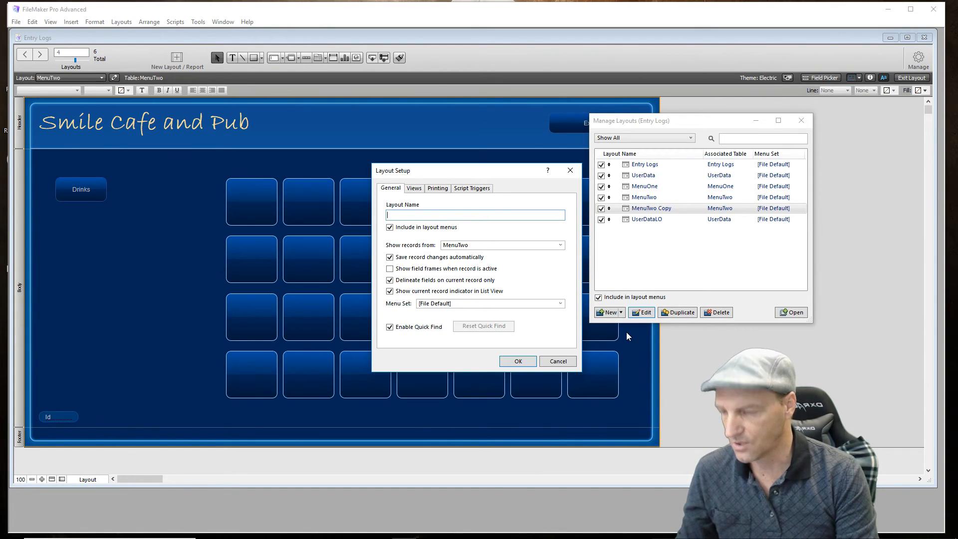
- Name the duplicated MenuTwo layout LayoutPrimary, accept the layout setup and close Manage Layouts
text(La)
text(y)
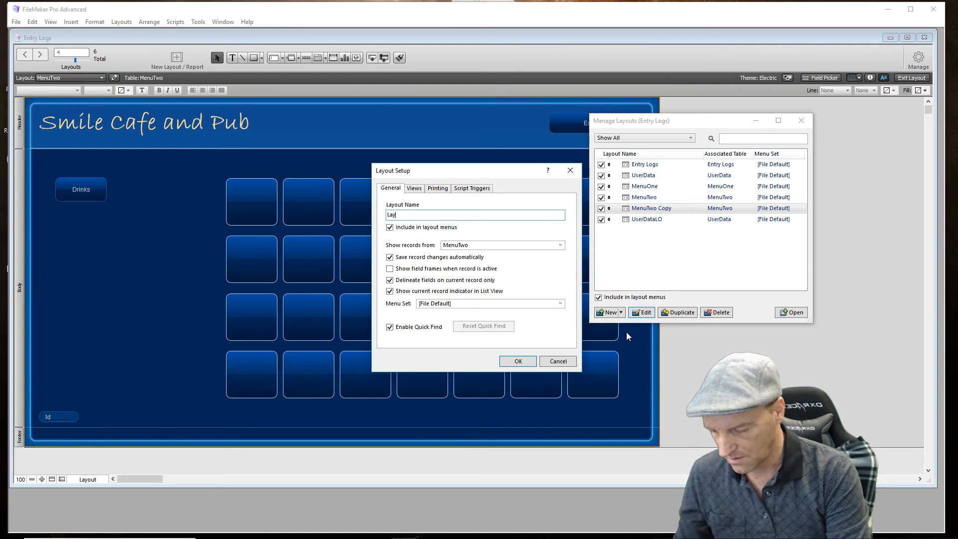
text(ou)
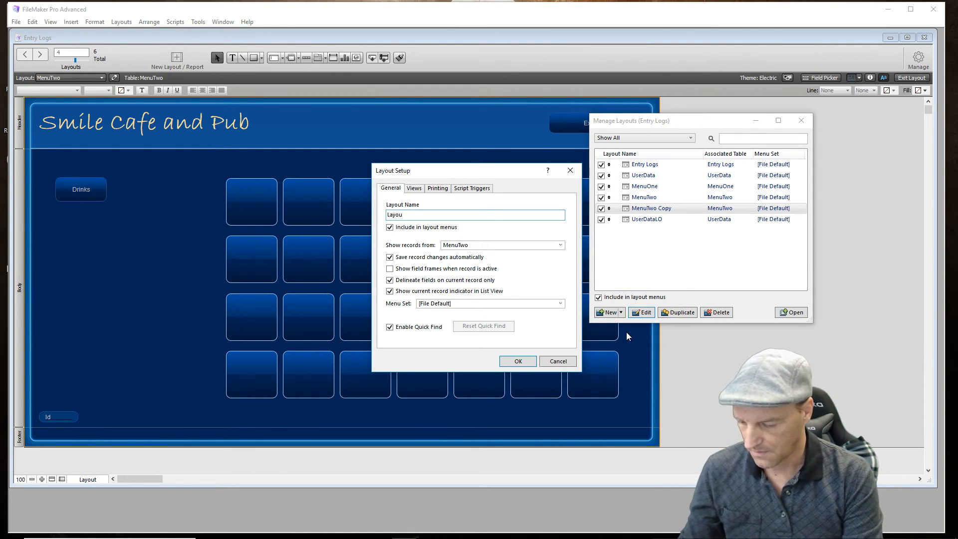
text(tPrimary)
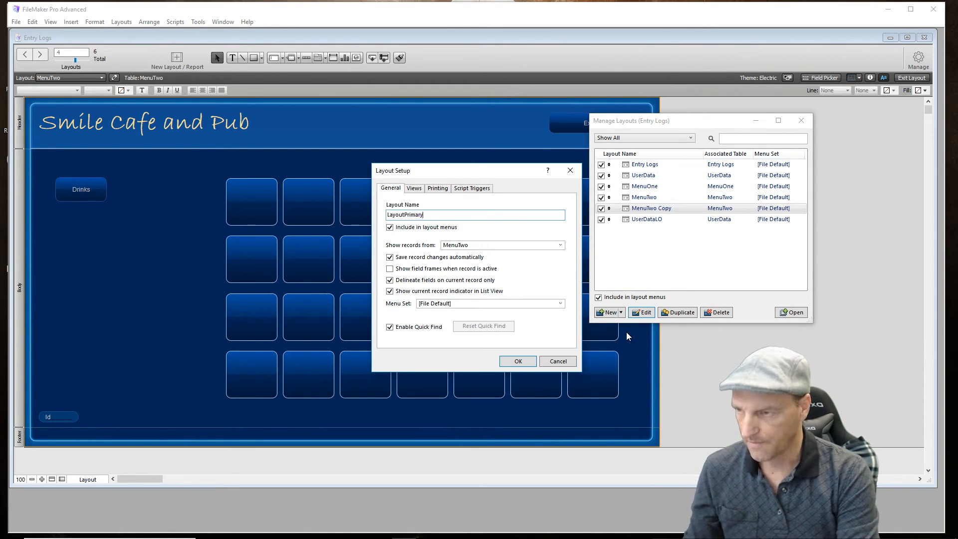
click(527, 365)
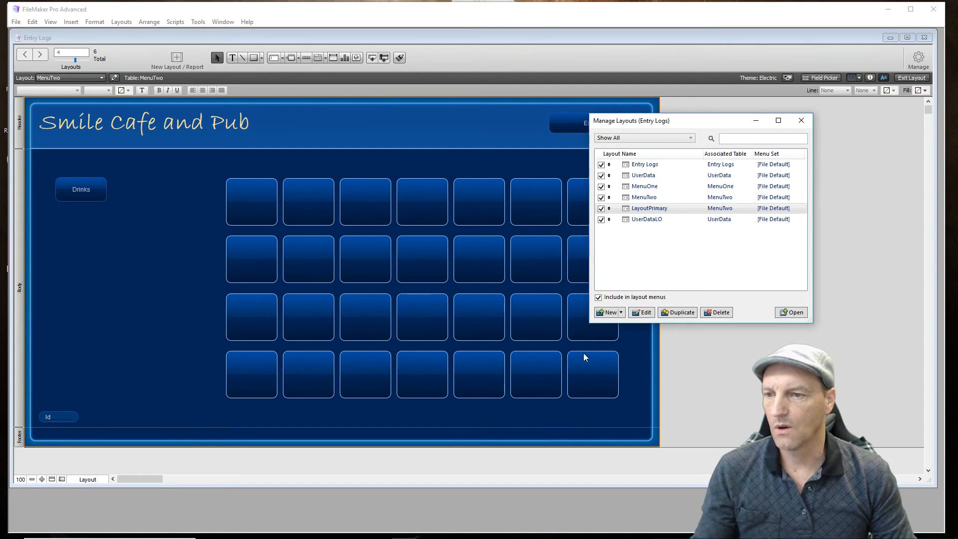
click(801, 121)
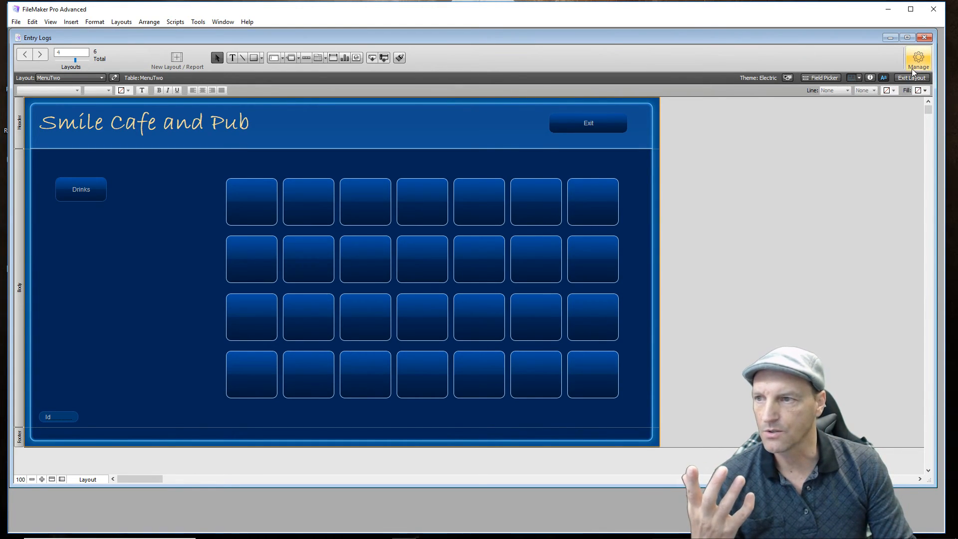
- In Browse mode, leave MenuTwo for the entry screen, test the portal with the MenuOne user's number, and exit that menu
click(908, 81)
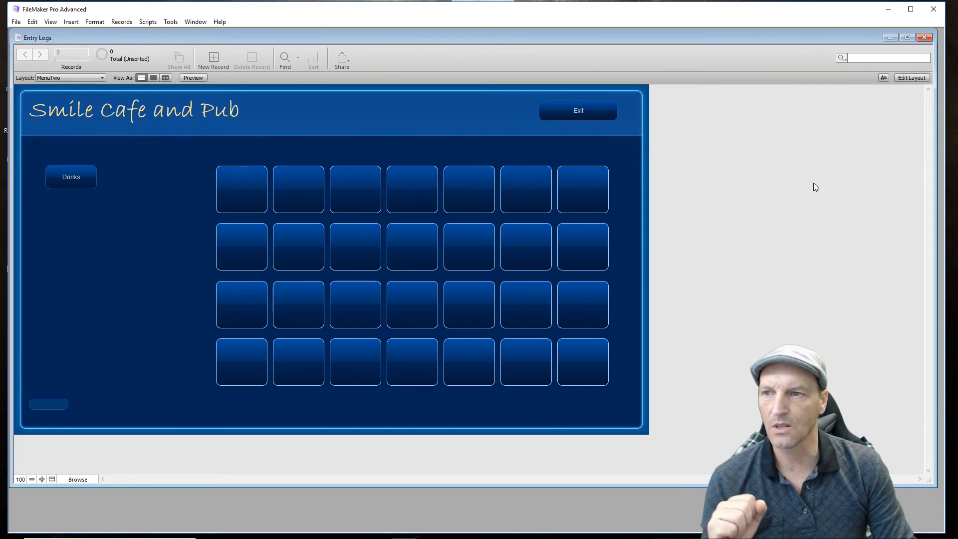
click(591, 110)
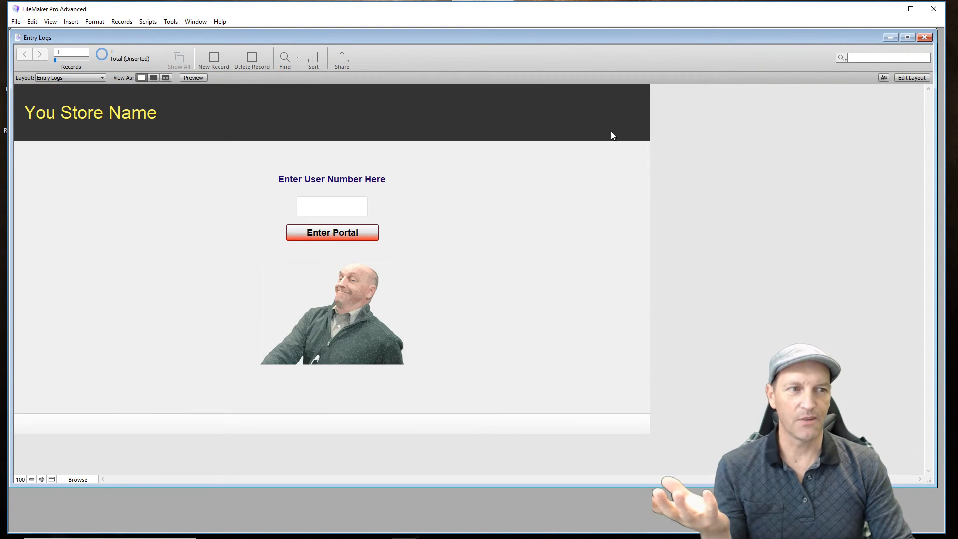
click(346, 209)
text(1234)
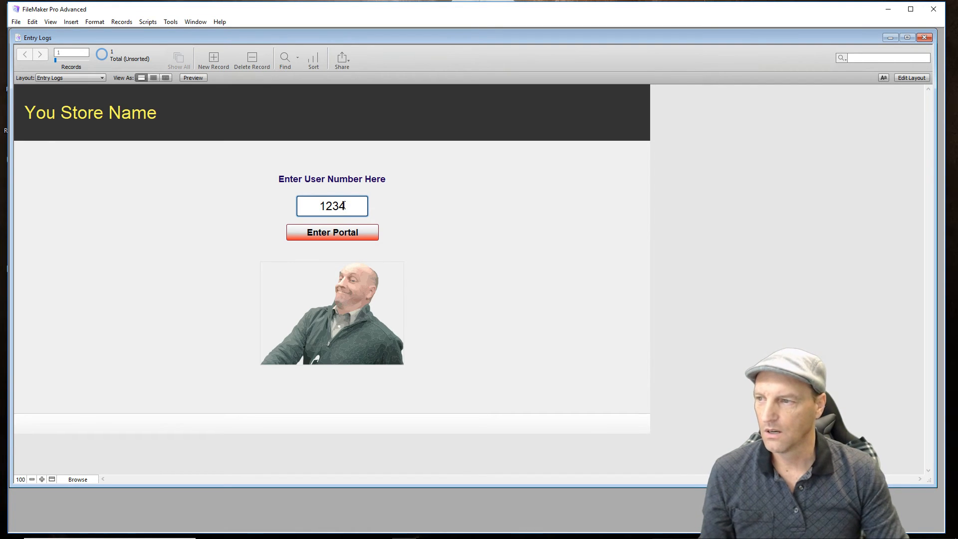
click(365, 232)
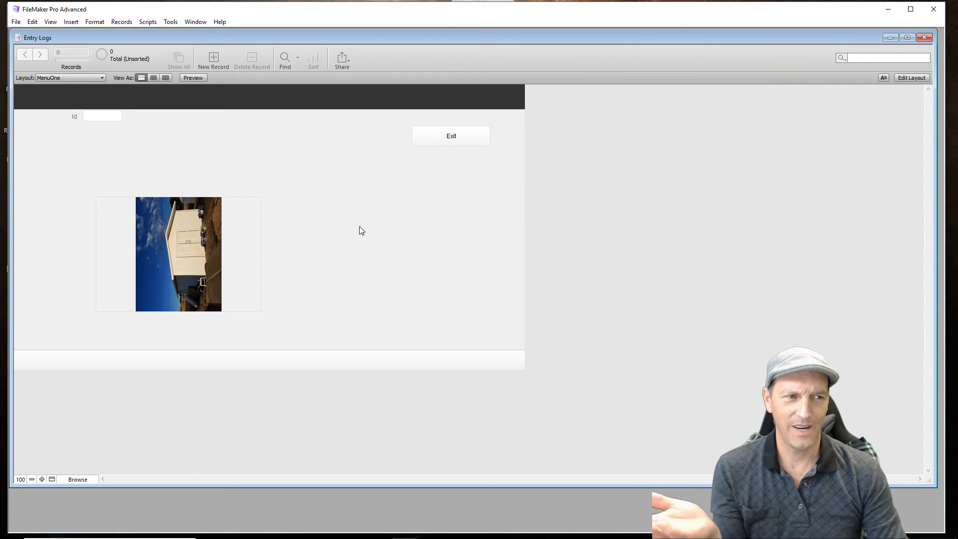
click(429, 137)
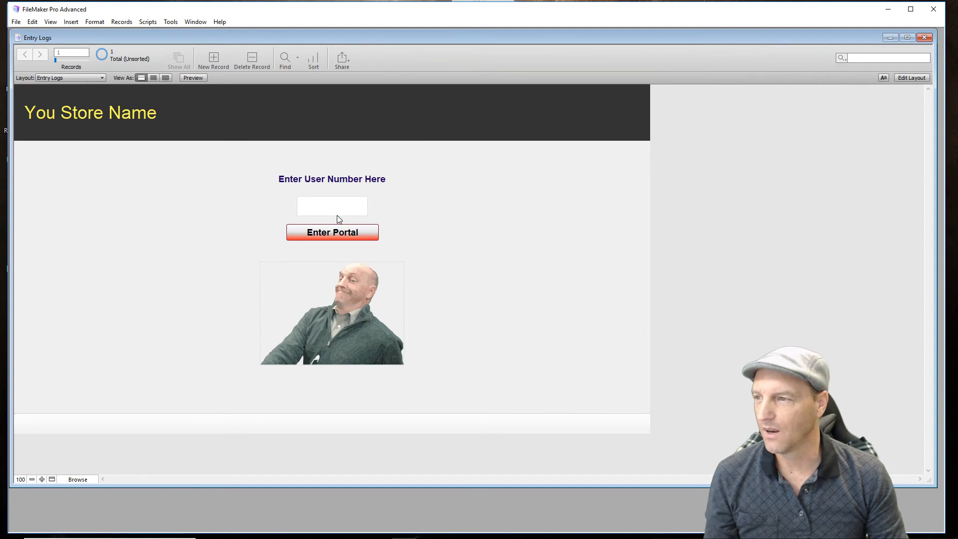
- Enter the portal with the MenuTwo user's number to check that menu layout
click(332, 207)
text(11)
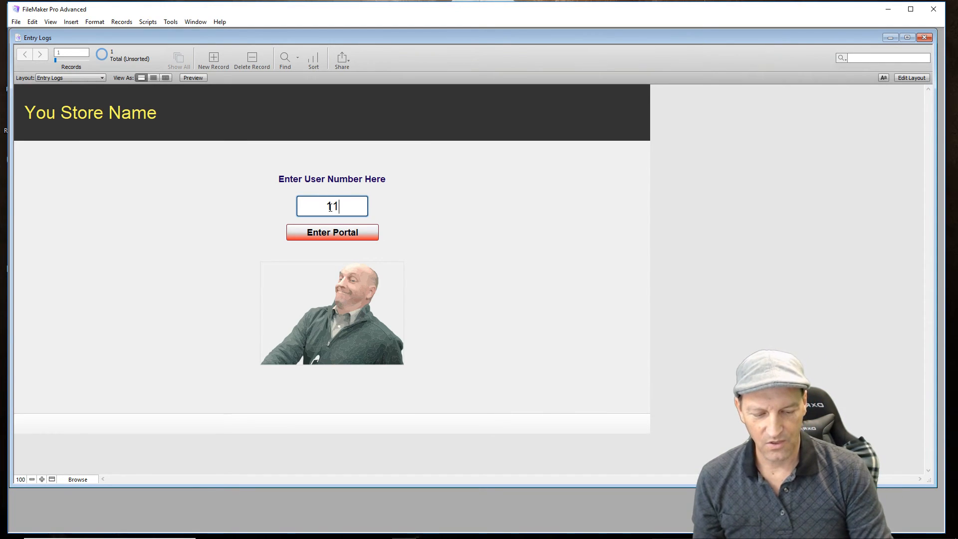
key(BackSpace)
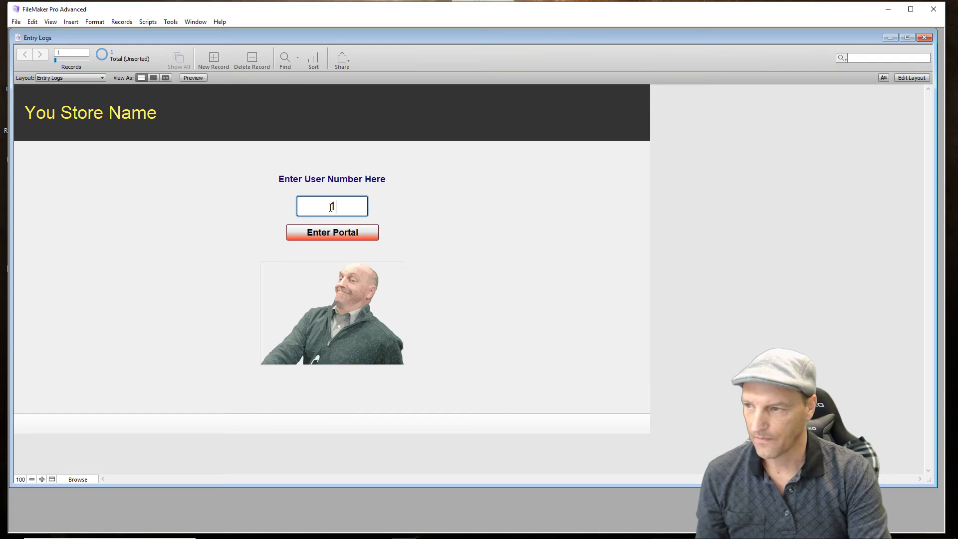
text(235)
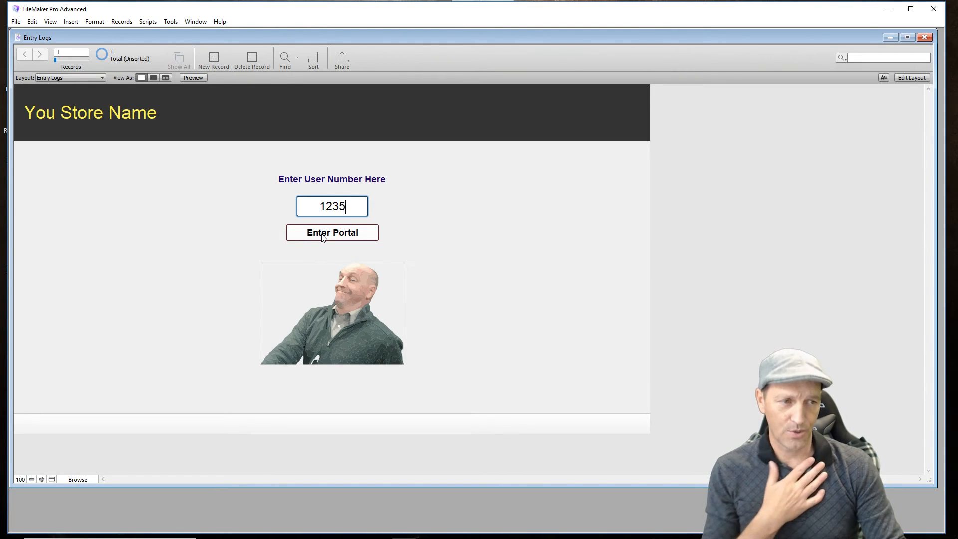
click(349, 233)
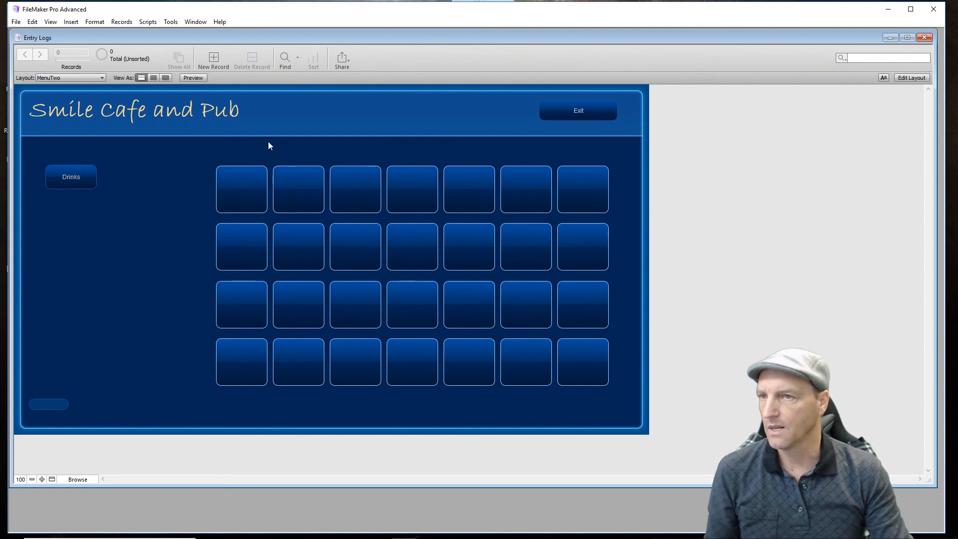
- Examine the relationships graph of the Entry Logs database in Manage Database, keeping the tables as they are
click(916, 79)
click(916, 65)
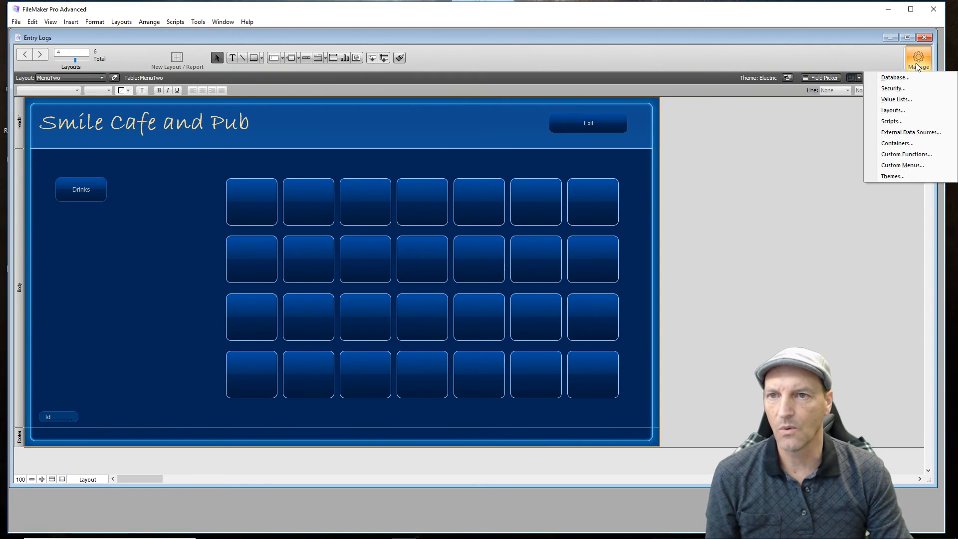
click(905, 77)
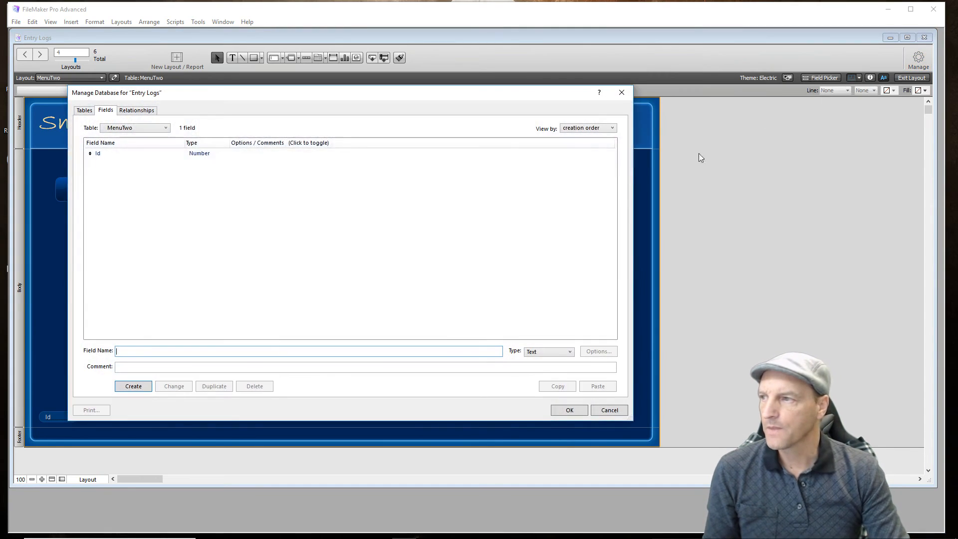
click(151, 110)
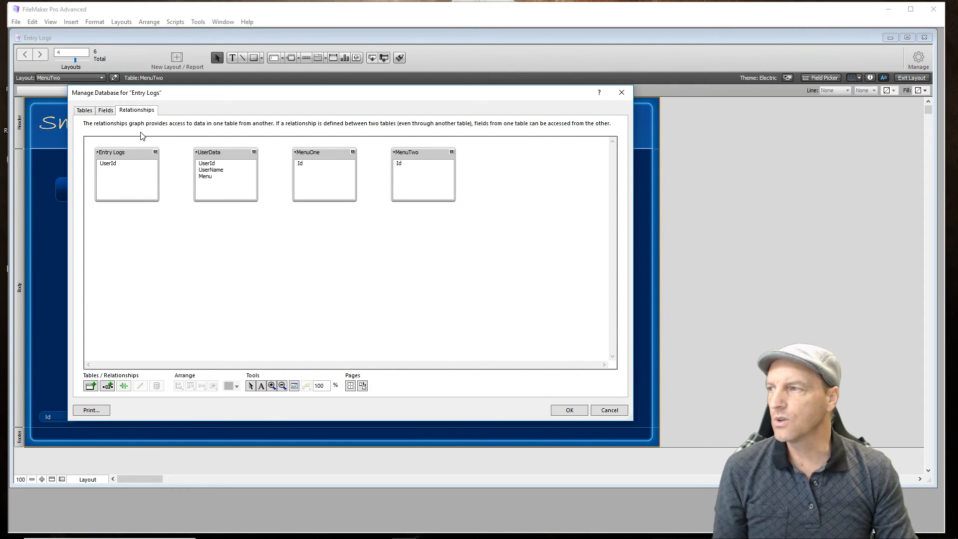
click(624, 94)
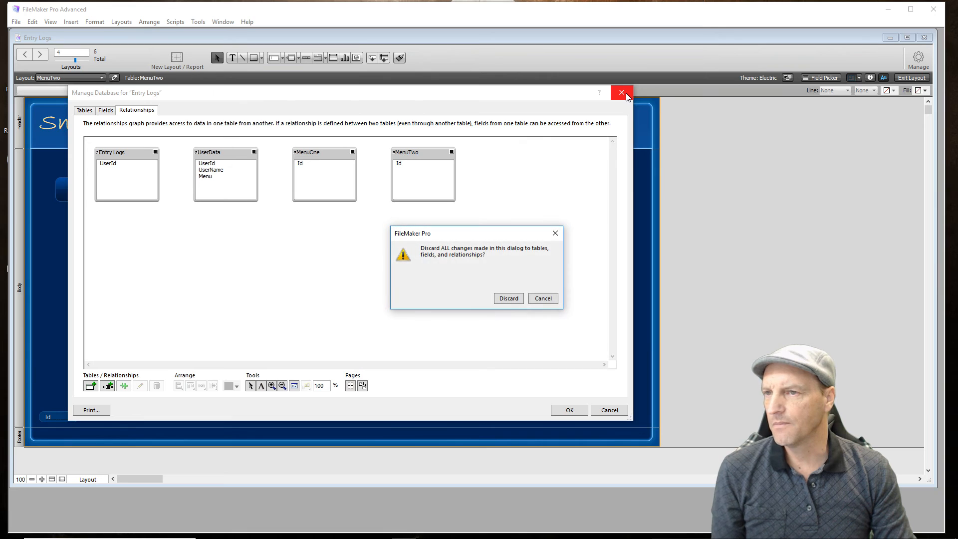
click(531, 301)
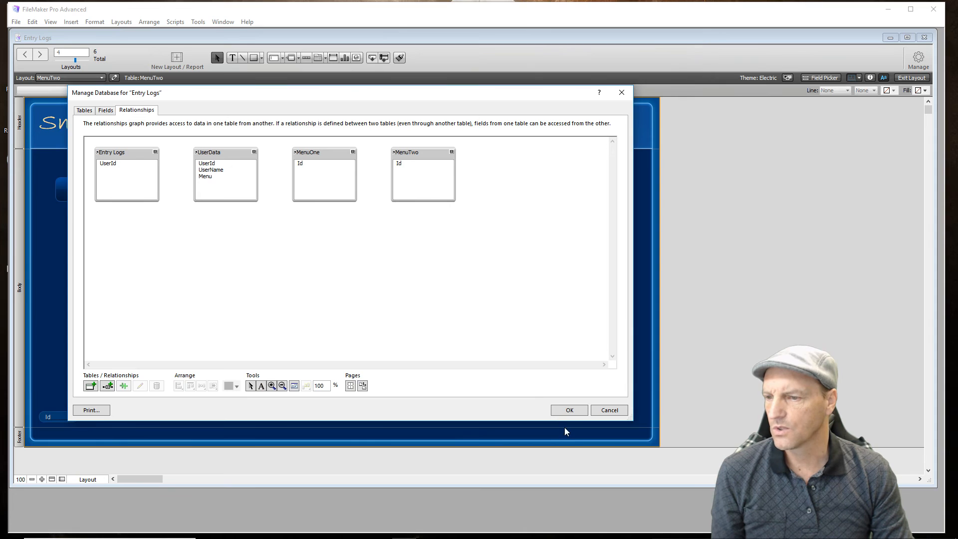
click(561, 412)
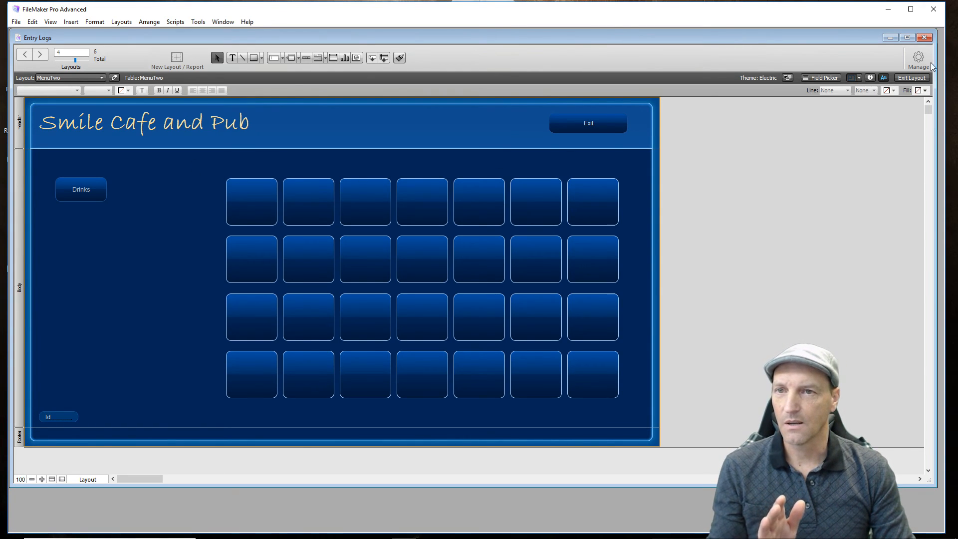
- Narrow the blank button grid on MenuTwo from its left edge to widen the gap beside the Drinks button
click(917, 79)
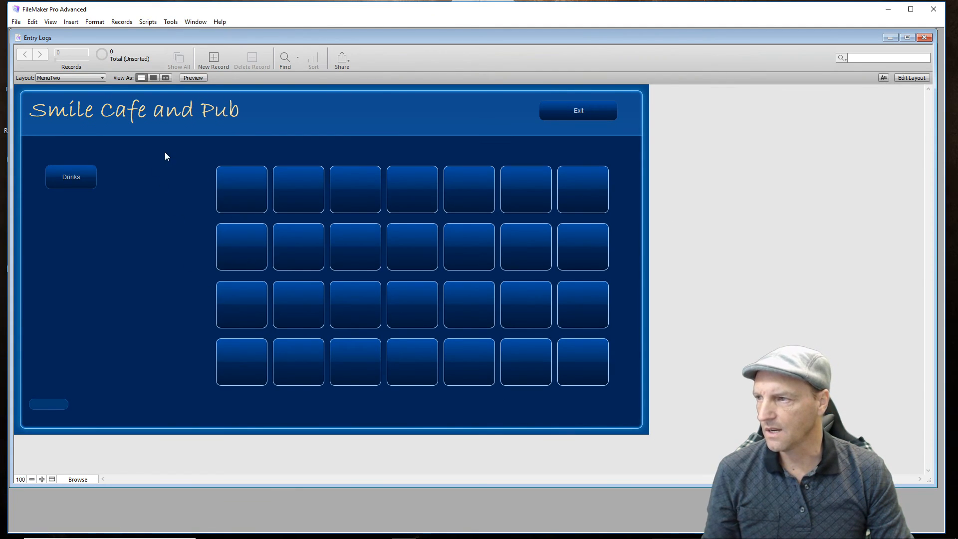
click(922, 78)
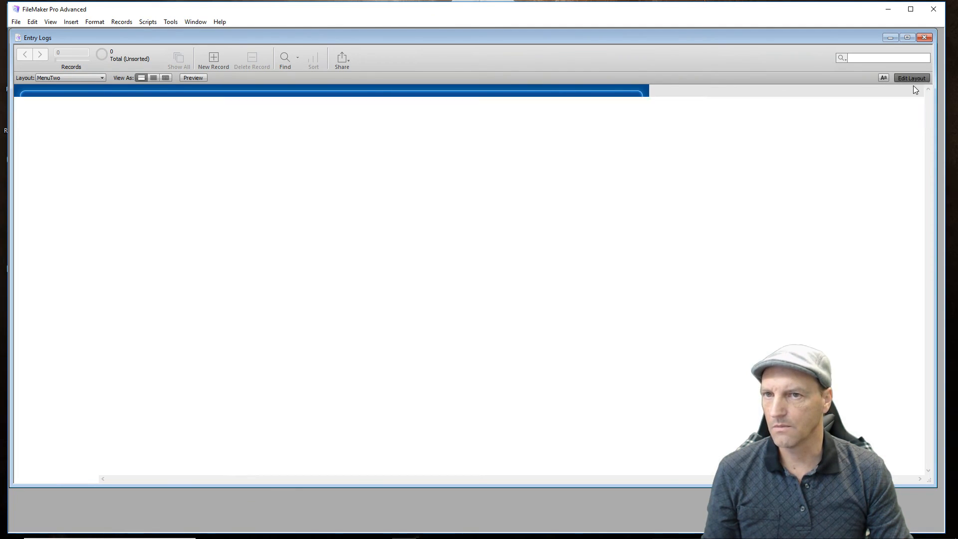
drag(215, 179, 590, 413)
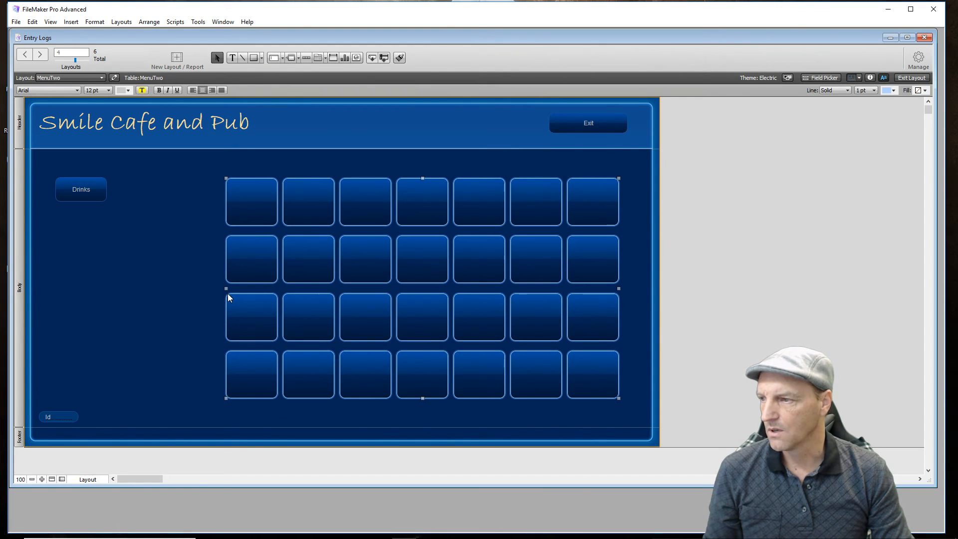
drag(227, 288, 262, 289)
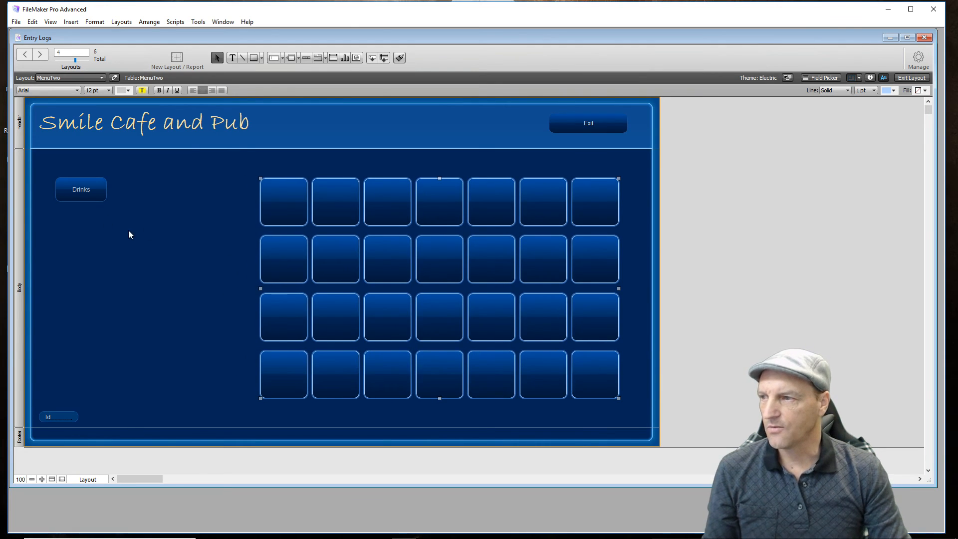
click(133, 271)
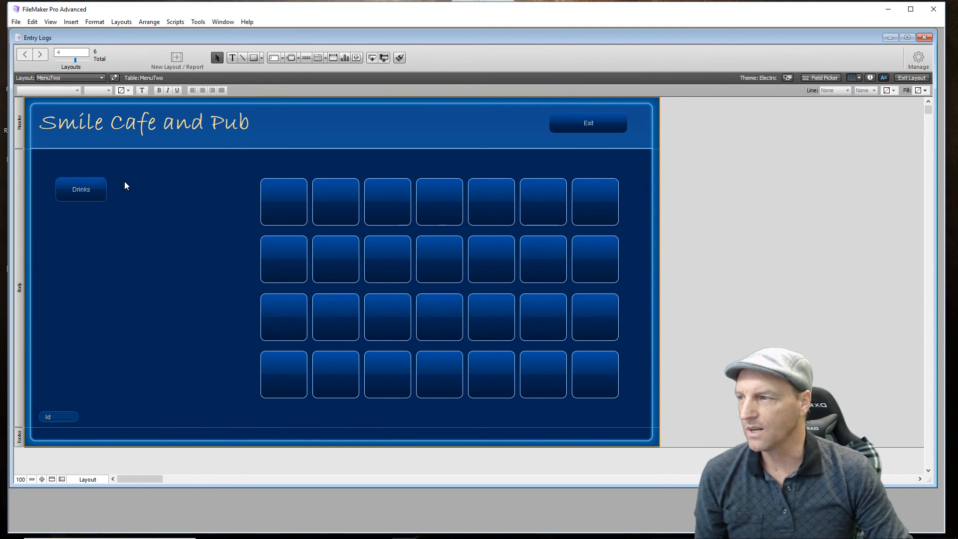
mouse_move(119, 176)
mouse_down()
mouse_move(169, 191)
mouse_move(245, 411)
mouse_move(250, 397)
mouse_up()
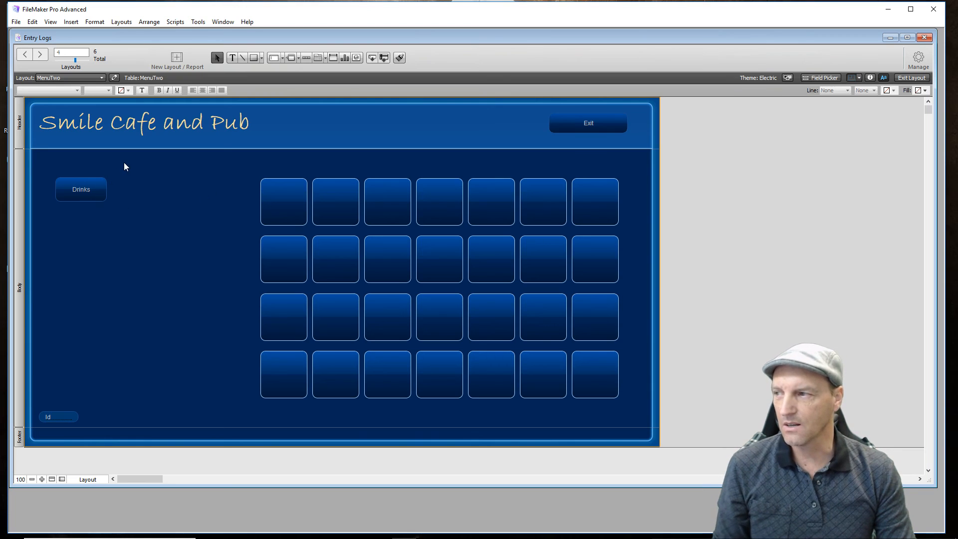
drag(117, 174, 249, 408)
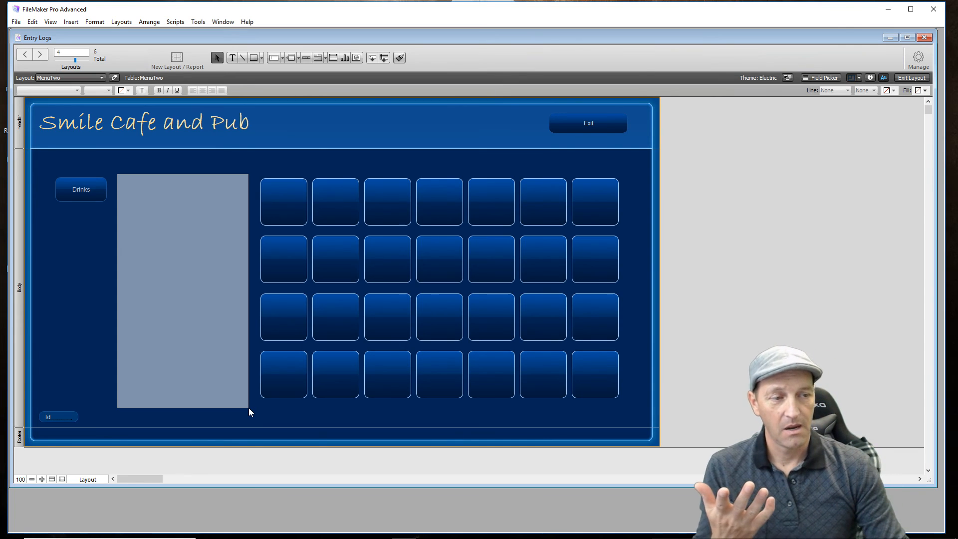
drag(249, 408, 256, 405)
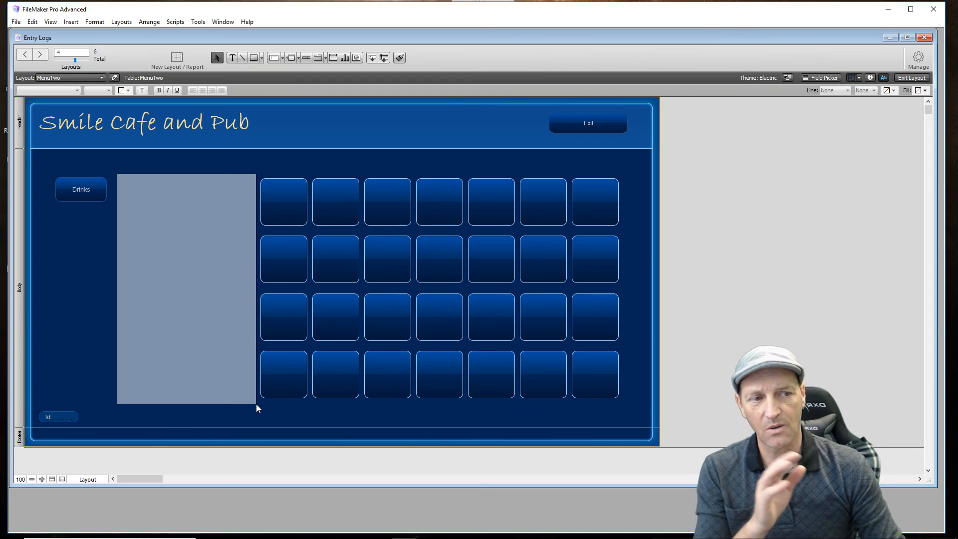
key(Delete)
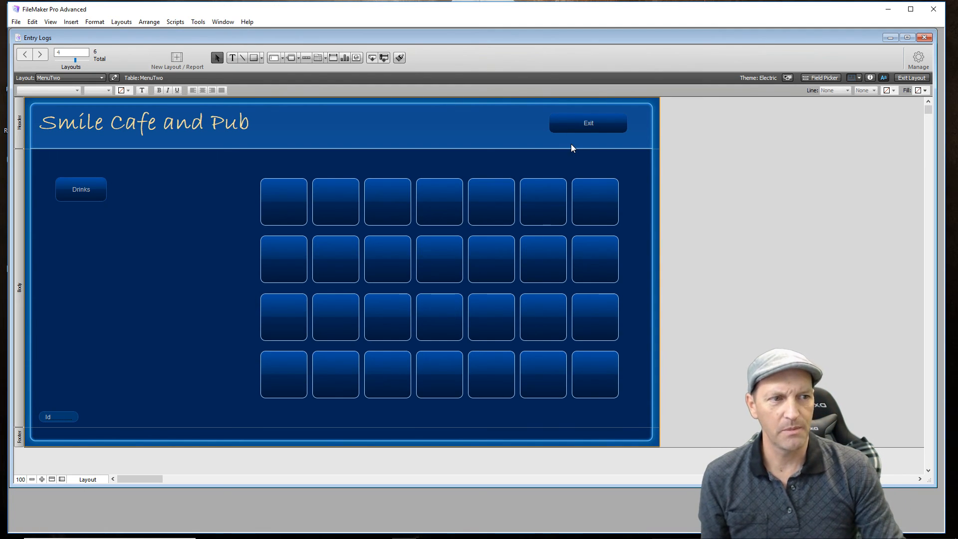
- Test MenuTwo's Exit button in Browse mode to return to the Entry Logs layout
click(579, 127)
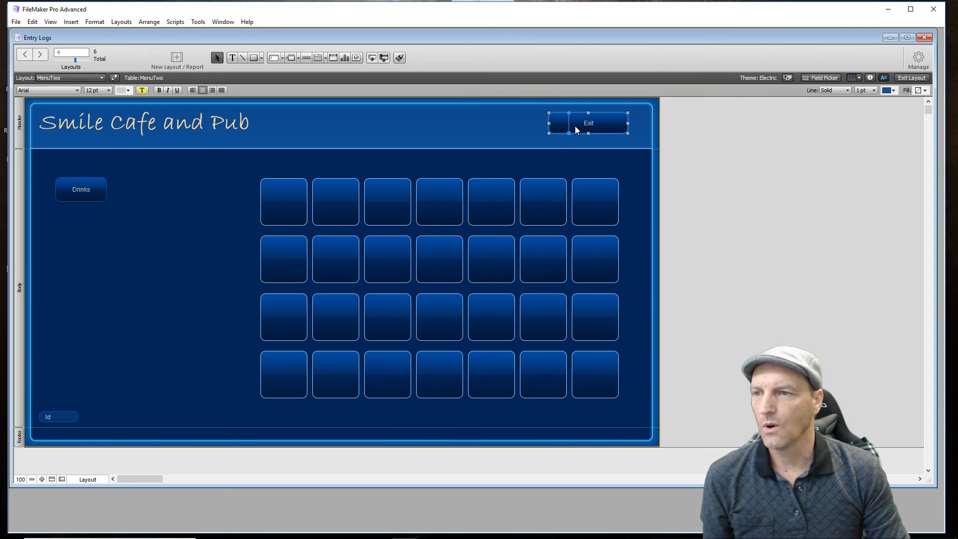
click(912, 78)
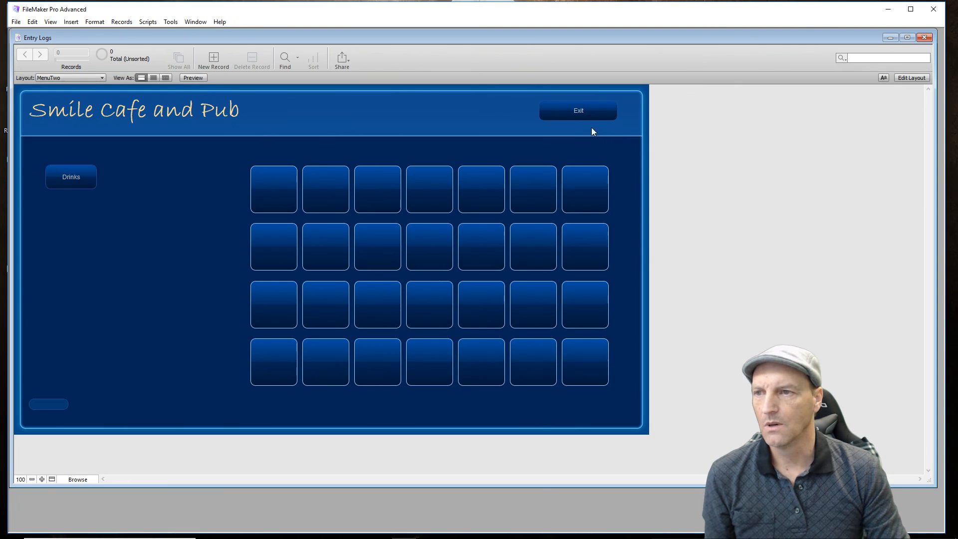
click(567, 115)
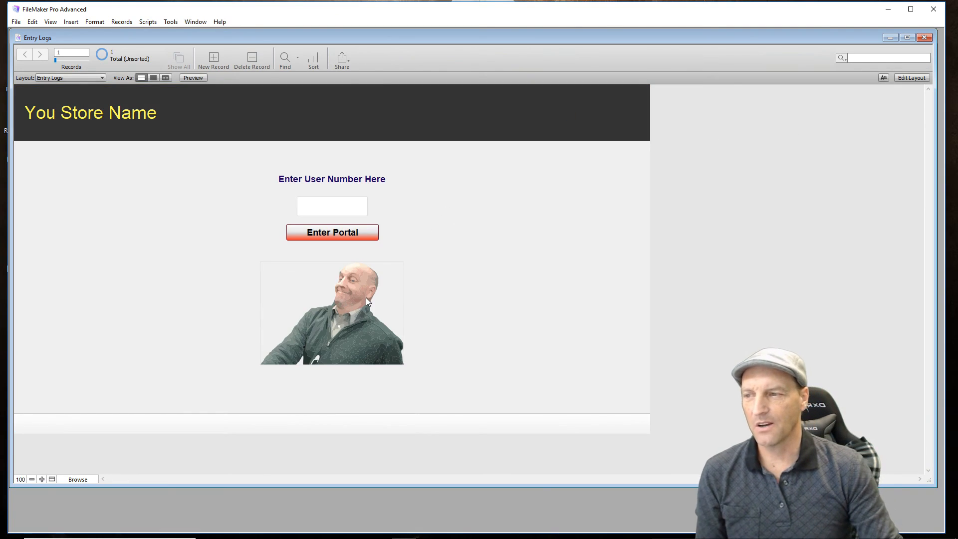
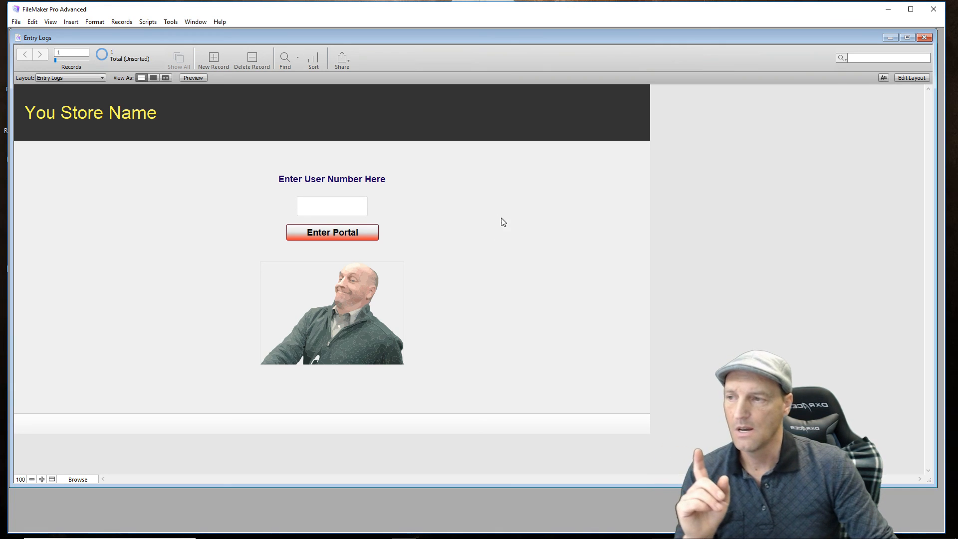
- Test portal entry from the Entry Logs layout with a user number that is not registered, continuing without modifying the find
click(332, 206)
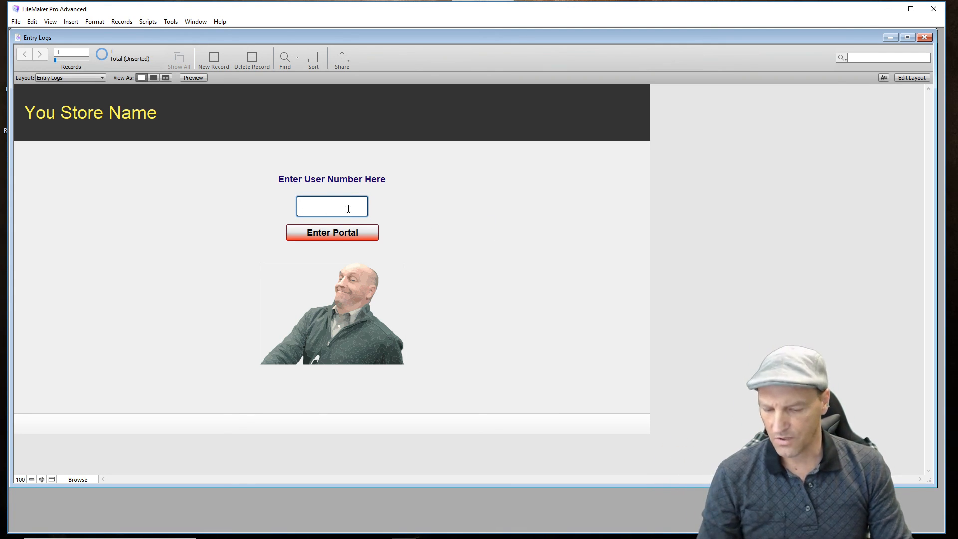
text(7894)
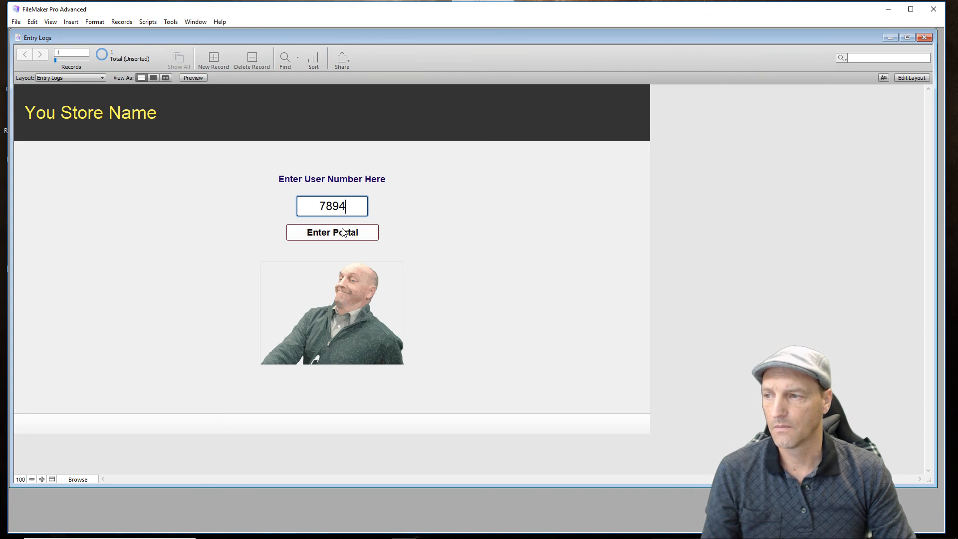
click(343, 231)
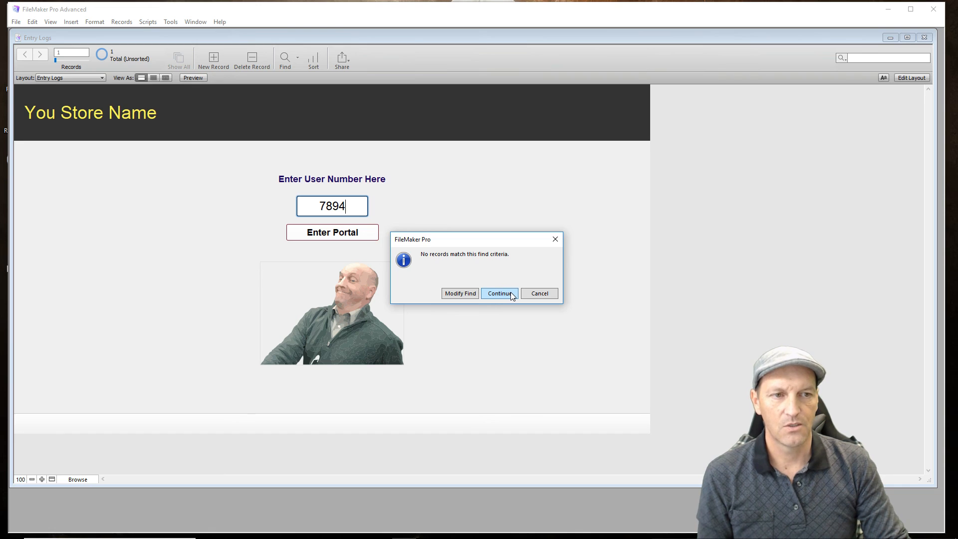
click(510, 293)
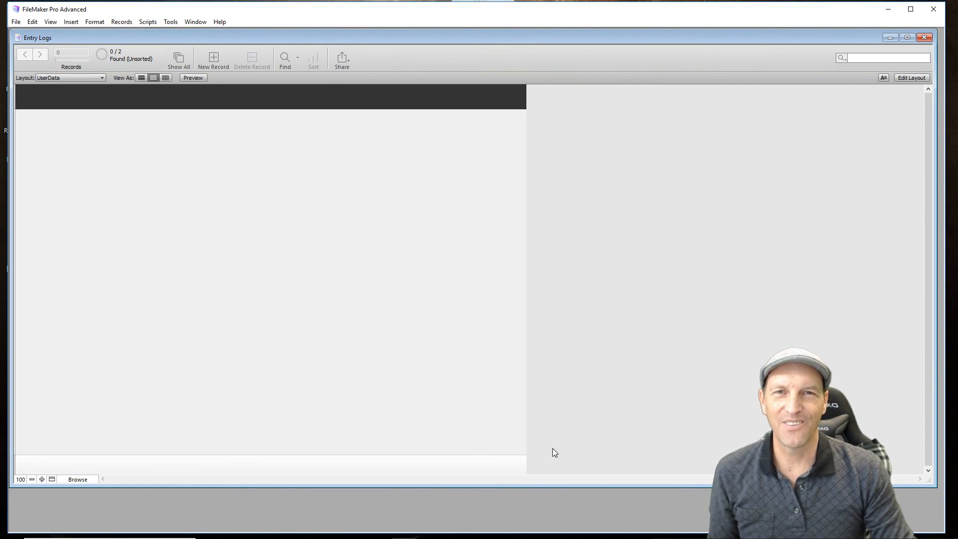
mouse_move(66, 536)
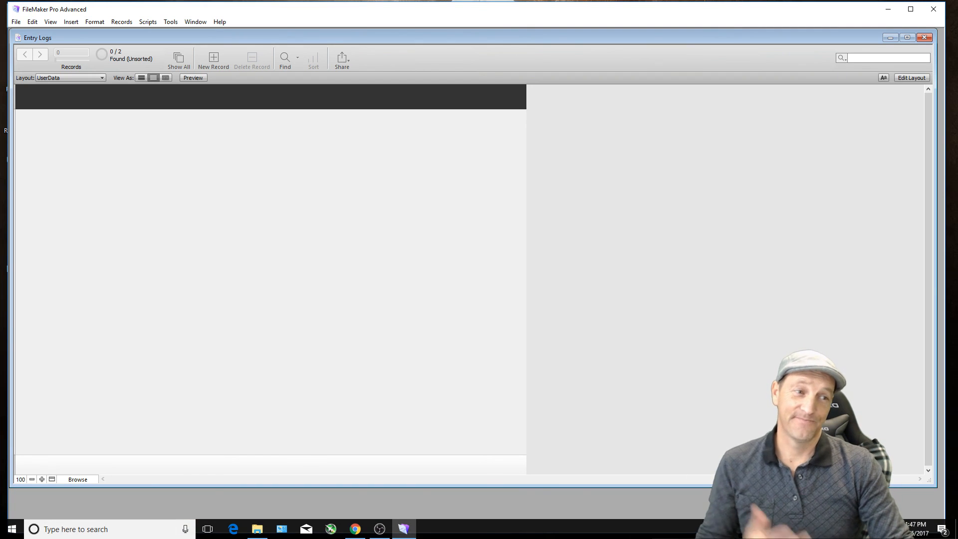